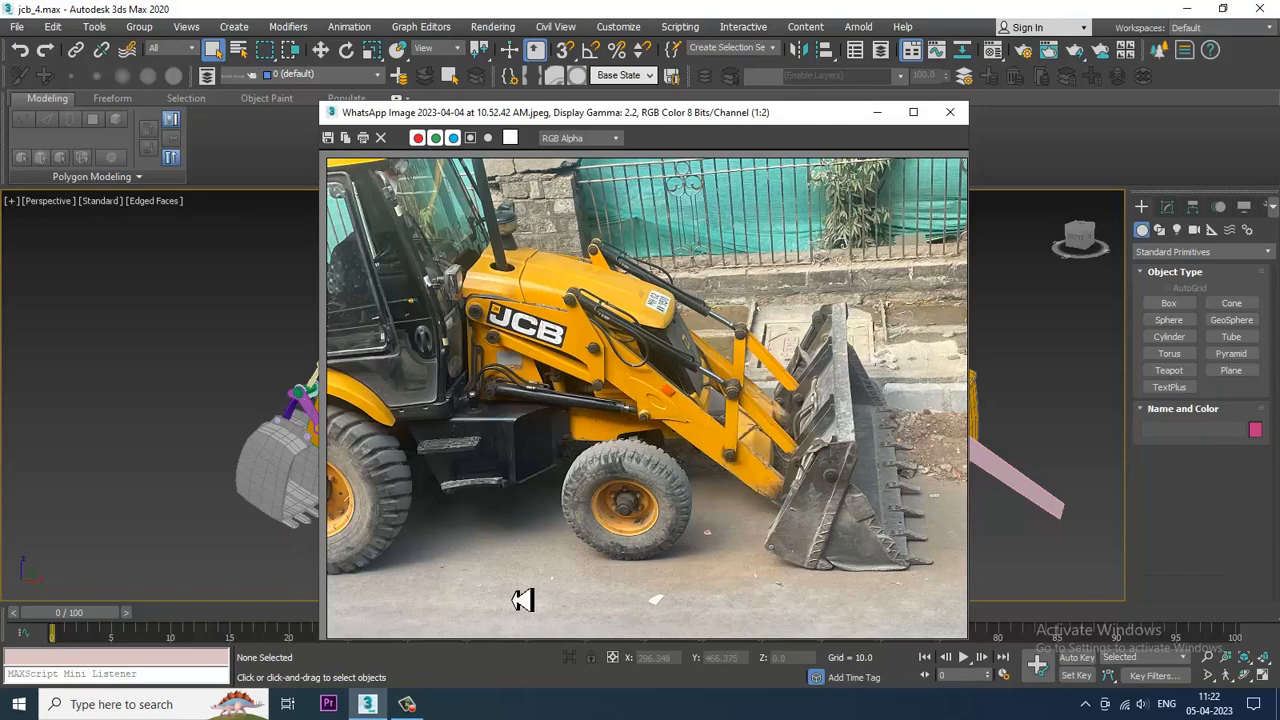
Place the reference photo beside the model and compare the front wheel and loader arm area with the hood's lower front
{"action": "left_click_drag", "start_coordinate": [693, 117], "coordinate": [430, 45]}
{"action": "scroll", "coordinate": [891, 478], "scroll_direction": "up", "scroll_amount": 3}
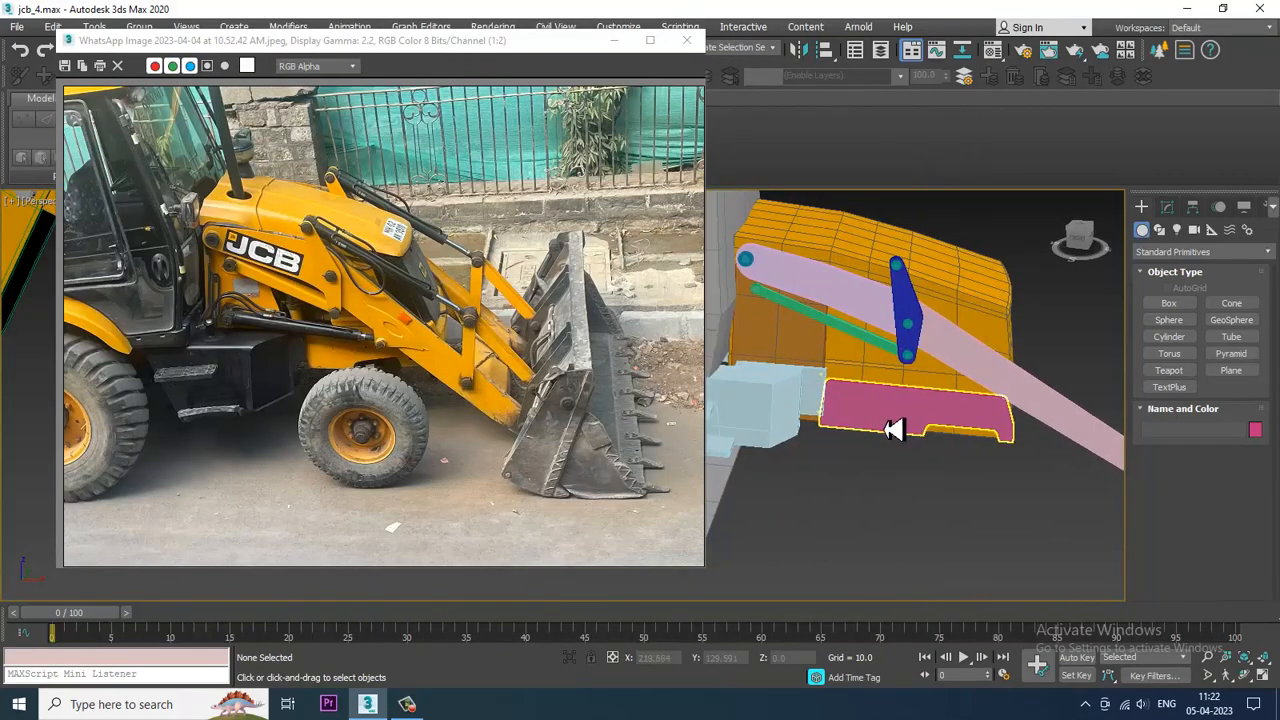
{"action": "middle_click_drag", "start_coordinate": [894, 428], "coordinate": [965, 420], "text": "alt"}
{"action": "scroll", "coordinate": [447, 426], "scroll_direction": "up", "scroll_amount": 1}
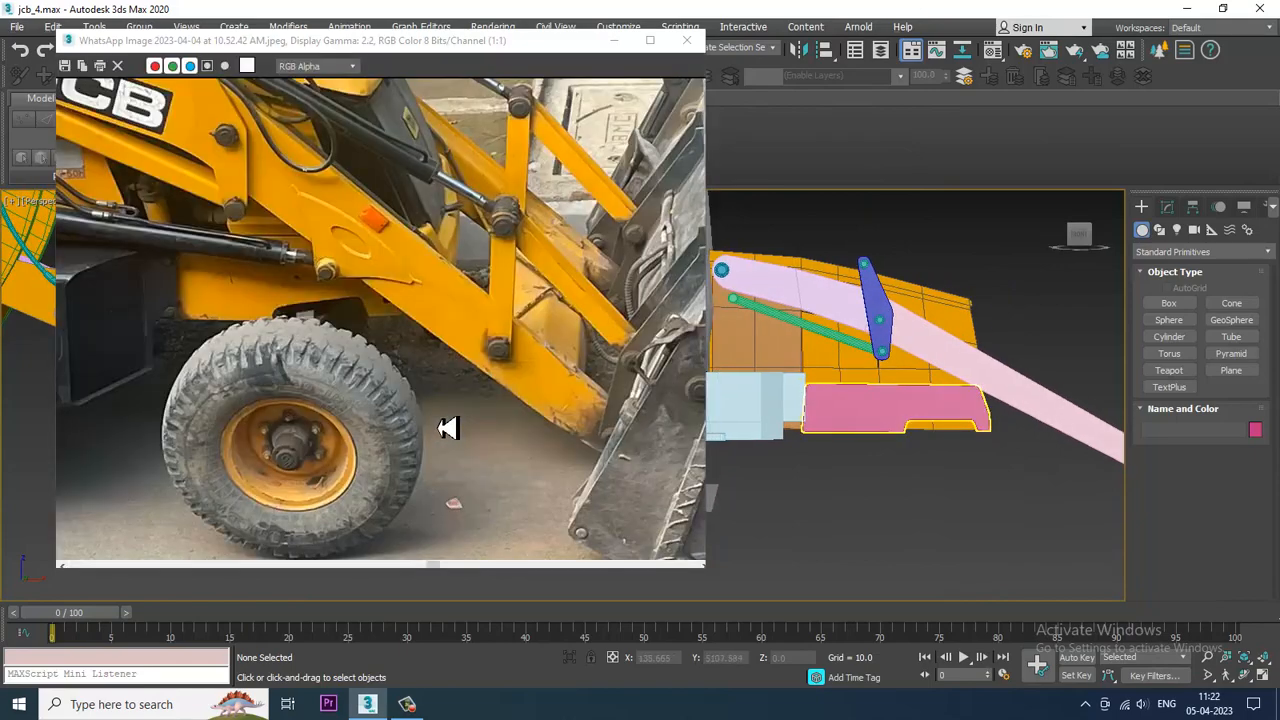
{"action": "scroll", "coordinate": [880, 395], "scroll_direction": "up", "scroll_amount": 2}
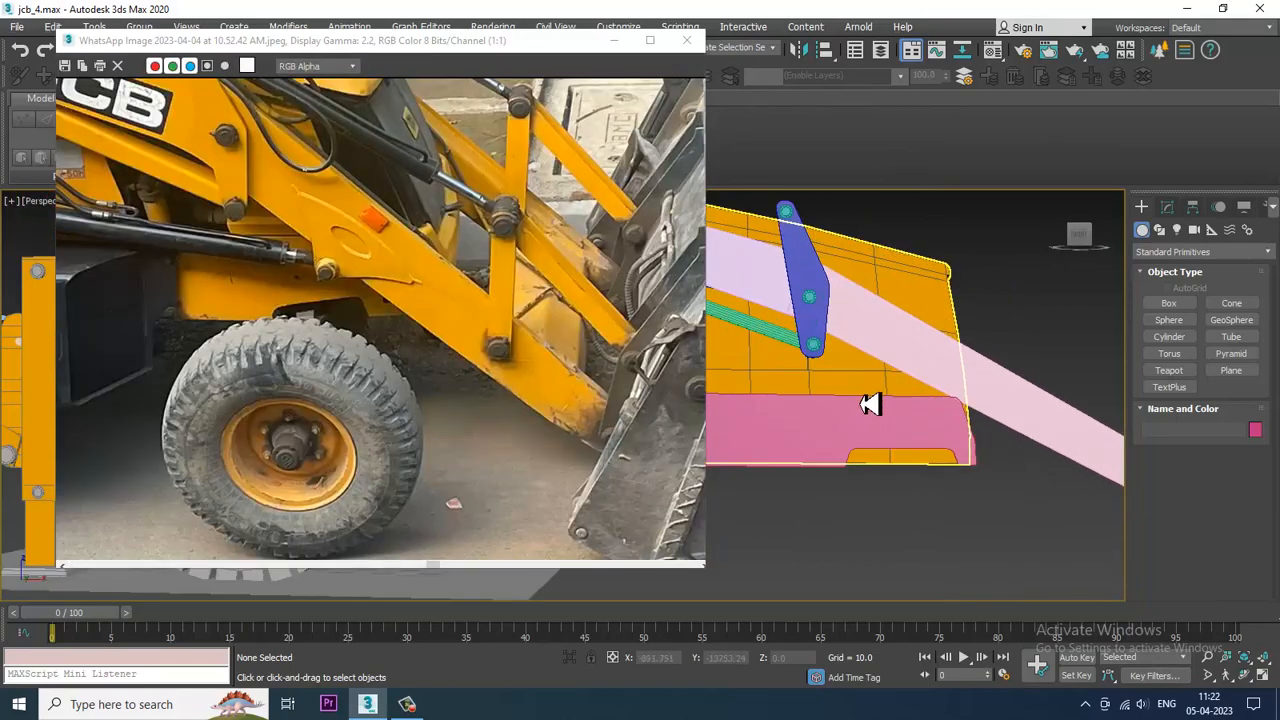
Add vertical edge loops to the orange hood with Swift Loop in the Front view, across the notch near its lower front
{"action": "left_click", "coordinate": [930, 462]}
{"action": "key", "text": "alt+w"}
{"action": "key", "text": "alt+w"}
{"action": "middle_click_drag", "start_coordinate": [1008, 346], "coordinate": [911, 200]}
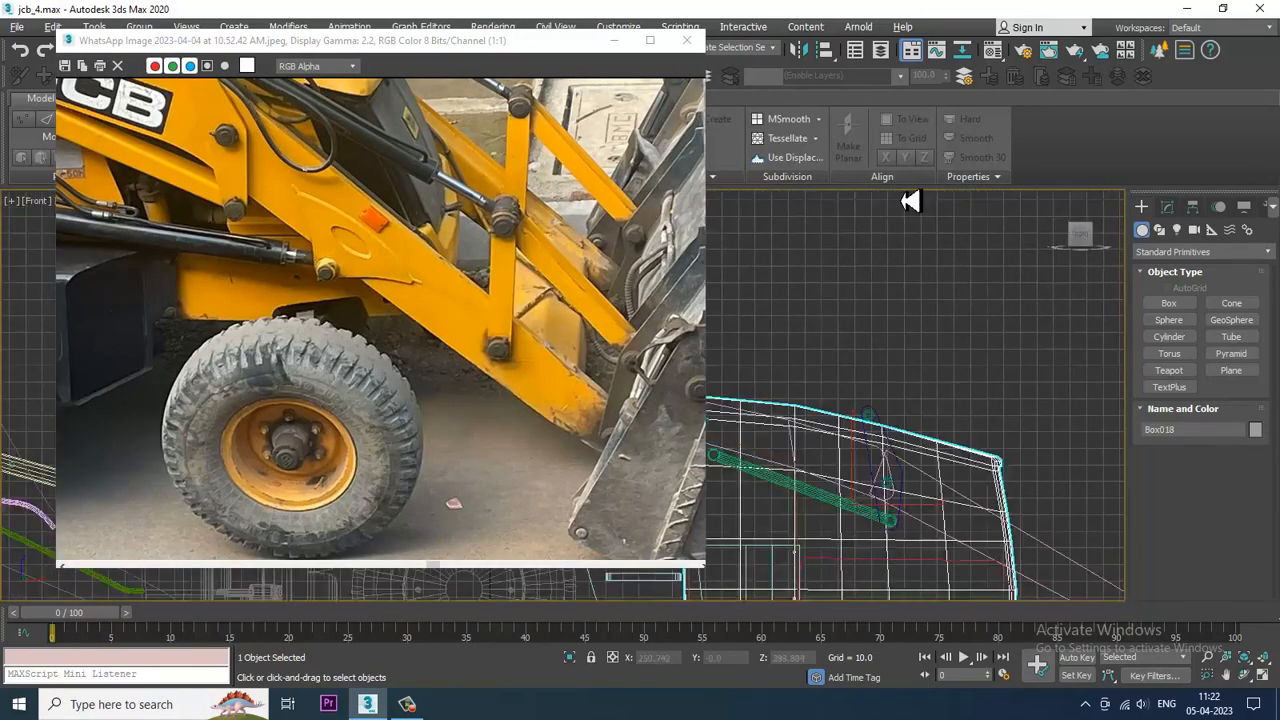
{"action": "middle_click_drag", "start_coordinate": [937, 540], "coordinate": [961, 388]}
{"action": "scroll", "coordinate": [980, 369], "scroll_direction": "up", "scroll_amount": 4}
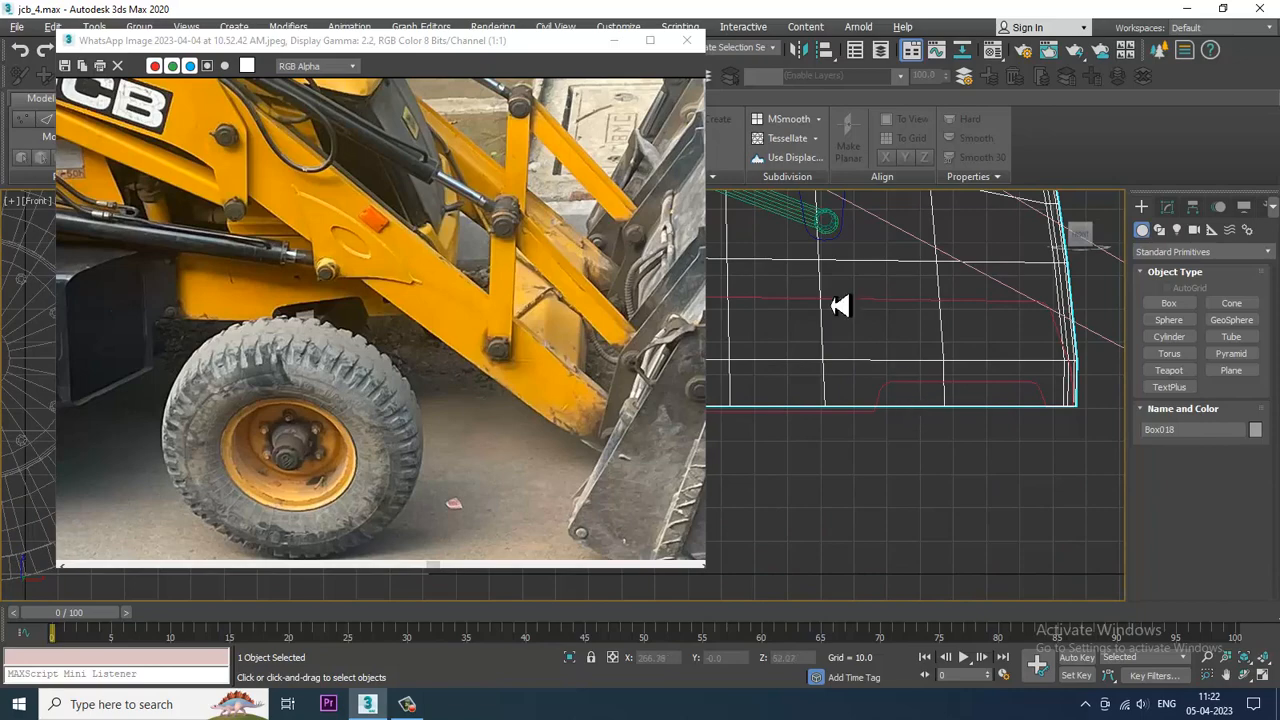
{"action": "left_click_drag", "start_coordinate": [400, 37], "coordinate": [245, 184]}
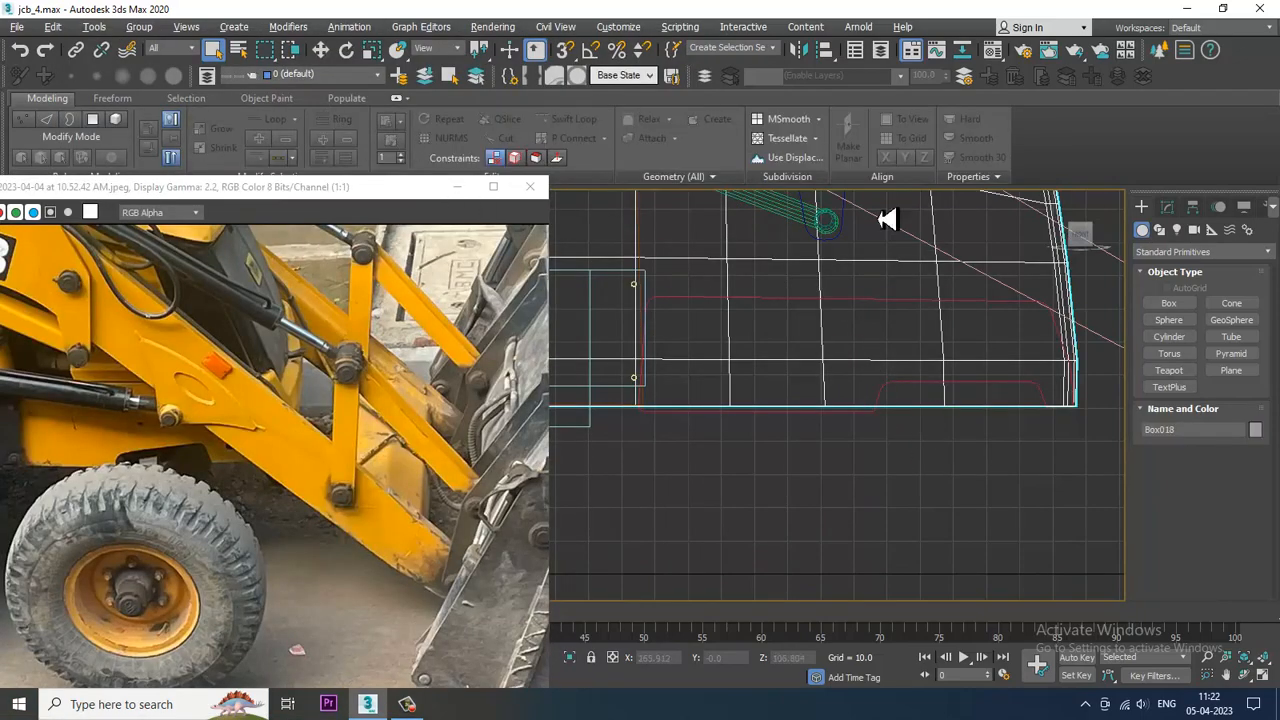
{"action": "left_click", "coordinate": [1167, 207]}
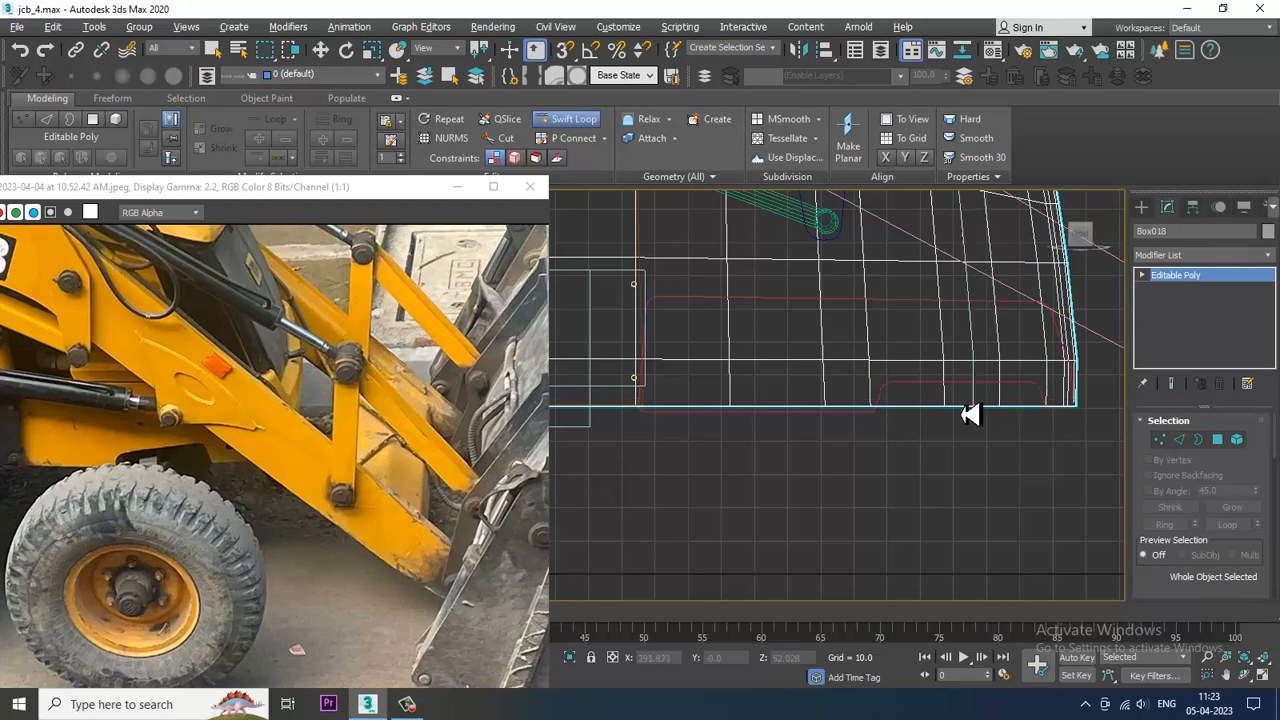
{"action": "left_click", "coordinate": [914, 408]}
Raise the hood's bottom vertices between the new loops to about Z 59.7 to form a sloped notch
{"action": "key", "text": "w"}
{"action": "key", "text": "1"}
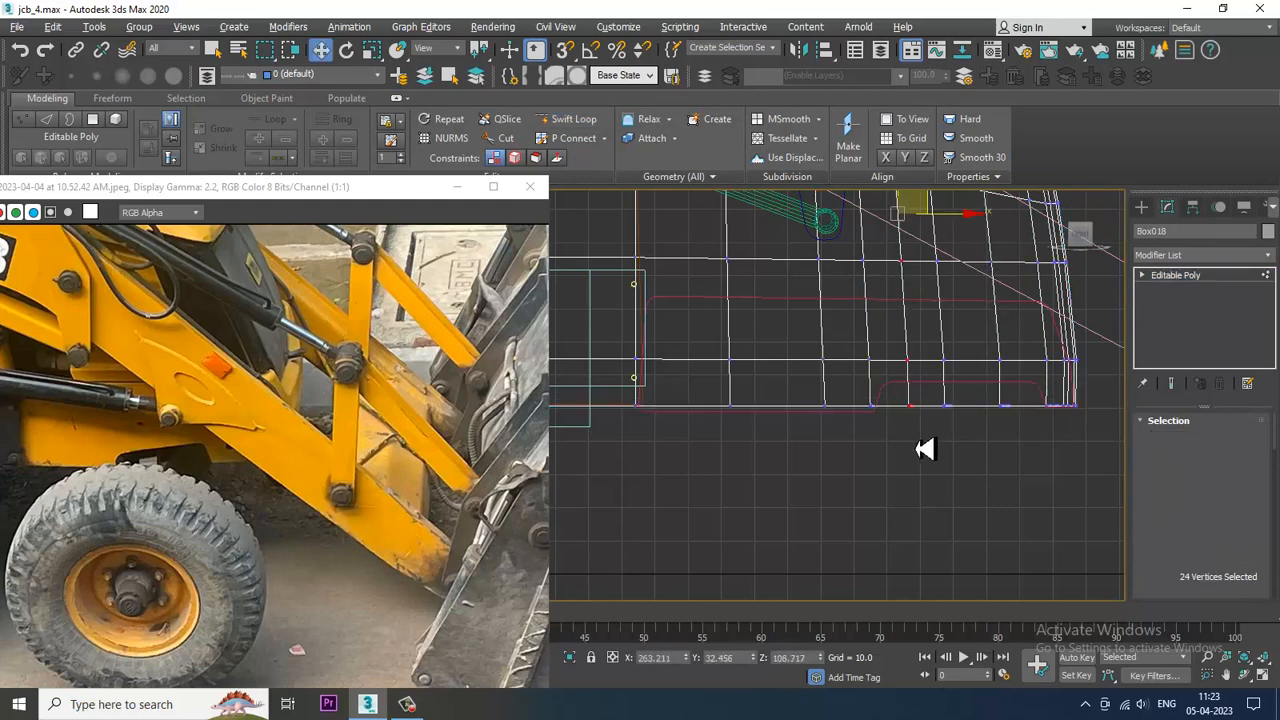
{"action": "left_click_drag", "start_coordinate": [890, 368], "coordinate": [1020, 412]}
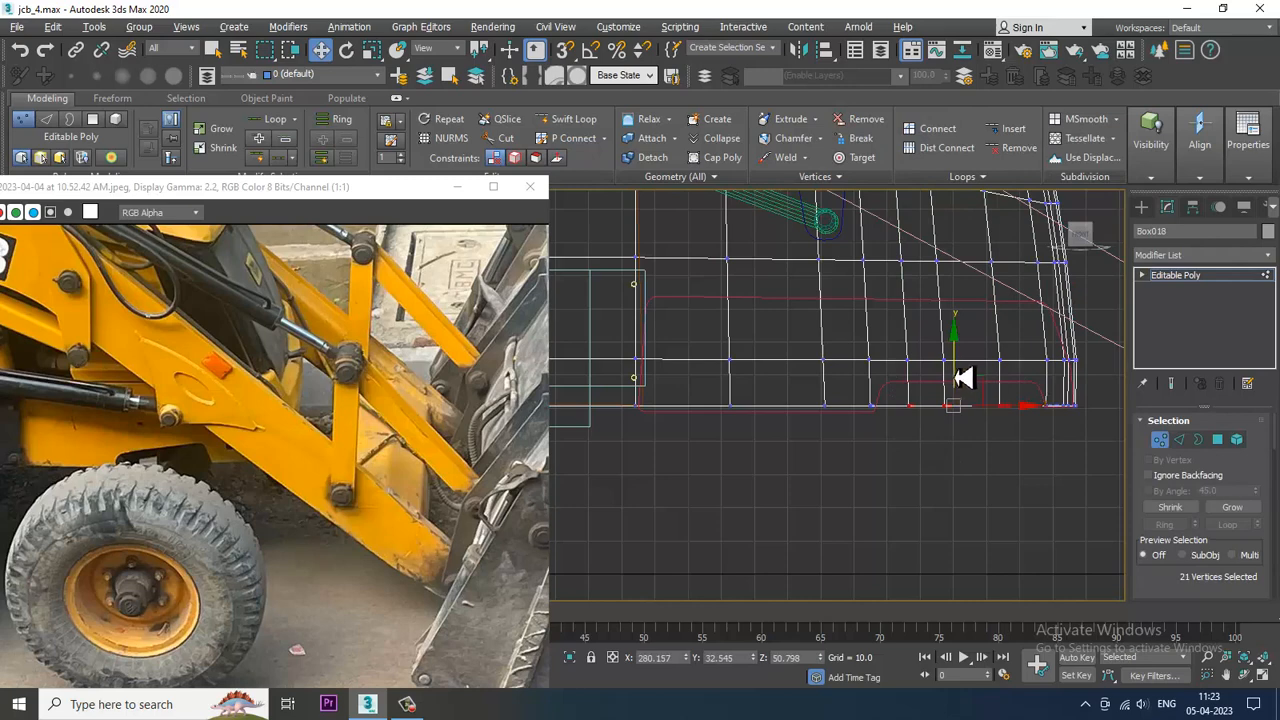
{"action": "left_click_drag", "start_coordinate": [963, 378], "coordinate": [969, 349]}
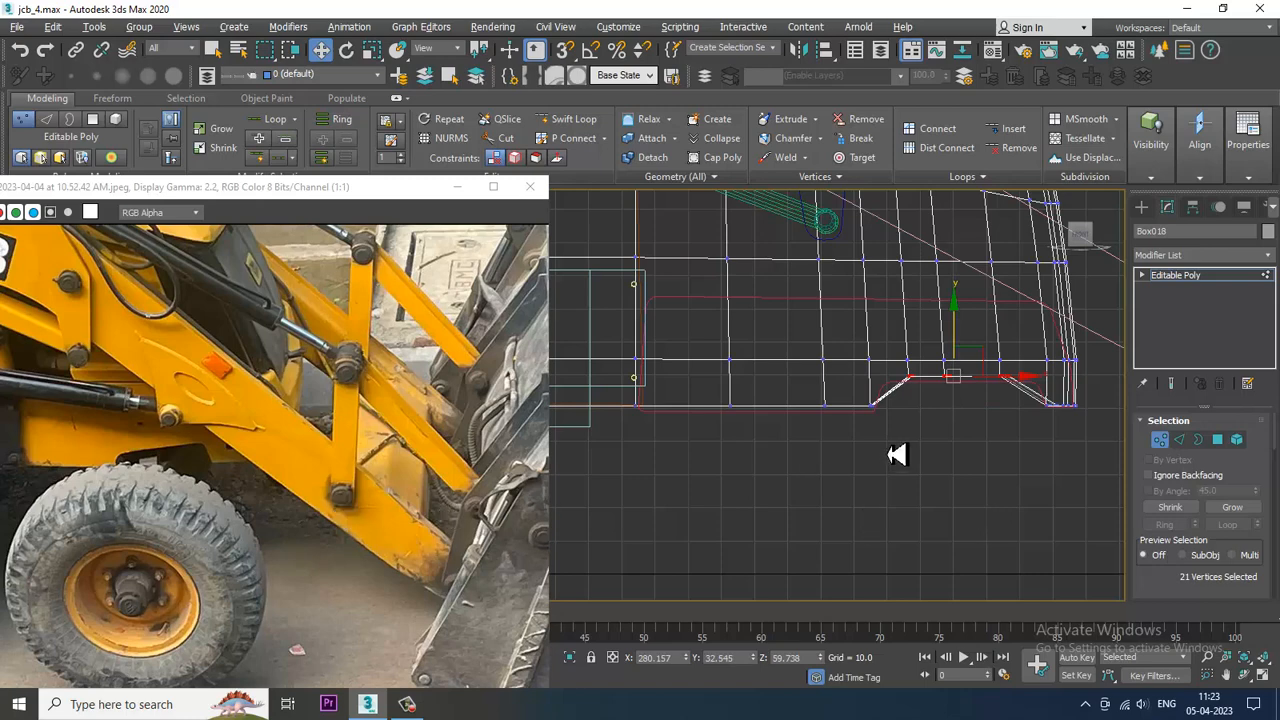
Create a box about 8.2 by 8.2 units below the hood notch and position it beside the hood at Y -32.142
{"action": "left_click", "coordinate": [1141, 207]}
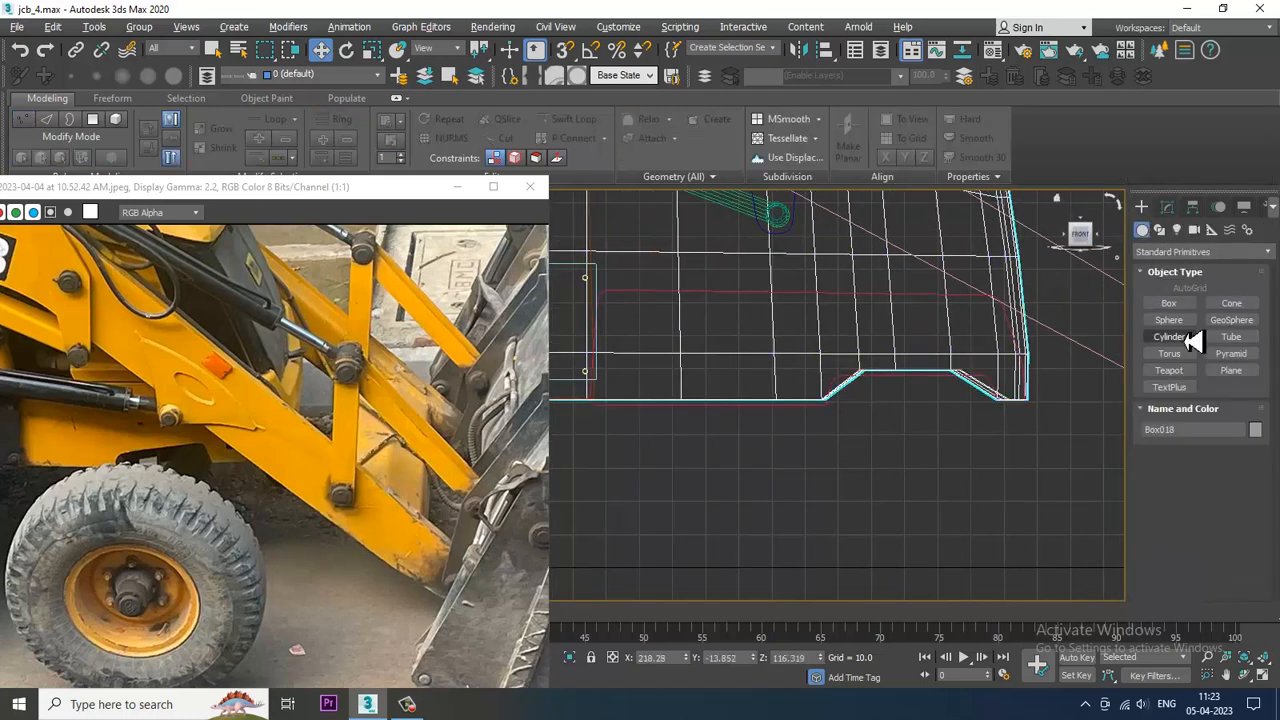
{"action": "left_click", "coordinate": [1167, 302]}
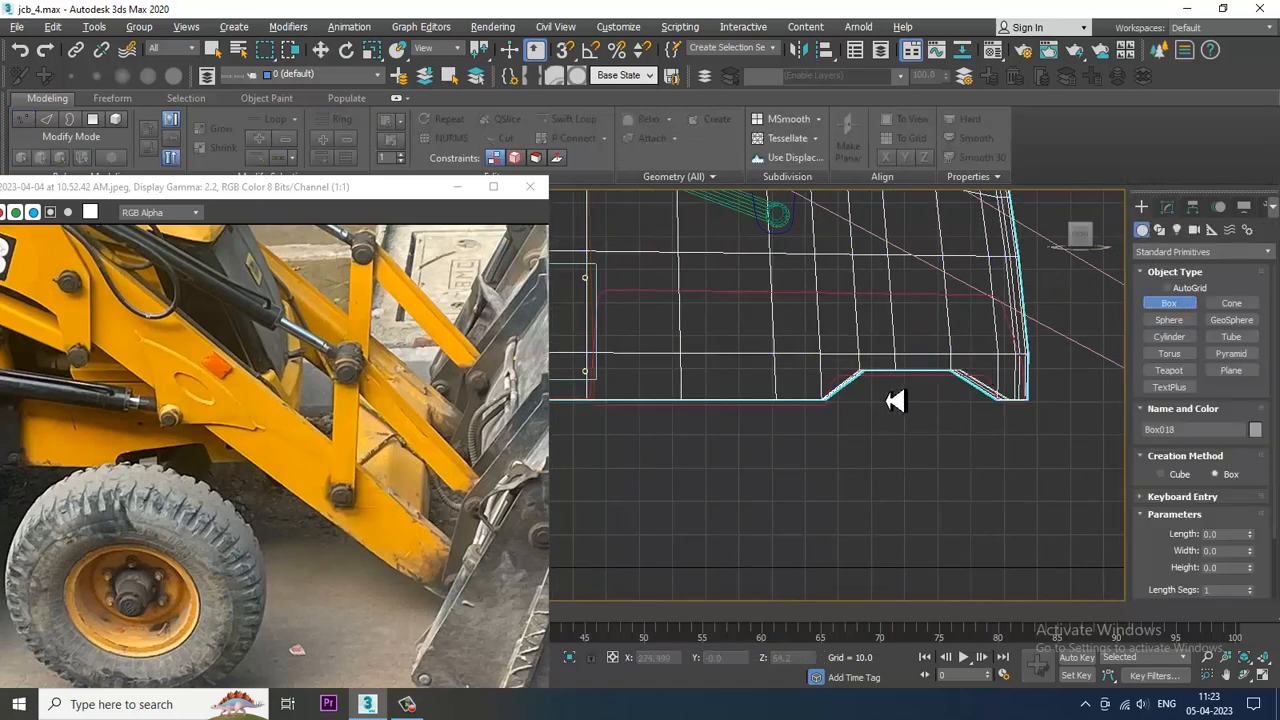
{"action": "left_click_drag", "start_coordinate": [895, 401], "coordinate": [902, 403]}
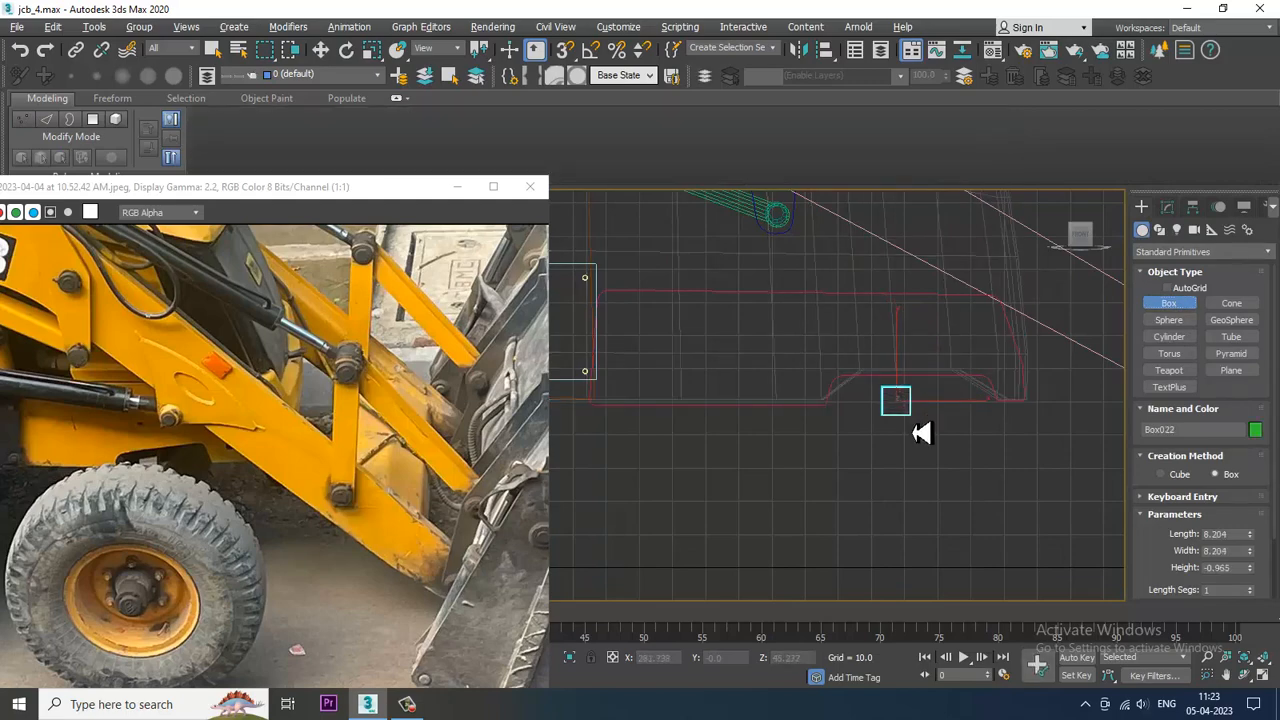
{"action": "left_click", "coordinate": [922, 511]}
{"action": "key", "text": "w"}
{"action": "key", "text": "alt+w"}
{"action": "right_click", "coordinate": [935, 522]}
{"action": "key", "text": "alt+w"}
{"action": "middle_click_drag", "start_coordinate": [935, 522], "coordinate": [873, 459], "text": "alt"}
{"action": "left_click_drag", "start_coordinate": [852, 421], "coordinate": [798, 445]}
{"action": "middle_click_drag", "start_coordinate": [798, 445], "coordinate": [834, 434], "text": "alt"}
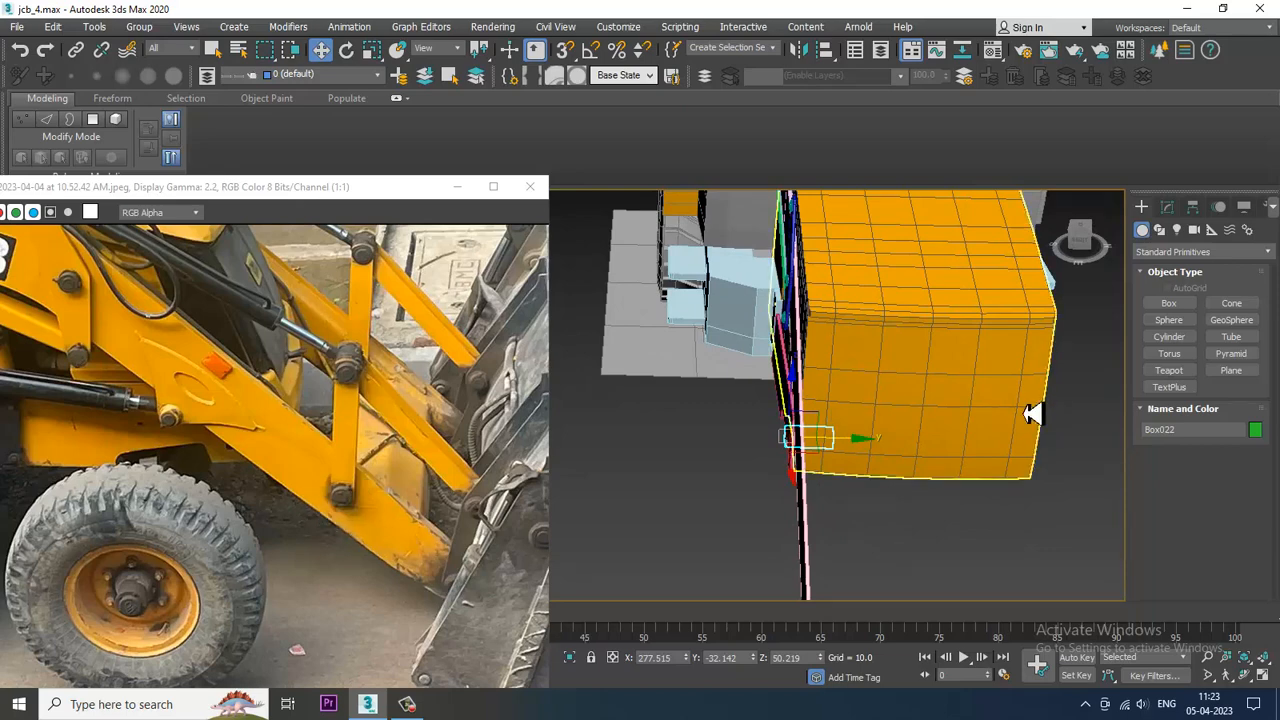
Resize the new box to length 10.83, width 10.337 and height 74.967
{"action": "left_click", "coordinate": [1167, 206]}
{"action": "left_click_drag", "start_coordinate": [1250, 476], "coordinate": [1245, 333]}
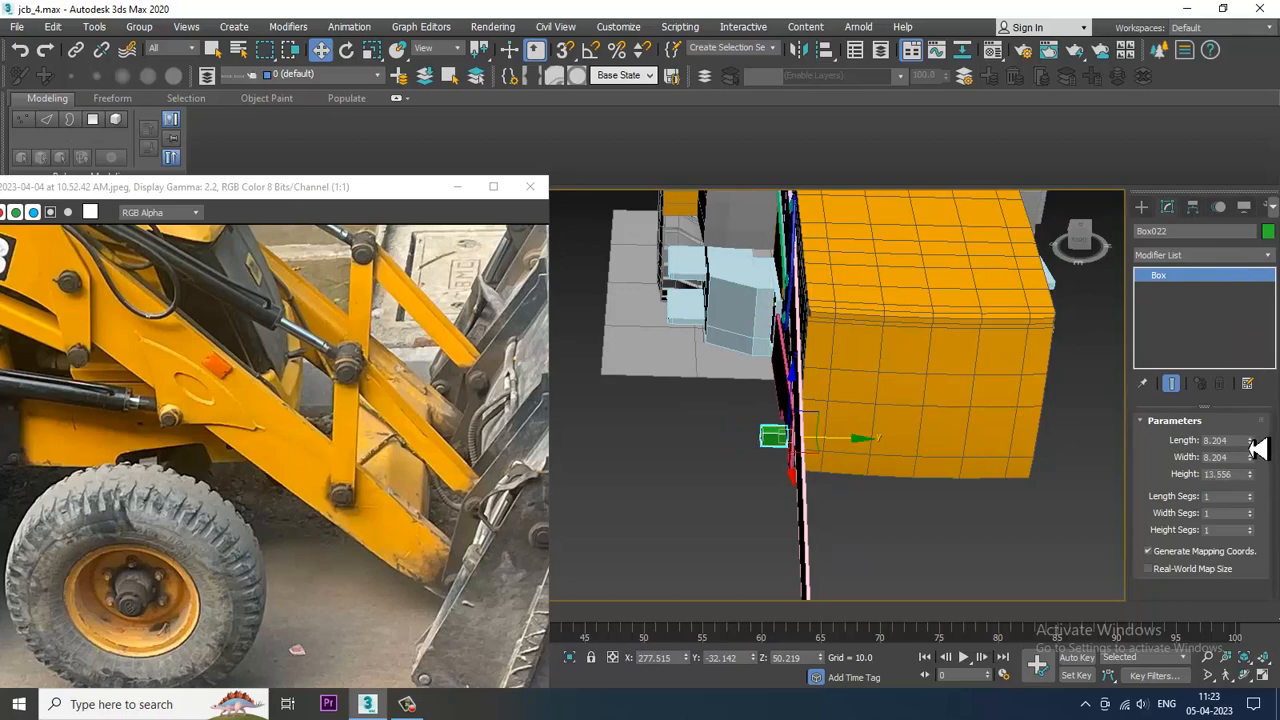
{"action": "mouse_move", "coordinate": [1252, 442]}
{"action": "left_mouse_down"}
{"action": "mouse_move", "coordinate": [1255, 423]}
{"action": "mouse_move", "coordinate": [1249, 444]}
{"action": "left_mouse_up"}
{"action": "middle_click_drag", "start_coordinate": [1032, 450], "coordinate": [968, 450], "text": "alt"}
{"action": "left_click_drag", "start_coordinate": [1258, 483], "coordinate": [1256, 420]}
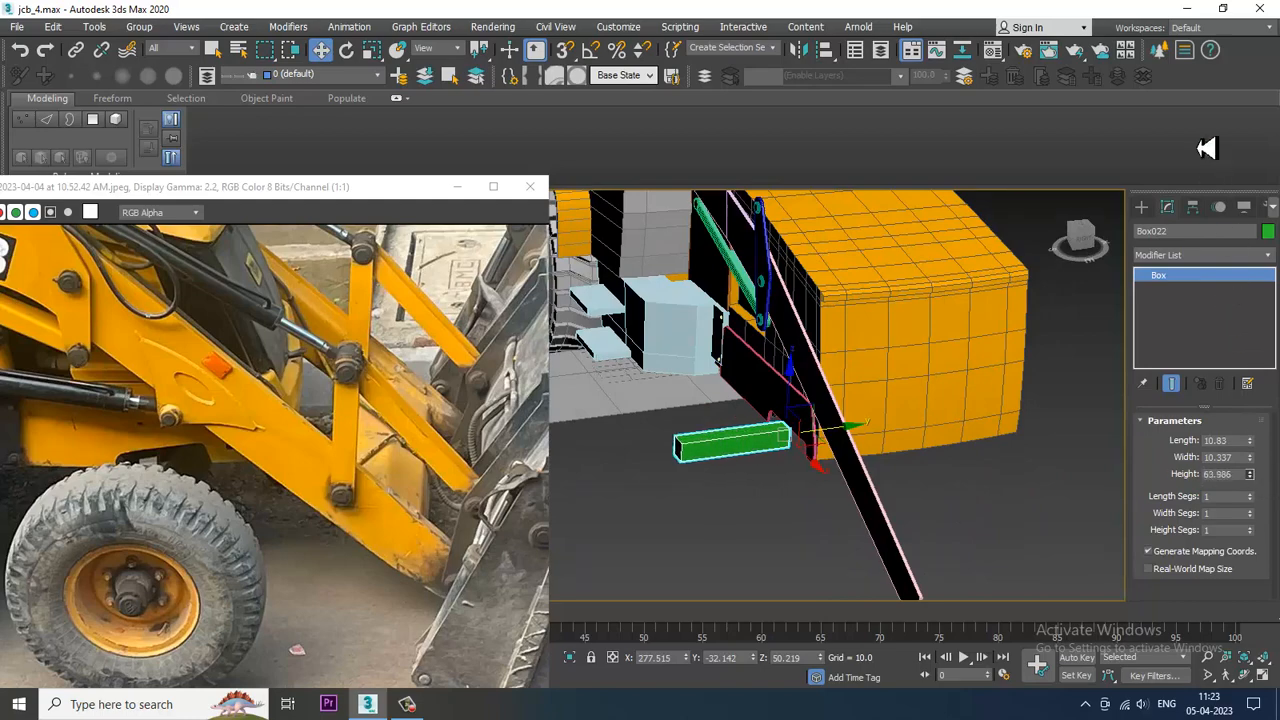
Slide the box sideways under the hood to Y 71.116 so it sits centred between the hood's sides
{"action": "left_click_drag", "start_coordinate": [846, 443], "coordinate": [951, 435]}
{"action": "middle_click_drag", "start_coordinate": [950, 436], "coordinate": [860, 417], "text": "alt"}
{"action": "left_click_drag", "start_coordinate": [851, 403], "coordinate": [996, 393]}
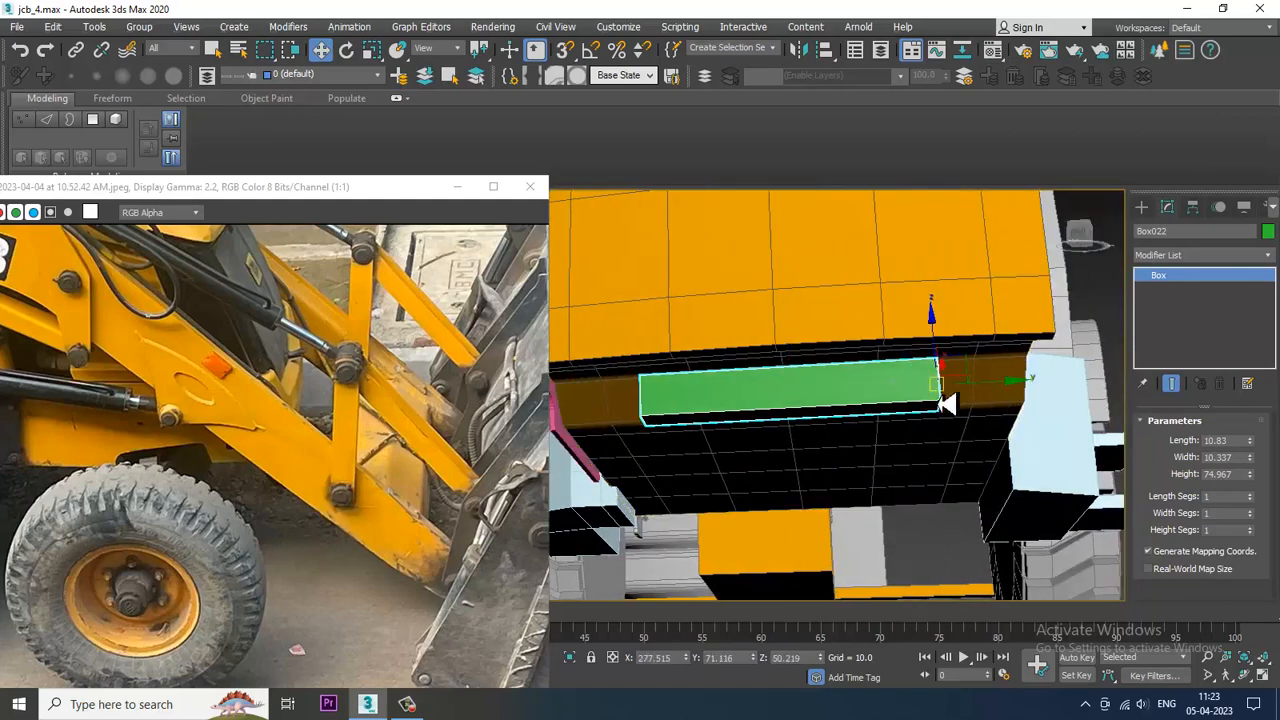
Convert the box to Editable Poly, isolate it and enter polygon editing
{"action": "middle_click_drag", "start_coordinate": [943, 403], "coordinate": [891, 406], "text": "alt"}
{"action": "right_click", "coordinate": [881, 392]}
{"action": "mouse_move", "coordinate": [958, 565]}
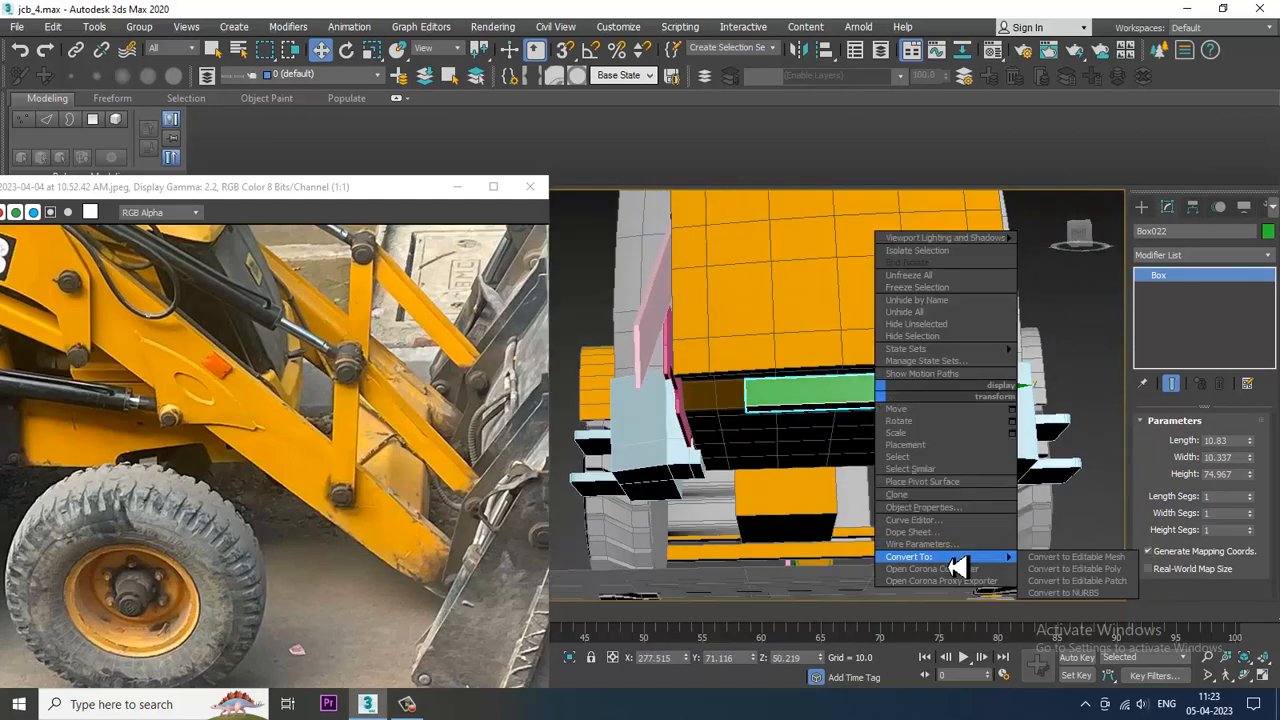
{"action": "left_click", "coordinate": [1074, 568]}
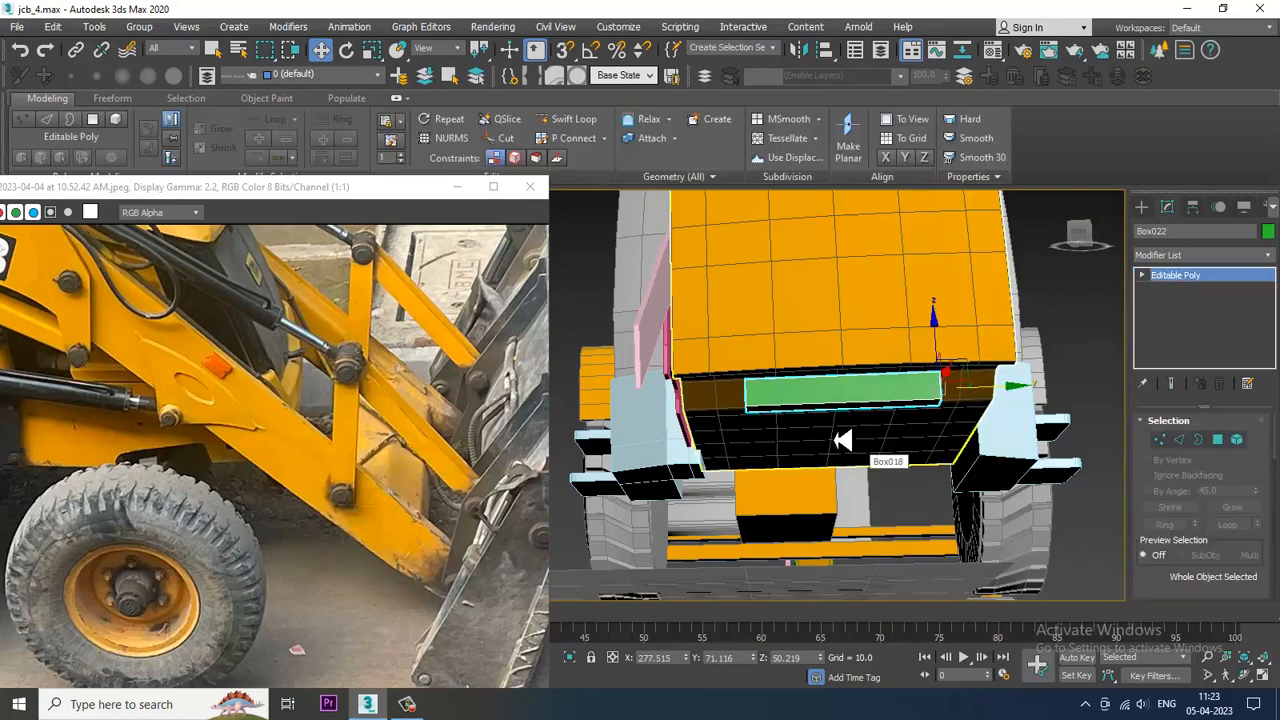
{"action": "key", "text": "alt+q"}
{"action": "middle_click_drag", "start_coordinate": [823, 446], "coordinate": [917, 424], "text": "alt"}
{"action": "key", "text": "4"}
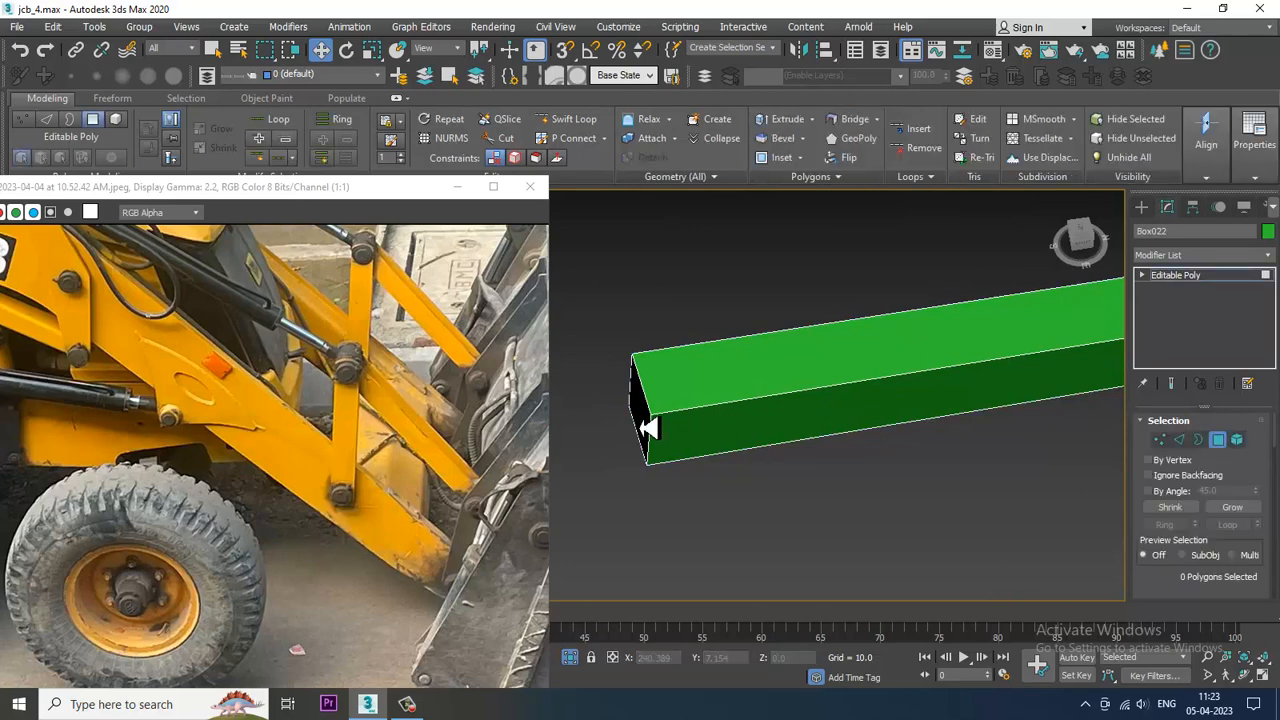
Extrude both end polygons of the box by about 32 to lengthen it on each side
{"action": "left_click", "coordinate": [648, 428]}
{"action": "middle_click_drag", "start_coordinate": [650, 428], "coordinate": [829, 520], "text": "alt"}
{"action": "left_click", "coordinate": [824, 527], "text": "ctrl"}
{"action": "scroll", "coordinate": [1190, 560], "scroll_direction": "down", "scroll_amount": 3}
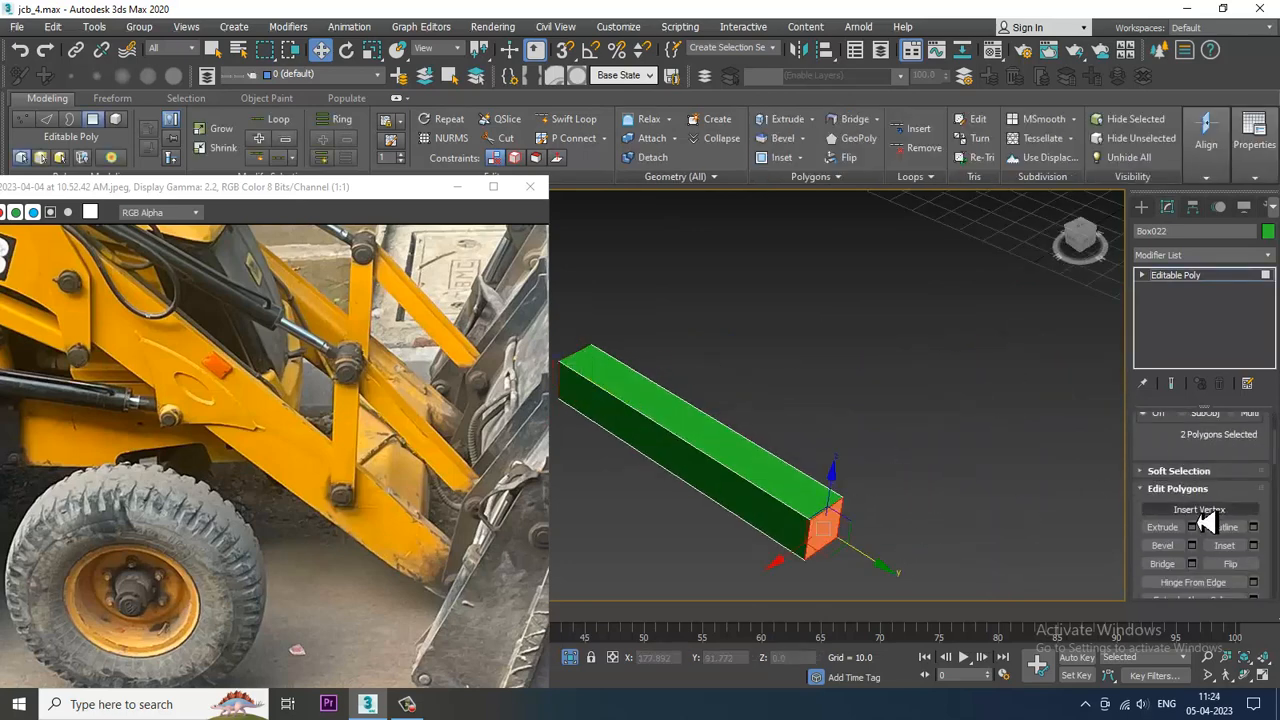
{"action": "key", "text": "shift+e"}
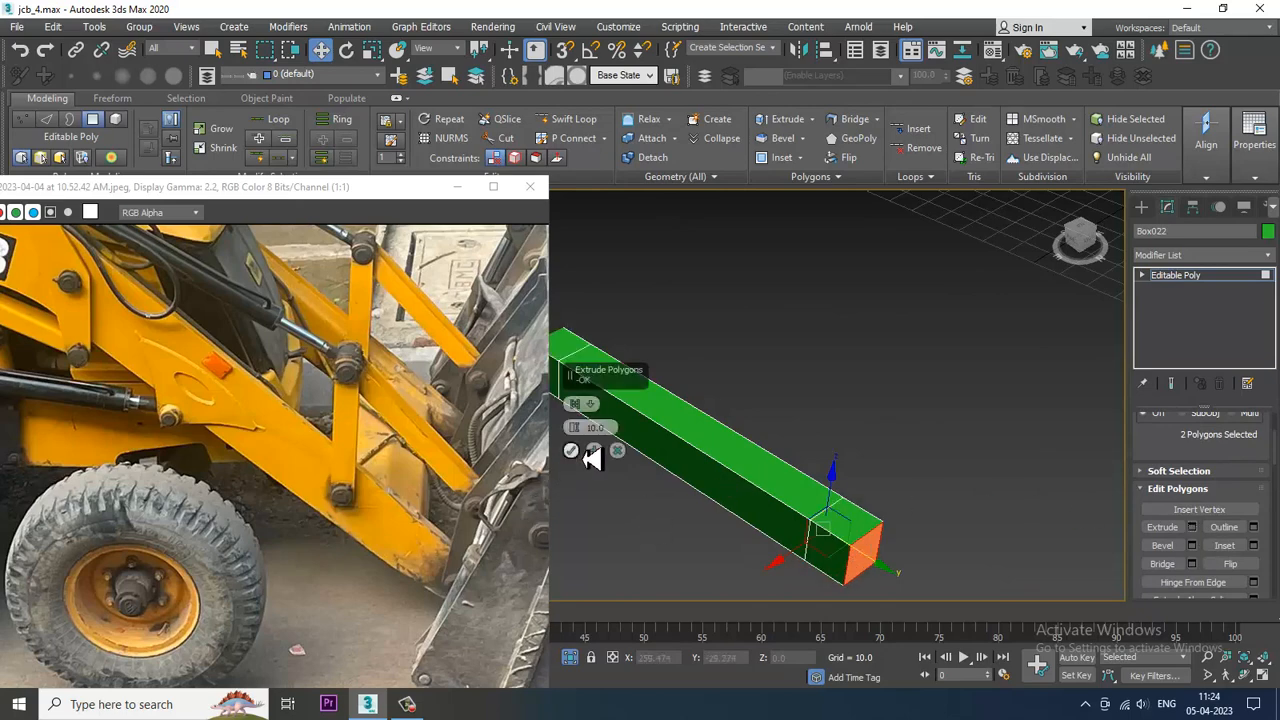
{"action": "left_click_drag", "start_coordinate": [575, 430], "coordinate": [552, 288]}
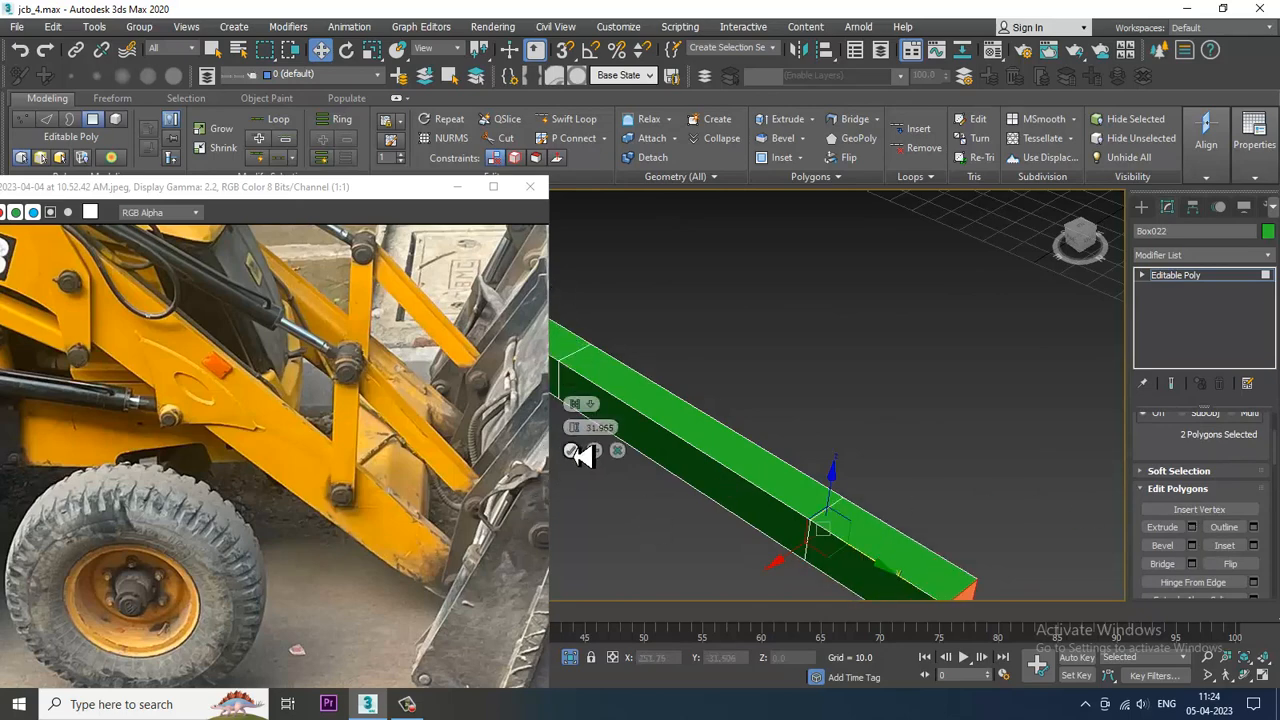
{"action": "left_click", "coordinate": [572, 452]}
Extrude the box's middle top polygon upward by about 32
{"action": "left_click", "coordinate": [722, 459]}
{"action": "middle_click_drag", "start_coordinate": [722, 459], "coordinate": [778, 440], "text": "alt"}
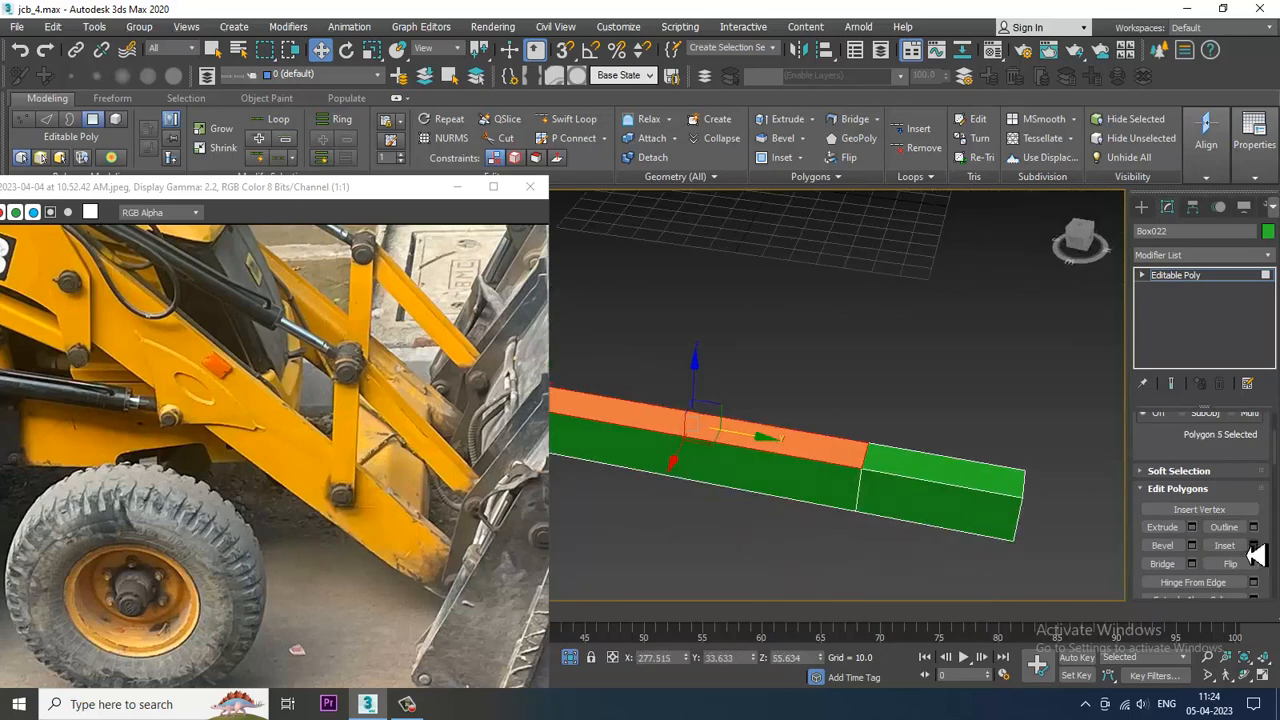
{"action": "left_click", "coordinate": [1192, 528]}
{"action": "left_click", "coordinate": [571, 451]}
End isolation and lower the extruded top polygon to Z 70.528 so it stays within the hood
{"action": "right_click", "coordinate": [966, 363]}
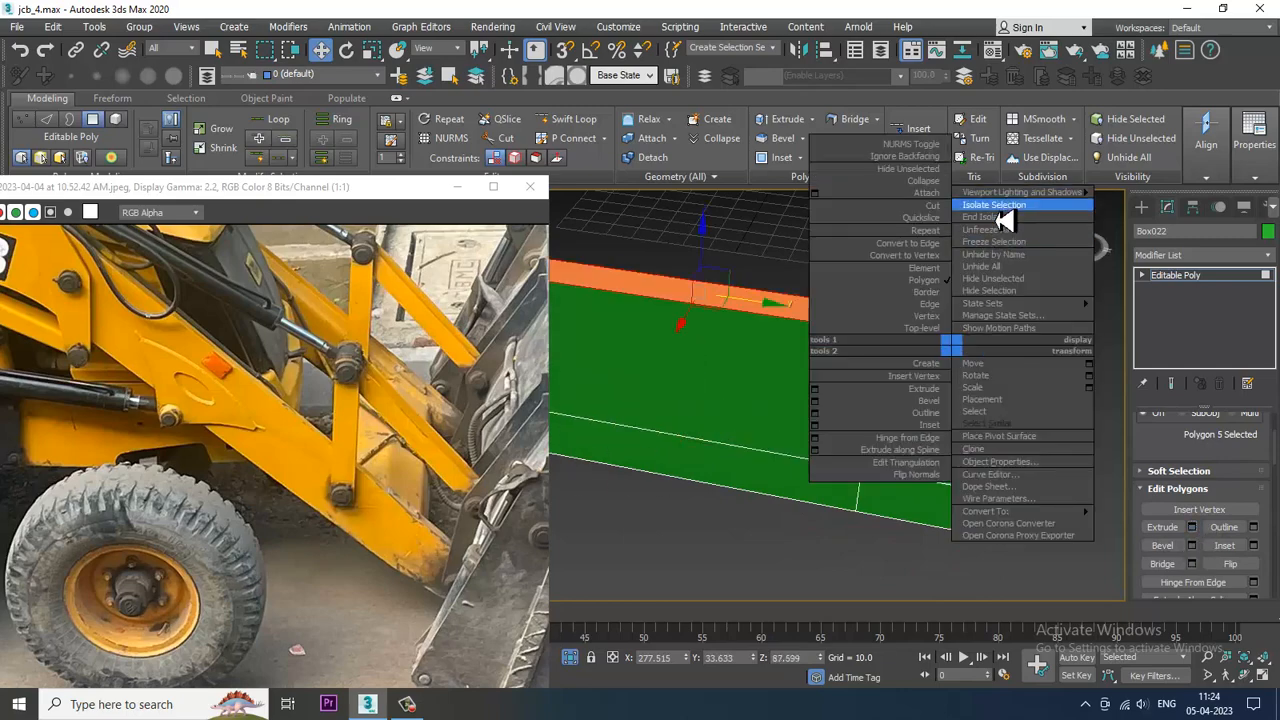
{"action": "left_click", "coordinate": [1000, 206]}
{"action": "middle_click_drag", "start_coordinate": [851, 365], "coordinate": [890, 305], "text": "alt"}
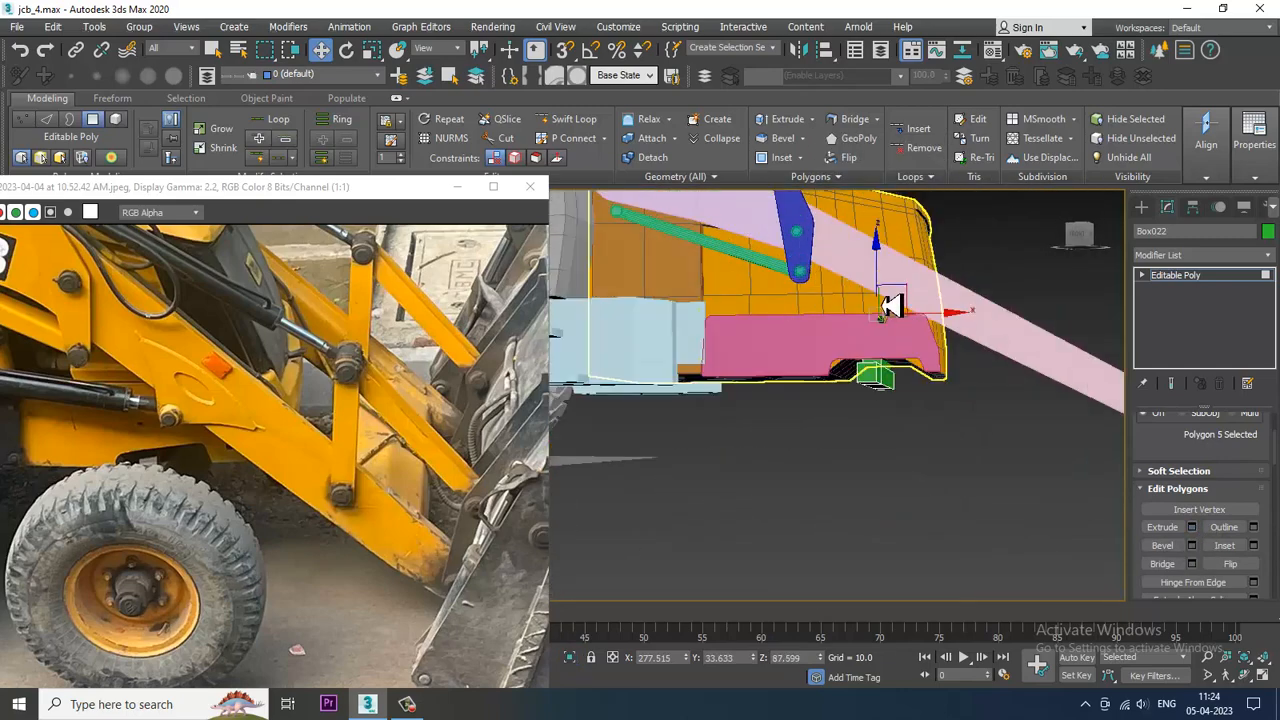
{"action": "left_click_drag", "start_coordinate": [903, 359], "coordinate": [907, 325]}
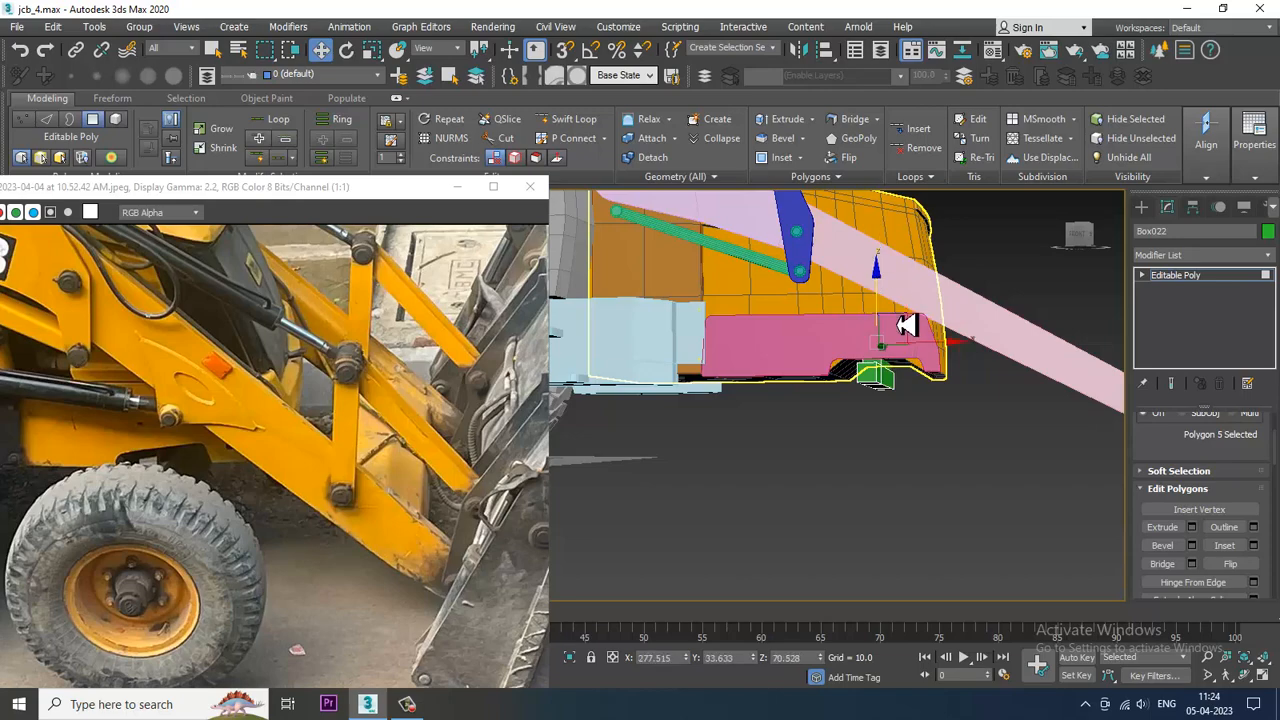
Move the four vertices at the near end of the axle support outward to Y -39.896
{"action": "middle_click_drag", "start_coordinate": [582, 427], "coordinate": [783, 447], "text": "alt"}
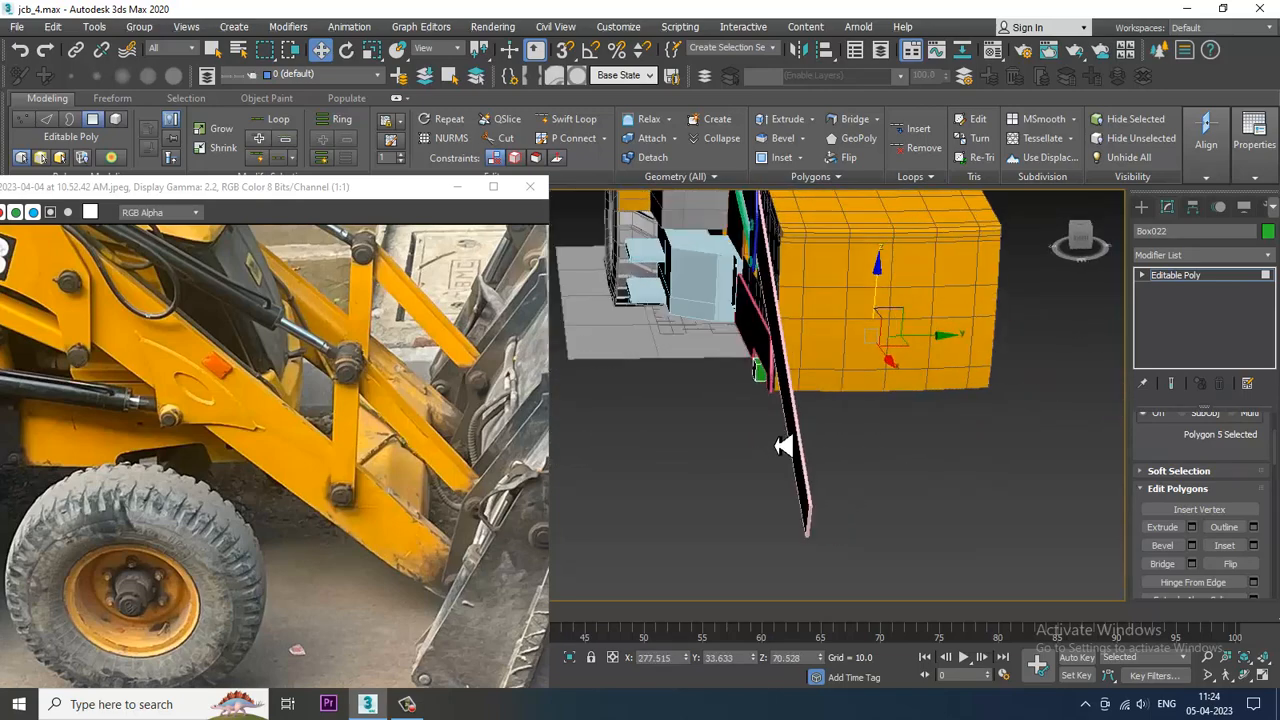
{"action": "left_click", "coordinate": [1208, 280]}
{"action": "scroll", "coordinate": [752, 400], "scroll_direction": "up", "scroll_amount": 2}
{"action": "key", "text": "1"}
{"action": "left_click_drag", "start_coordinate": [728, 332], "coordinate": [771, 426]}
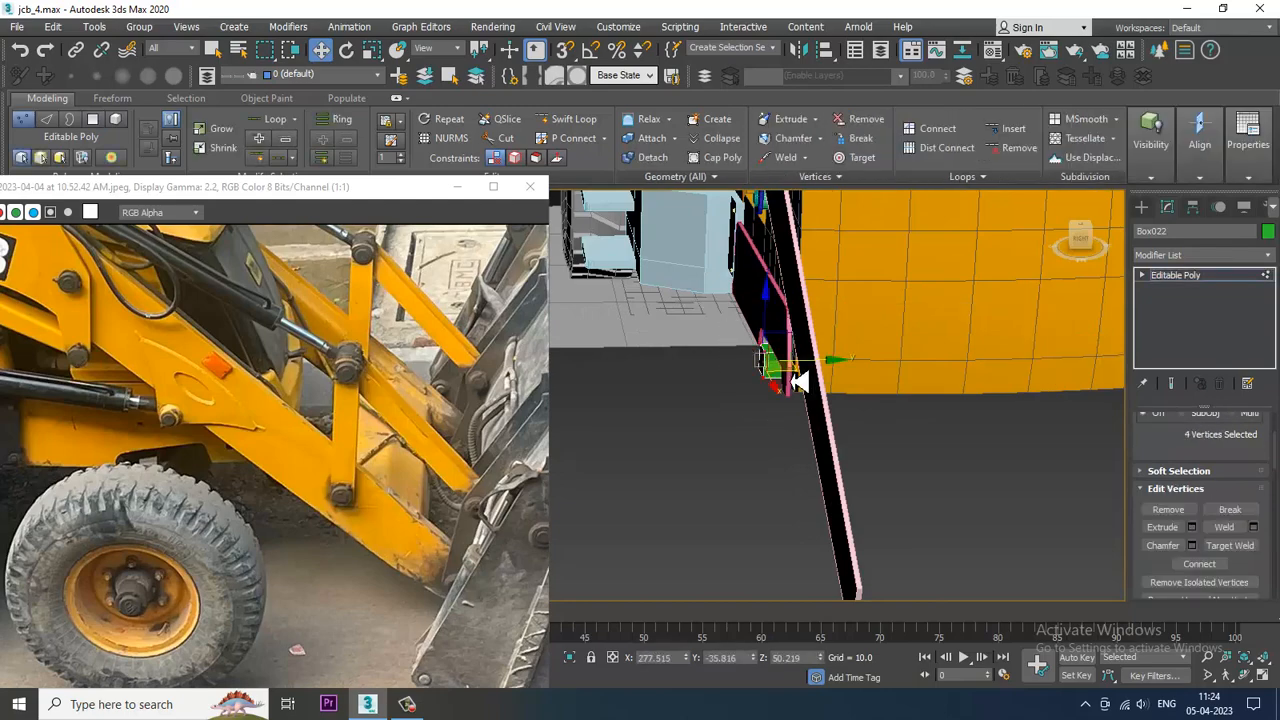
{"action": "mouse_move", "coordinate": [785, 363]}
{"action": "left_mouse_down"}
{"action": "mouse_move", "coordinate": [757, 363]}
{"action": "mouse_move", "coordinate": [779, 360]}
{"action": "left_mouse_up"}
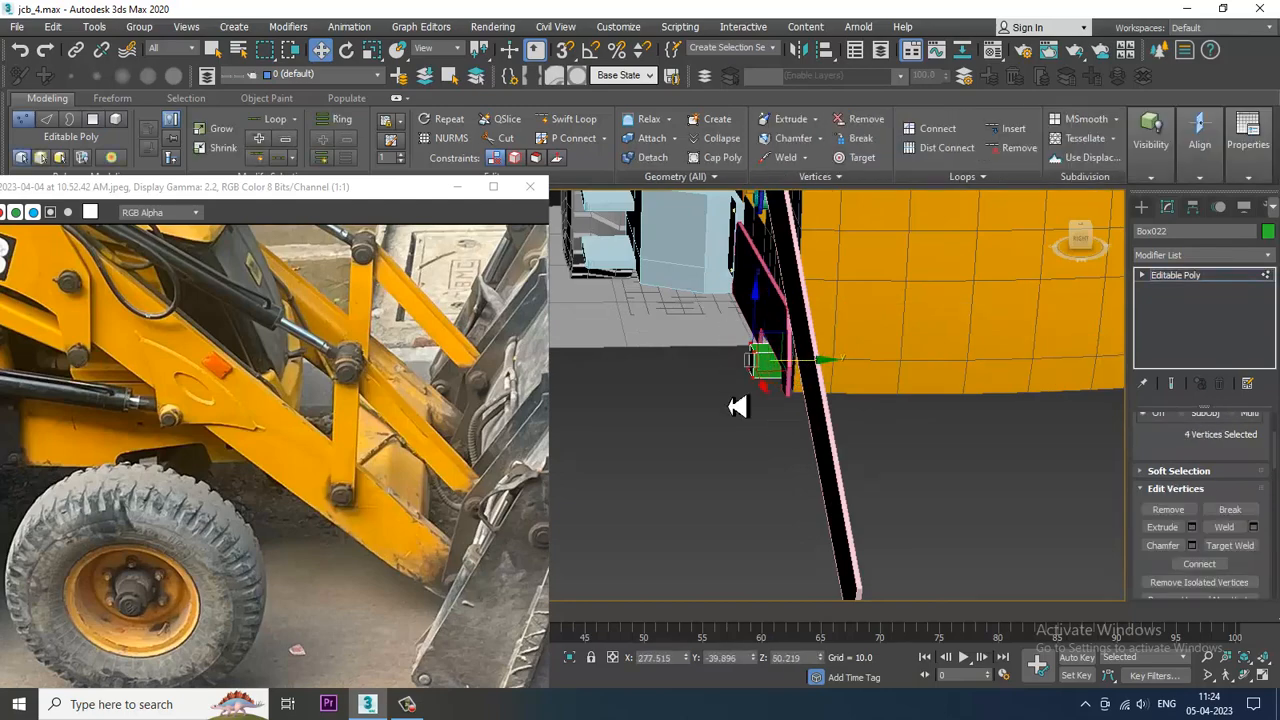
Shrink and reposition the reference photo to show the whole loader, and leave vertex editing on the axle support
{"action": "scroll", "coordinate": [729, 395], "scroll_direction": "up", "scroll_amount": 2}
{"action": "left_click_drag", "start_coordinate": [350, 190], "coordinate": [629, 85]}
{"action": "scroll", "coordinate": [472, 414], "scroll_direction": "down", "scroll_amount": 1}
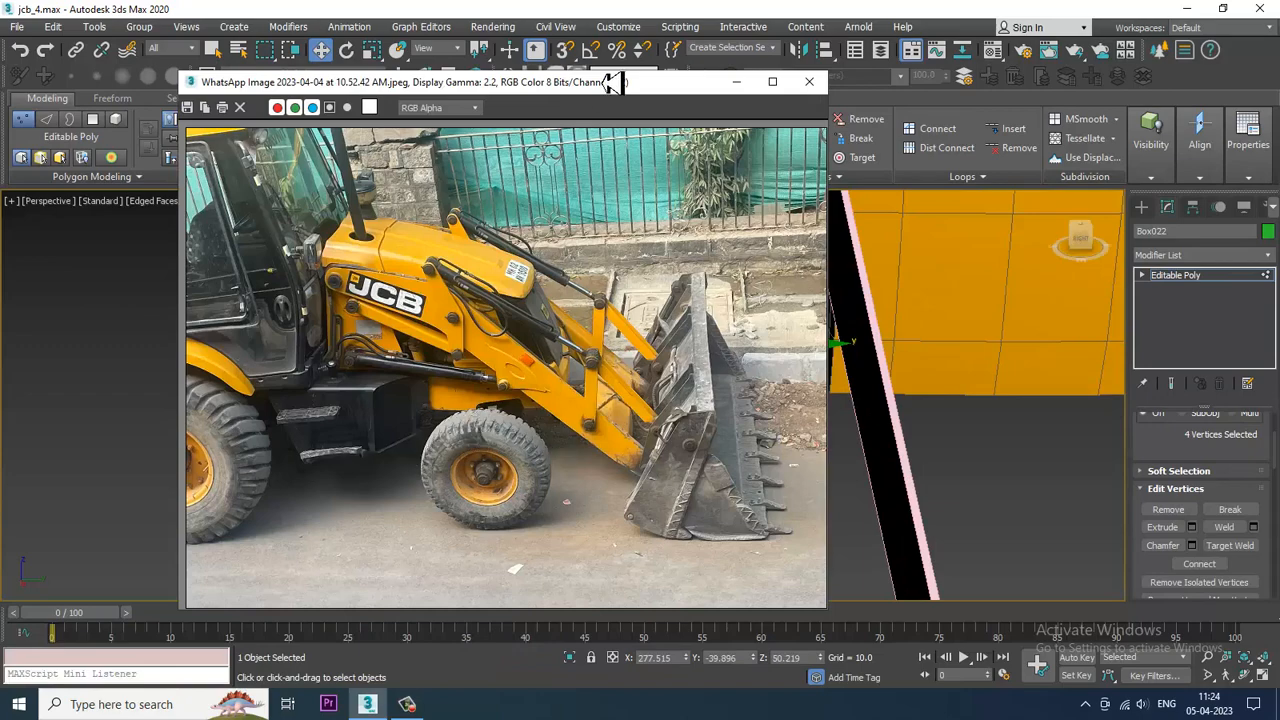
{"action": "left_click_drag", "start_coordinate": [614, 82], "coordinate": [386, 92]}
{"action": "scroll", "coordinate": [1000, 414], "scroll_direction": "down", "scroll_amount": 3}
{"action": "middle_click_drag", "start_coordinate": [883, 391], "coordinate": [1156, 310], "text": "alt"}
{"action": "left_click", "coordinate": [1209, 279]}
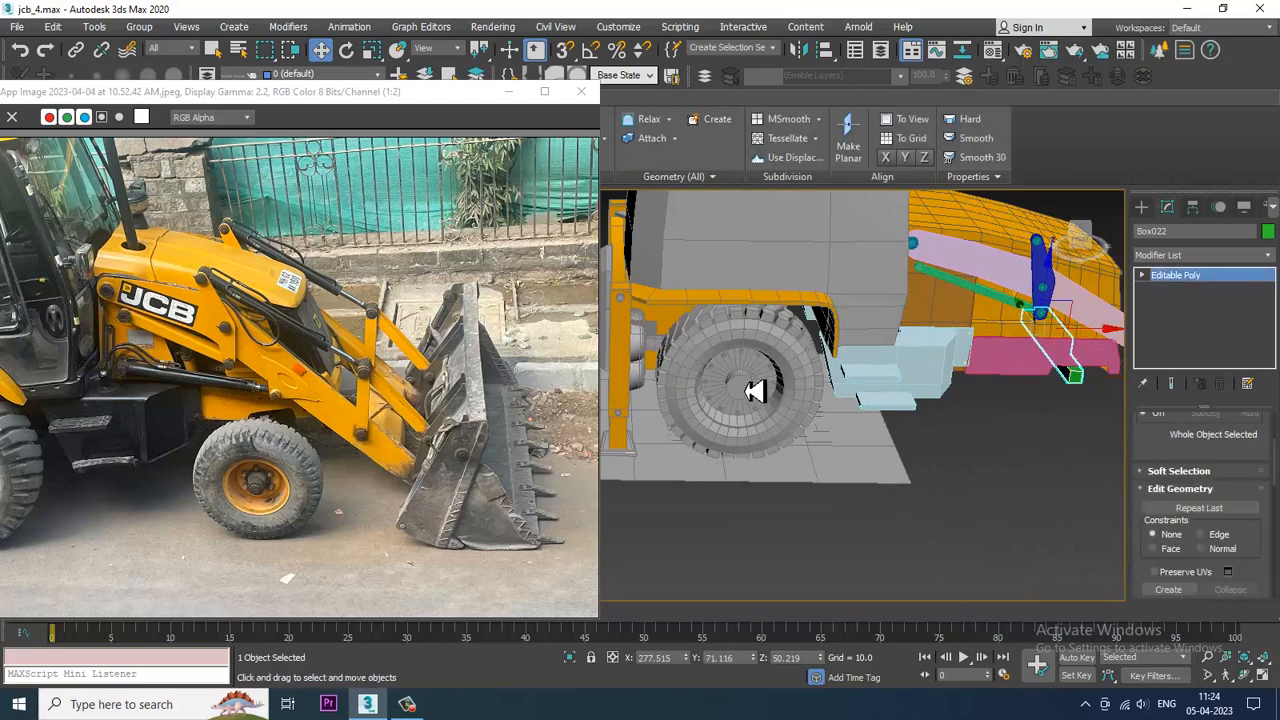
Select the rear wheel with its twelve hub bolts and copy them about 177 units forward along X as the front wheel
{"action": "left_click", "coordinate": [757, 386]}
{"action": "scroll", "coordinate": [737, 390], "scroll_direction": "up", "scroll_amount": 6}
{"action": "middle_click_drag", "start_coordinate": [737, 397], "coordinate": [795, 265], "text": "alt"}
{"action": "left_click", "coordinate": [776, 235], "text": "ctrl"}
{"action": "left_click", "coordinate": [866, 210], "text": "ctrl"}
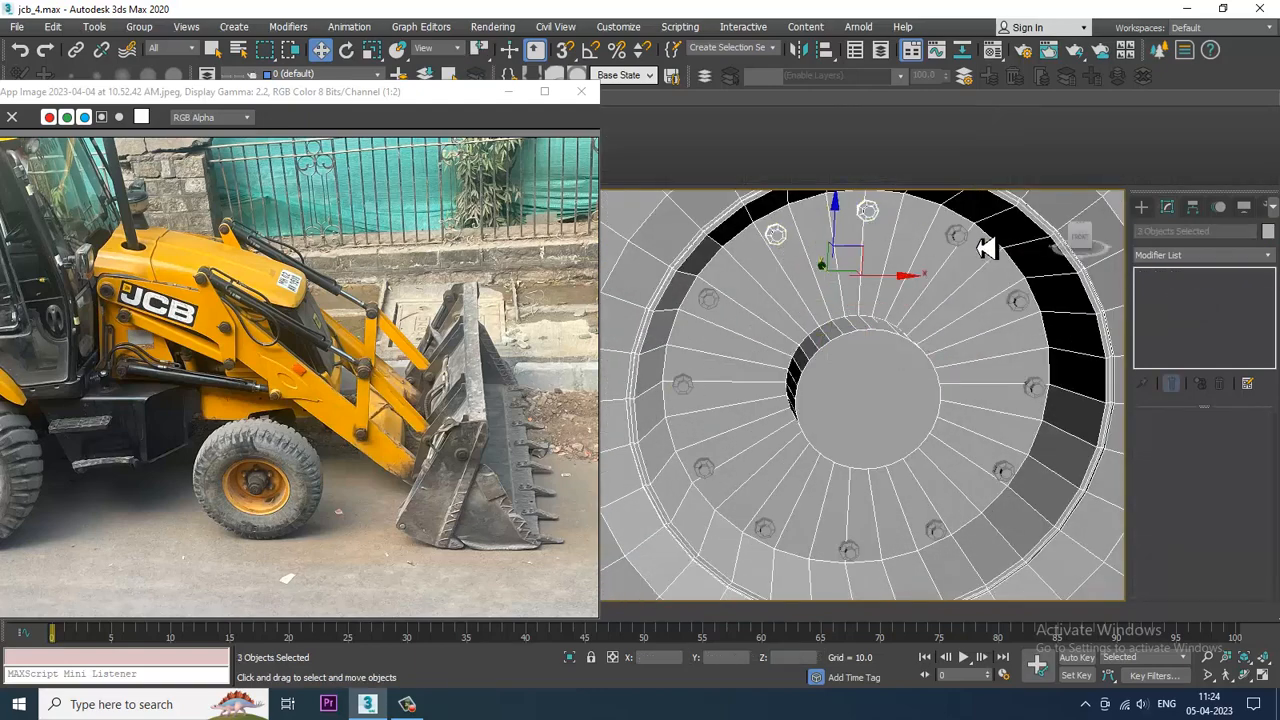
{"action": "left_click", "coordinate": [956, 234], "text": "ctrl"}
{"action": "left_click", "coordinate": [1017, 301], "text": "ctrl"}
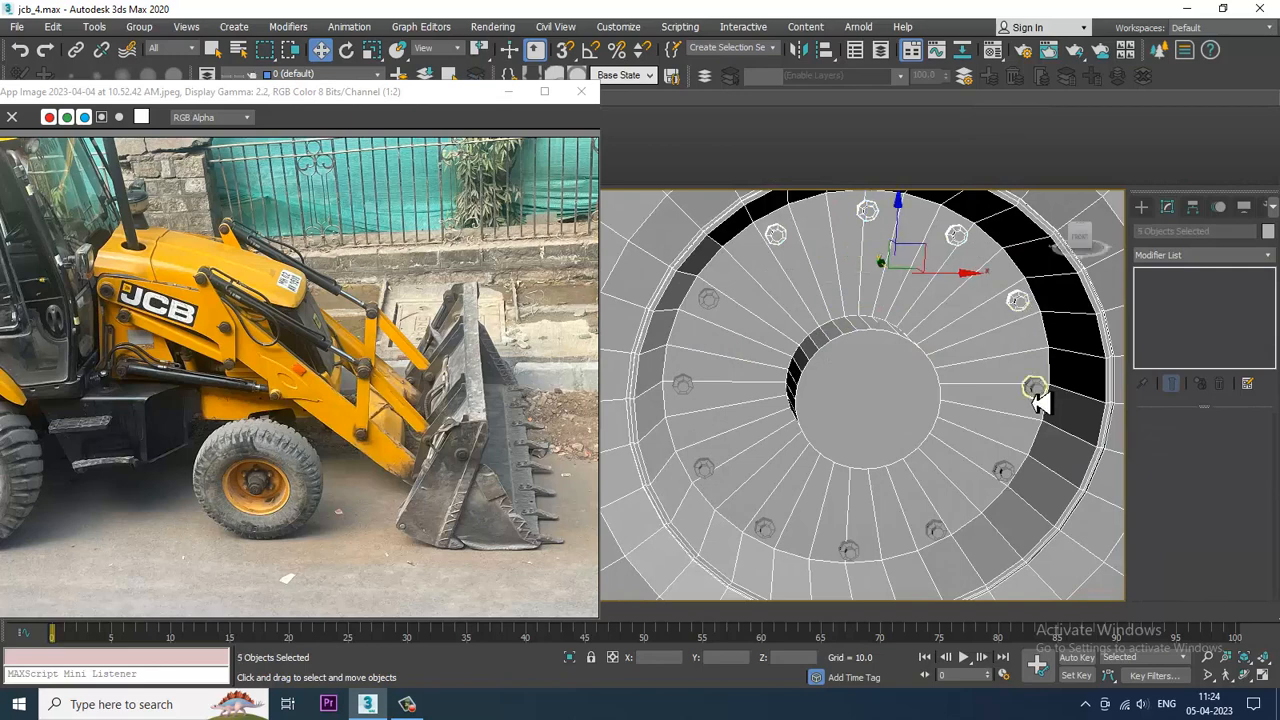
{"action": "left_click", "coordinate": [1034, 389], "text": "ctrl"}
{"action": "left_click", "coordinate": [1003, 472], "text": "ctrl"}
{"action": "left_click", "coordinate": [935, 530], "text": "ctrl"}
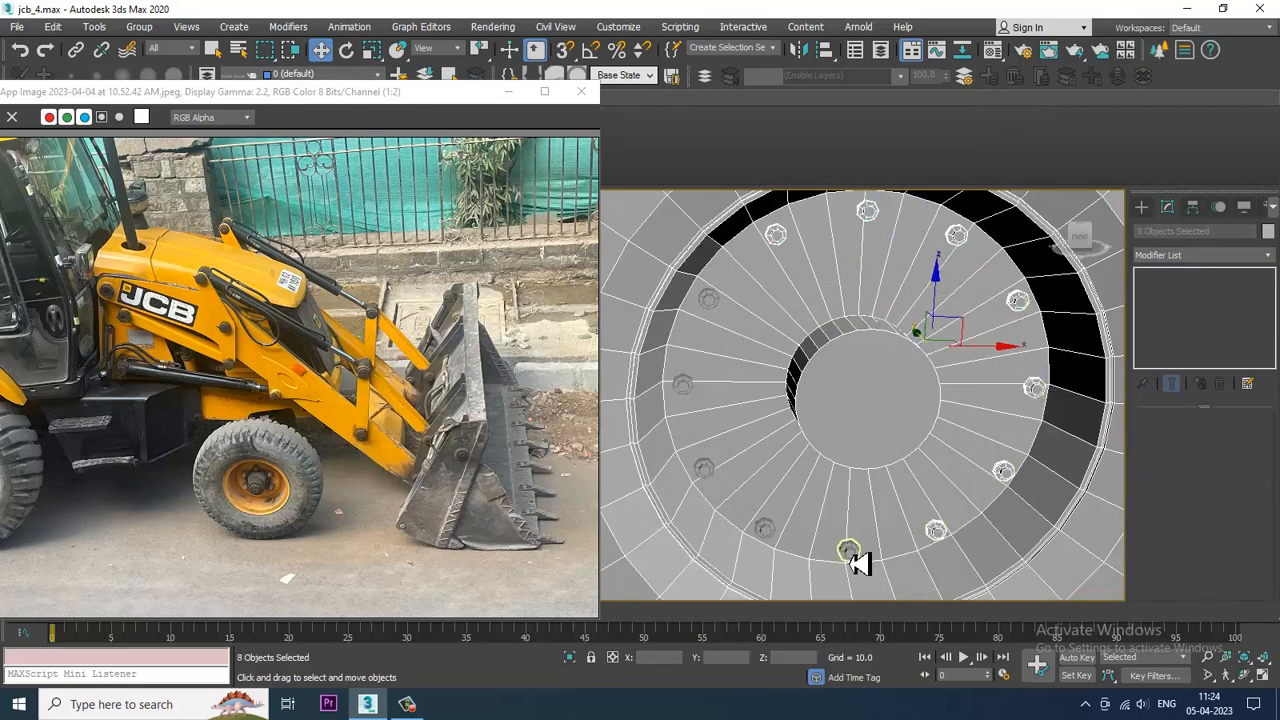
{"action": "left_click", "coordinate": [850, 553], "text": "ctrl"}
{"action": "left_click", "coordinate": [765, 530], "text": "ctrl"}
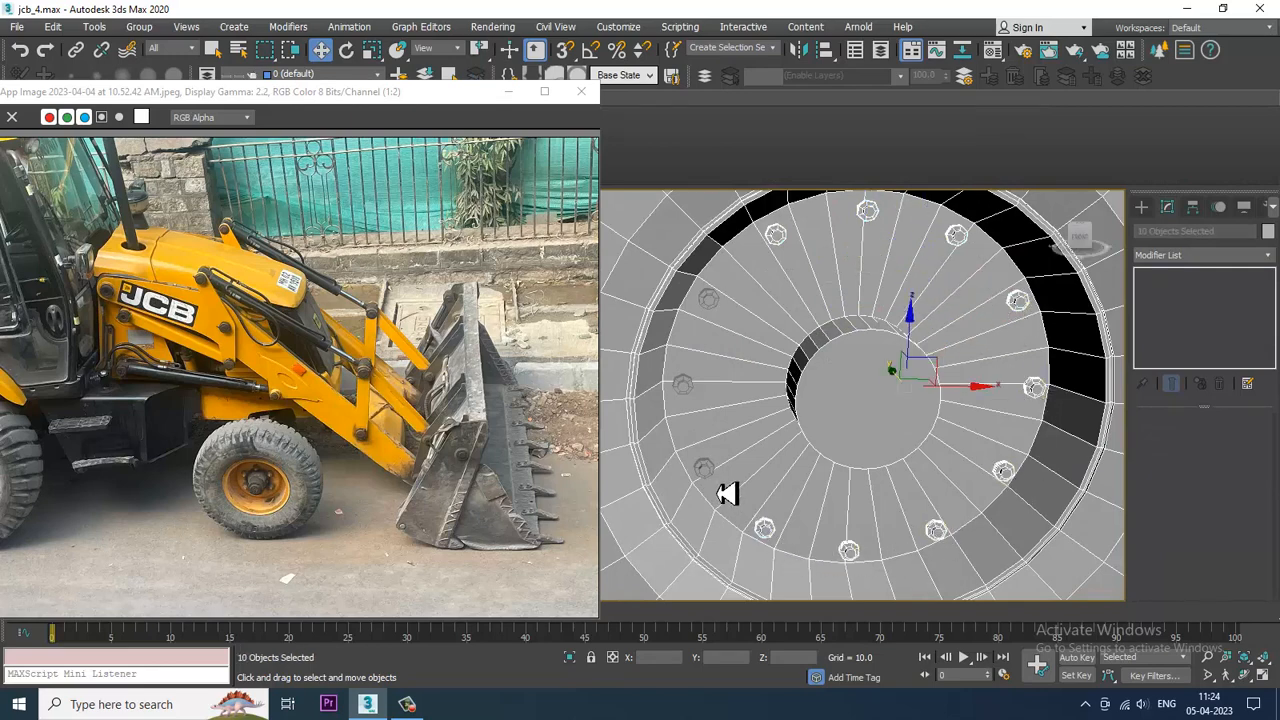
{"action": "left_click", "coordinate": [705, 469], "text": "ctrl"}
{"action": "left_click", "coordinate": [683, 389], "text": "ctrl"}
{"action": "left_click", "coordinate": [707, 304], "text": "ctrl"}
{"action": "scroll", "coordinate": [730, 356], "scroll_direction": "down", "scroll_amount": 3}
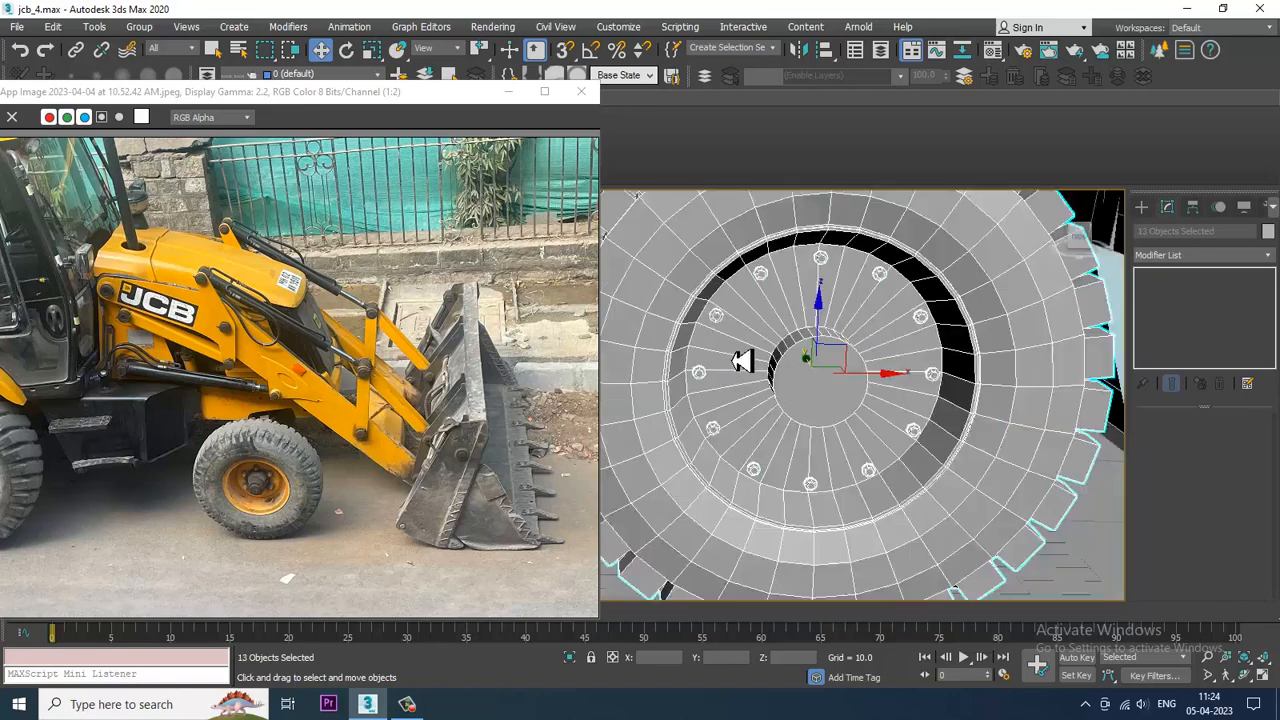
{"action": "middle_click_drag", "start_coordinate": [738, 360], "coordinate": [862, 408], "text": "alt"}
{"action": "scroll", "coordinate": [800, 392], "scroll_direction": "down", "scroll_amount": 4}
{"action": "left_click_drag", "start_coordinate": [830, 385], "coordinate": [1095, 350], "text": "shift"}
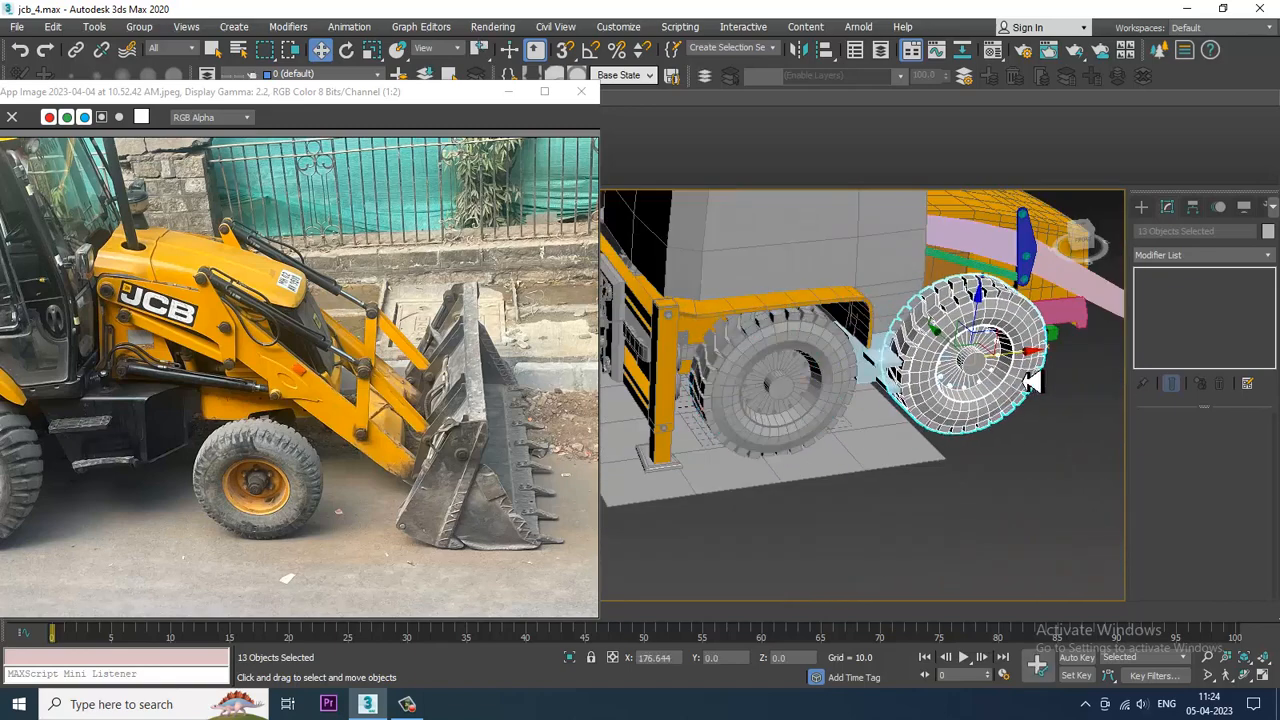
{"action": "left_click", "coordinate": [652, 420]}
Scale the copied front wheel uniformly down to 57 percent in the front view
{"action": "key", "text": "alt+w"}
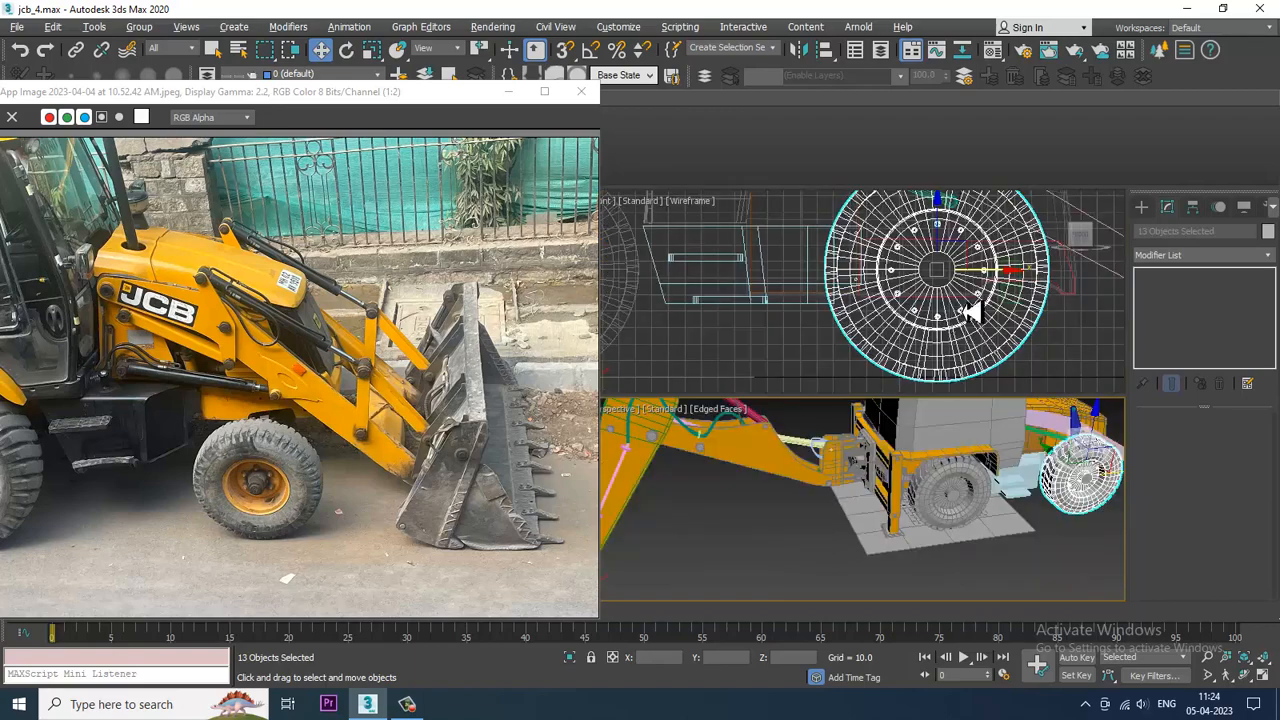
{"action": "middle_click_drag", "start_coordinate": [976, 305], "coordinate": [963, 291]}
{"action": "key", "text": "alt+w"}
{"action": "key", "text": "r"}
{"action": "scroll", "coordinate": [872, 354], "scroll_direction": "down", "scroll_amount": 5}
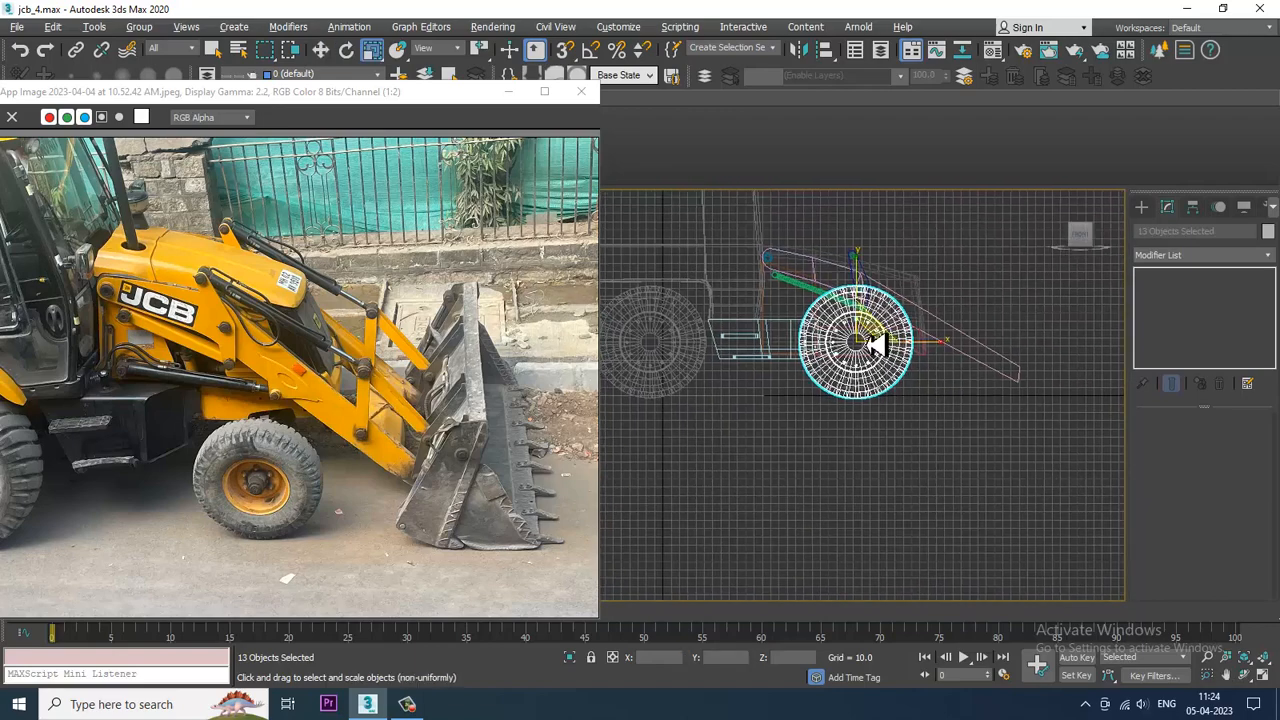
{"action": "left_click_drag", "start_coordinate": [866, 350], "coordinate": [901, 416]}
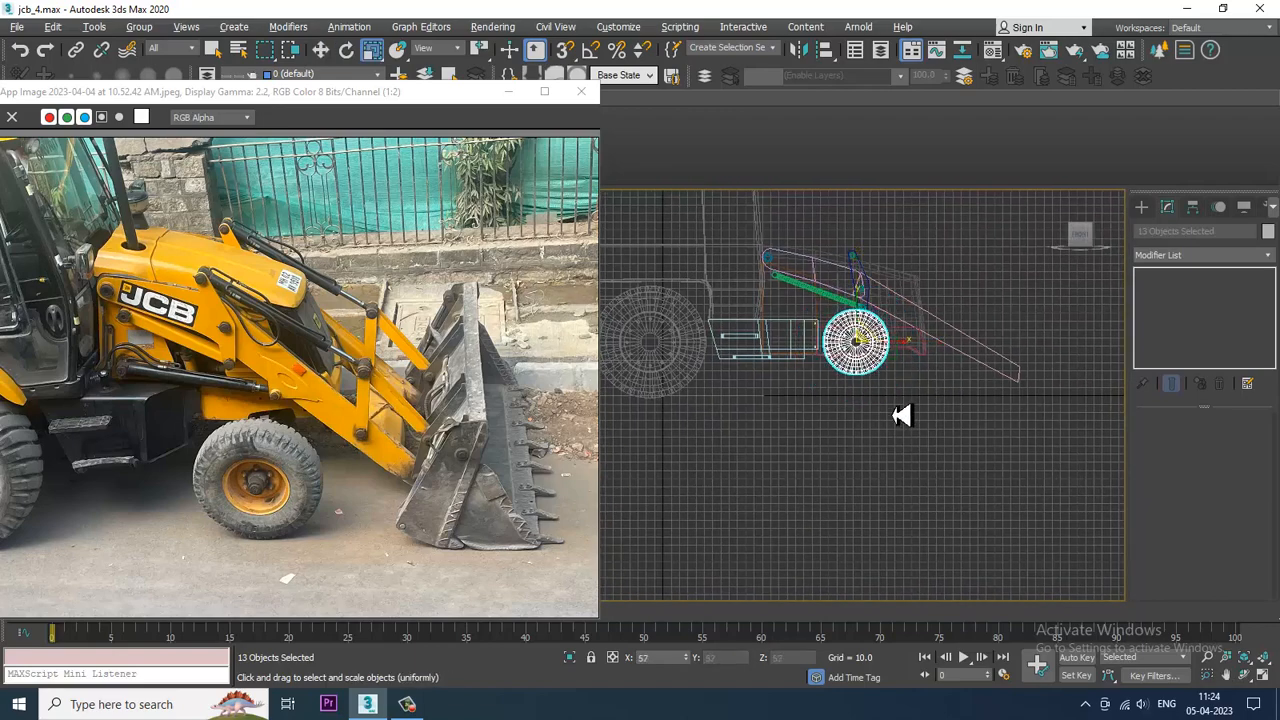
Lower the front wheel by about 25 to ground level and shift it slightly forward along X
{"action": "scroll", "coordinate": [887, 363], "scroll_direction": "up", "scroll_amount": 3}
{"action": "key", "text": "w"}
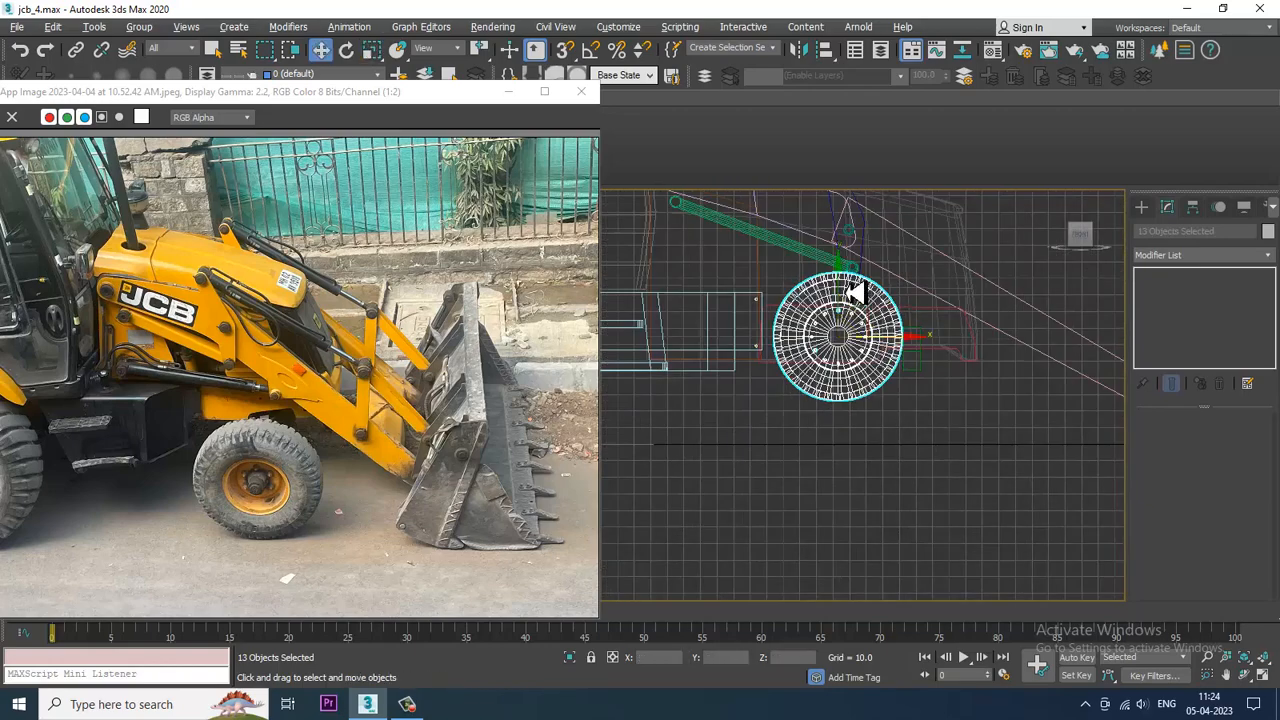
{"action": "left_click_drag", "start_coordinate": [848, 295], "coordinate": [872, 335]}
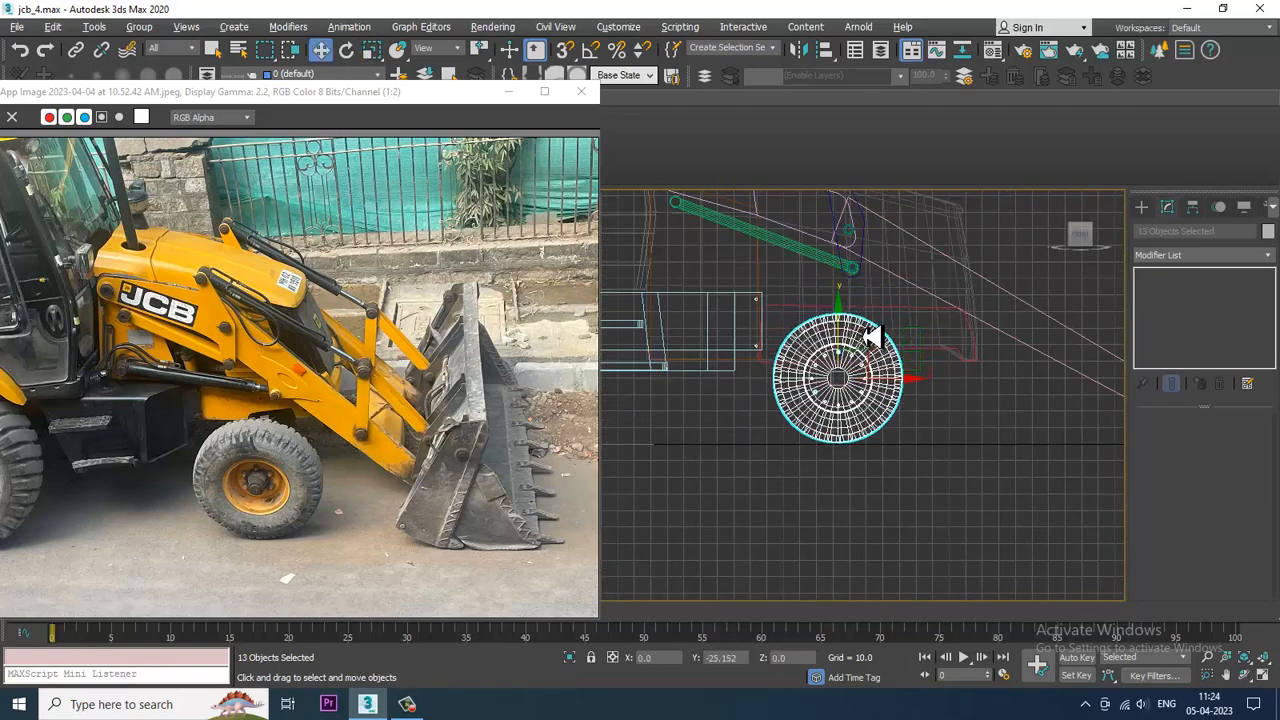
{"action": "scroll", "coordinate": [873, 337], "scroll_direction": "down", "scroll_amount": 2}
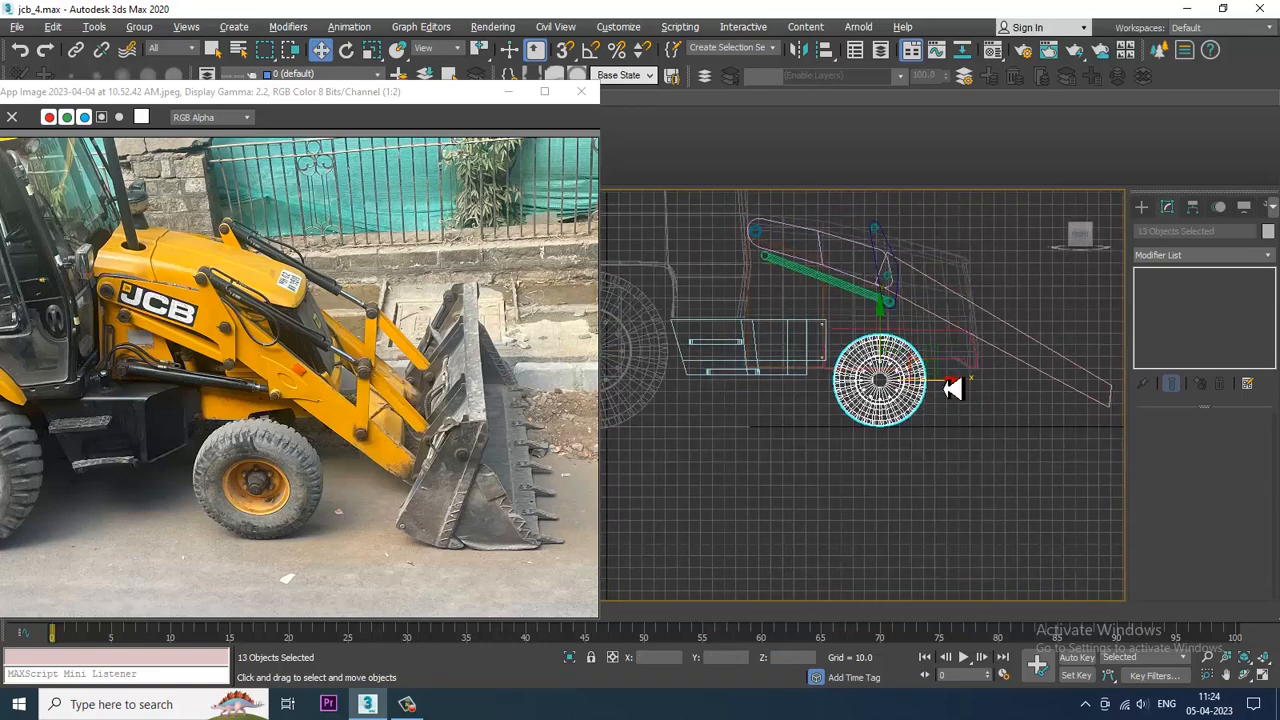
{"action": "mouse_move", "coordinate": [951, 380]}
{"action": "left_mouse_down"}
{"action": "mouse_move", "coordinate": [993, 388]}
{"action": "mouse_move", "coordinate": [927, 381]}
{"action": "mouse_move", "coordinate": [940, 385]}
{"action": "left_mouse_up"}
{"action": "key", "text": "r"}
{"action": "scroll", "coordinate": [940, 385], "scroll_direction": "up", "scroll_amount": 2}
{"action": "key", "text": "w"}
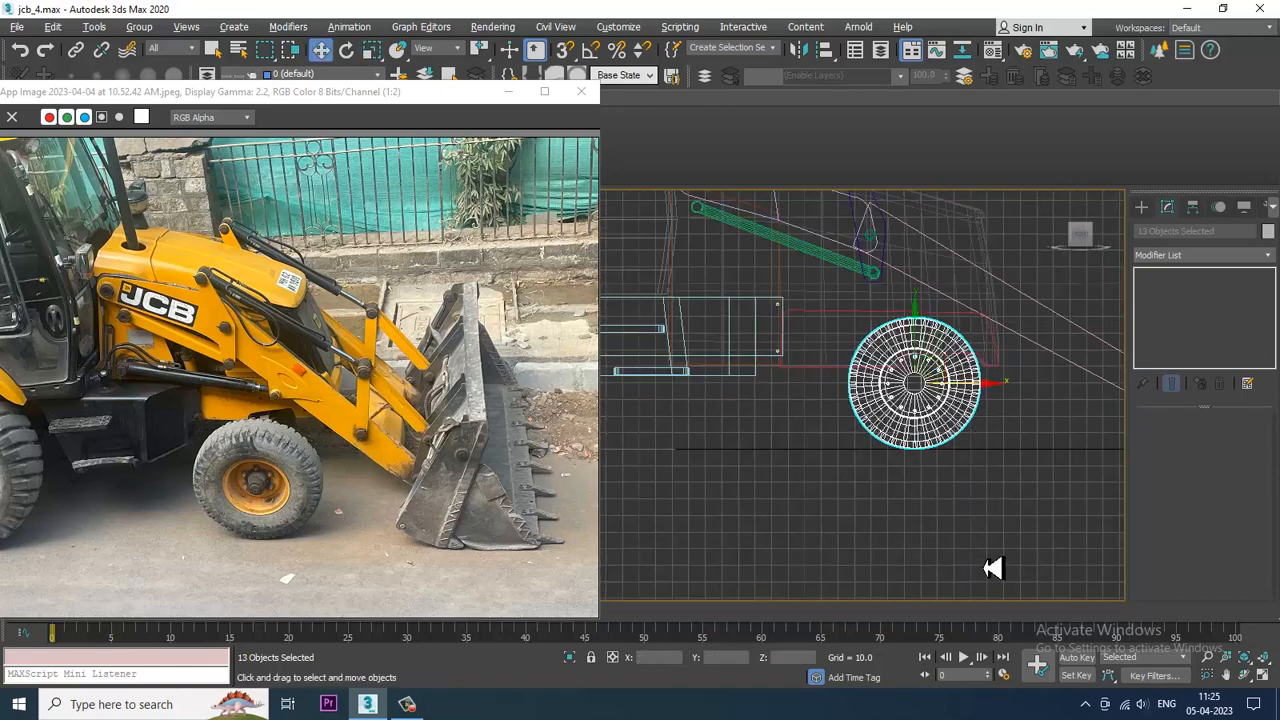
Narrow the front tire by moving its inner-side vertices outward to Y -81.015, and leave vertex editing
{"action": "key", "text": "alt+w"}
{"action": "middle_click", "coordinate": [994, 518]}
{"action": "key", "text": "alt+w"}
{"action": "middle_click_drag", "start_coordinate": [994, 518], "coordinate": [896, 322], "text": "alt"}
{"action": "left_click", "coordinate": [806, 328]}
{"action": "key", "text": "1"}
{"action": "scroll", "coordinate": [812, 302], "scroll_direction": "down", "scroll_amount": 4}
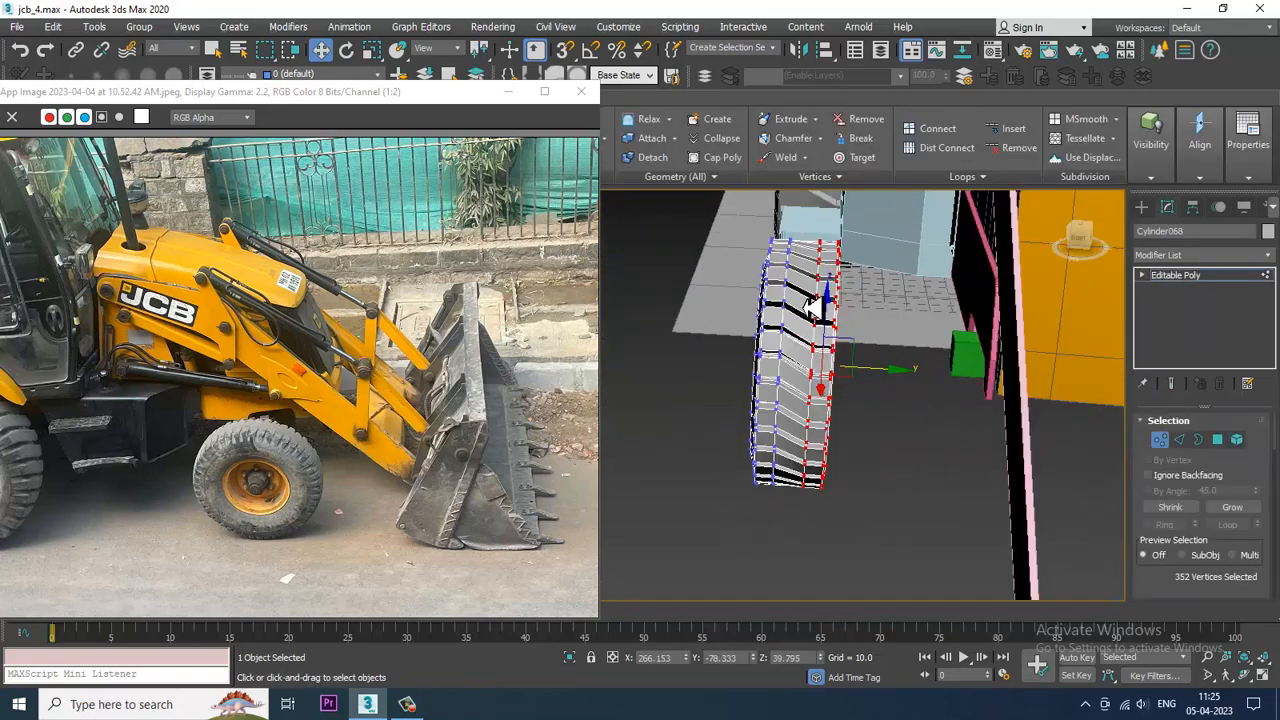
{"action": "middle_click_drag", "start_coordinate": [826, 258], "coordinate": [893, 420], "text": "alt"}
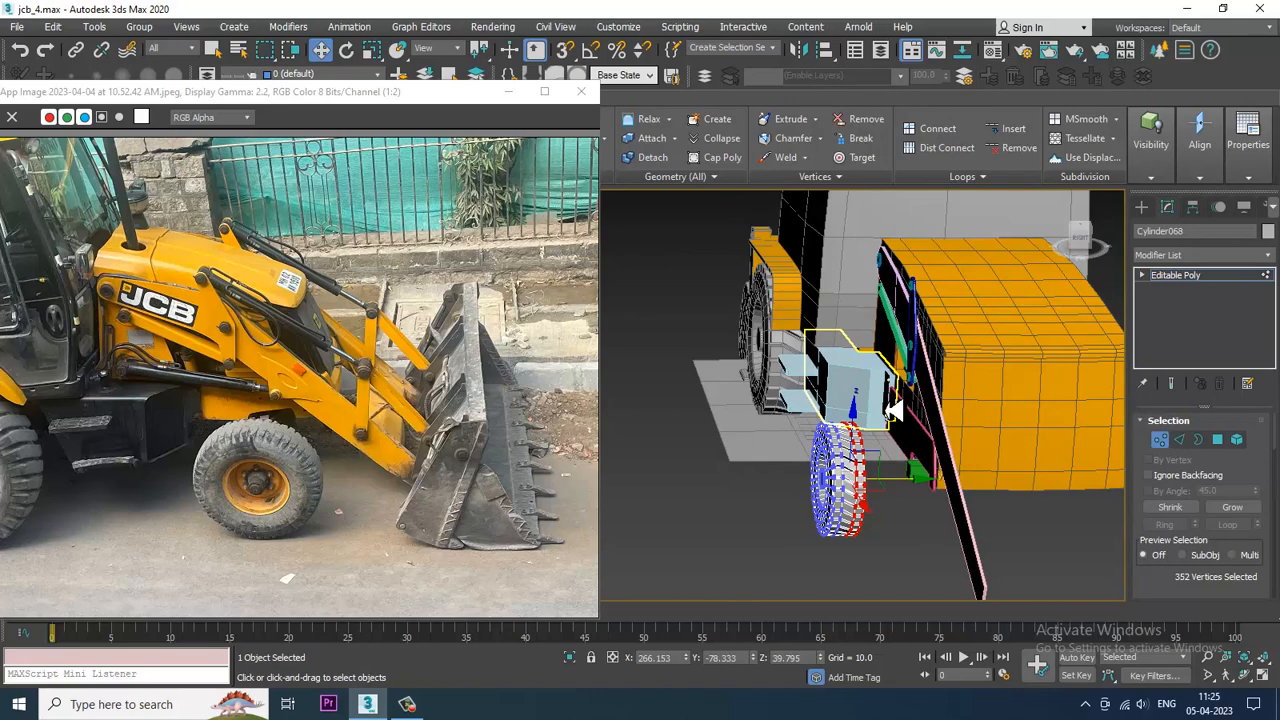
{"action": "middle_click_drag", "start_coordinate": [895, 447], "coordinate": [914, 511], "text": "alt"}
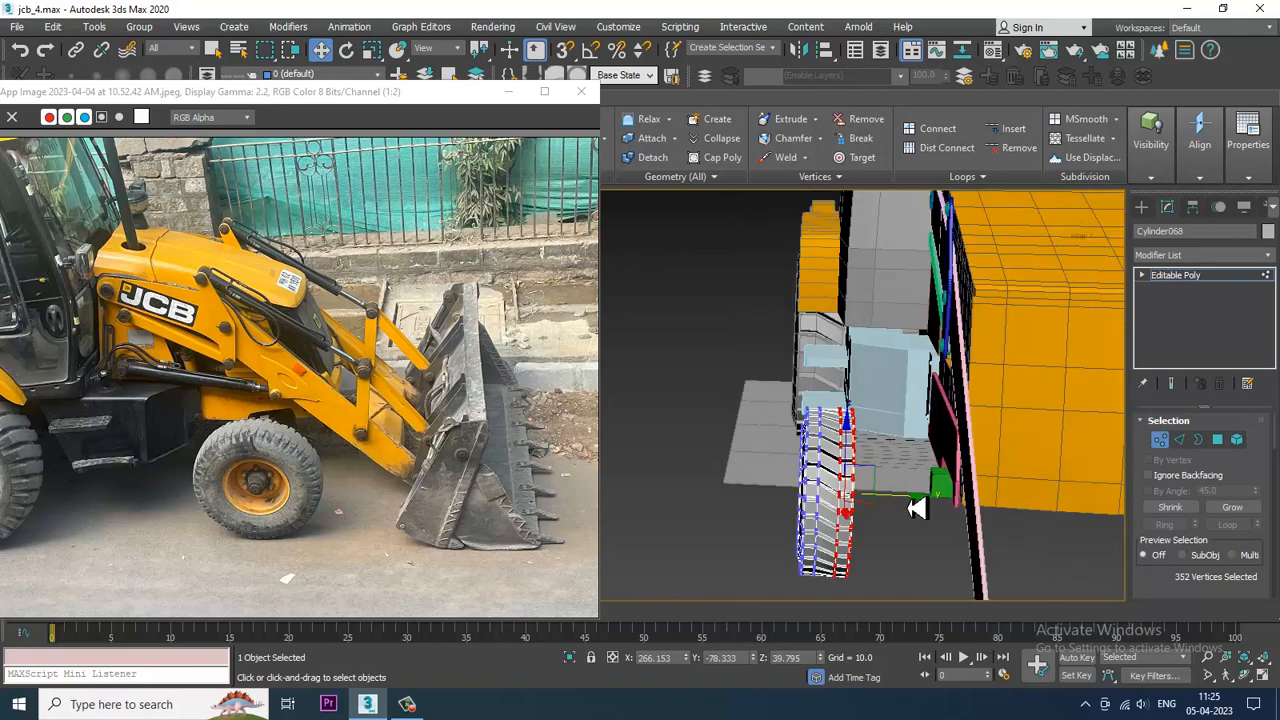
{"action": "left_click_drag", "start_coordinate": [914, 508], "coordinate": [911, 507]}
{"action": "mouse_move", "coordinate": [911, 507]}
{"action": "middle_mouse_down", "text": "alt"}
{"action": "mouse_move", "coordinate": [937, 517]}
{"action": "mouse_move", "coordinate": [883, 523]}
{"action": "mouse_move", "coordinate": [899, 526]}
{"action": "middle_mouse_up", "text": "alt"}
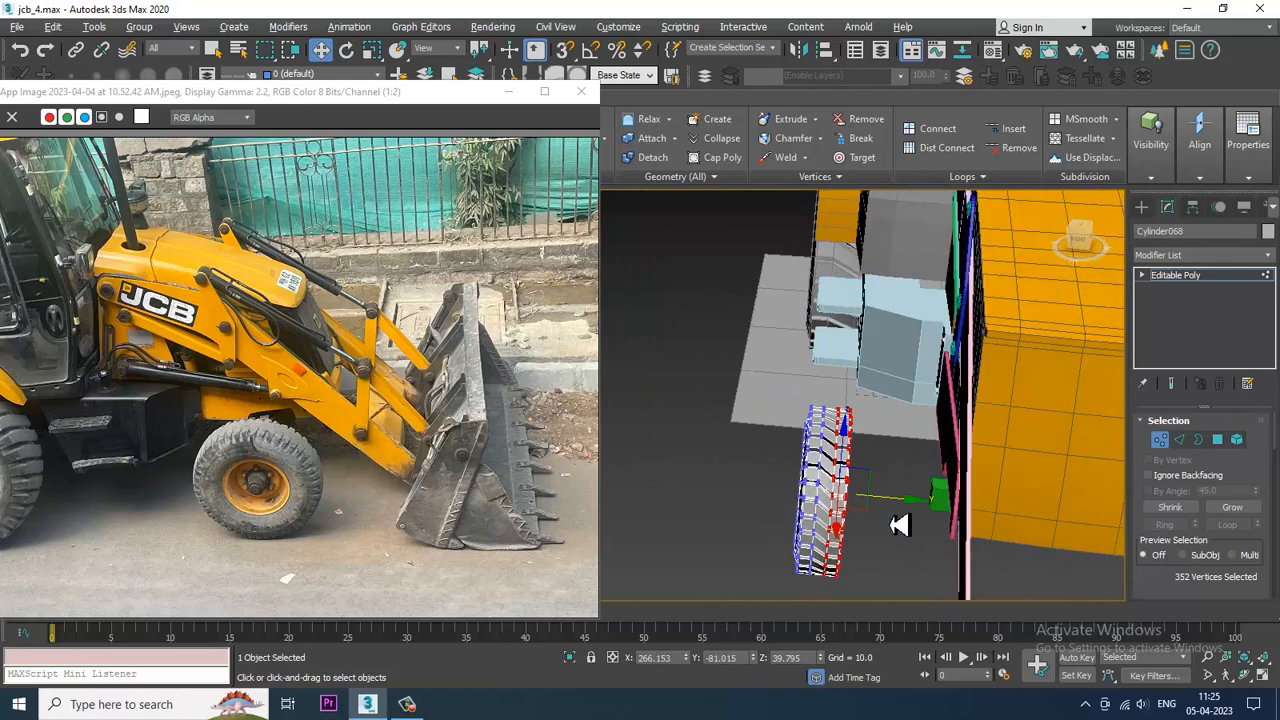
{"action": "left_click", "coordinate": [1203, 280]}
Shift the reference photo aside and move the whole front wheel with its bolts toward the body and slightly forward
{"action": "key", "text": "alt+w"}
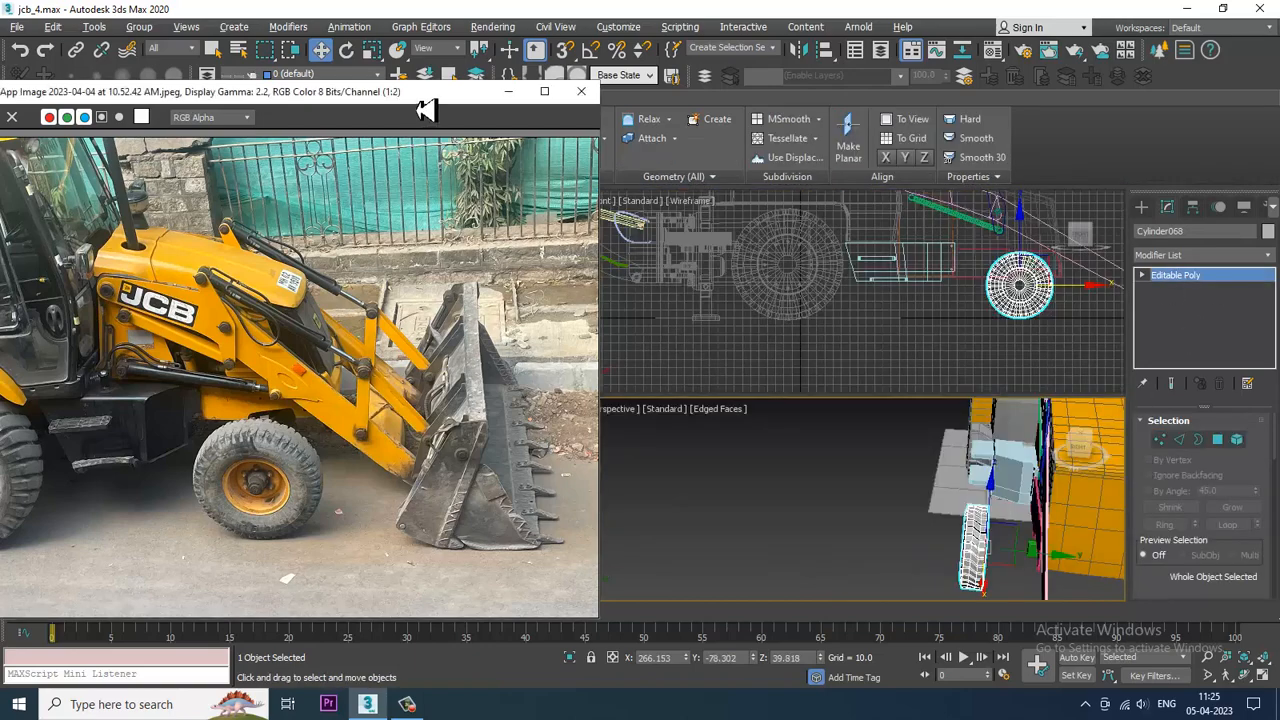
{"action": "left_click_drag", "start_coordinate": [425, 97], "coordinate": [331, 96]}
{"action": "key", "text": "alt+w"}
{"action": "key", "text": "z"}
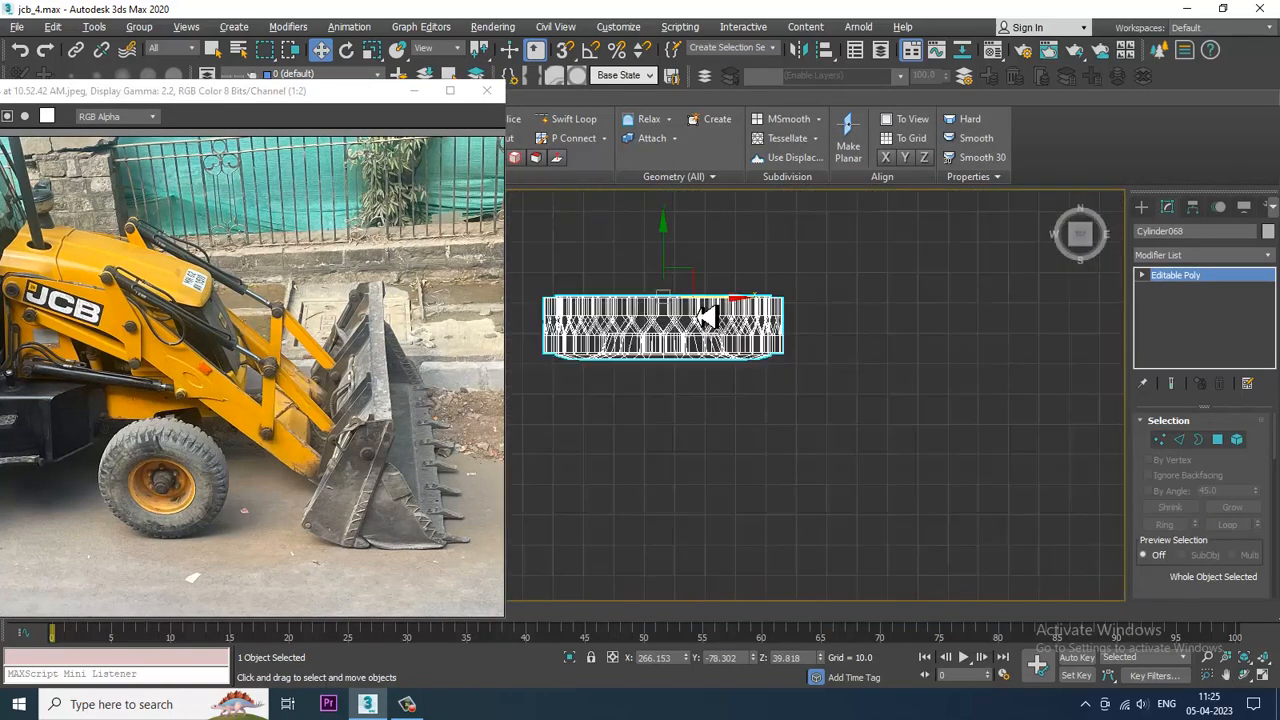
{"action": "scroll", "coordinate": [791, 363], "scroll_direction": "down", "scroll_amount": 5}
{"action": "scroll", "coordinate": [834, 372], "scroll_direction": "up", "scroll_amount": 2}
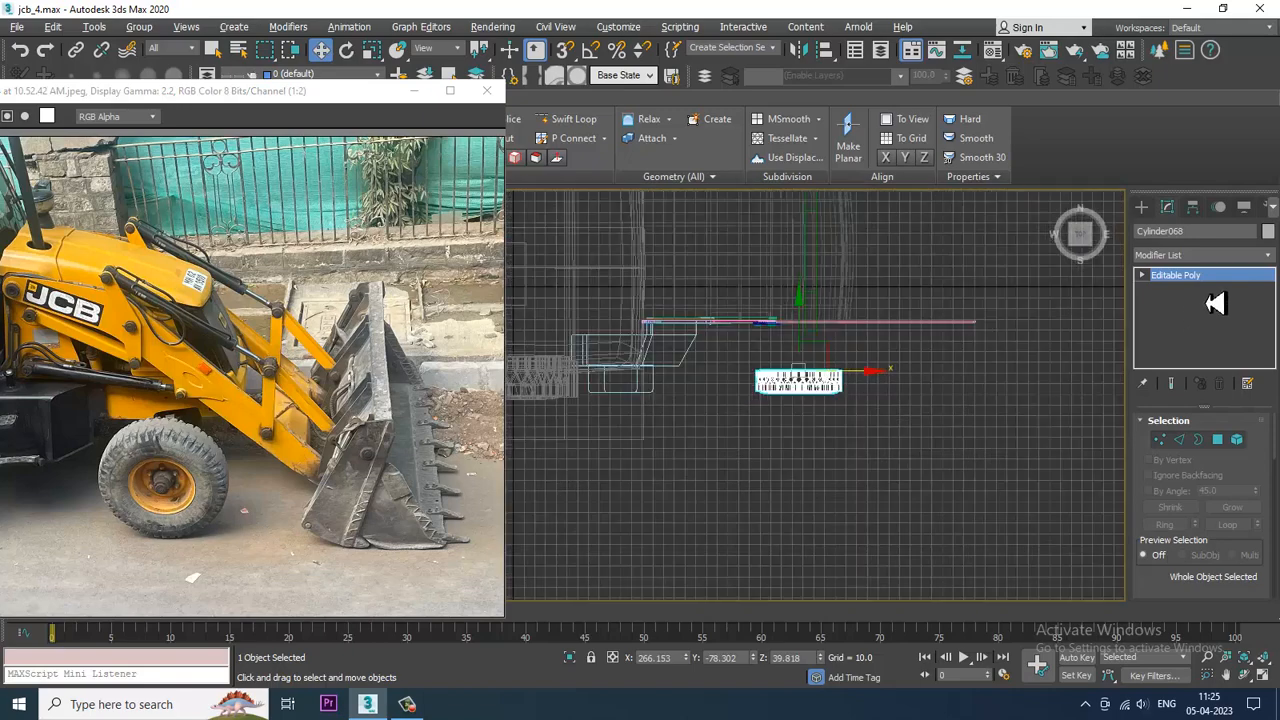
{"action": "left_click_drag", "start_coordinate": [910, 371], "coordinate": [910, 371]}
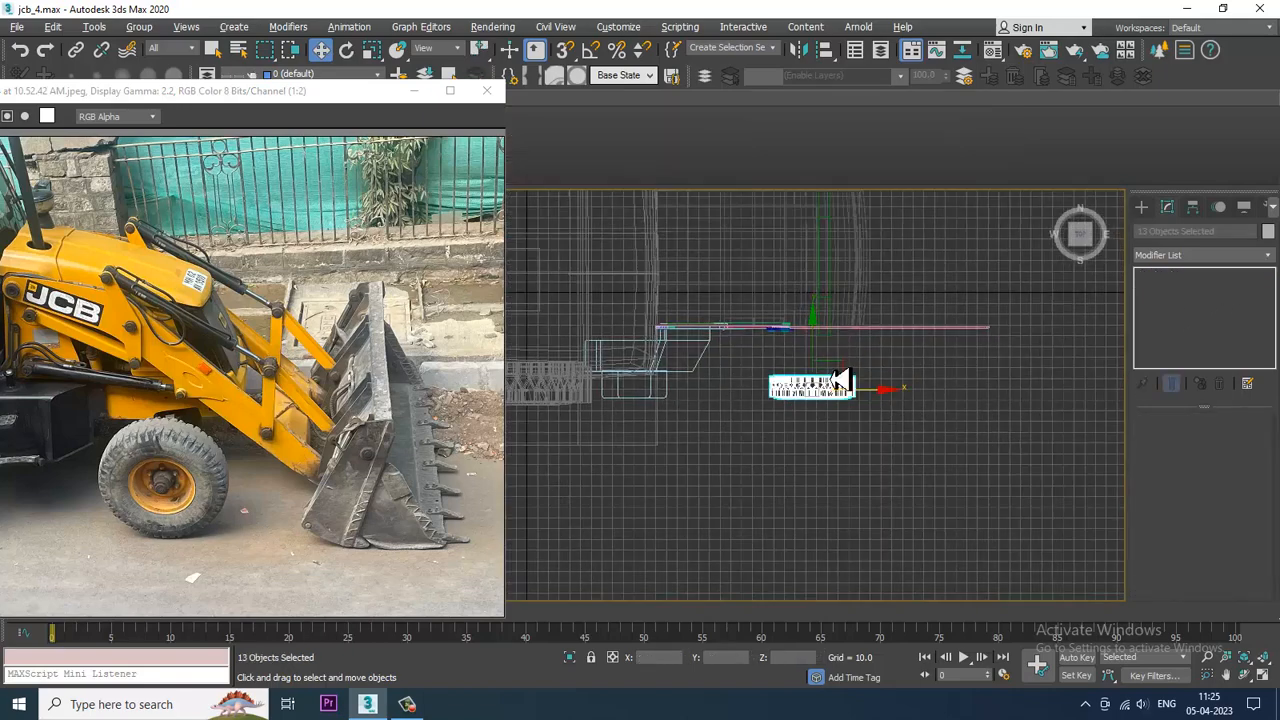
{"action": "left_click_drag", "start_coordinate": [820, 353], "coordinate": [820, 340]}
{"action": "key", "text": "z"}
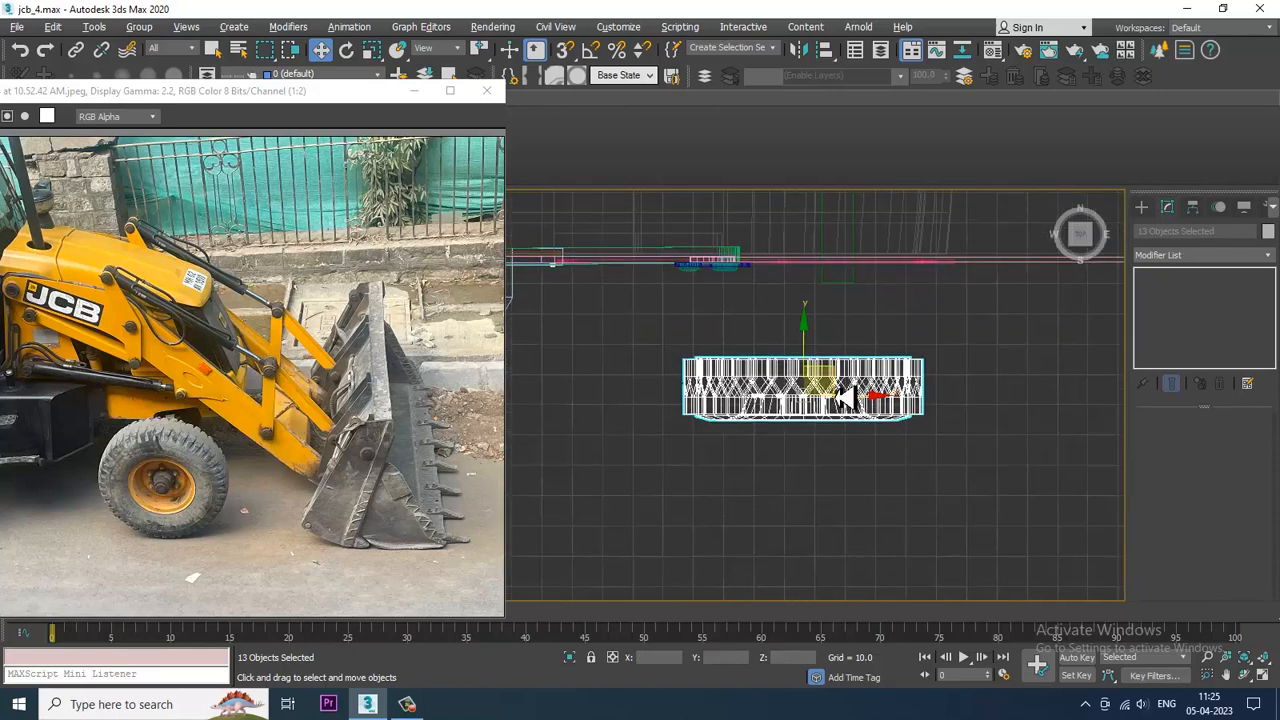
{"action": "left_click_drag", "start_coordinate": [884, 405], "coordinate": [911, 407]}
Scale the front wheel and its bolts uniformly up to 111 percent, comparing with the reference photo
{"action": "key", "text": "alt+w"}
{"action": "middle_click", "coordinate": [971, 503]}
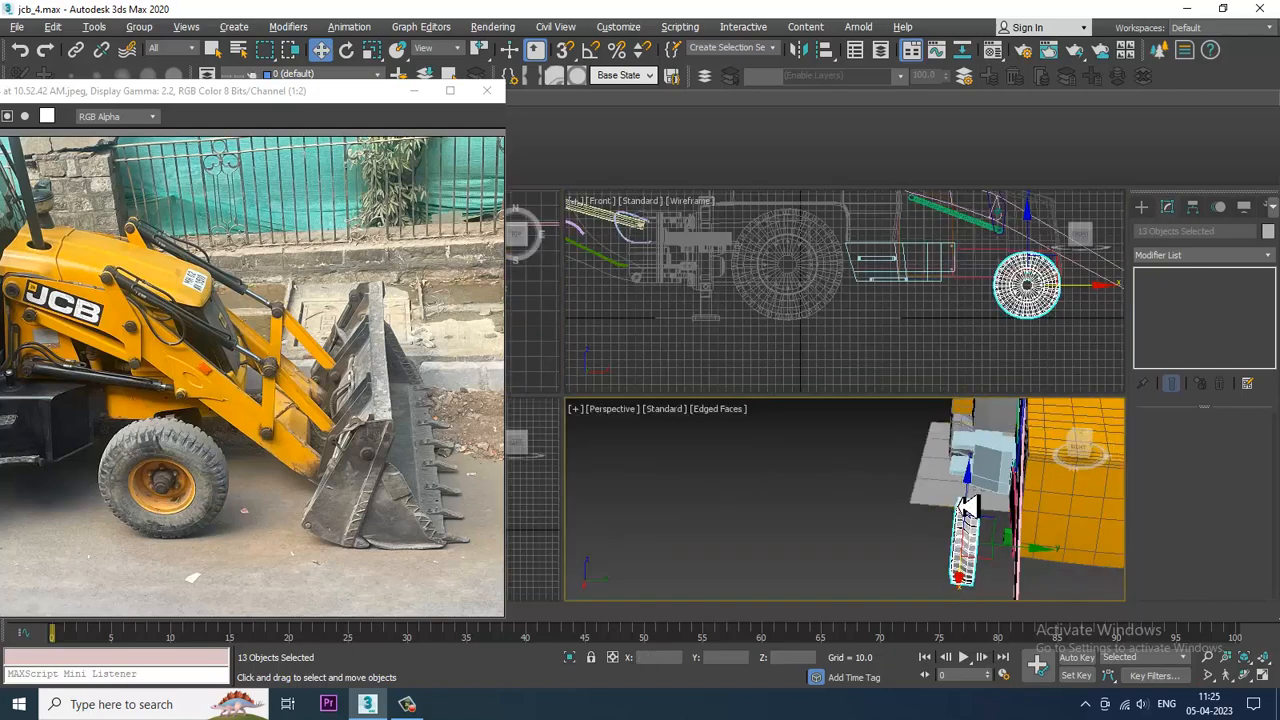
{"action": "key", "text": "alt+w"}
{"action": "middle_click_drag", "start_coordinate": [971, 503], "coordinate": [1023, 411], "text": "alt"}
{"action": "scroll", "coordinate": [883, 431], "scroll_direction": "down", "scroll_amount": 3}
{"action": "middle_click_drag", "start_coordinate": [865, 451], "coordinate": [875, 455], "text": "alt"}
{"action": "key", "text": "r"}
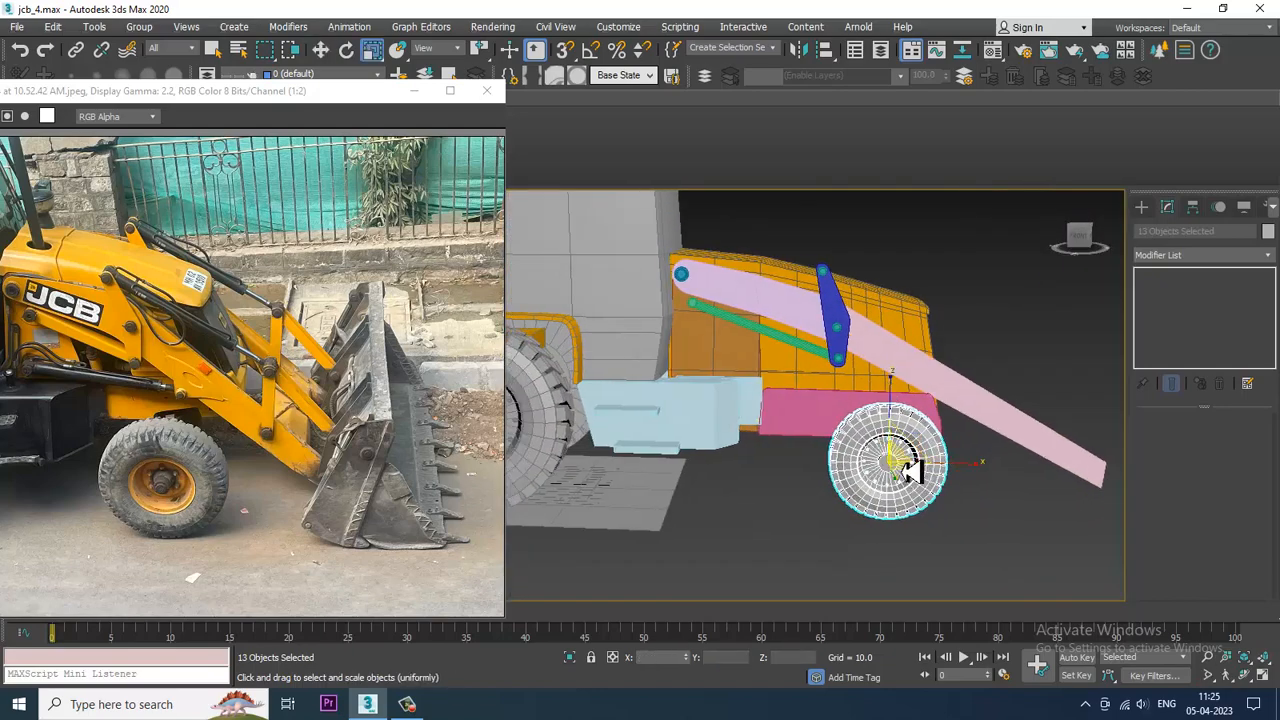
{"action": "left_click_drag", "start_coordinate": [908, 463], "coordinate": [898, 460]}
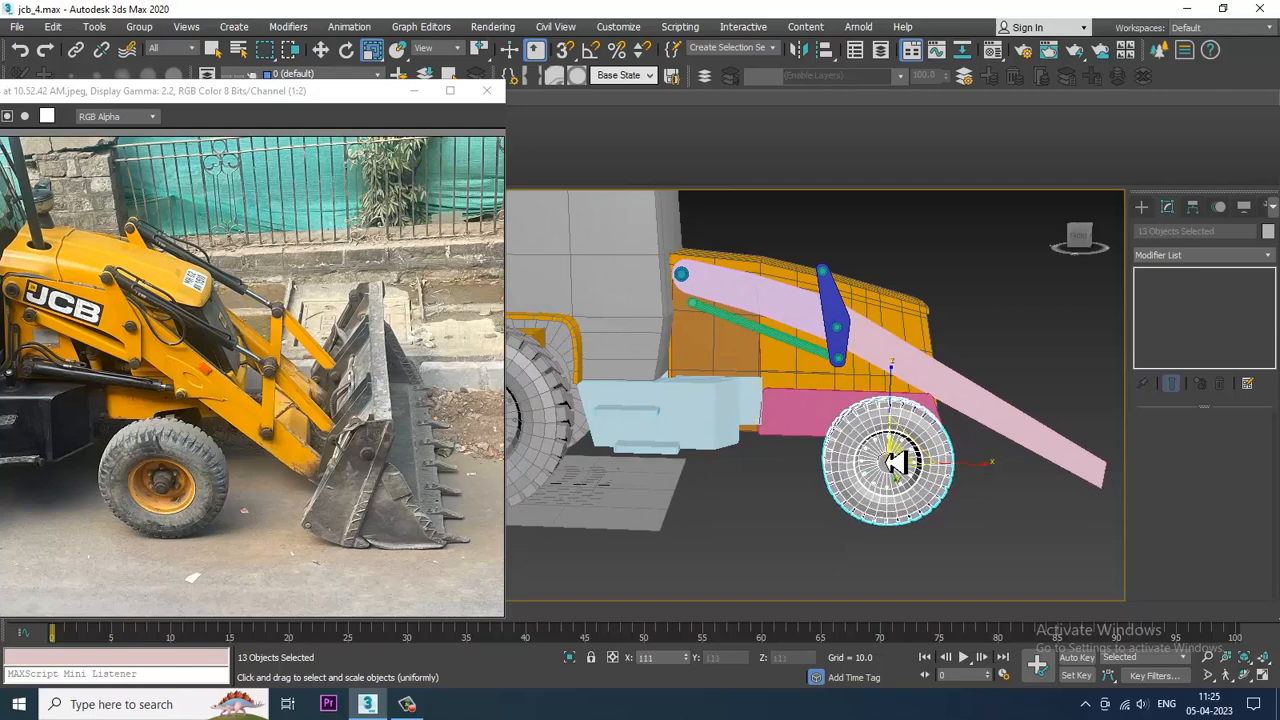
Raise the front wheel by about 6.8 and shift it back along X by about 4.3
{"action": "key", "text": "alt+w"}
{"action": "middle_click", "coordinate": [894, 308]}
{"action": "key", "text": "alt+w"}
{"action": "middle_click_drag", "start_coordinate": [953, 311], "coordinate": [943, 337]}
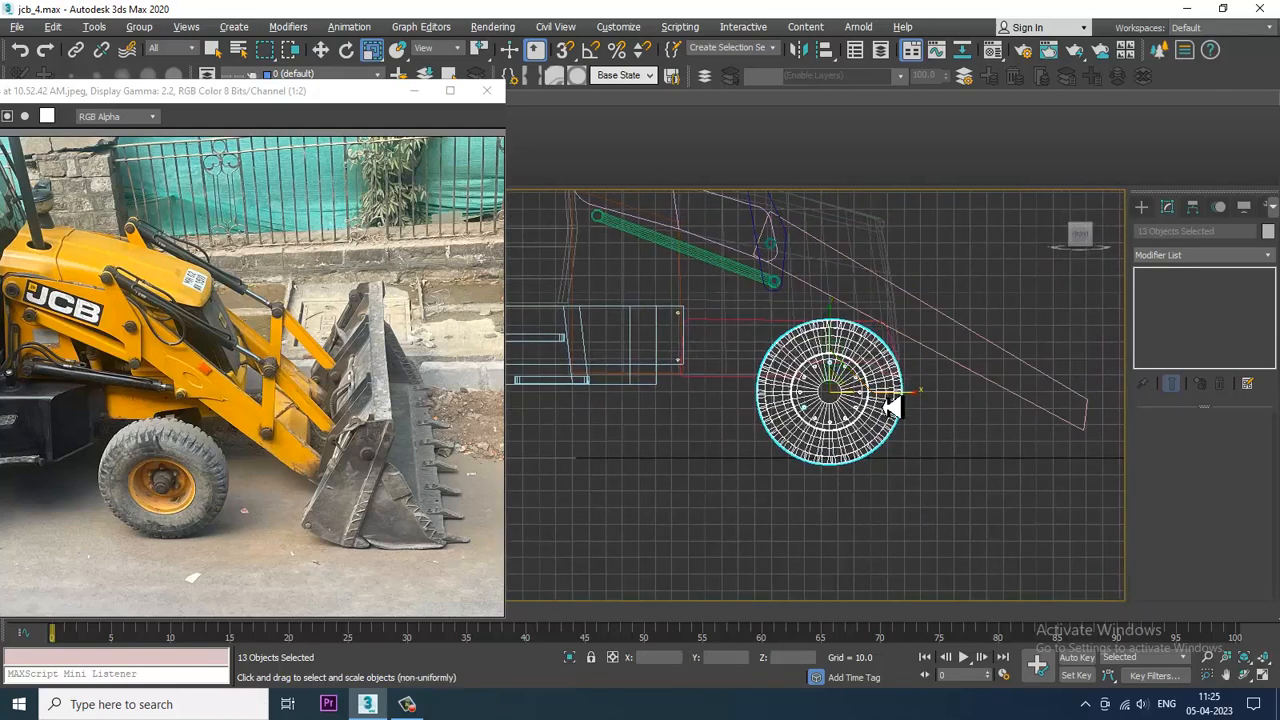
{"action": "key", "text": "w"}
{"action": "left_click_drag", "start_coordinate": [841, 357], "coordinate": [841, 346]}
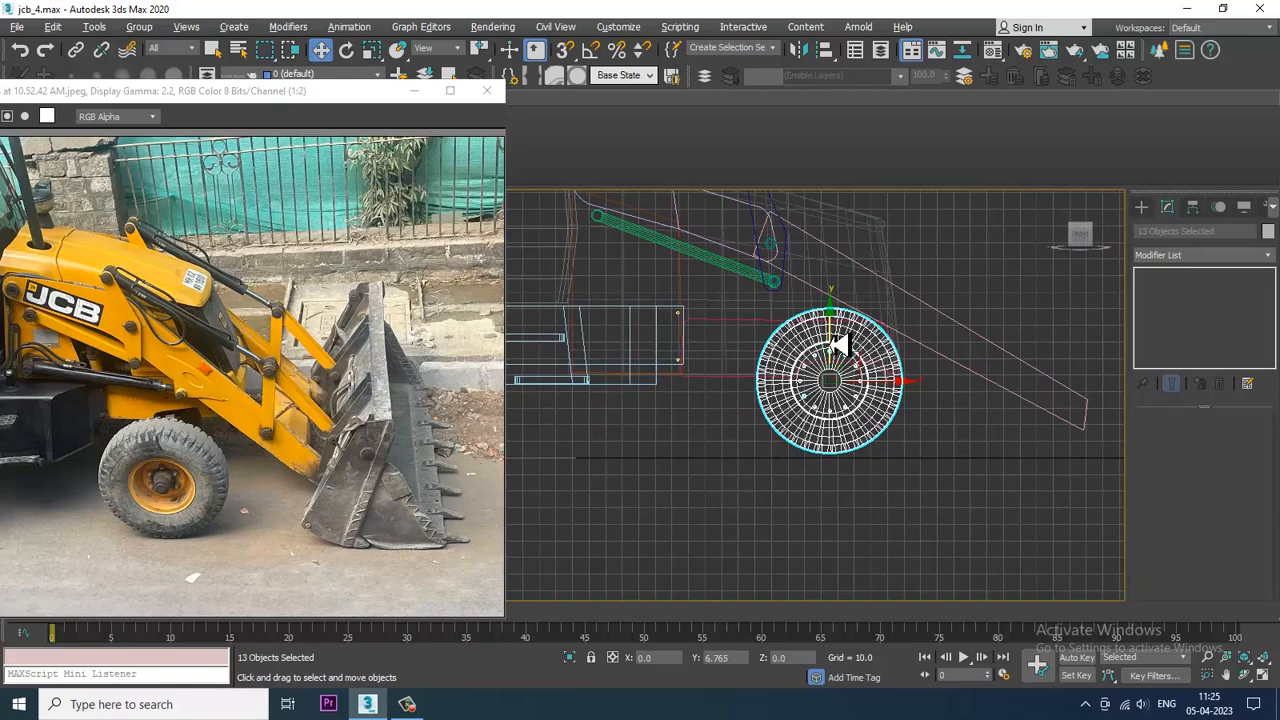
{"action": "scroll", "coordinate": [838, 346], "scroll_direction": "down", "scroll_amount": 3}
{"action": "middle_click_drag", "start_coordinate": [848, 394], "coordinate": [938, 388]}
{"action": "scroll", "coordinate": [871, 401], "scroll_direction": "up", "scroll_amount": 2}
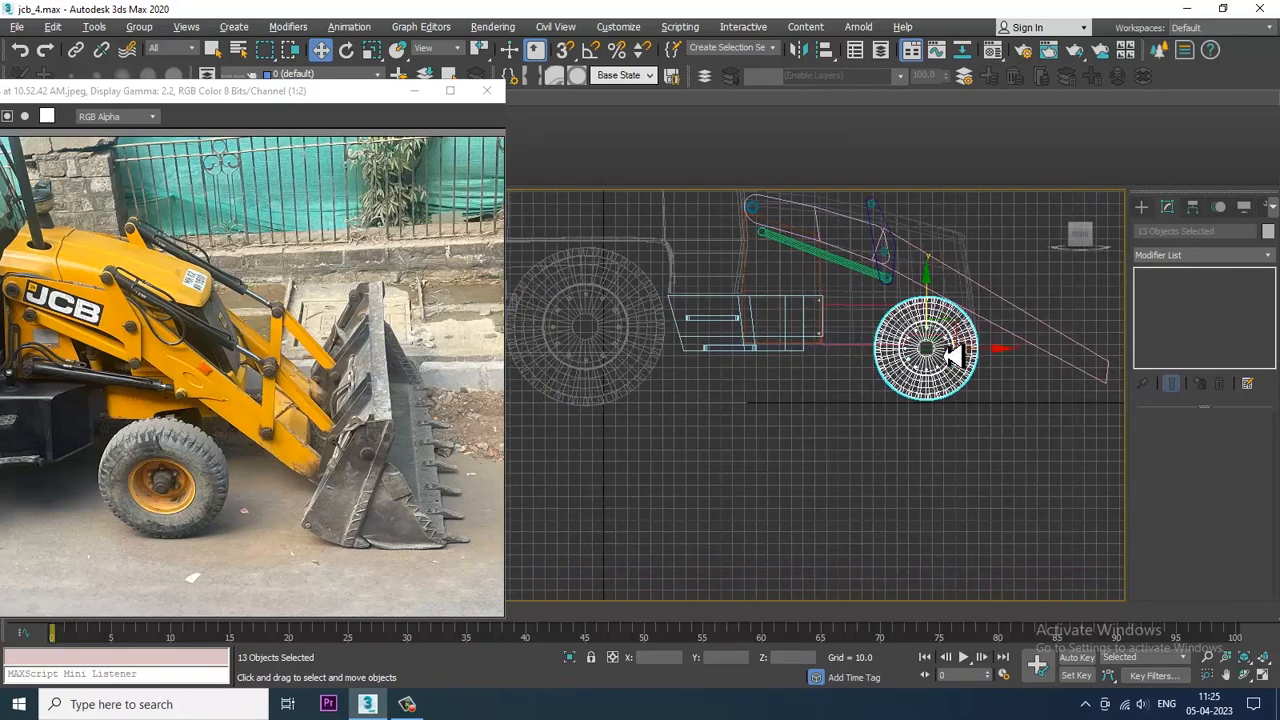
{"action": "left_click_drag", "start_coordinate": [983, 366], "coordinate": [980, 362]}
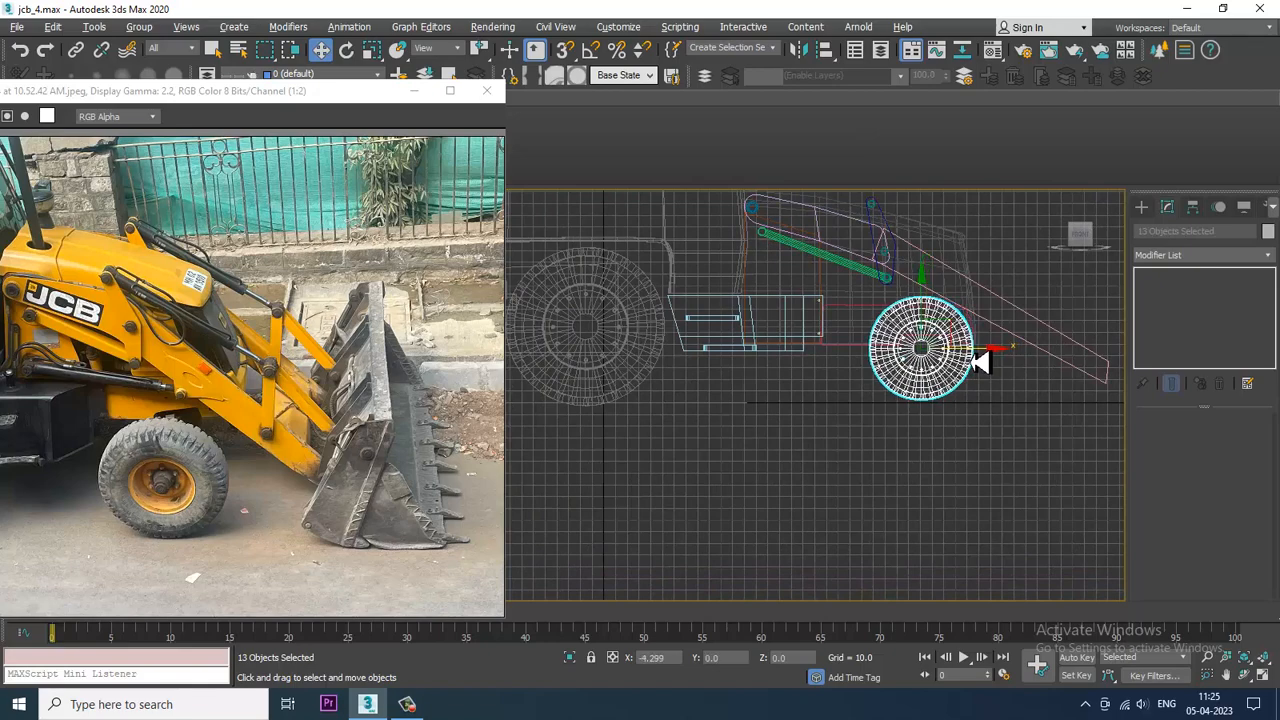
Scale the front wheel to 96 percent and lower it slightly so the tire rests on the ground line
{"action": "key", "text": "r"}
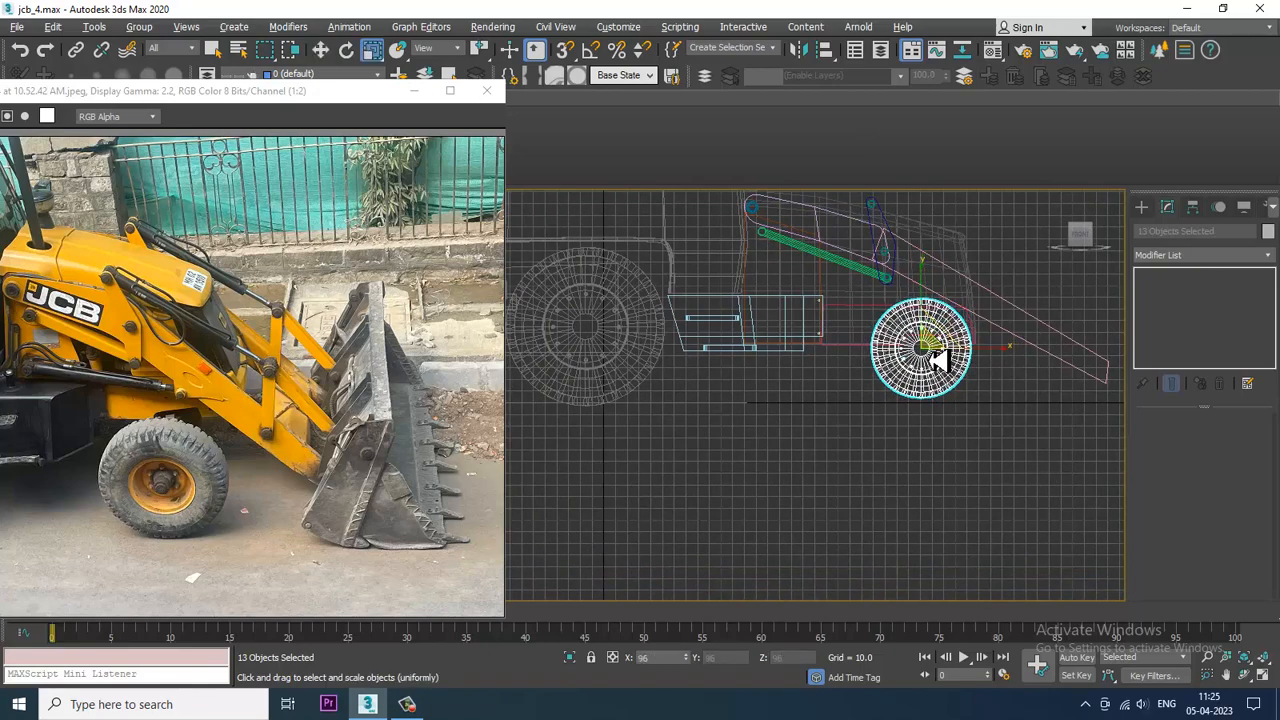
{"action": "key", "text": "w"}
{"action": "left_click_drag", "start_coordinate": [932, 318], "coordinate": [935, 321]}
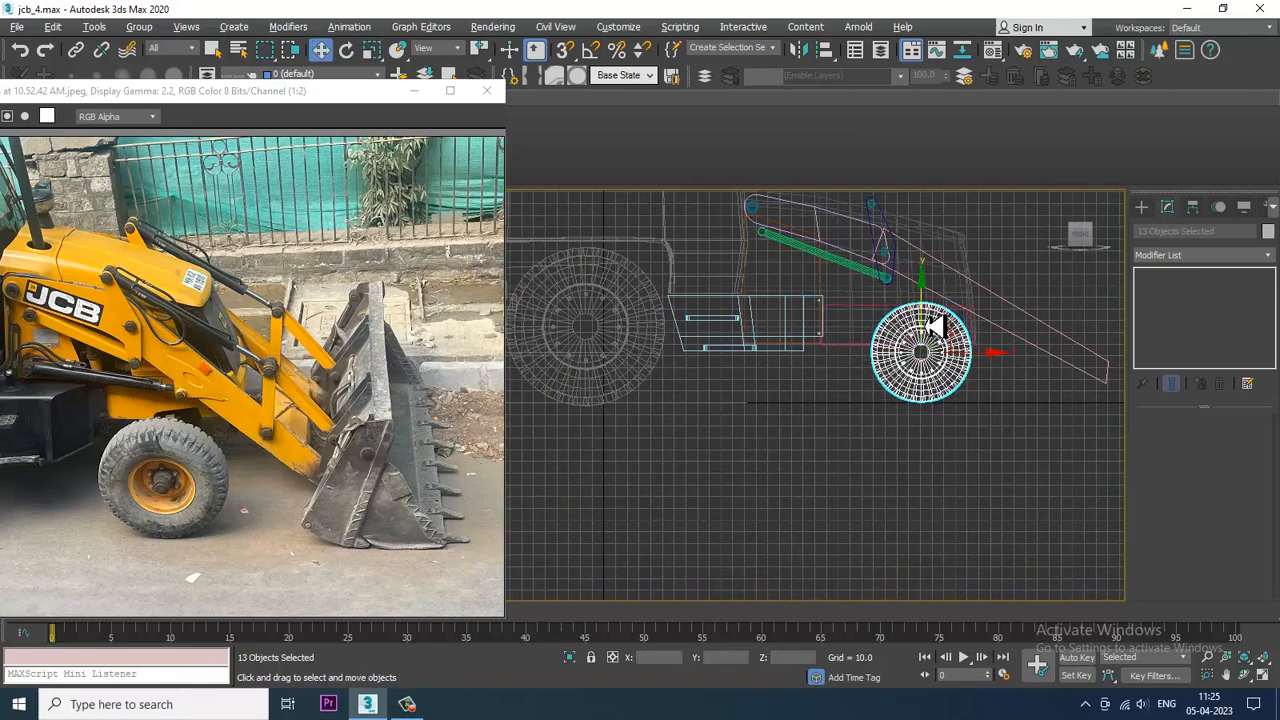
Inspect the front wheel's position relative to the axle support in the perspective and front views
{"action": "key", "text": "alt+w"}
{"action": "right_click", "coordinate": [897, 523]}
{"action": "key", "text": "alt+w"}
{"action": "scroll", "coordinate": [929, 523], "scroll_direction": "up", "scroll_amount": 3}
{"action": "middle_click_drag", "start_coordinate": [929, 523], "coordinate": [911, 489], "text": "alt"}
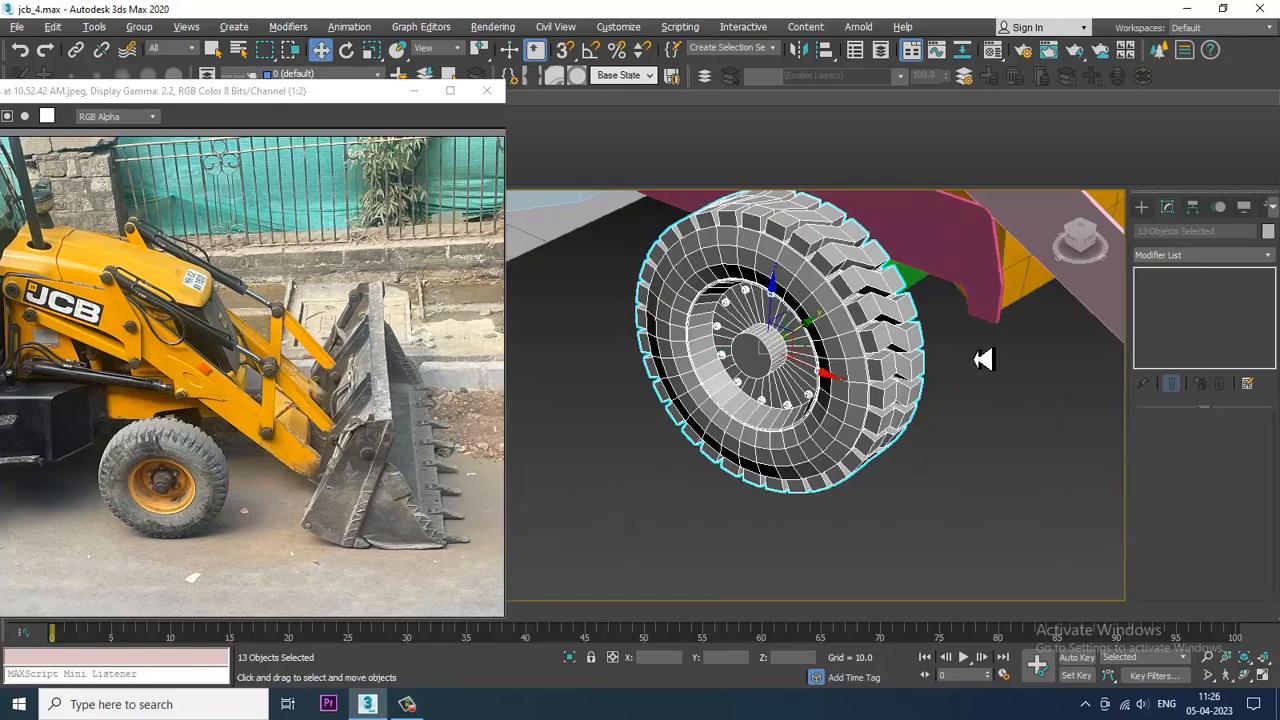
{"action": "middle_click_drag", "start_coordinate": [984, 360], "coordinate": [1094, 466], "text": "alt"}
{"action": "left_click", "coordinate": [926, 365]}
{"action": "key", "text": "alt+w"}
{"action": "key", "text": "alt+w"}
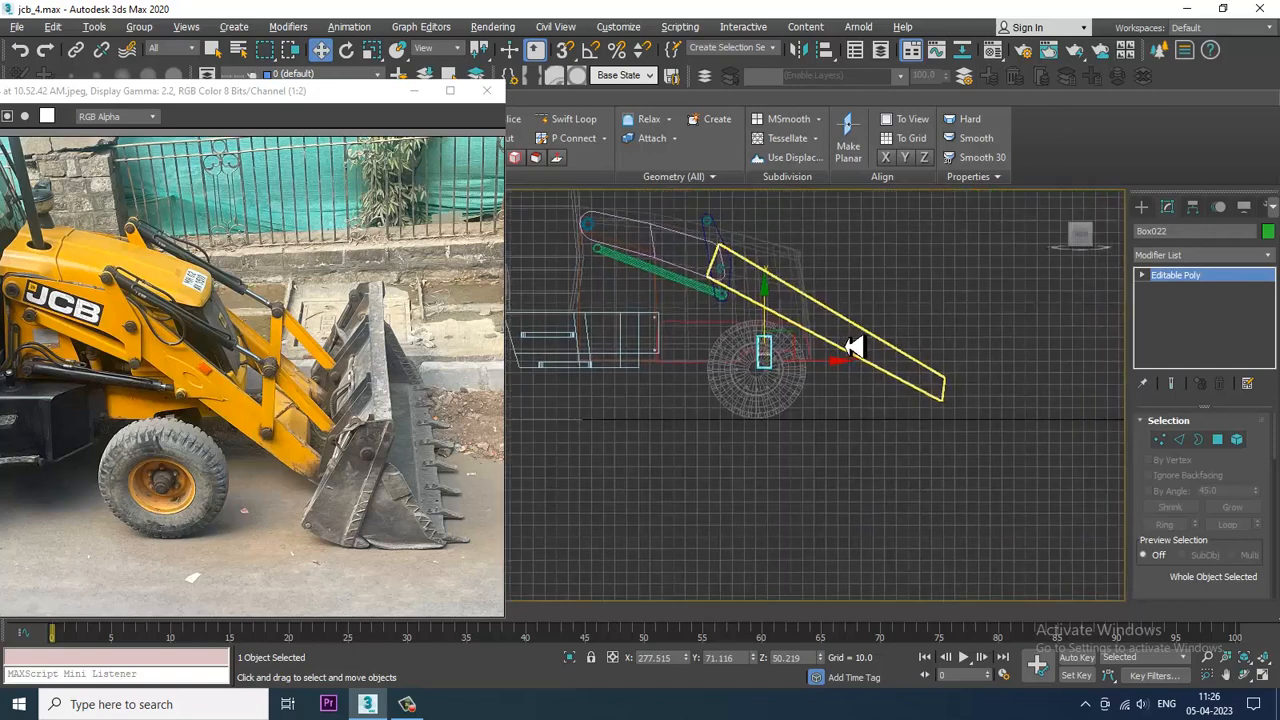
{"action": "scroll", "coordinate": [852, 347], "scroll_direction": "up", "scroll_amount": 5}
{"action": "left_click", "coordinate": [820, 431]}
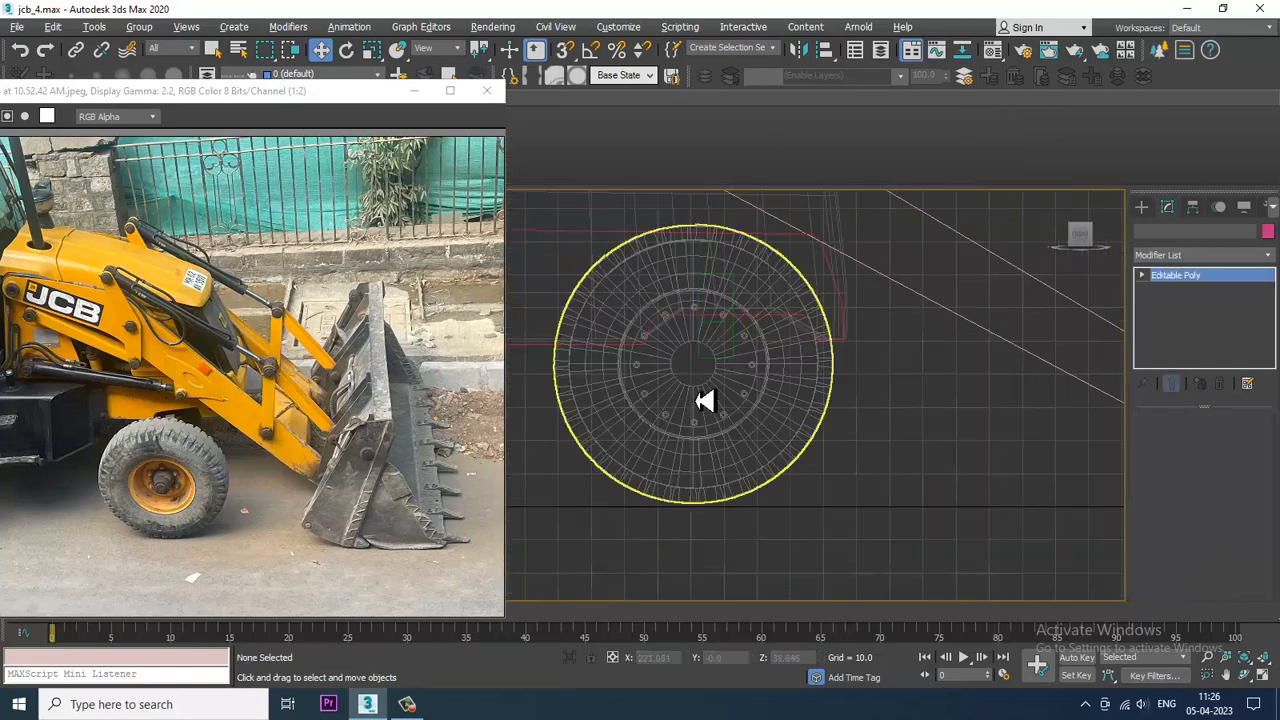
Bevel the front wheel's central hub polygon outward with a height of about 10.119 and an outline of -4.897
{"action": "left_click", "coordinate": [705, 400]}
{"action": "scroll", "coordinate": [700, 405], "scroll_direction": "up", "scroll_amount": 3}
{"action": "key", "text": "4"}
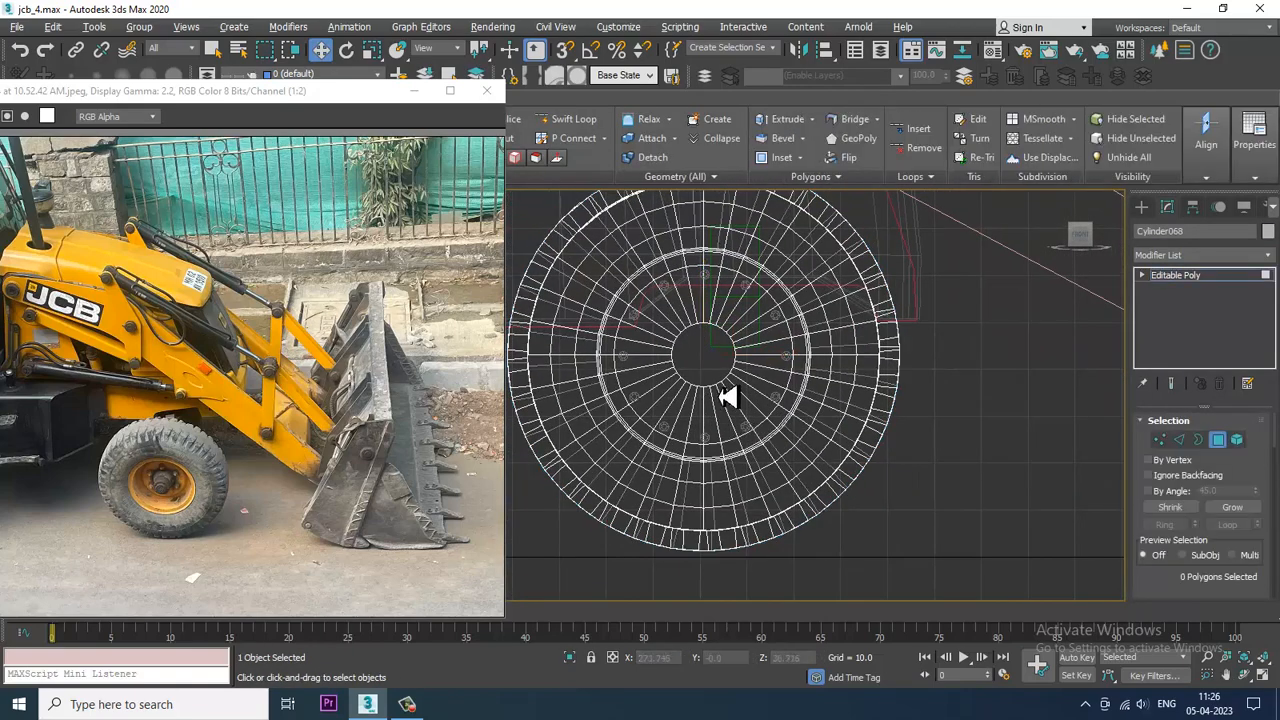
{"action": "left_click", "coordinate": [718, 378]}
{"action": "left_click_drag", "start_coordinate": [1170, 587], "coordinate": [1171, 389]}
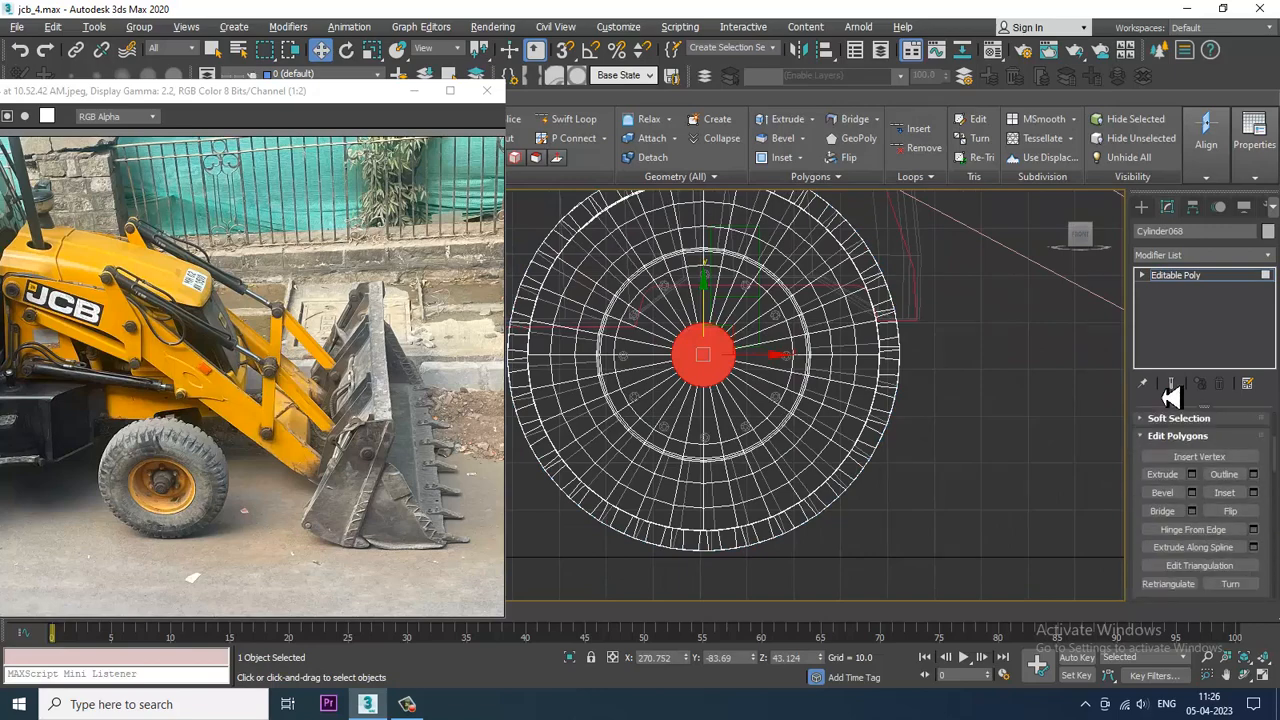
{"action": "left_click", "coordinate": [1191, 492]}
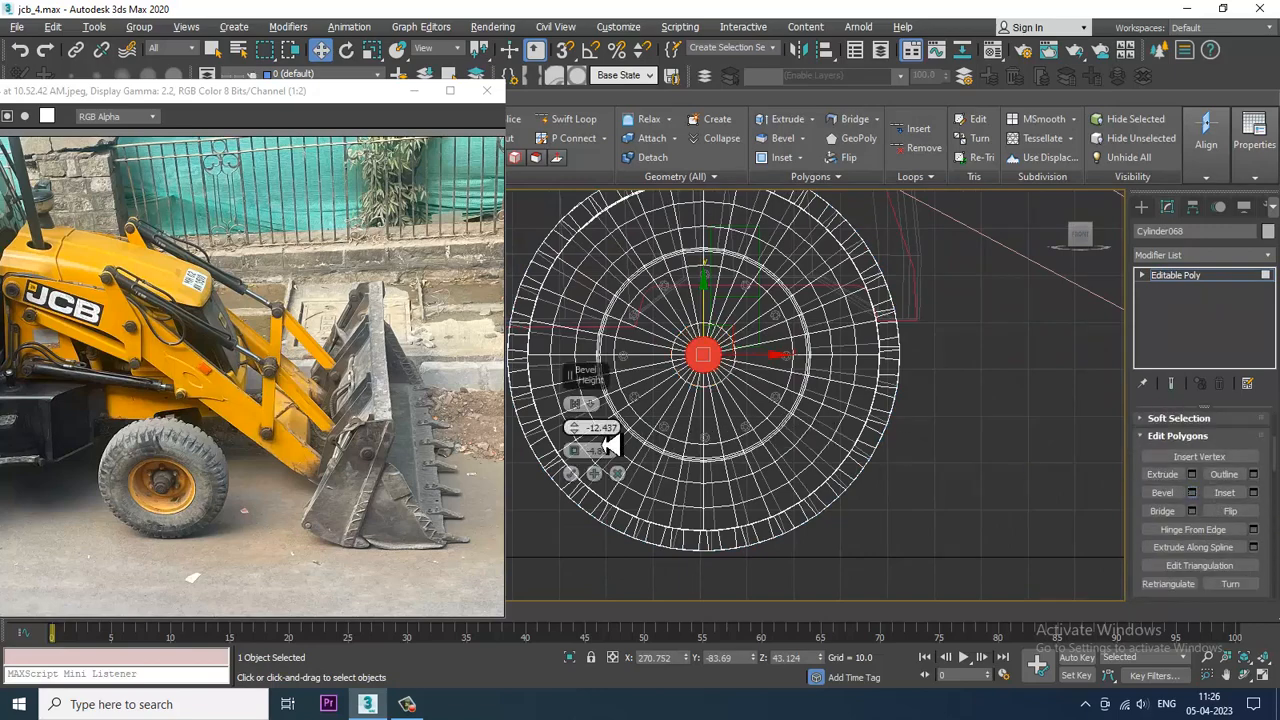
{"action": "key", "text": "alt+w"}
{"action": "key", "text": "alt+w"}
{"action": "middle_click_drag", "start_coordinate": [981, 523], "coordinate": [871, 414], "text": "alt"}
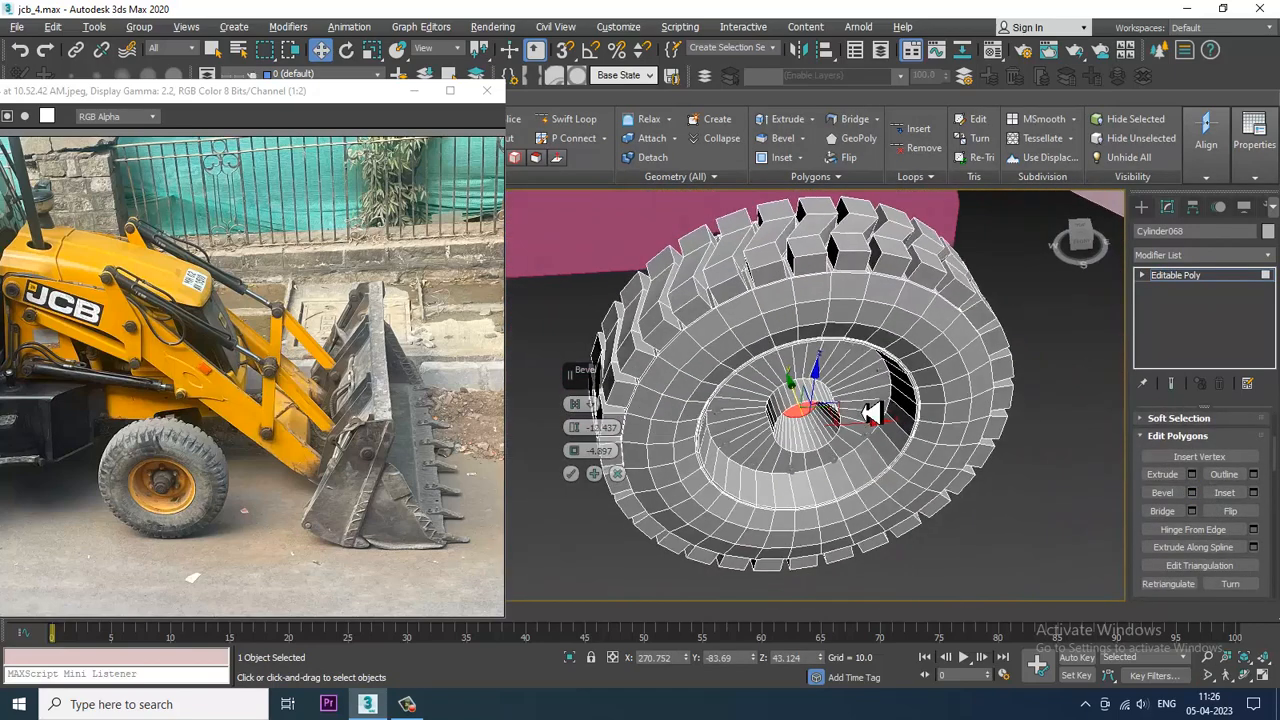
{"action": "left_click_drag", "start_coordinate": [574, 428], "coordinate": [573, 286]}
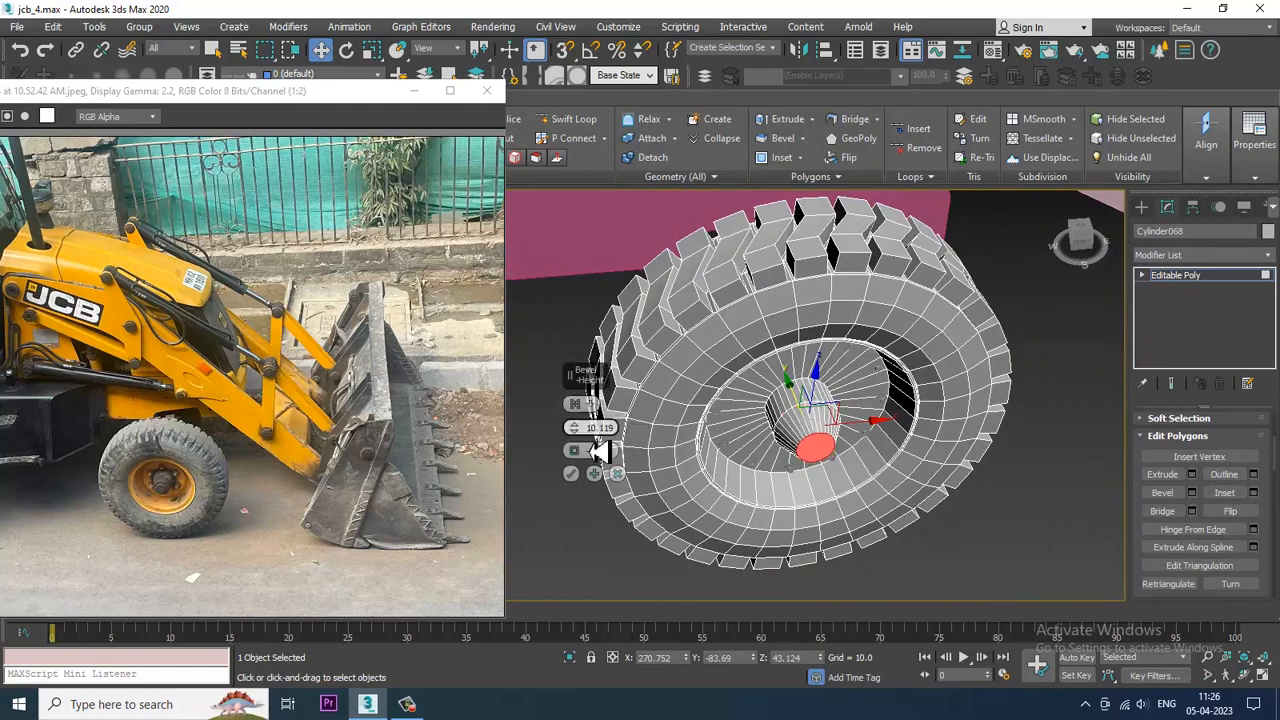
{"action": "left_click", "coordinate": [571, 473]}
{"action": "left_click", "coordinate": [1190, 275]}
Create an axle cylinder with a radius of about 4.657 centred on the front wheel hub in the front view
{"action": "key", "text": "alt+w"}
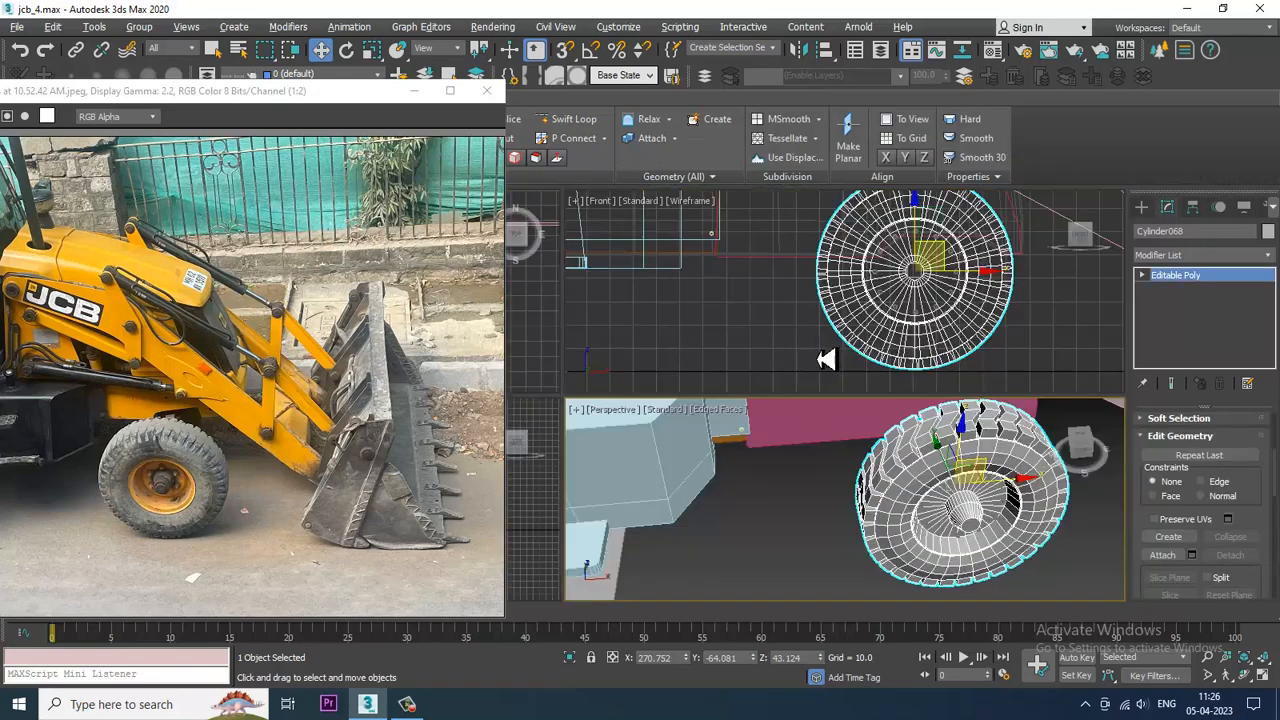
{"action": "left_click", "coordinate": [823, 340]}
{"action": "key", "text": "alt+w"}
{"action": "middle_click_drag", "start_coordinate": [768, 362], "coordinate": [826, 379]}
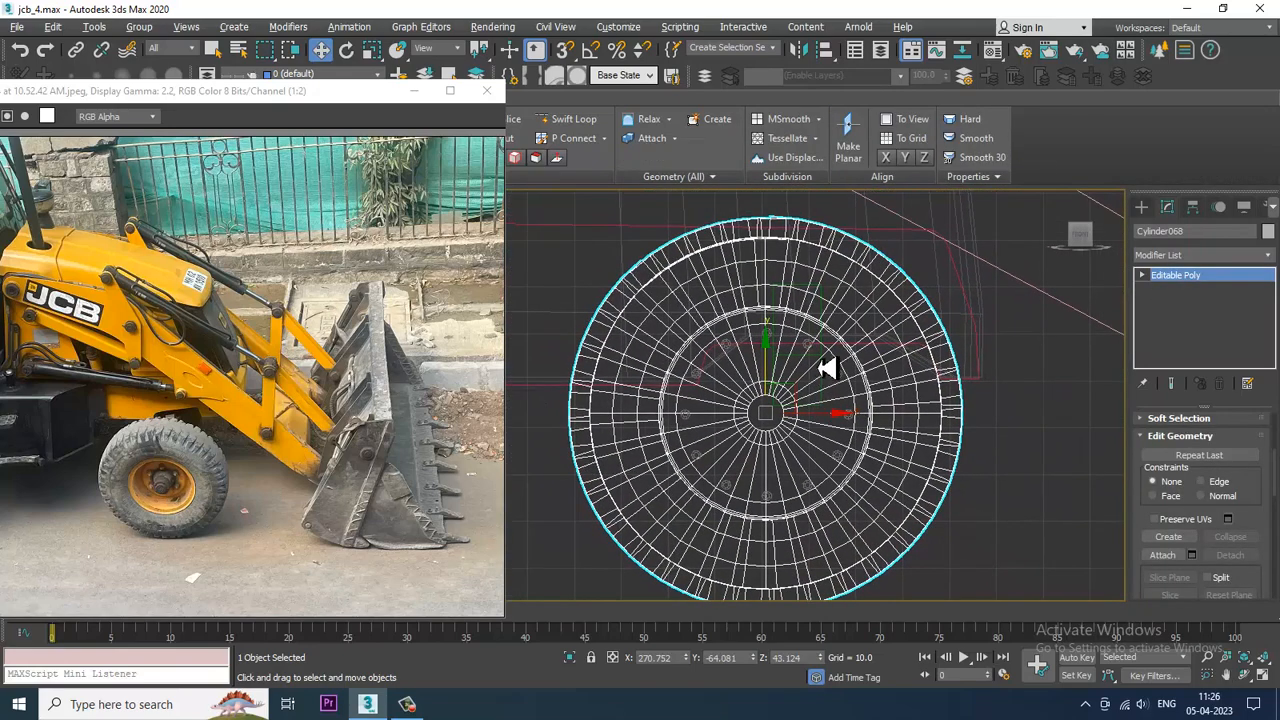
{"action": "left_click", "coordinate": [814, 294]}
{"action": "left_click", "coordinate": [812, 298]}
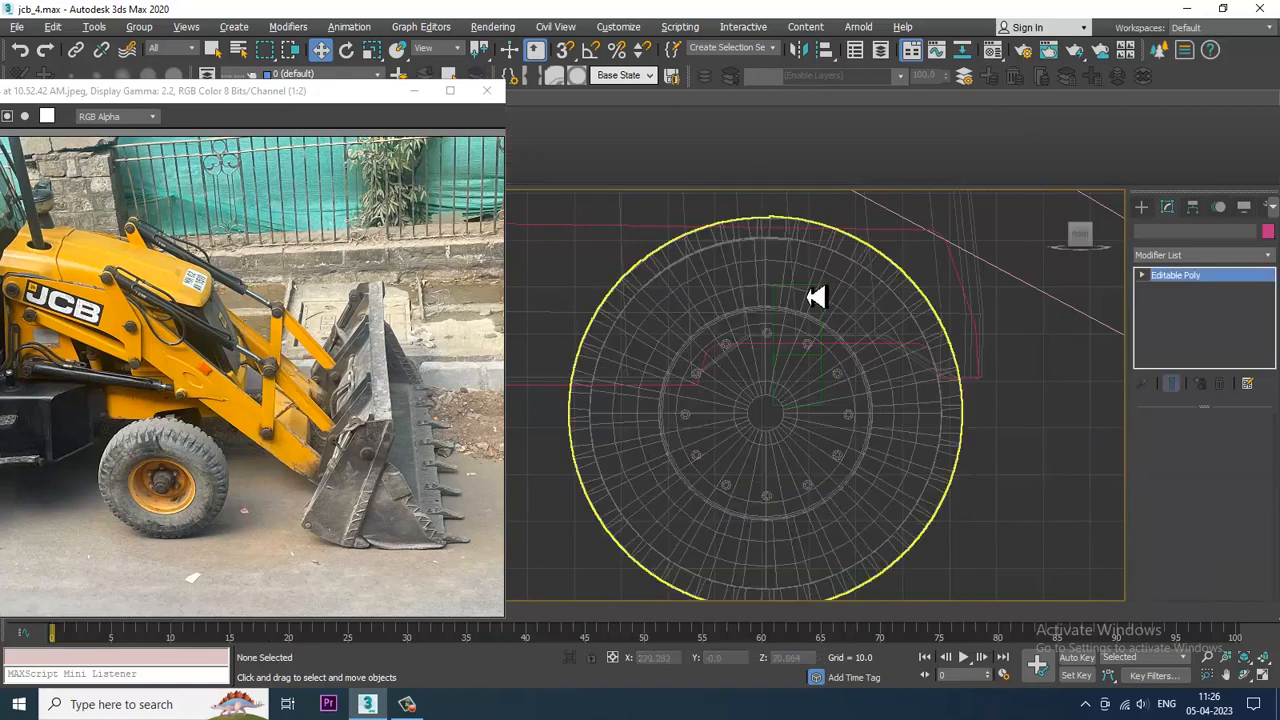
{"action": "left_click", "coordinate": [1141, 207]}
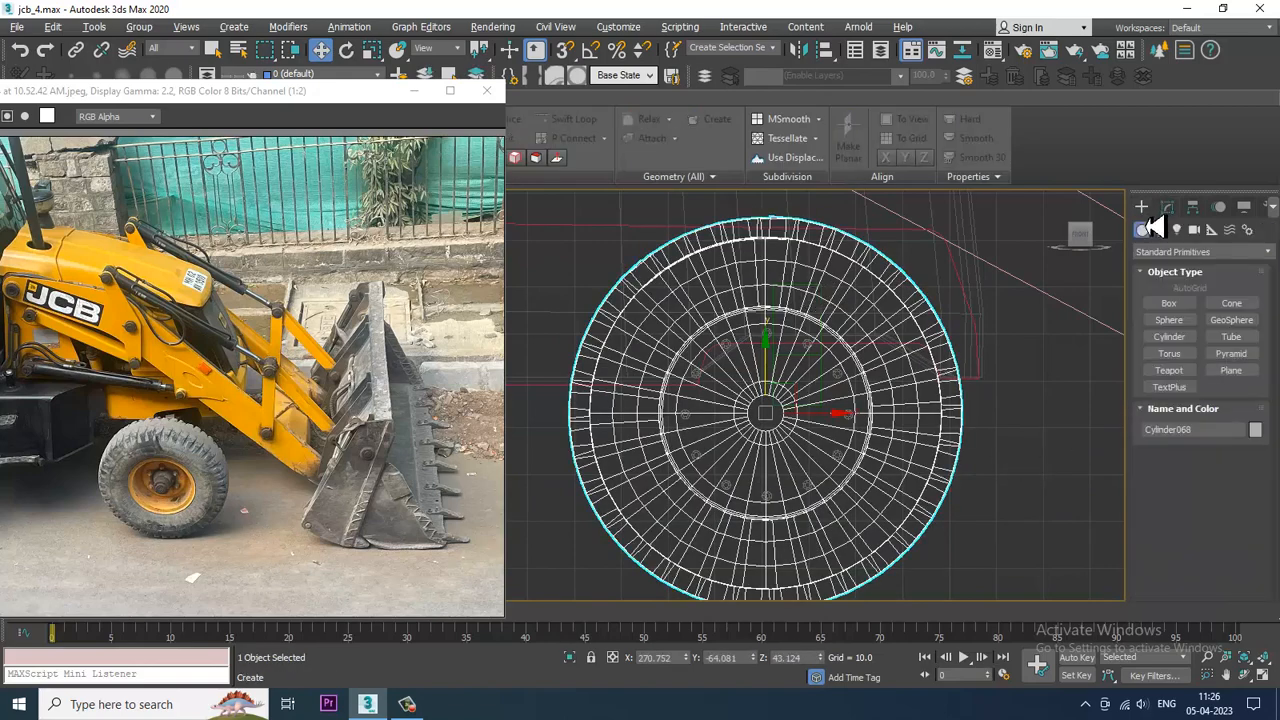
{"action": "left_click", "coordinate": [1169, 336]}
{"action": "left_click_drag", "start_coordinate": [768, 416], "coordinate": [778, 442]}
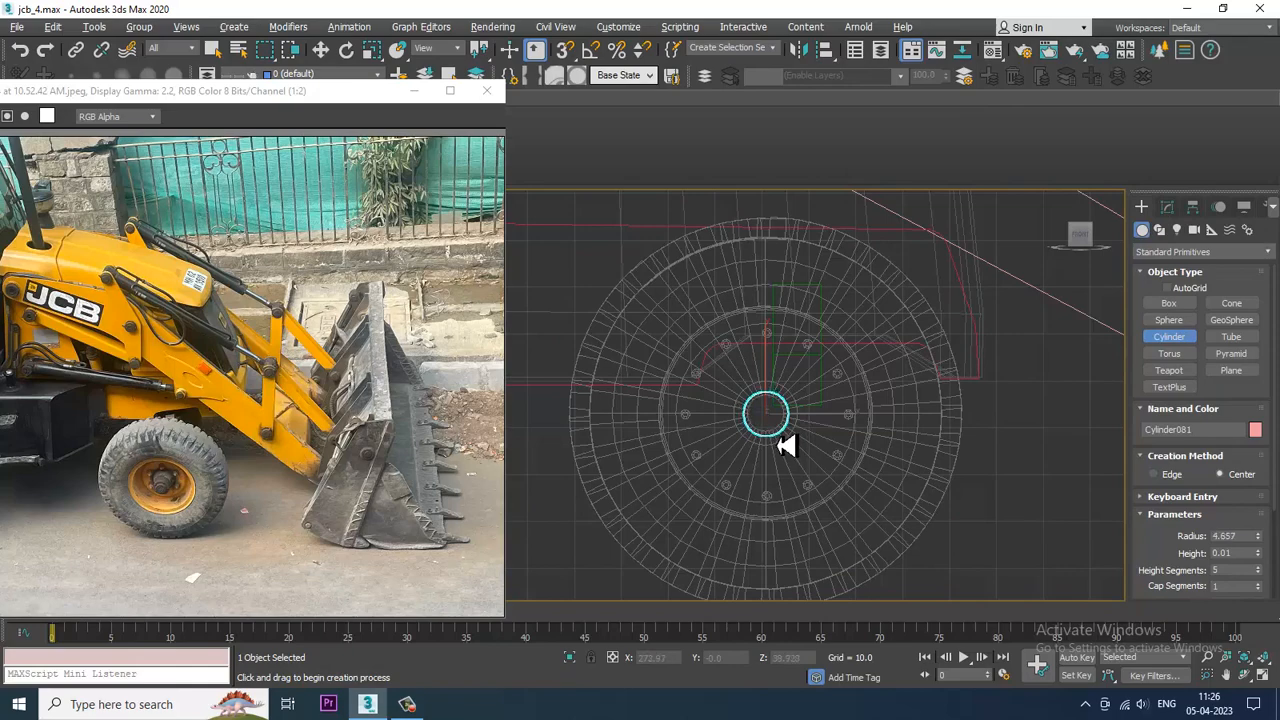
{"action": "left_click", "coordinate": [784, 300]}
{"action": "key", "text": "w"}
Move the axle cylinder along Y to about -39.569 so it bridges the front wheel and the green axle support
{"action": "key", "text": "alt+w"}
{"action": "right_click", "coordinate": [914, 514]}
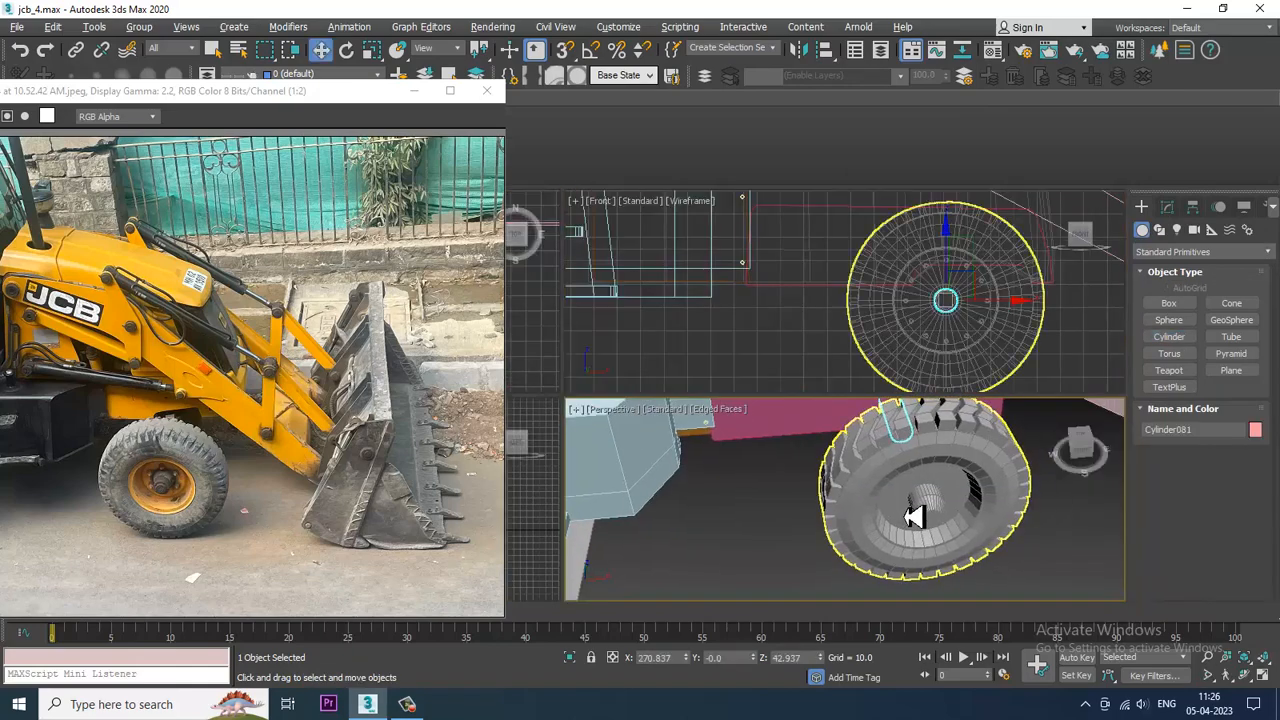
{"action": "key", "text": "alt+w"}
{"action": "scroll", "coordinate": [922, 472], "scroll_direction": "down", "scroll_amount": 4}
{"action": "middle_click_drag", "start_coordinate": [924, 469], "coordinate": [816, 505], "text": "alt"}
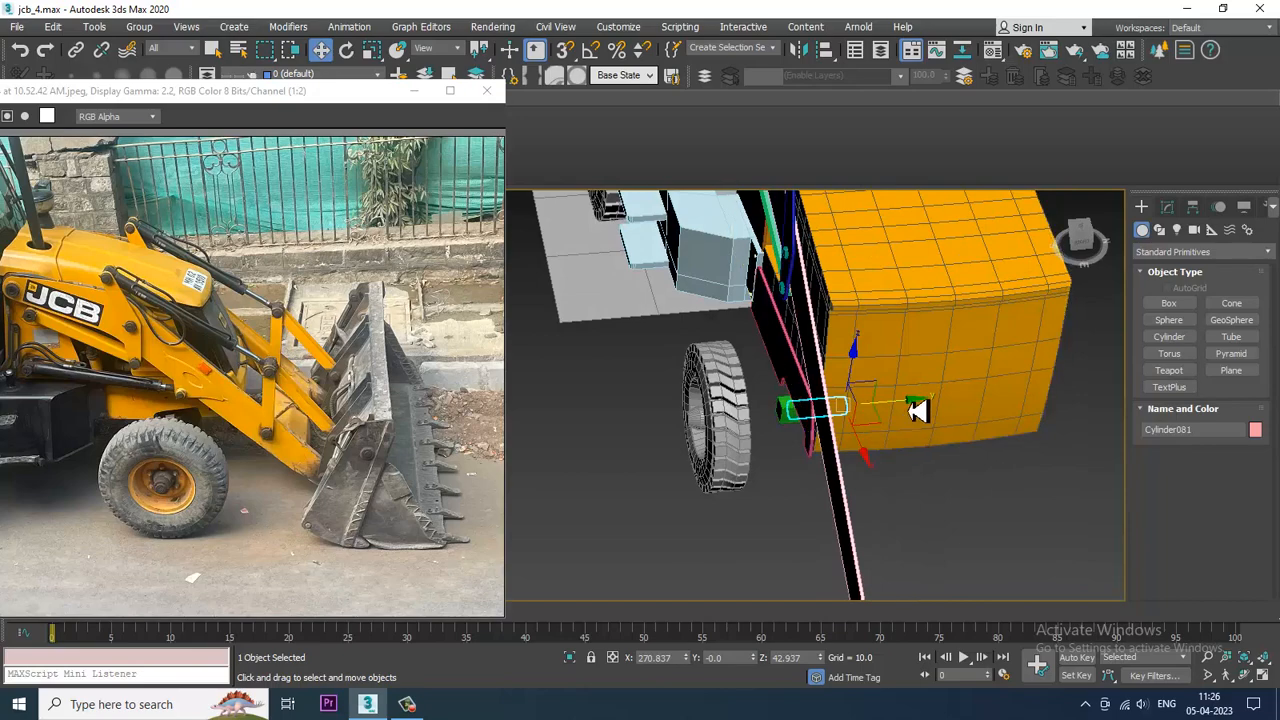
{"action": "left_click_drag", "start_coordinate": [916, 409], "coordinate": [856, 415]}
{"action": "middle_click_drag", "start_coordinate": [857, 415], "coordinate": [864, 445], "text": "alt"}
{"action": "scroll", "coordinate": [850, 428], "scroll_direction": "up", "scroll_amount": 2}
{"action": "middle_click_drag", "start_coordinate": [773, 463], "coordinate": [786, 461], "text": "alt"}
{"action": "scroll", "coordinate": [785, 461], "scroll_direction": "up", "scroll_amount": 2}
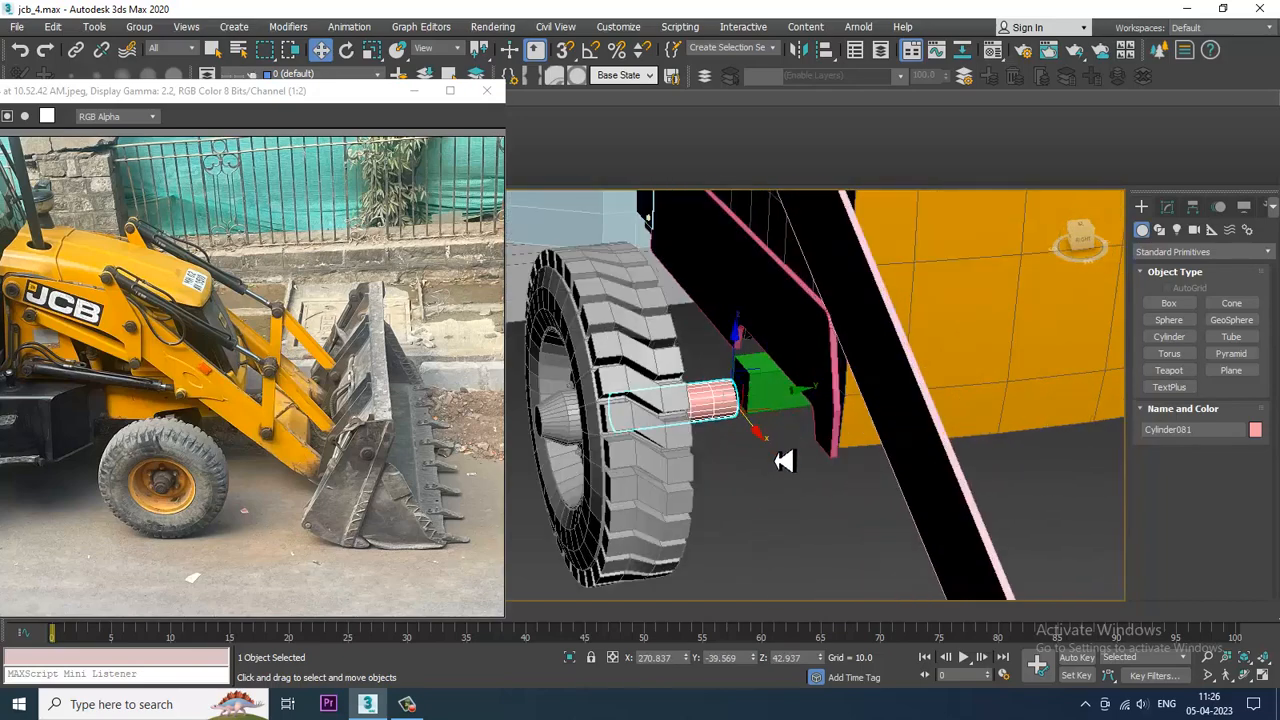
Align the green axle support with the wheel hub by moving it to about X 270.497 and Z 44.238
{"action": "left_click", "coordinate": [783, 416]}
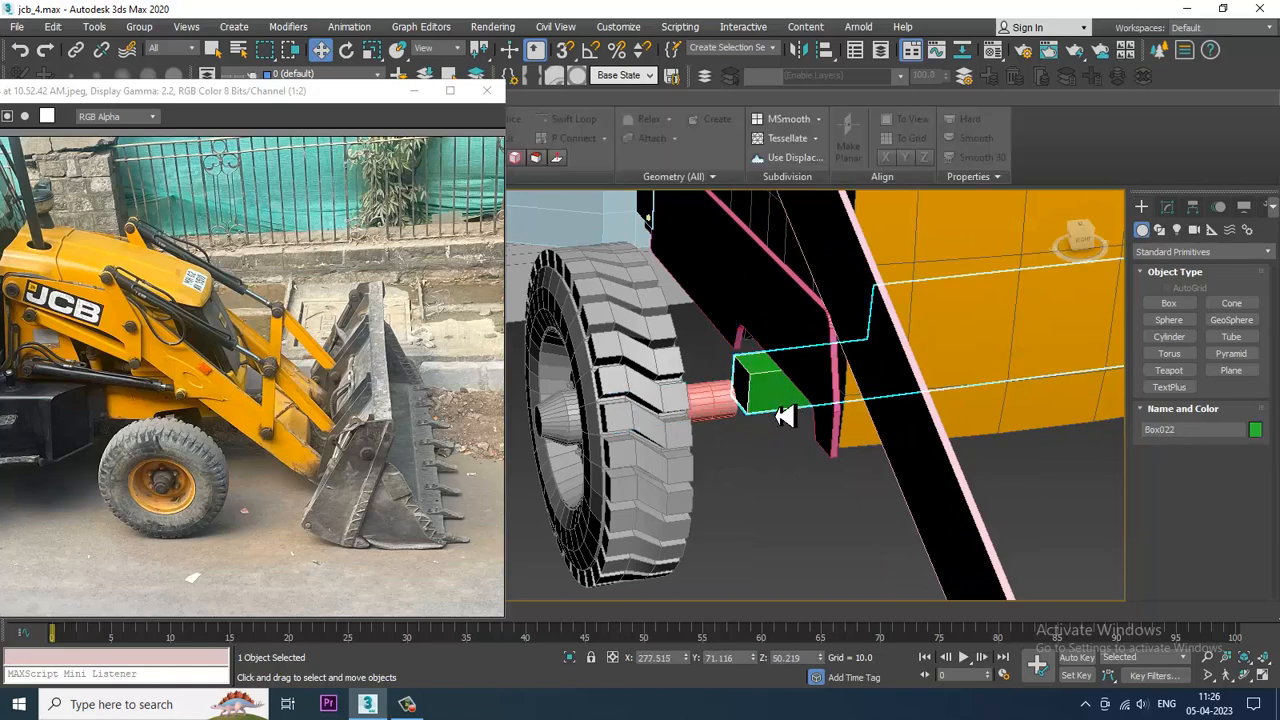
{"action": "middle_click_drag", "start_coordinate": [784, 416], "coordinate": [792, 448], "text": "alt"}
{"action": "key", "text": "1"}
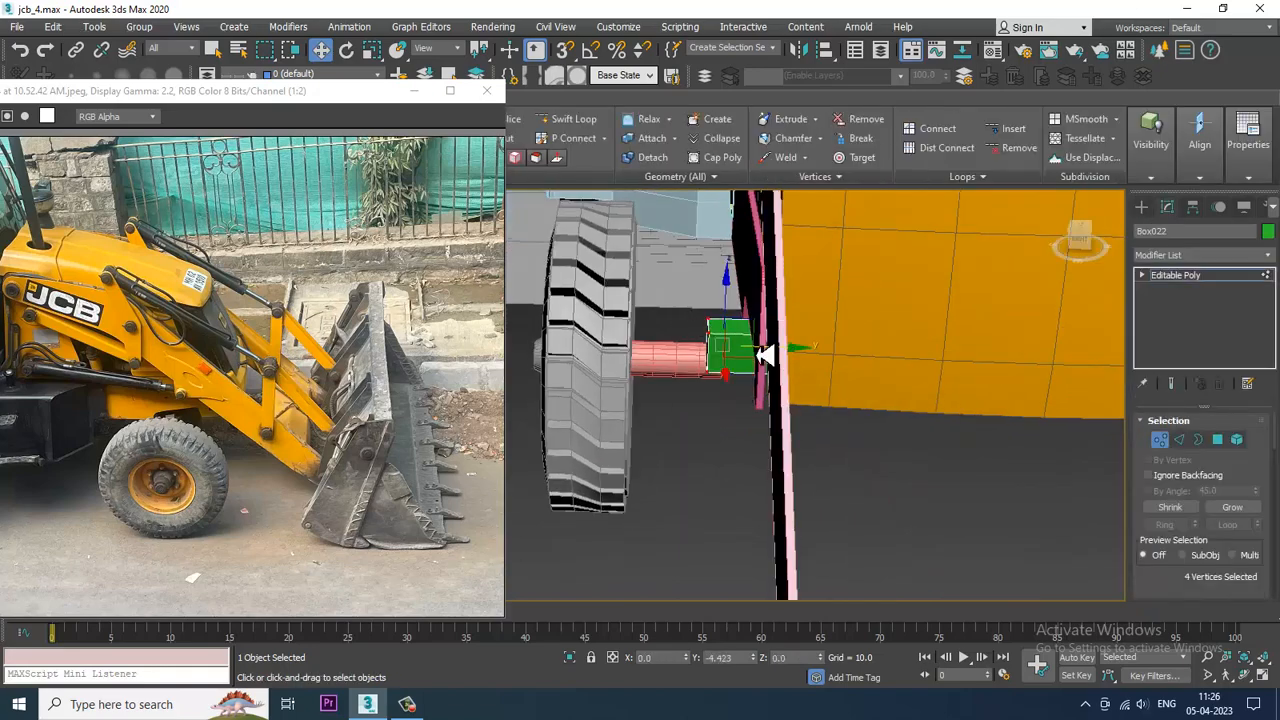
{"action": "left_click", "coordinate": [1190, 275]}
{"action": "key", "text": "alt+w"}
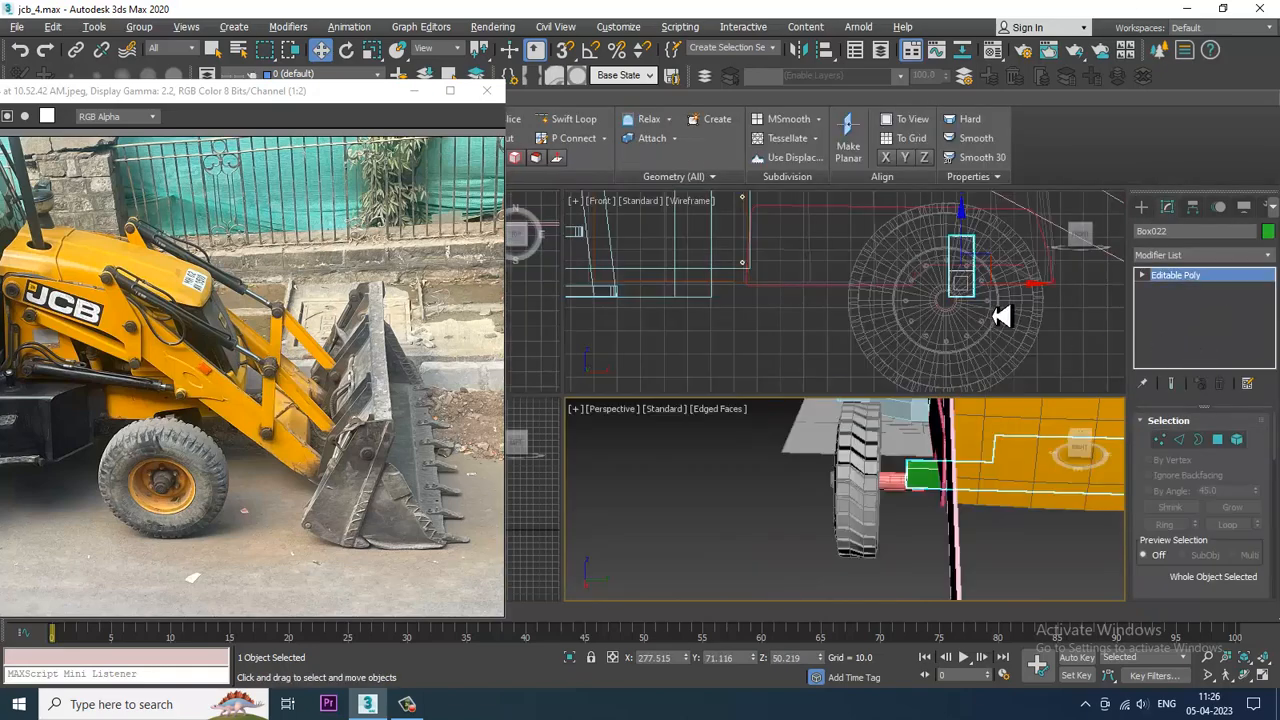
{"action": "key", "text": "alt+w"}
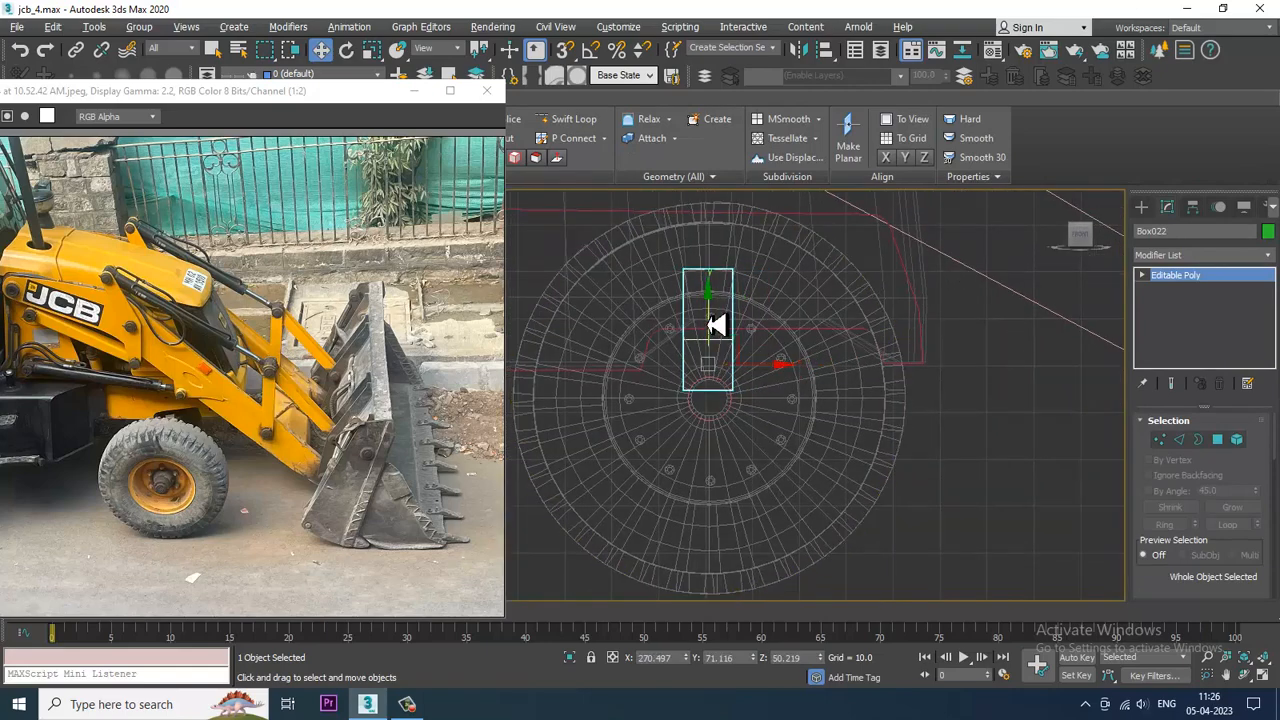
{"action": "key", "text": "alt+w"}
{"action": "middle_click", "coordinate": [997, 456]}
{"action": "key", "text": "alt+w"}
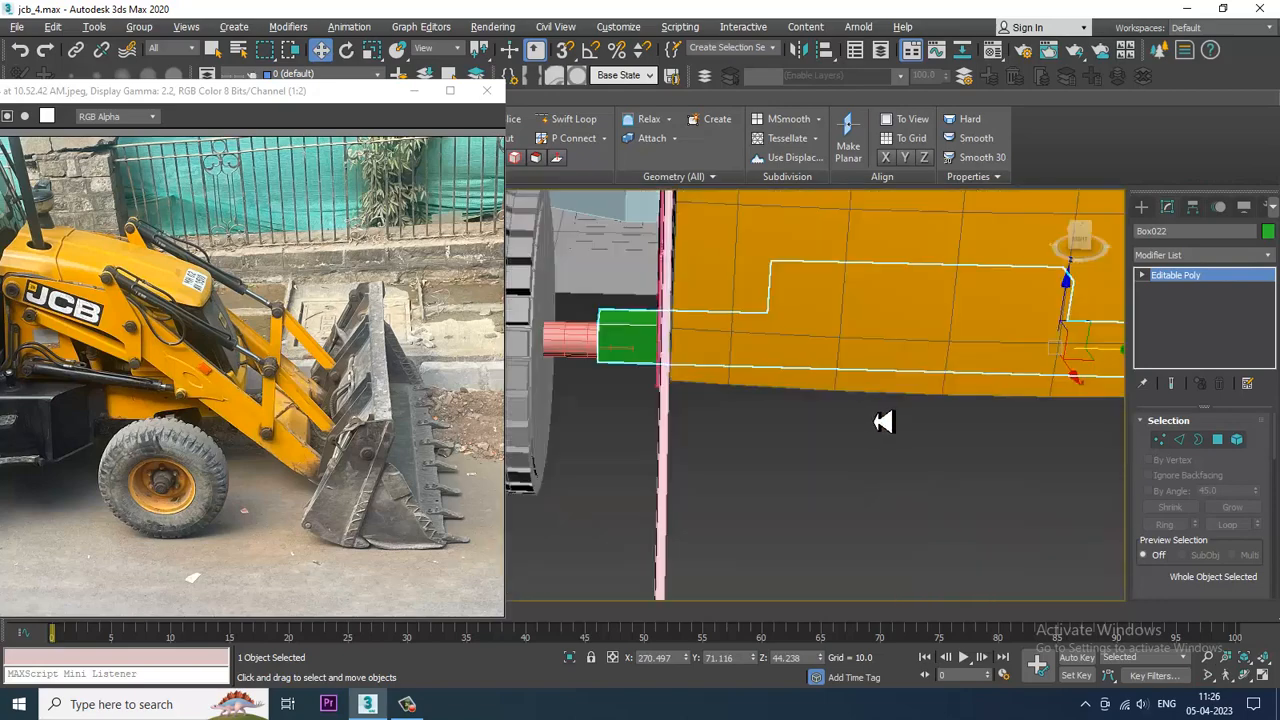
Examine how the front wheel, axle and support fit the body from several angles
{"action": "scroll", "coordinate": [885, 422], "scroll_direction": "down", "scroll_amount": 3}
{"action": "middle_click_drag", "start_coordinate": [790, 420], "coordinate": [982, 400], "text": "alt"}
{"action": "scroll", "coordinate": [918, 396], "scroll_direction": "down", "scroll_amount": 2}
{"action": "scroll", "coordinate": [940, 404], "scroll_direction": "down", "scroll_amount": 3}
{"action": "scroll", "coordinate": [945, 394], "scroll_direction": "up", "scroll_amount": 2}
{"action": "scroll", "coordinate": [978, 432], "scroll_direction": "up", "scroll_amount": 5}
{"action": "mouse_move", "coordinate": [857, 357]}
{"action": "middle_mouse_down"}
{"action": "mouse_move", "coordinate": [899, 366]}
{"action": "mouse_move", "coordinate": [834, 374]}
{"action": "mouse_move", "coordinate": [928, 372]}
{"action": "mouse_move", "coordinate": [853, 372]}
{"action": "mouse_move", "coordinate": [940, 389]}
{"action": "mouse_move", "coordinate": [840, 373]}
{"action": "middle_mouse_up"}
{"action": "scroll", "coordinate": [866, 382], "scroll_direction": "up", "scroll_amount": 3}
Select the front wheel together with all twelve bolts around its hub
{"action": "left_click", "coordinate": [920, 351]}
{"action": "scroll", "coordinate": [1014, 423], "scroll_direction": "up", "scroll_amount": 3}
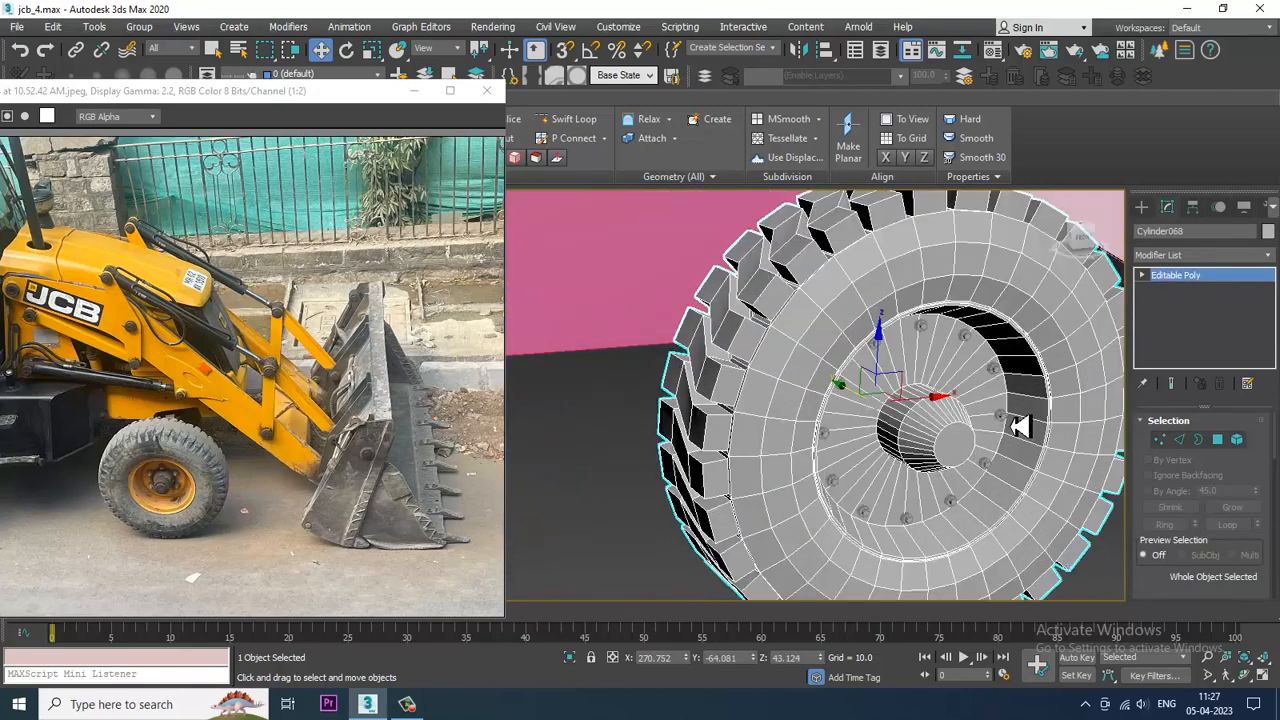
{"action": "scroll", "coordinate": [918, 388], "scroll_direction": "up", "scroll_amount": 3}
{"action": "left_click", "coordinate": [918, 388], "text": "ctrl"}
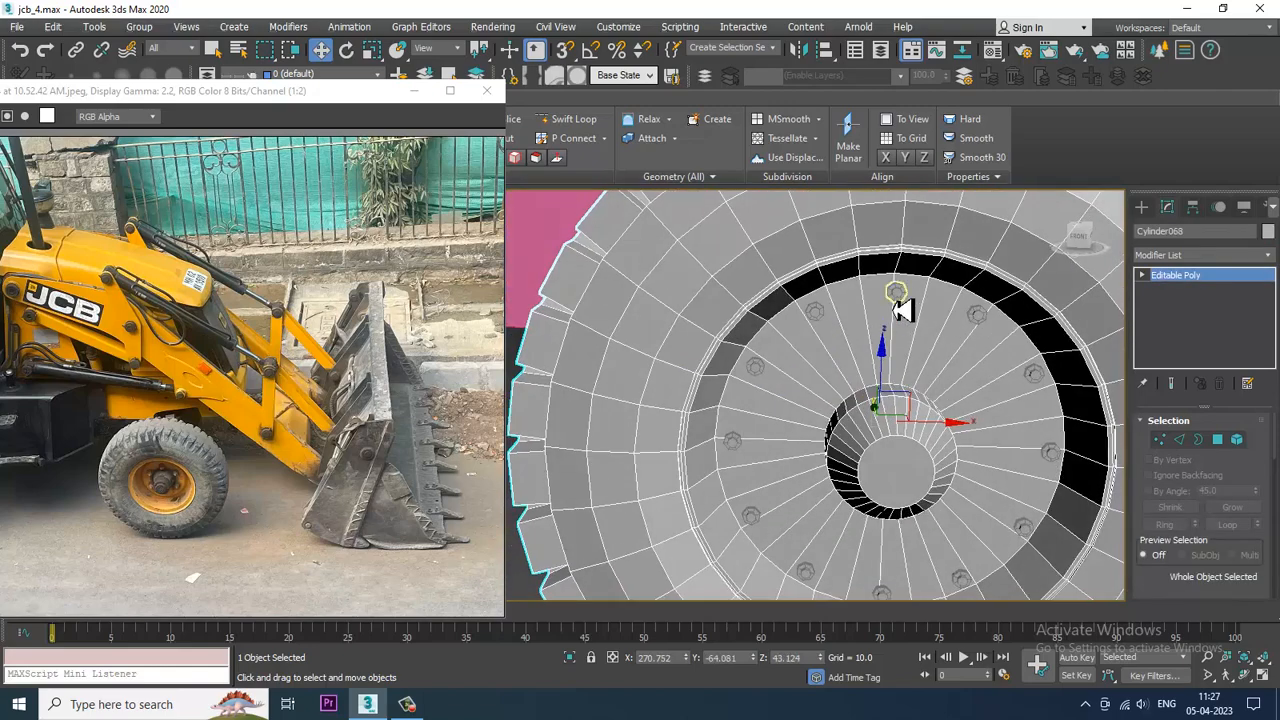
{"action": "left_click", "coordinate": [980, 320], "text": "ctrl"}
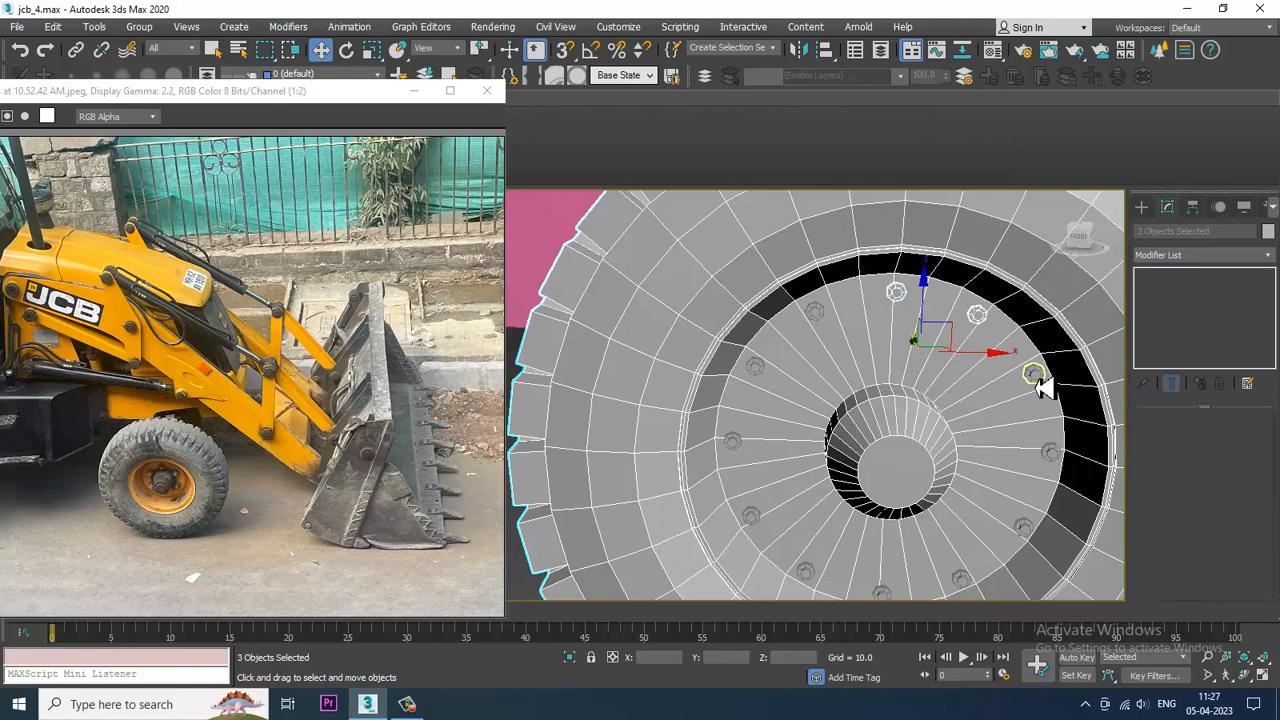
{"action": "left_click", "coordinate": [1056, 455], "text": "ctrl"}
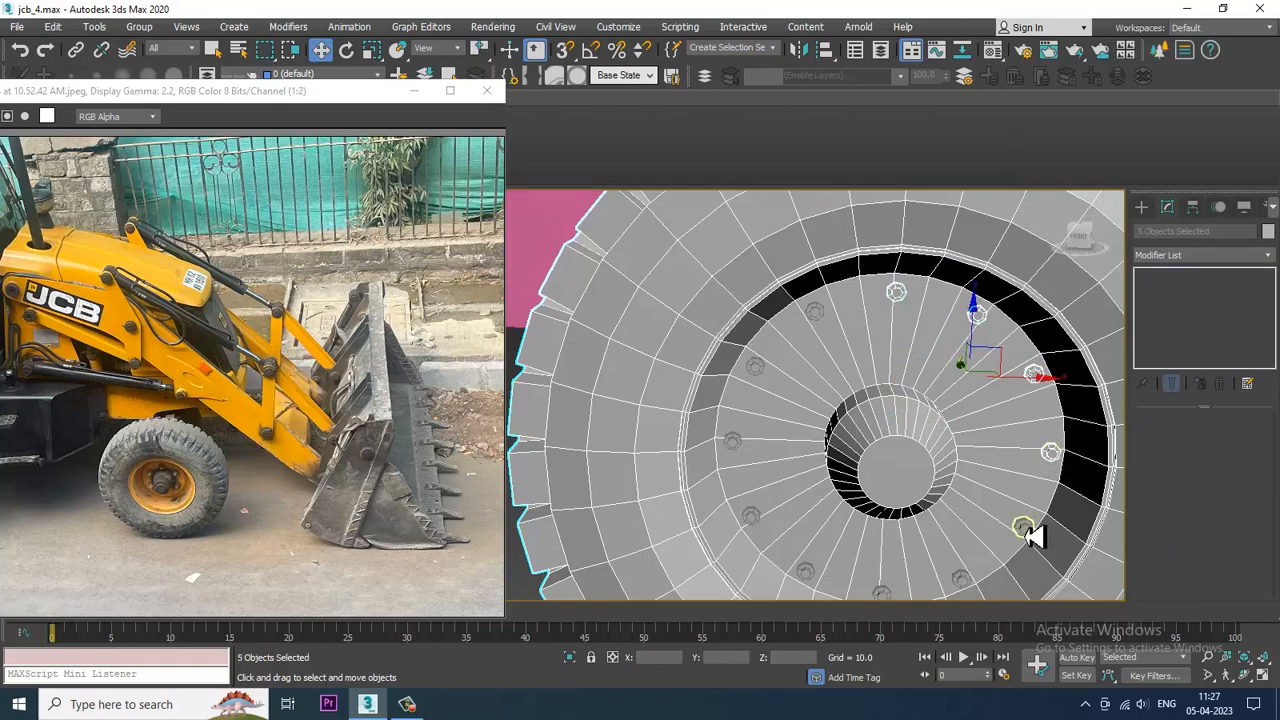
{"action": "left_click", "coordinate": [1026, 529], "text": "ctrl"}
{"action": "left_click", "coordinate": [960, 580], "text": "ctrl"}
{"action": "left_click", "coordinate": [881, 593], "text": "ctrl"}
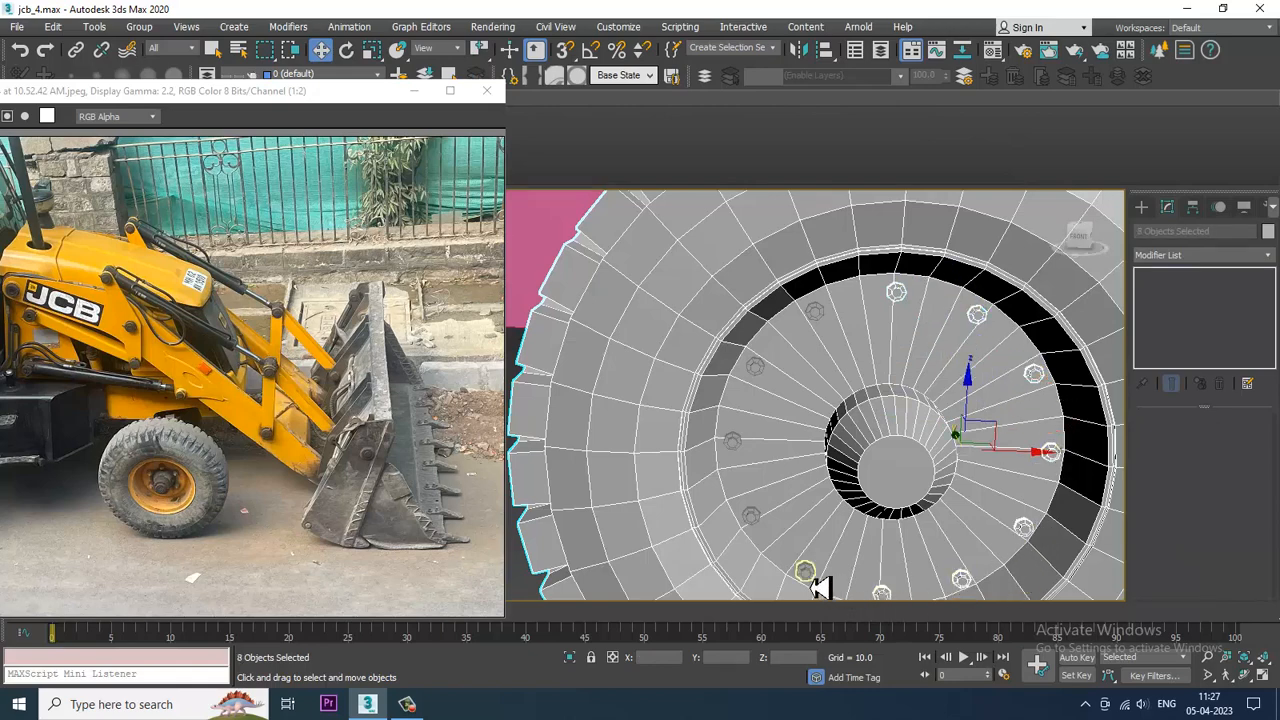
{"action": "left_click", "coordinate": [806, 572], "text": "ctrl"}
{"action": "left_click", "coordinate": [751, 517], "text": "ctrl"}
{"action": "left_click", "coordinate": [733, 442], "text": "ctrl"}
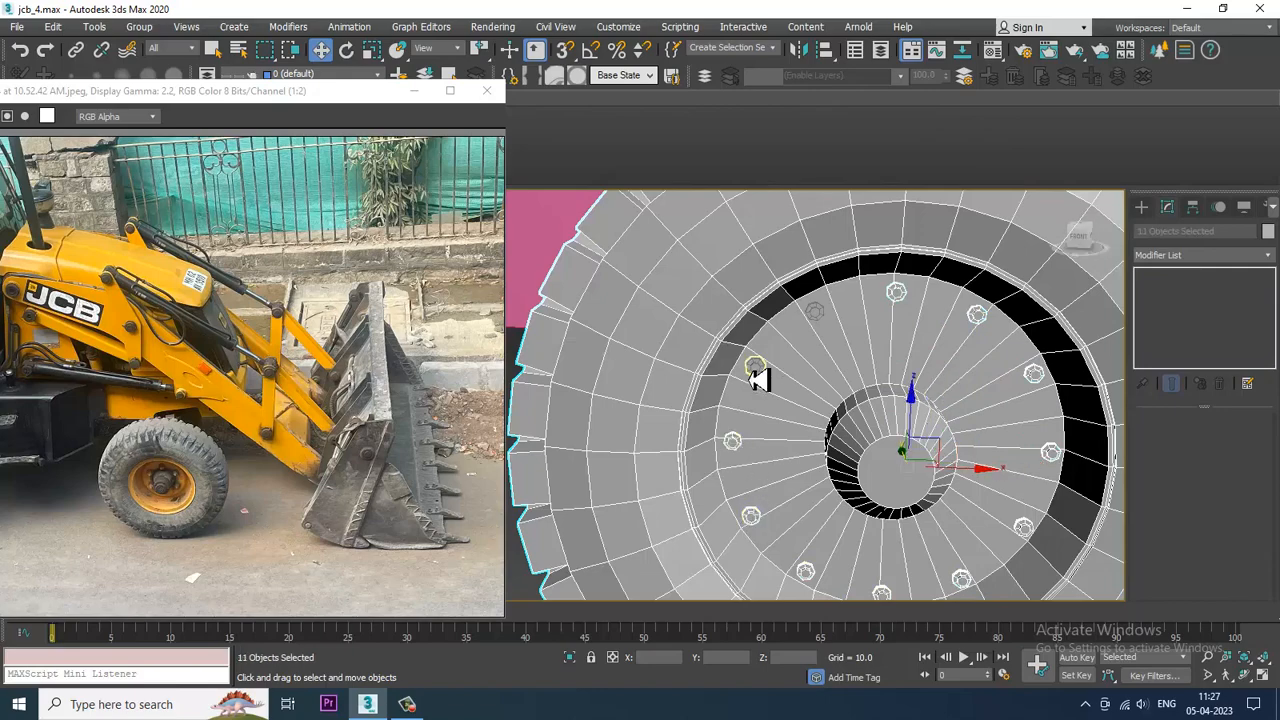
{"action": "left_click", "coordinate": [756, 368], "text": "ctrl"}
{"action": "left_click", "coordinate": [826, 318], "text": "ctrl"}
{"action": "scroll", "coordinate": [900, 380], "scroll_direction": "down", "scroll_amount": 5}
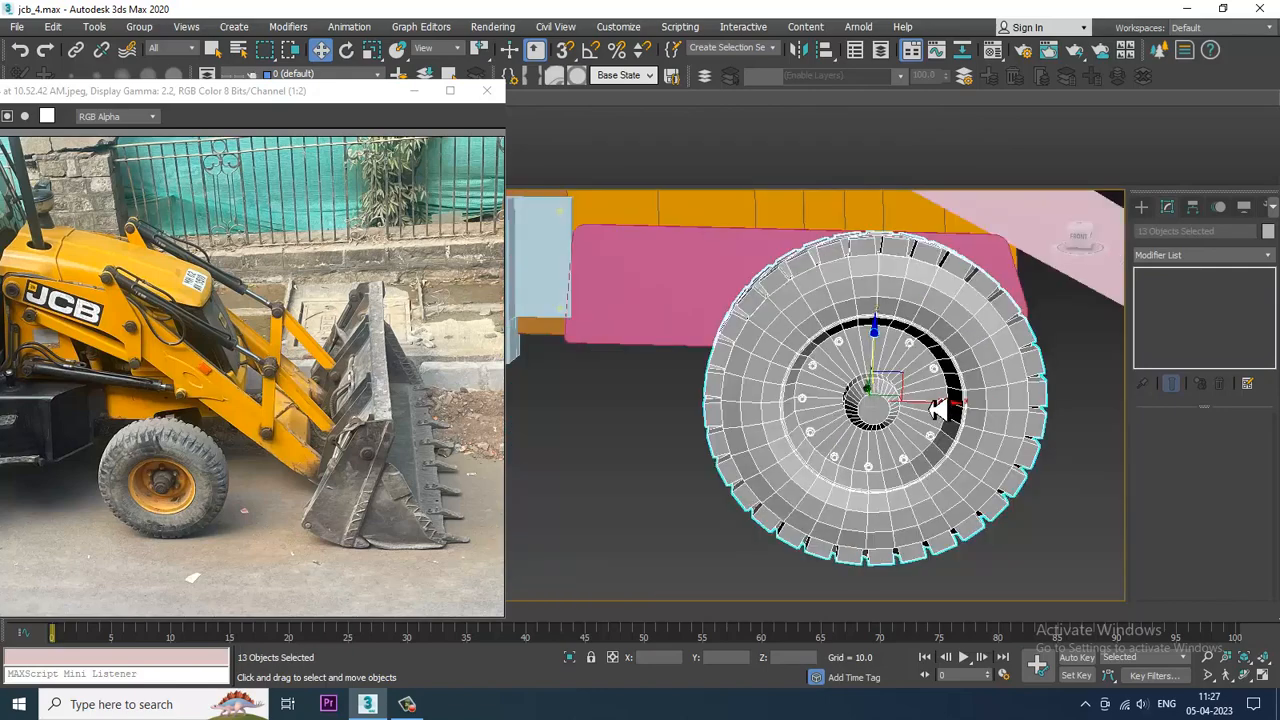
Scale the front wheel and its bolts slightly and lower them by about 0.51 so the tire rests on the ground line
{"action": "middle_click_drag", "start_coordinate": [937, 403], "coordinate": [900, 405], "text": "alt"}
{"action": "key", "text": "r"}
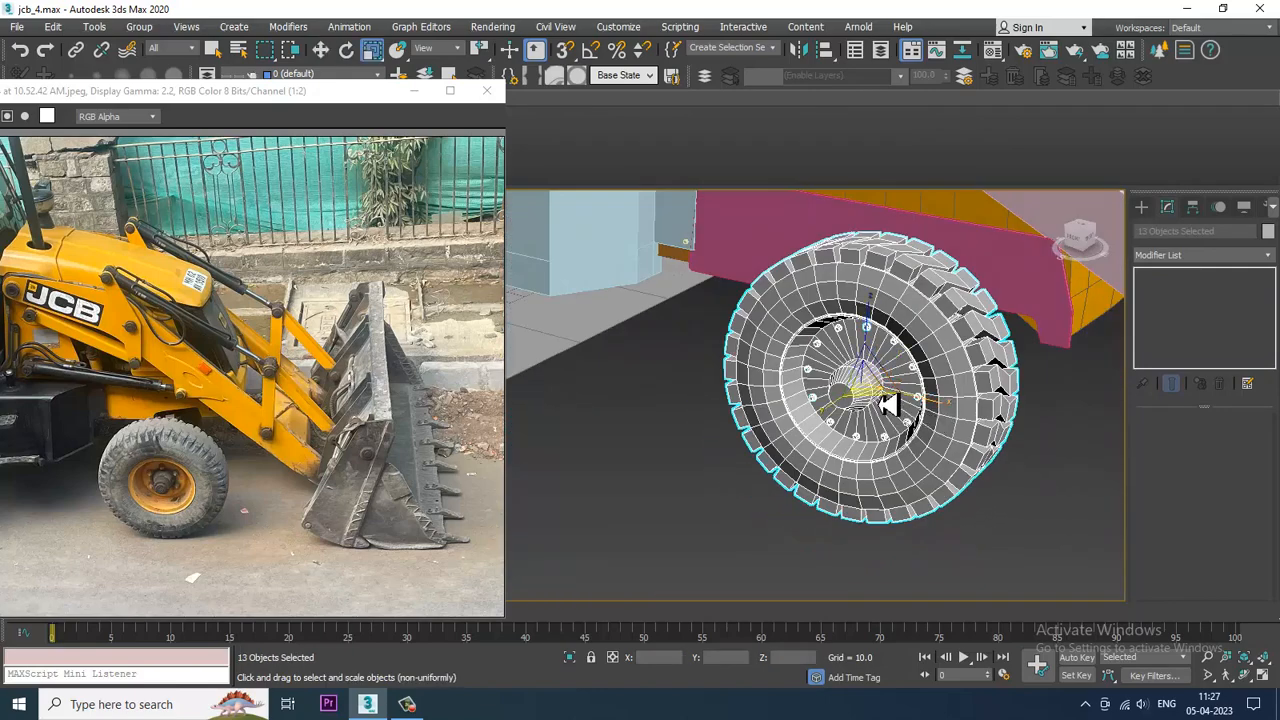
{"action": "key", "text": "alt+w"}
{"action": "middle_click_drag", "start_coordinate": [985, 309], "coordinate": [966, 309]}
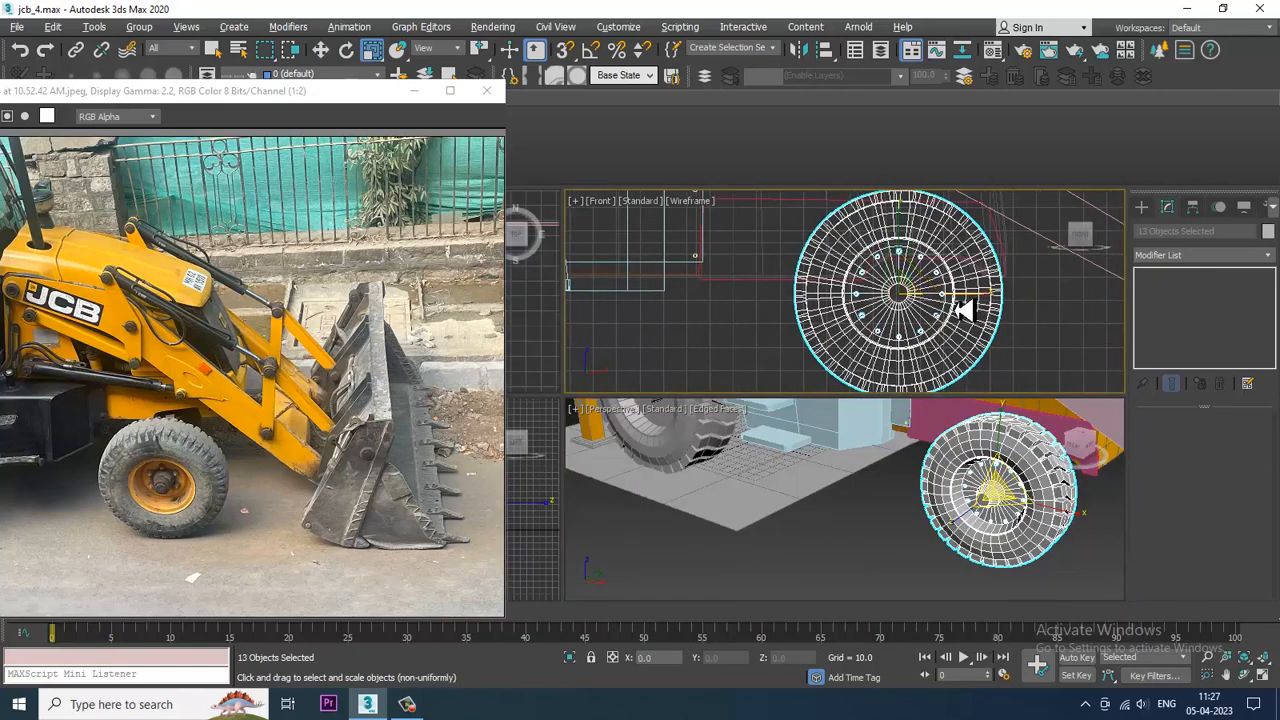
{"action": "key", "text": "alt+w"}
{"action": "middle_click_drag", "start_coordinate": [785, 370], "coordinate": [1097, 346]}
{"action": "scroll", "coordinate": [1097, 346], "scroll_direction": "down", "scroll_amount": 2}
{"action": "left_click_drag", "start_coordinate": [1032, 367], "coordinate": [996, 318]}
{"action": "key", "text": "w"}
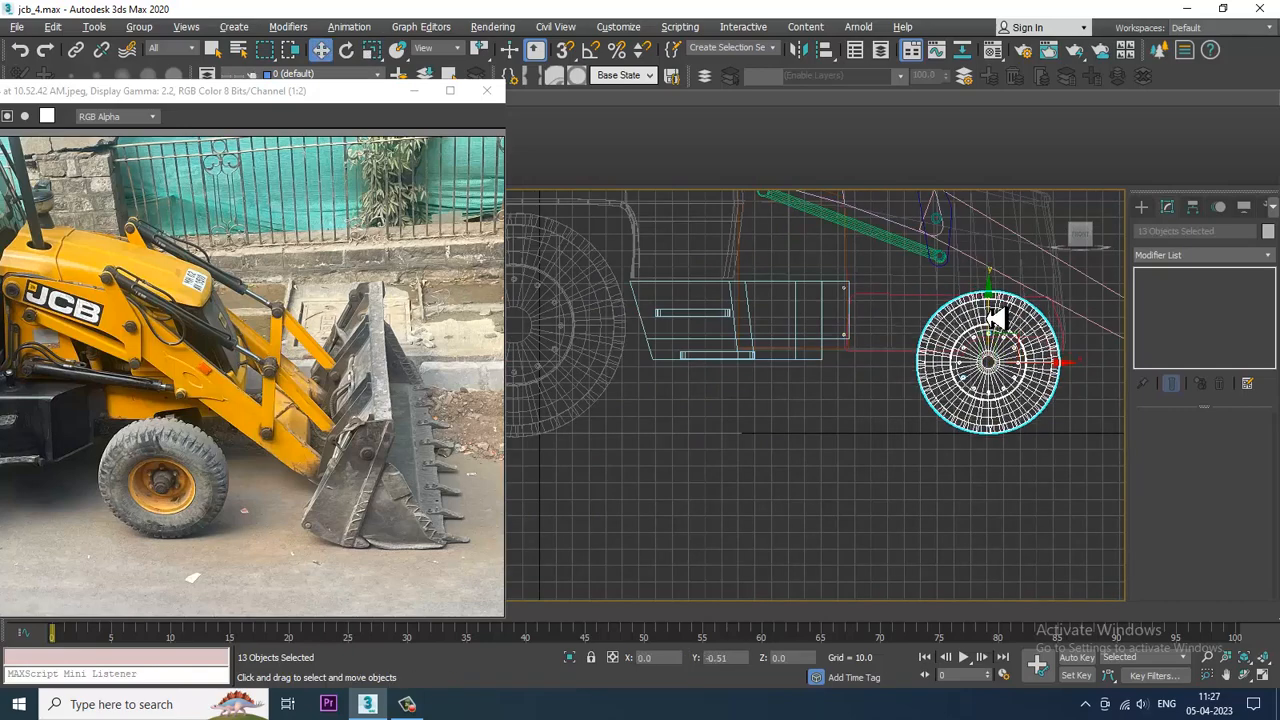
Check the front wheel against the body and select the tire and hub object on its own
{"action": "middle_click_drag", "start_coordinate": [996, 318], "coordinate": [1046, 426], "text": "alt"}
{"action": "scroll", "coordinate": [1046, 426], "scroll_direction": "down", "scroll_amount": 4}
{"action": "left_click", "coordinate": [1060, 369]}
{"action": "scroll", "coordinate": [969, 444], "scroll_direction": "up", "scroll_amount": 4}
{"action": "middle_click_drag", "start_coordinate": [1060, 369], "coordinate": [724, 430], "text": "alt"}
{"action": "left_click", "coordinate": [718, 424]}
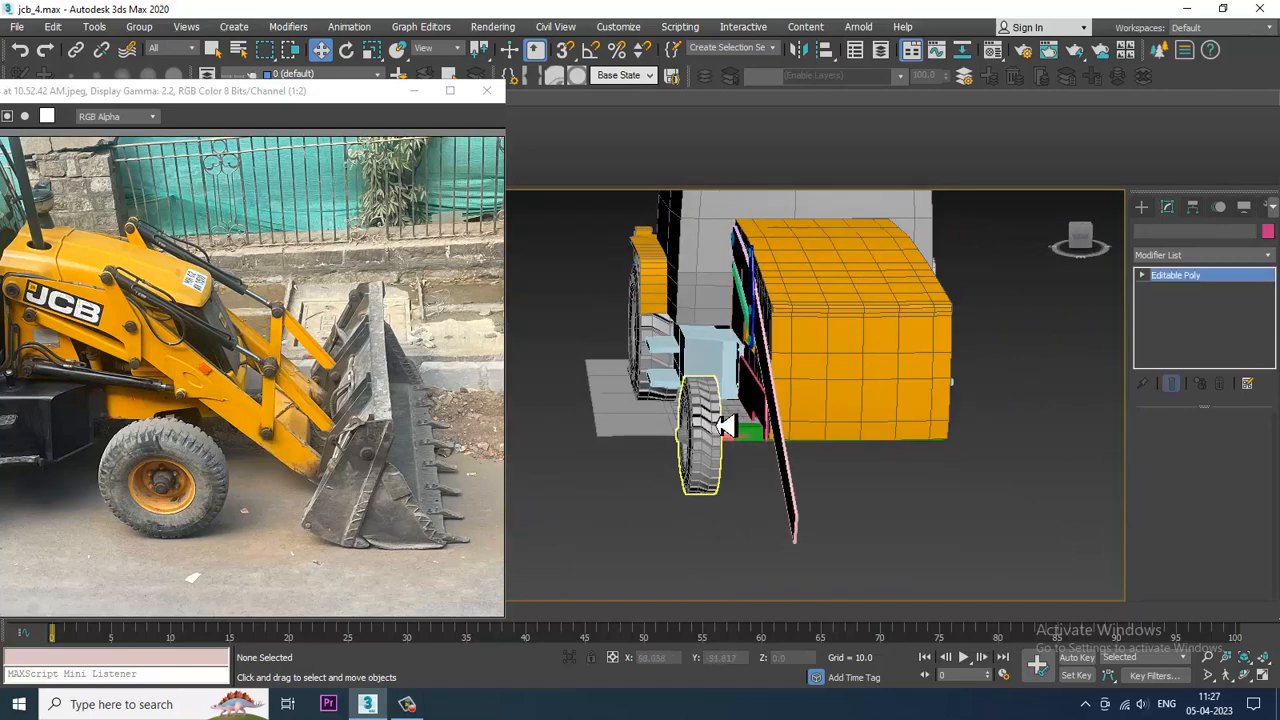
Widen the front wheel by moving its inner-side vertices about 2.605 in Y toward the body
{"action": "key", "text": "alt+w"}
{"action": "right_click", "coordinate": [931, 305]}
{"action": "key", "text": "alt+w"}
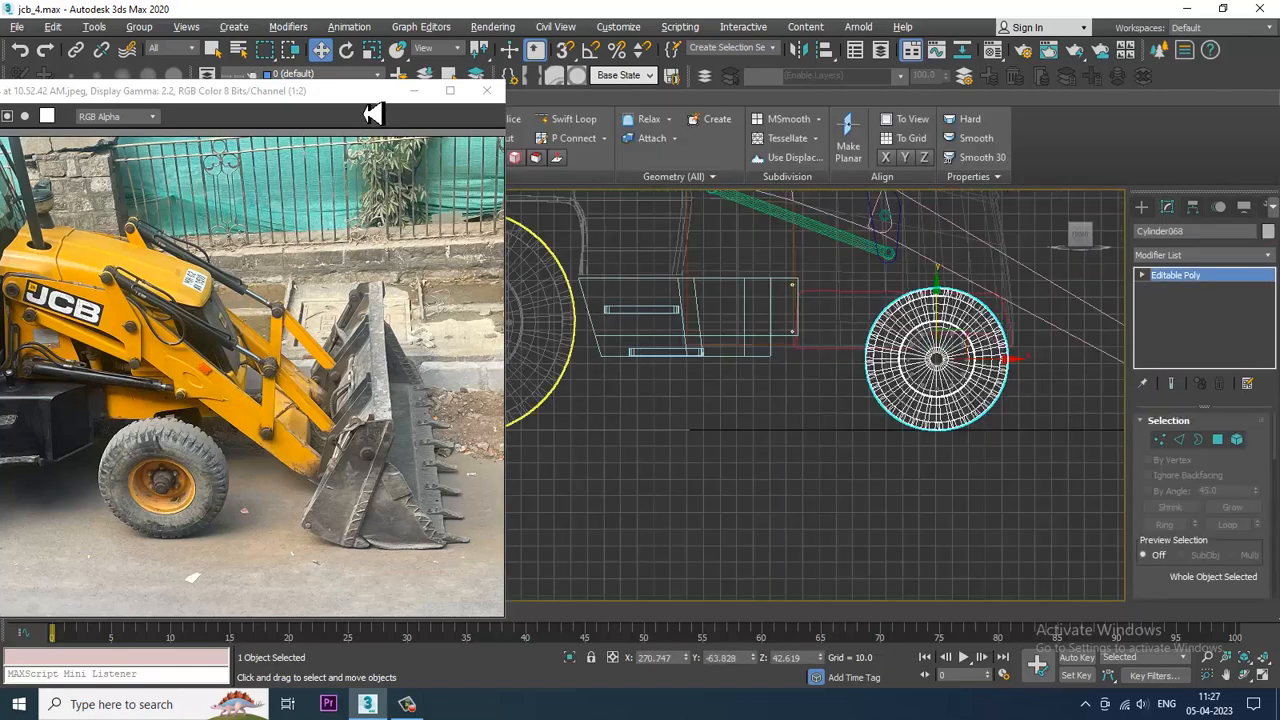
{"action": "left_click_drag", "start_coordinate": [372, 114], "coordinate": [273, 120]}
{"action": "key", "text": "alt+w"}
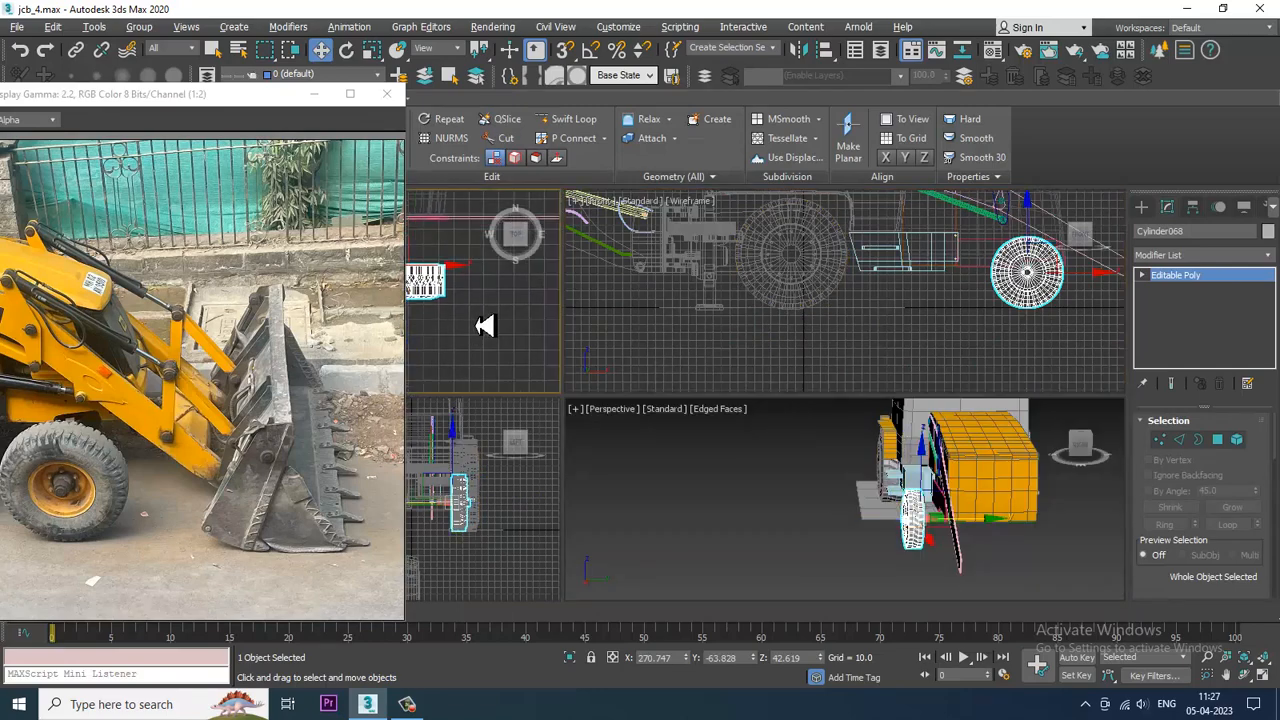
{"action": "key", "text": "alt+w"}
{"action": "key", "text": "z"}
{"action": "key", "text": "1"}
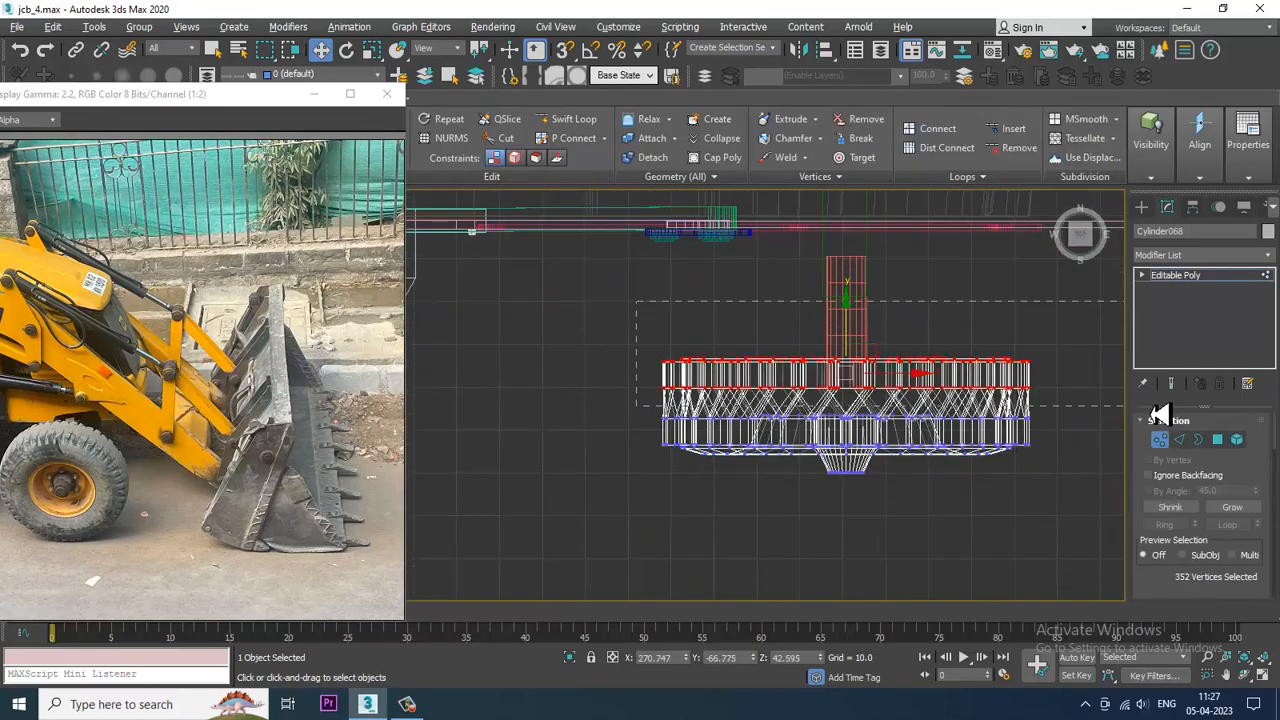
{"action": "left_click_drag", "start_coordinate": [857, 354], "coordinate": [851, 332]}
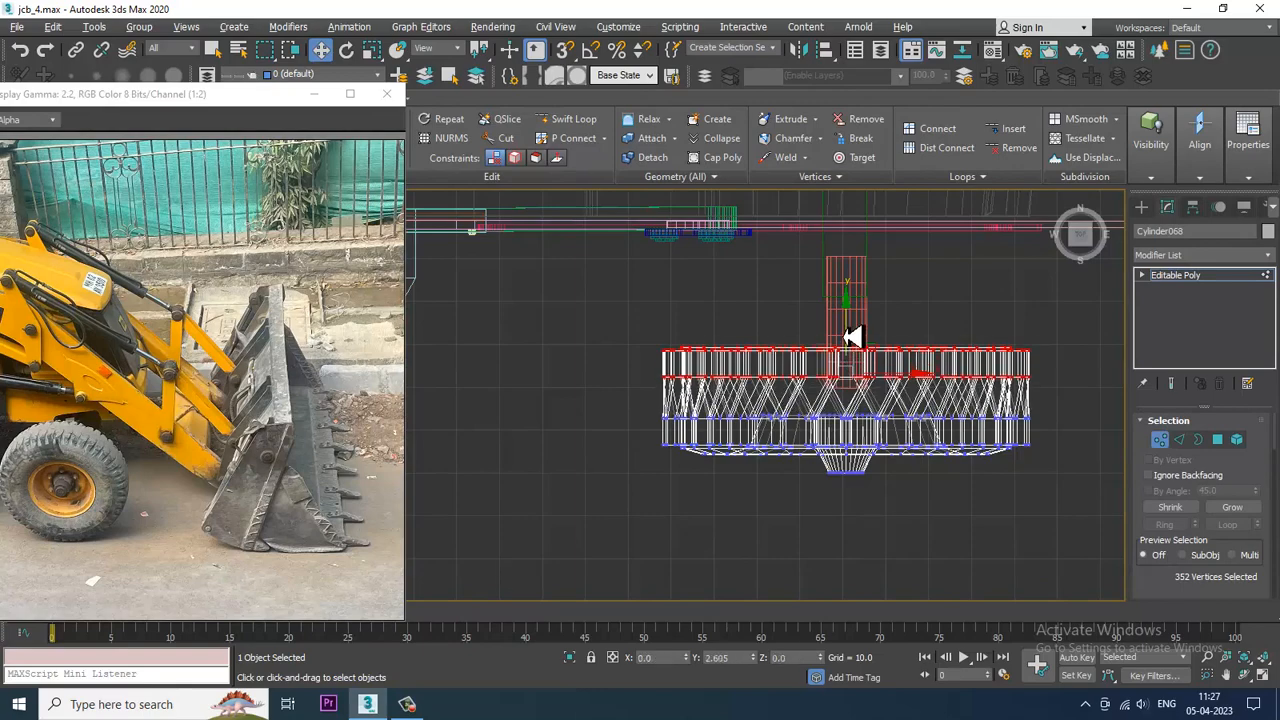
{"action": "left_click", "coordinate": [1220, 280]}
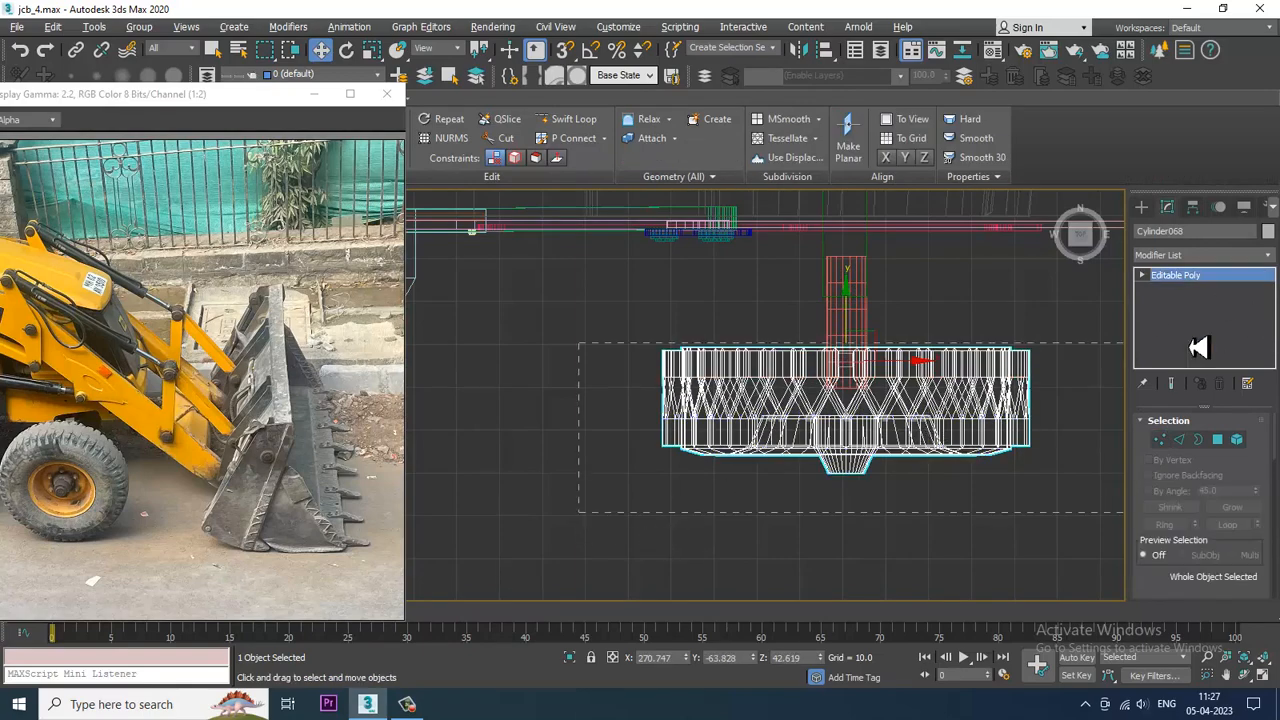
Select the front wheel with its twelve bolts, without the axle, and move them outward by about 3.749 in Y
{"action": "left_click_drag", "start_coordinate": [1198, 347], "coordinate": [1198, 343]}
{"action": "left_click_drag", "start_coordinate": [930, 300], "coordinate": [714, 194], "text": "alt"}
{"action": "scroll", "coordinate": [846, 430], "scroll_direction": "down", "scroll_amount": 3}
{"action": "middle_click_drag", "start_coordinate": [846, 430], "coordinate": [912, 367]}
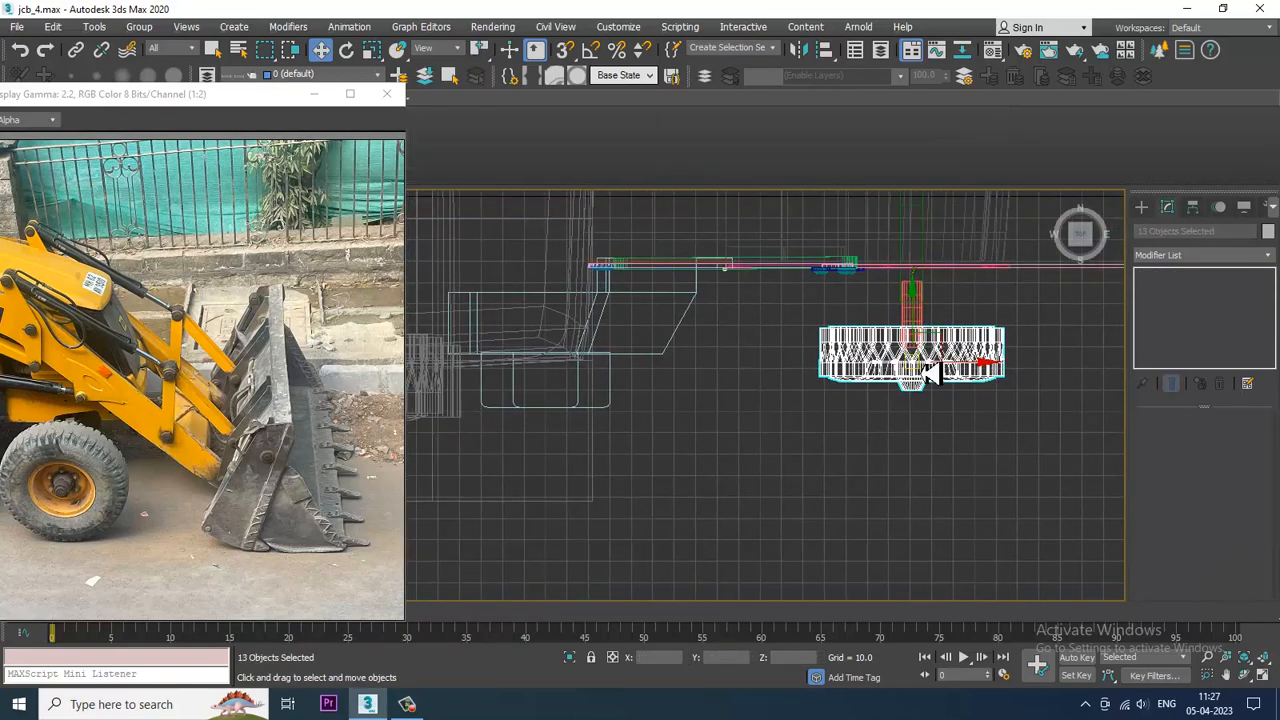
{"action": "left_click_drag", "start_coordinate": [926, 317], "coordinate": [929, 323]}
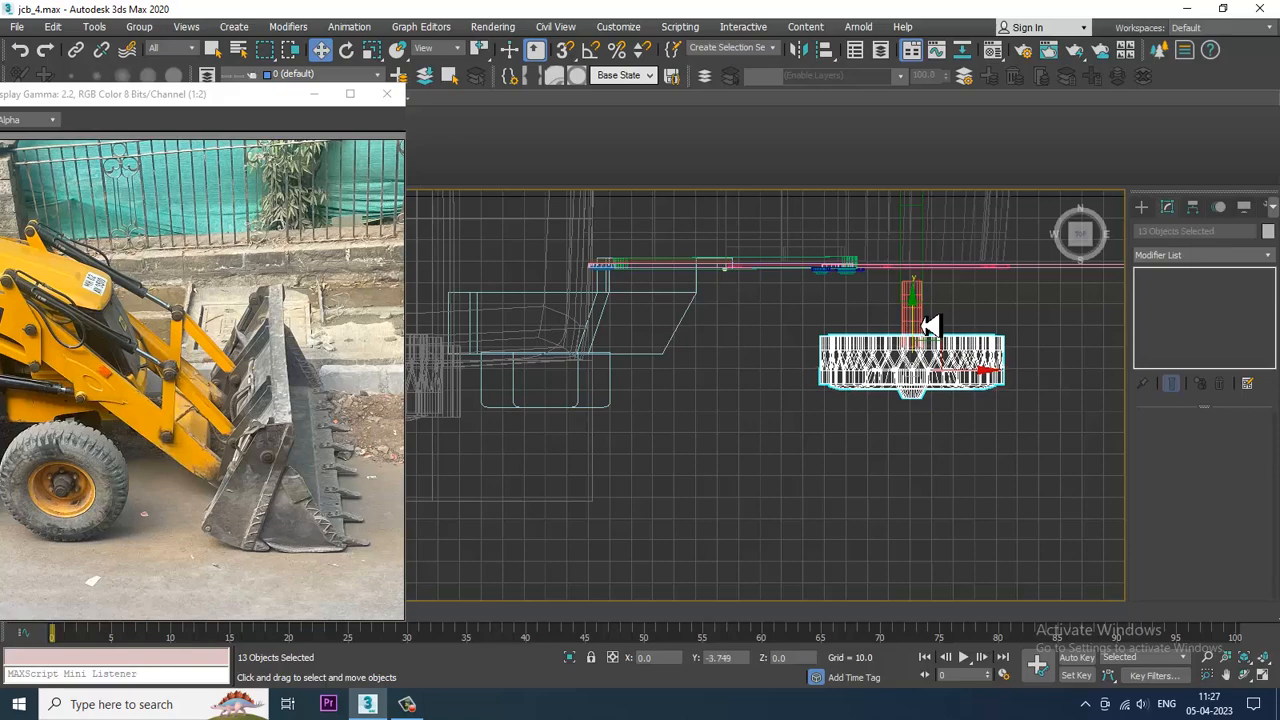
Examine the front wheel, loader arm and hood from several angles and compare them with the reference photo
{"action": "key", "text": "alt+w"}
{"action": "right_click", "coordinate": [984, 536]}
{"action": "key", "text": "alt+w"}
{"action": "scroll", "coordinate": [709, 416], "scroll_direction": "up", "scroll_amount": 2}
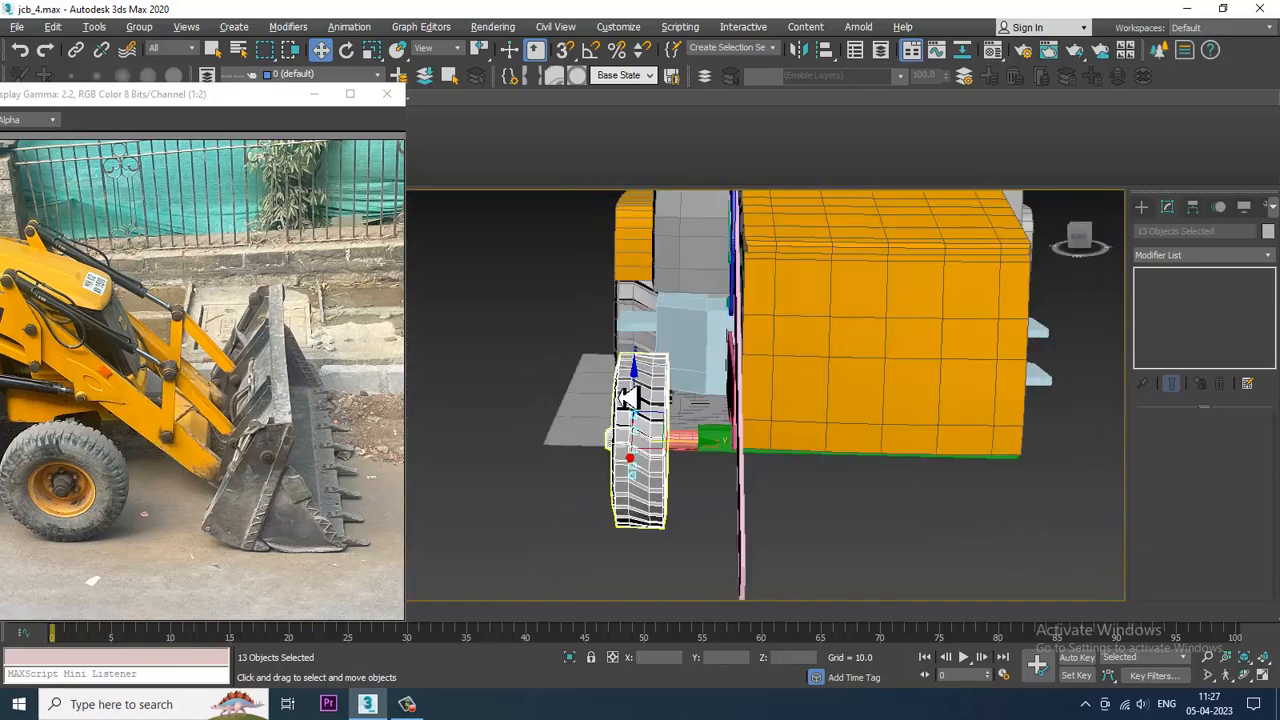
{"action": "middle_click_drag", "start_coordinate": [690, 452], "coordinate": [840, 496], "text": "alt"}
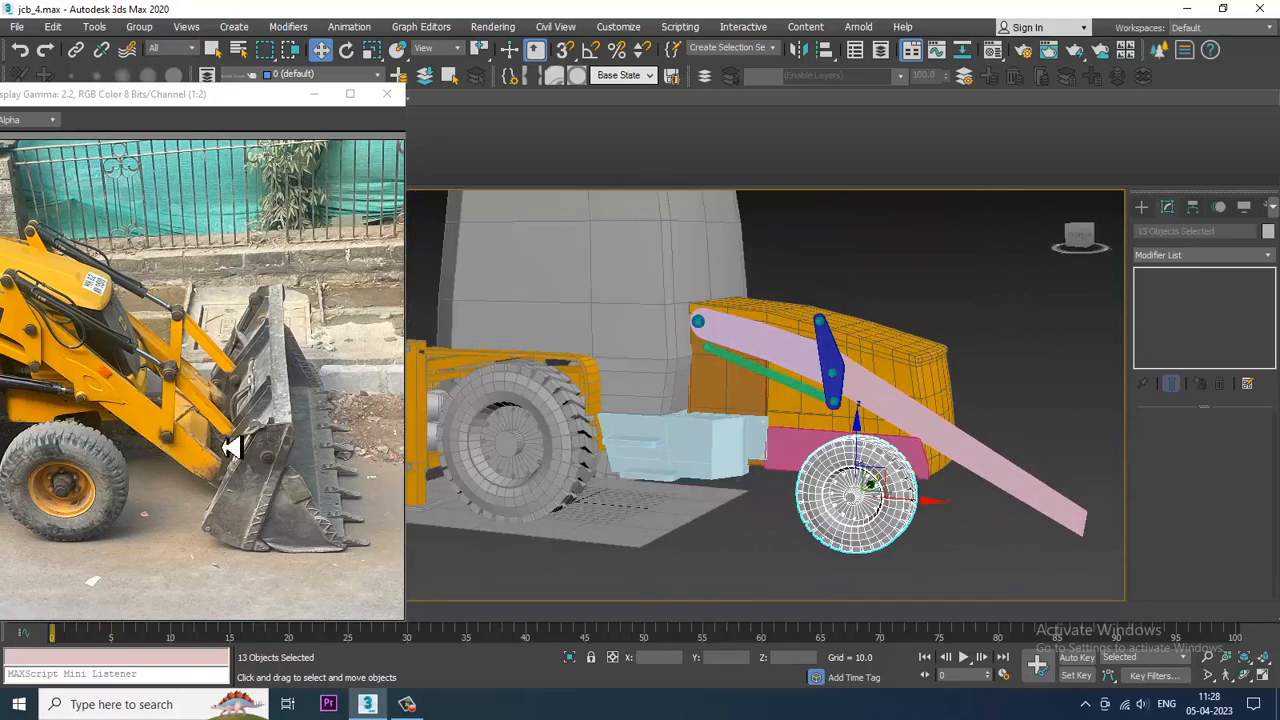
{"action": "left_click_drag", "start_coordinate": [145, 100], "coordinate": [245, 81]}
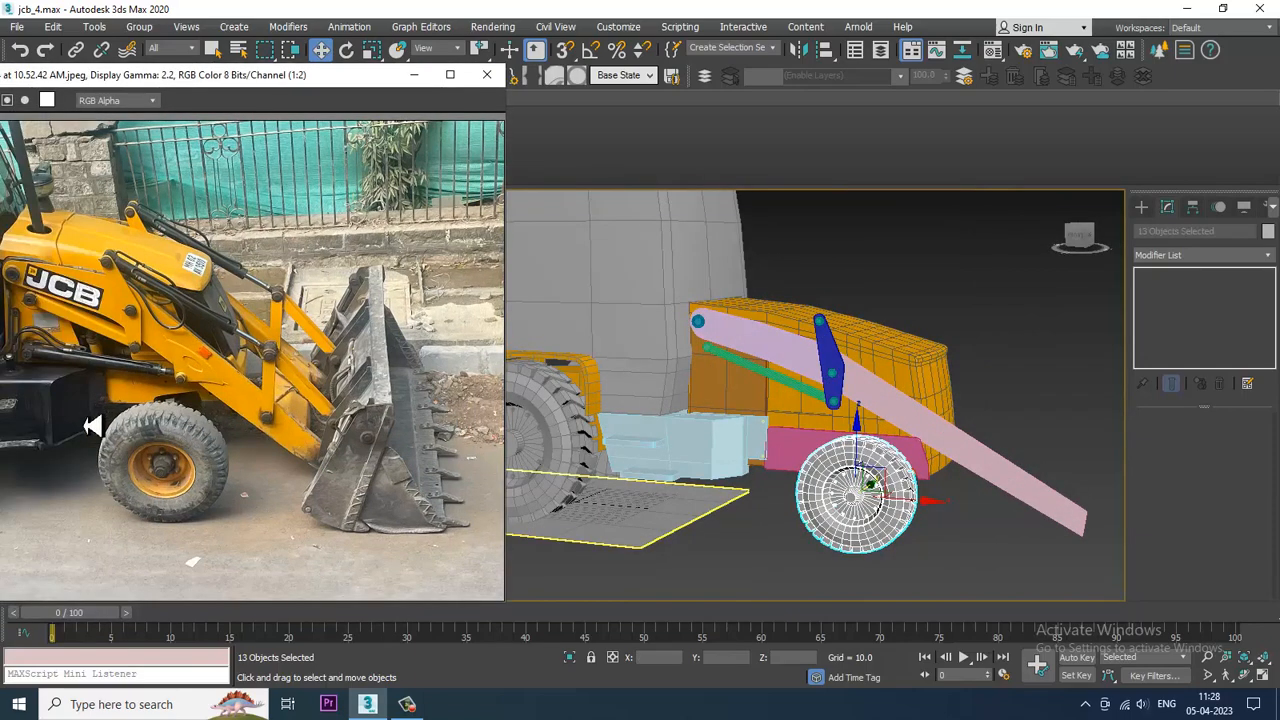
{"action": "scroll", "coordinate": [75, 368], "scroll_direction": "up", "scroll_amount": 1}
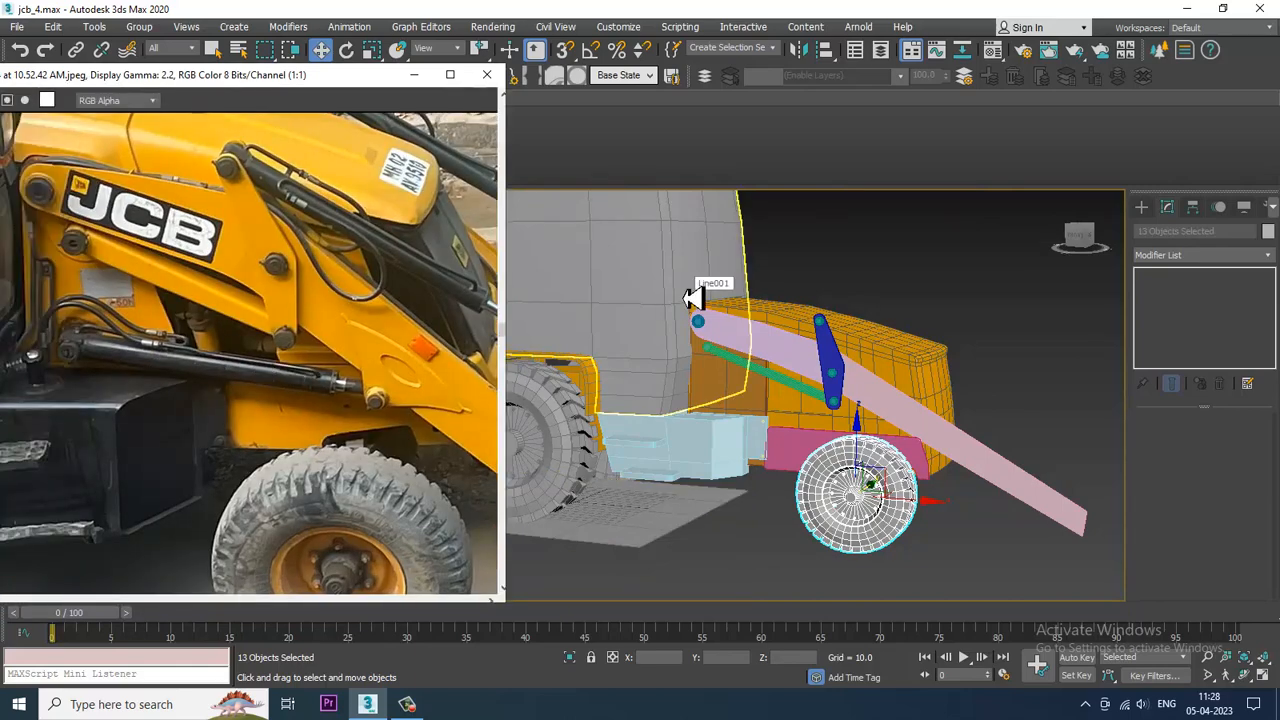
{"action": "middle_click_drag", "start_coordinate": [904, 359], "coordinate": [893, 354]}
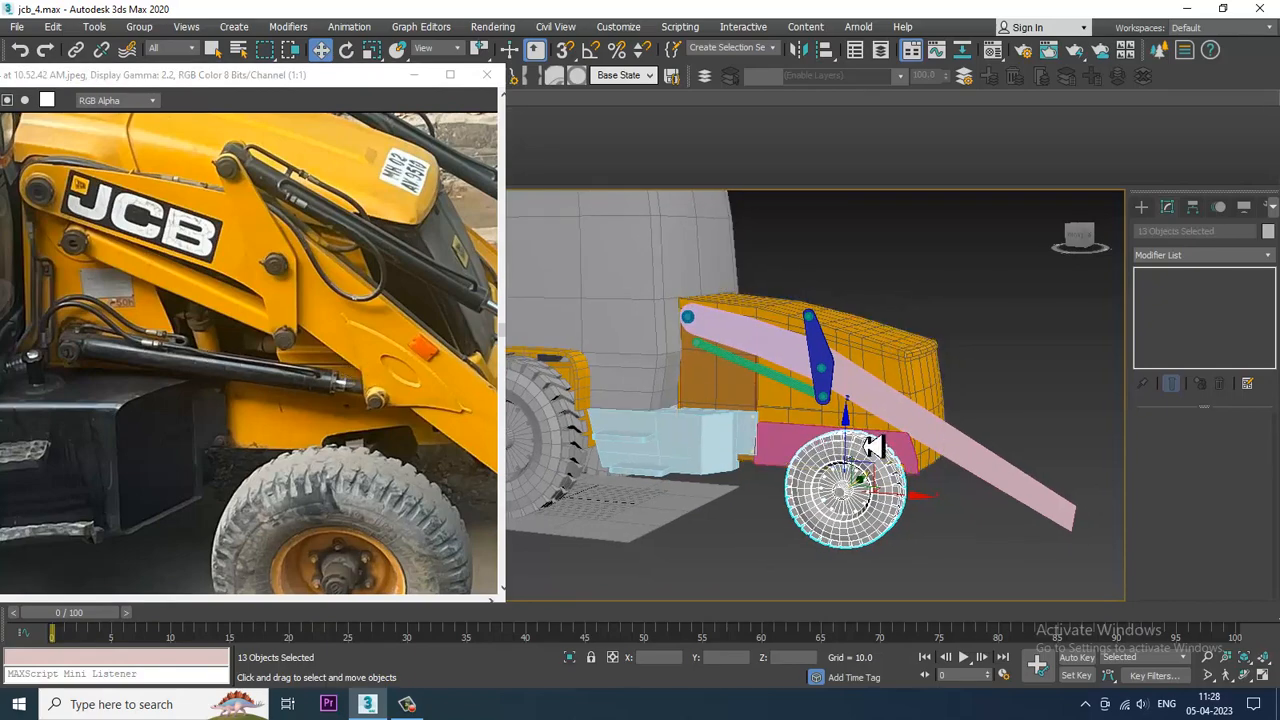
{"action": "middle_click_drag", "start_coordinate": [857, 419], "coordinate": [851, 389], "text": "alt"}
{"action": "scroll", "coordinate": [853, 389], "scroll_direction": "up", "scroll_amount": 3}
{"action": "middle_click_drag", "start_coordinate": [932, 386], "coordinate": [880, 359]}
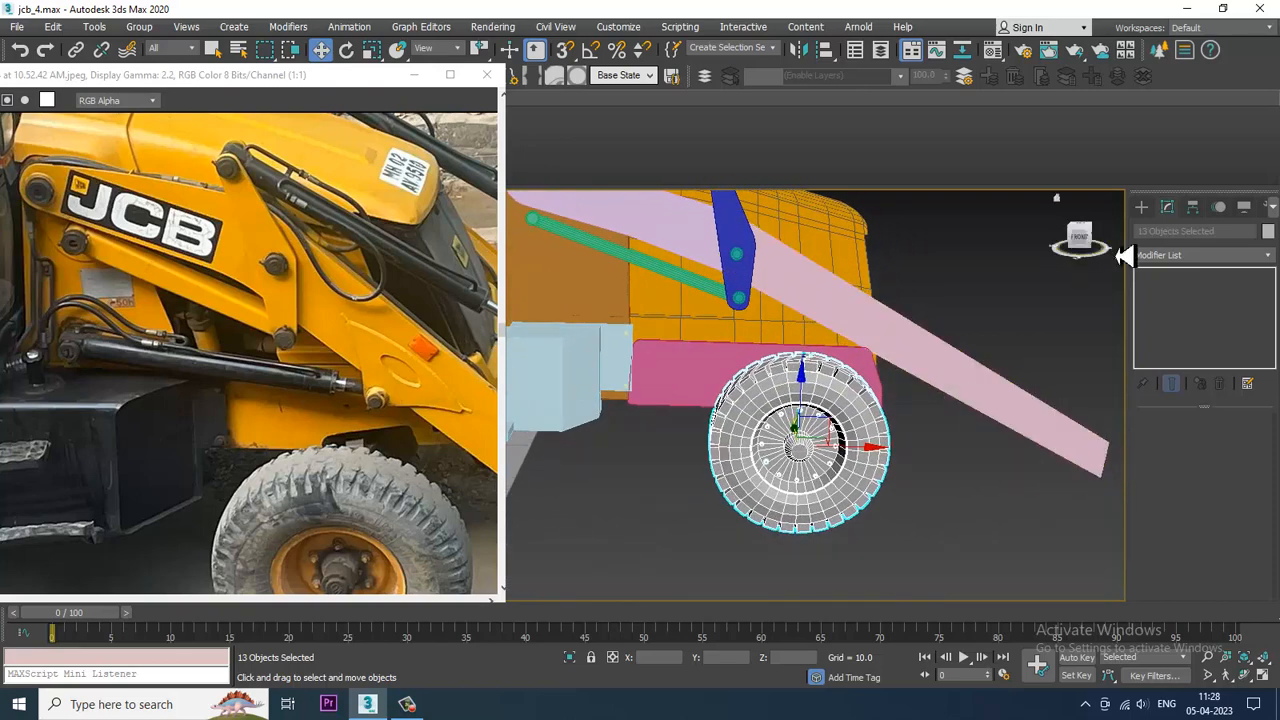
Draw a closed triangular line profile about 39 wide and 20 high in the front view, just above the front wheel
{"action": "left_click", "coordinate": [1141, 206]}
{"action": "left_click", "coordinate": [1159, 229]}
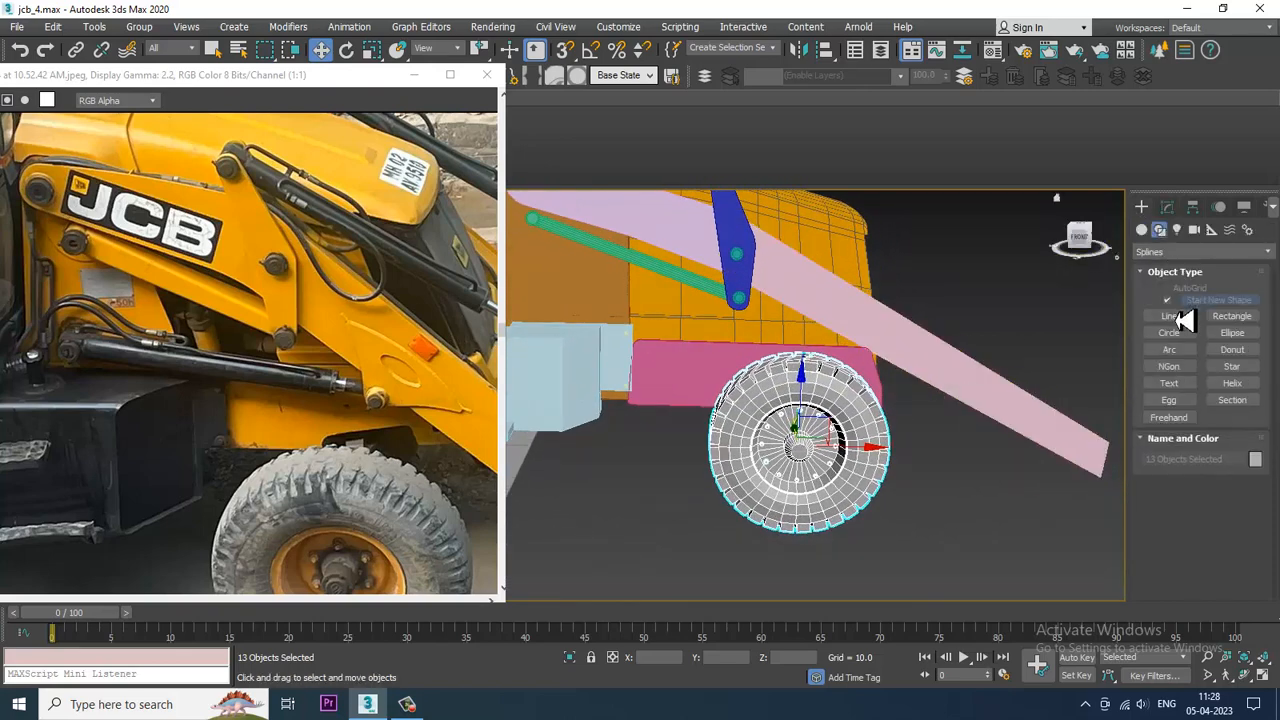
{"action": "left_click", "coordinate": [1169, 315]}
{"action": "key", "text": "alt+w"}
{"action": "key", "text": "alt+w"}
{"action": "scroll", "coordinate": [930, 335], "scroll_direction": "up", "scroll_amount": 6}
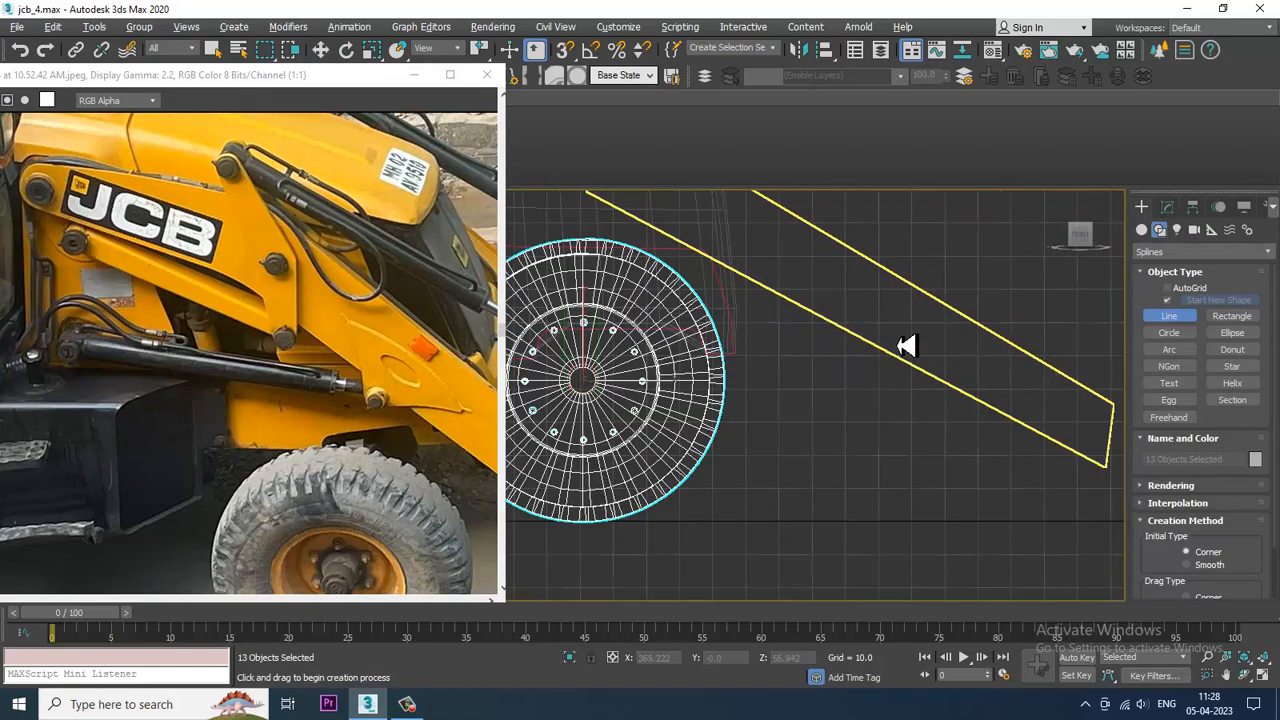
{"action": "left_click", "coordinate": [1172, 489]}
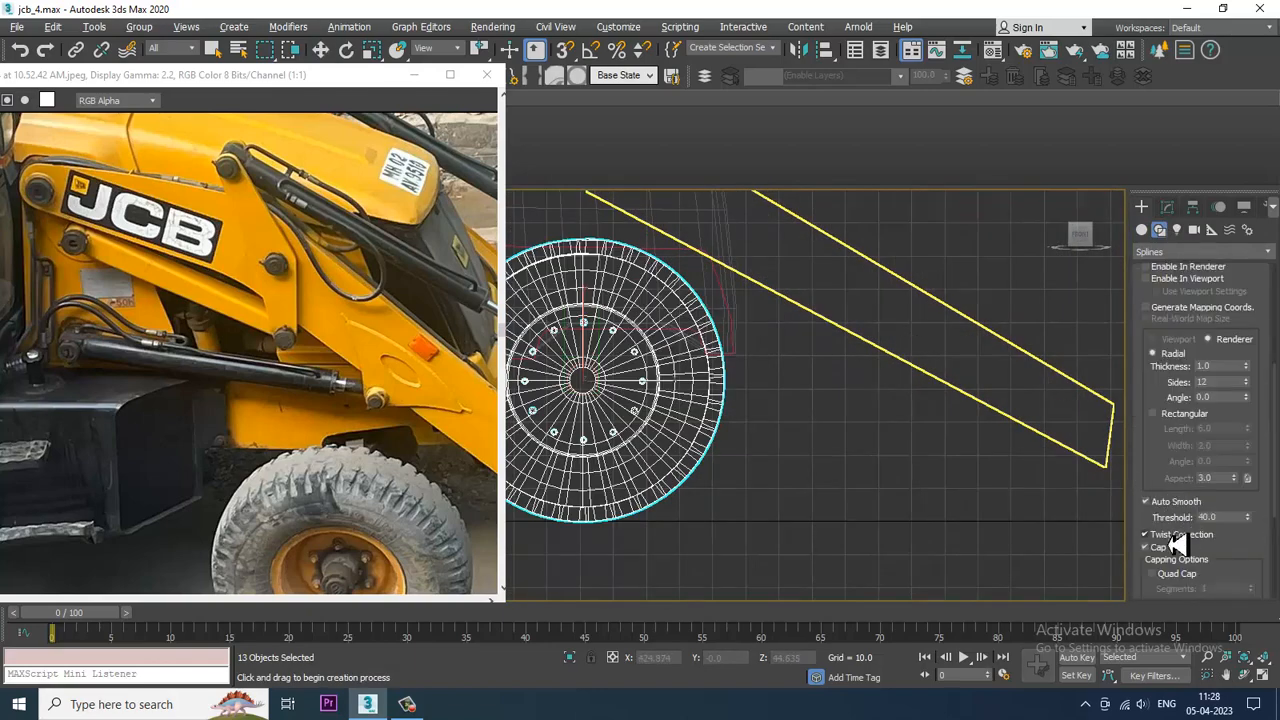
{"action": "middle_click_drag", "start_coordinate": [950, 342], "coordinate": [926, 421]}
{"action": "scroll", "coordinate": [340, 346], "scroll_direction": "down", "scroll_amount": 1}
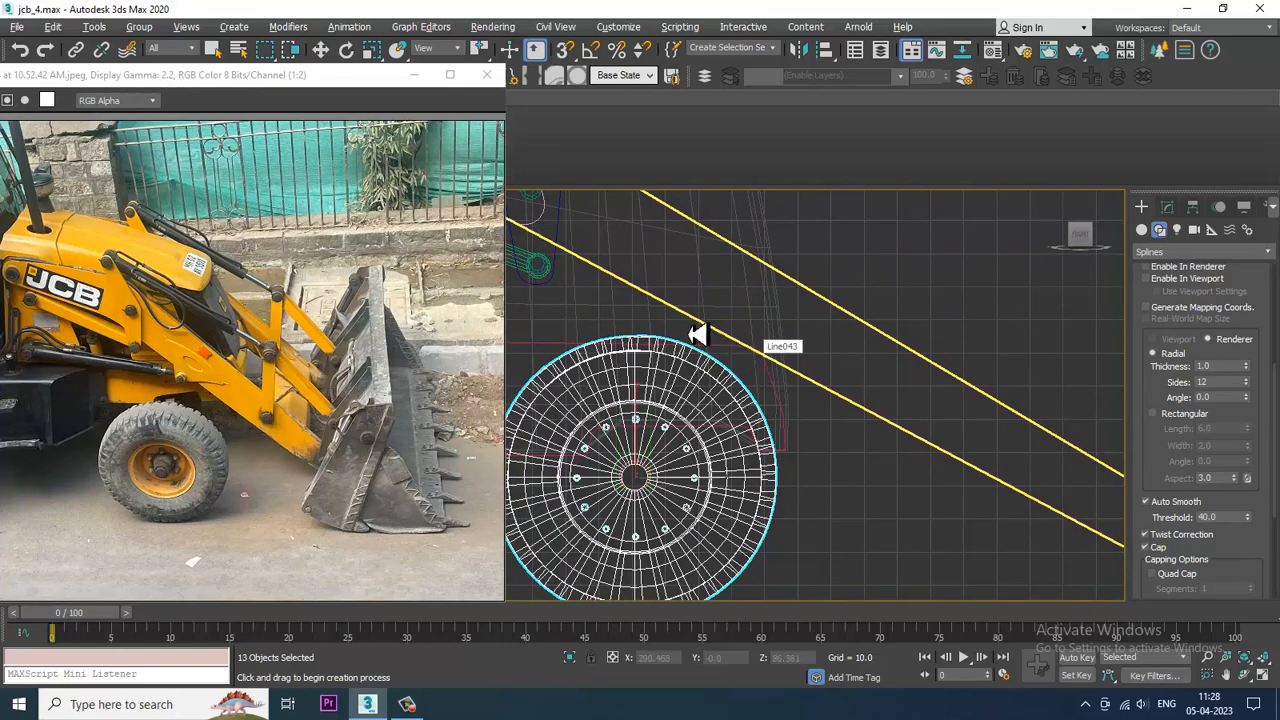
{"action": "scroll", "coordinate": [735, 365], "scroll_direction": "down", "scroll_amount": 4}
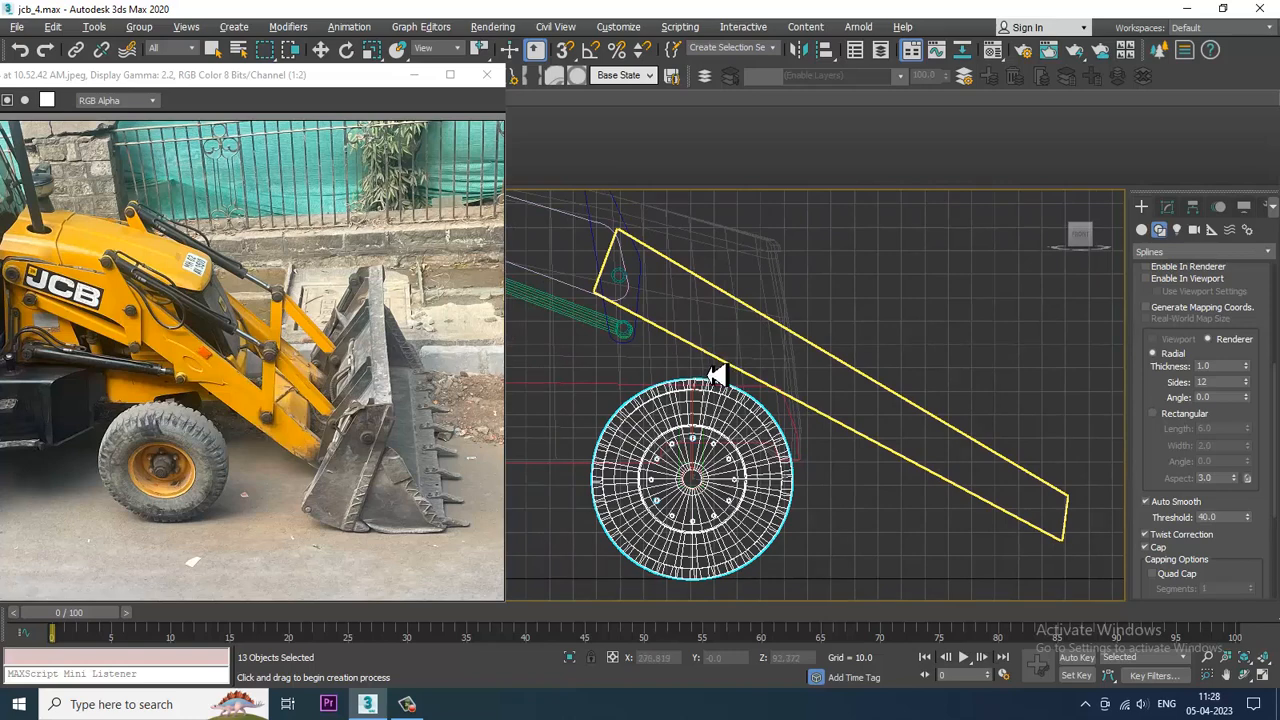
{"action": "left_click", "coordinate": [706, 363]}
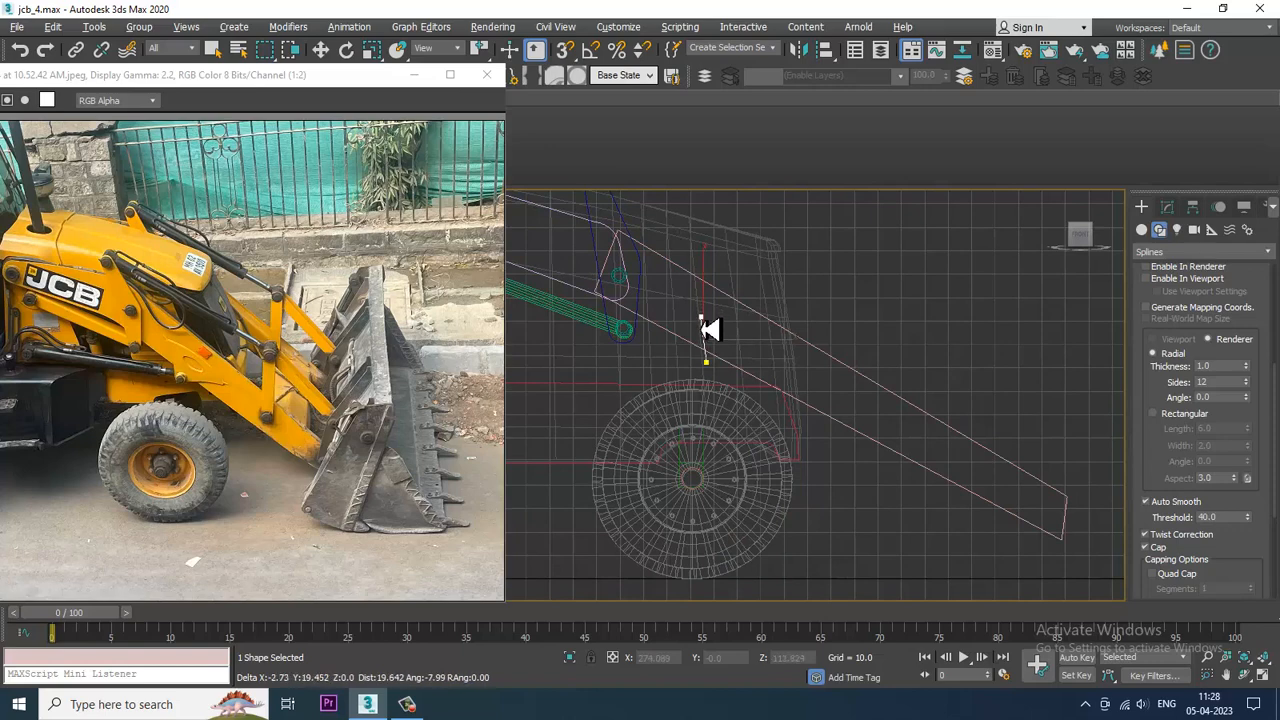
{"action": "left_click", "coordinate": [701, 318]}
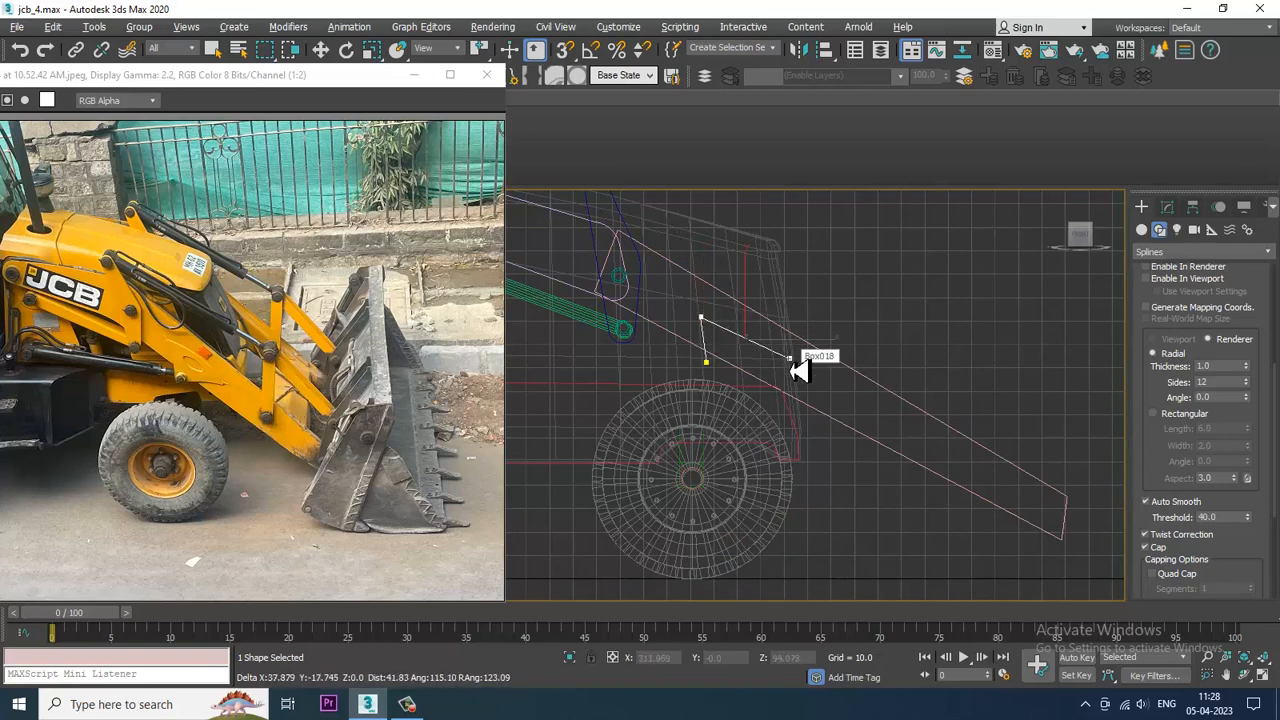
{"action": "left_click", "coordinate": [792, 364]}
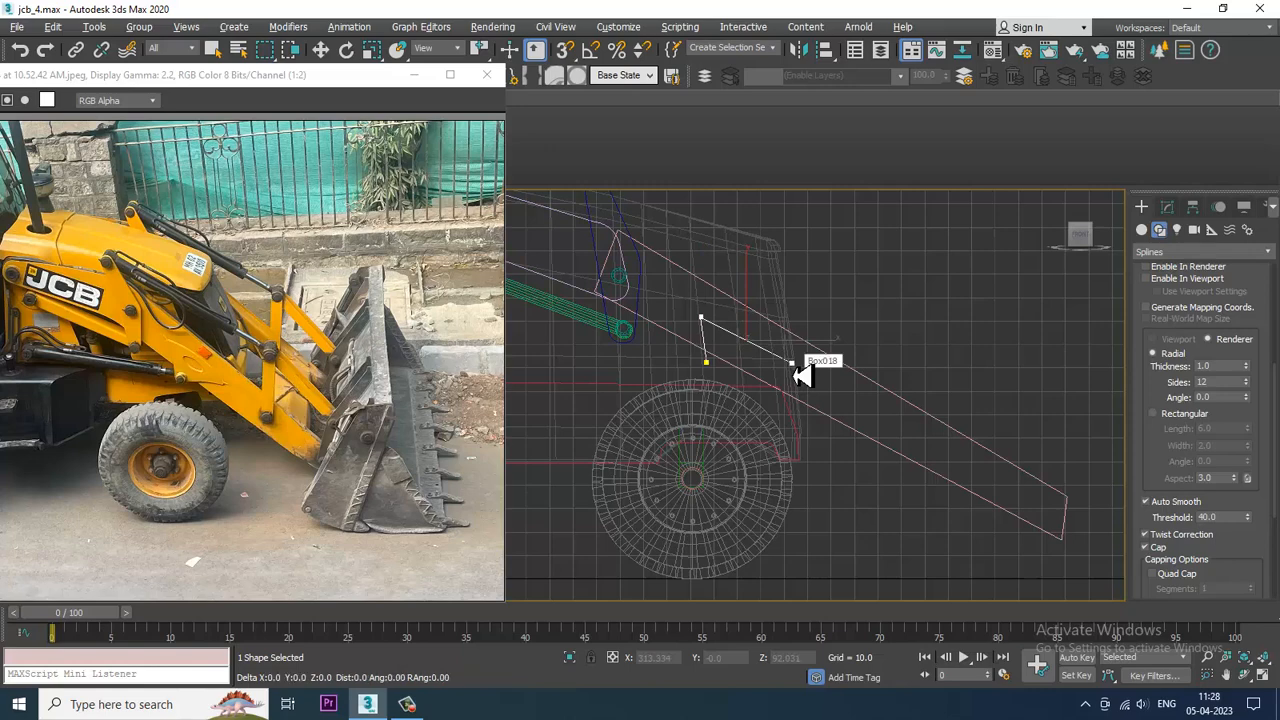
{"action": "left_click", "coordinate": [709, 365]}
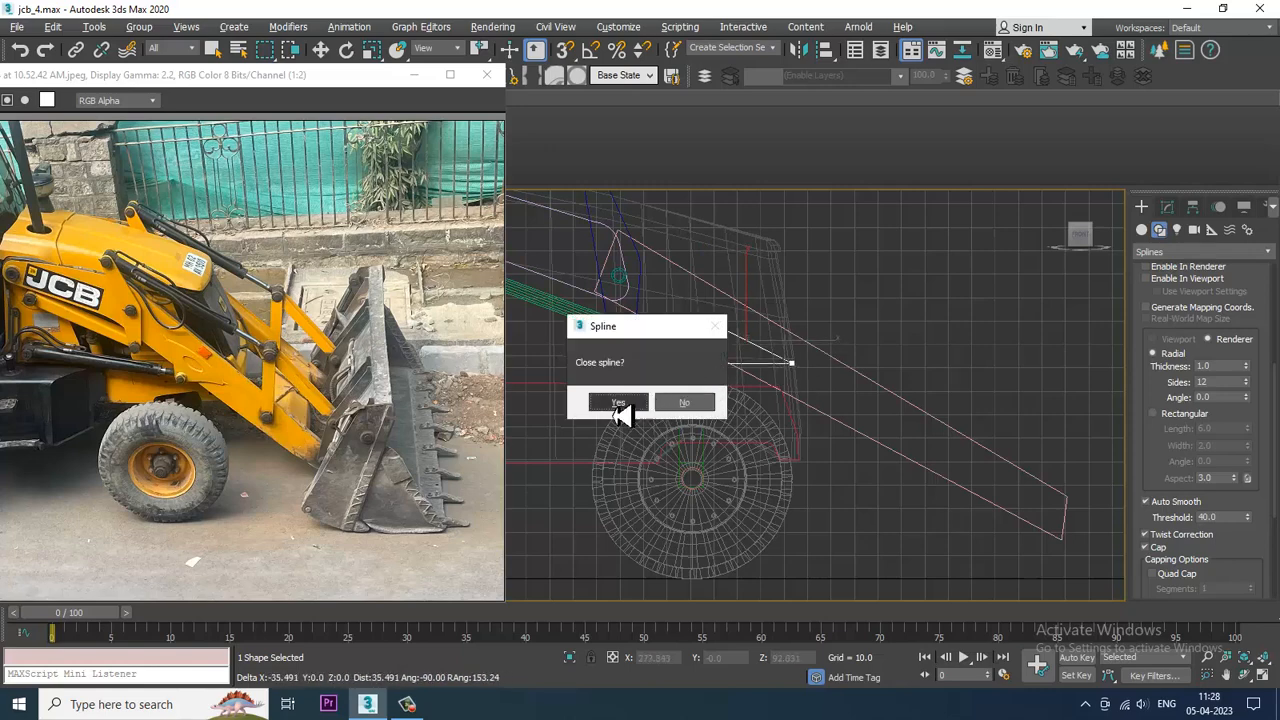
{"action": "left_click", "coordinate": [619, 403]}
Refine the triangle's sloping edge with one extra vertex, make it smooth and move it to about X 294.227, Z 104.317
{"action": "scroll", "coordinate": [729, 406], "scroll_direction": "up", "scroll_amount": 3}
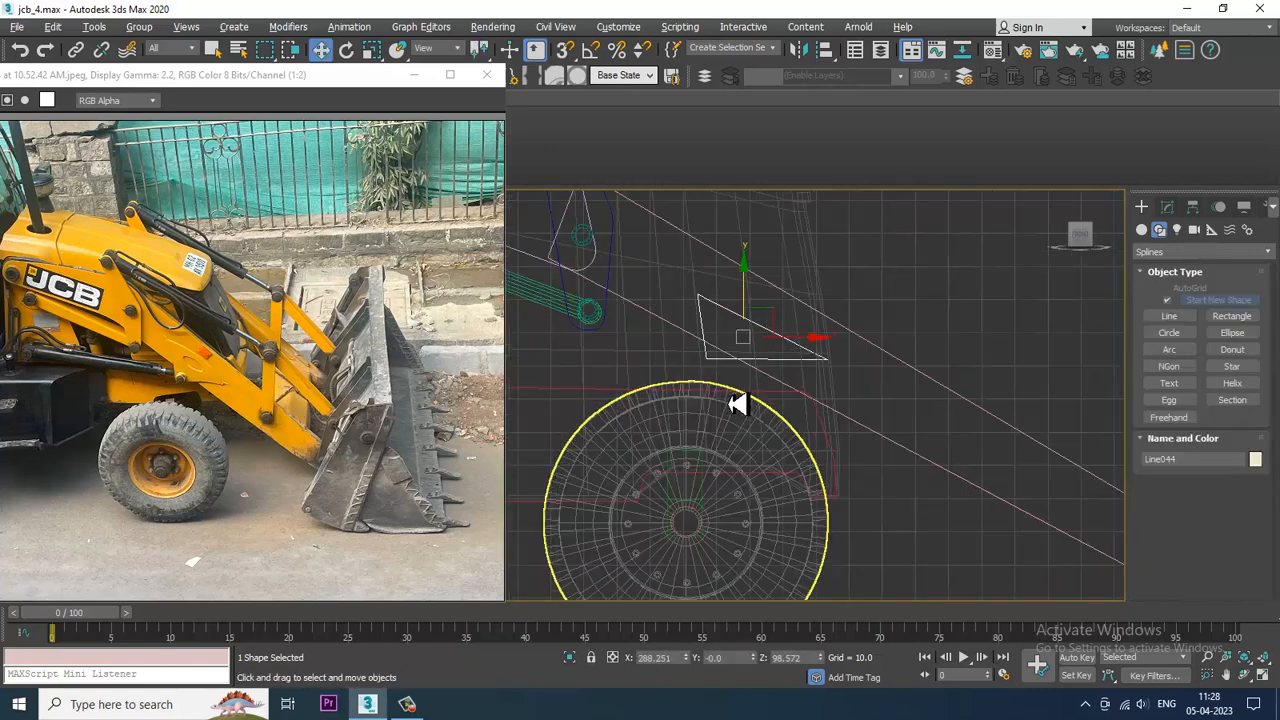
{"action": "left_click_drag", "start_coordinate": [693, 355], "coordinate": [743, 398]}
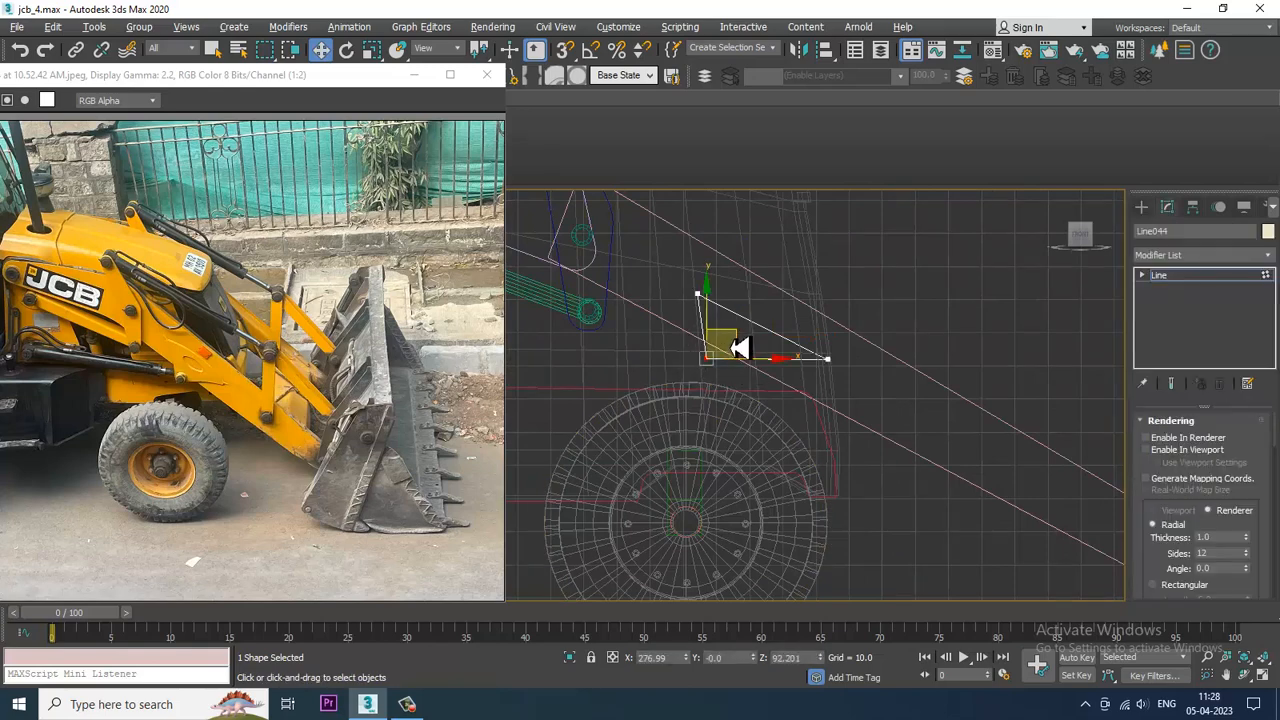
{"action": "right_click", "coordinate": [722, 310]}
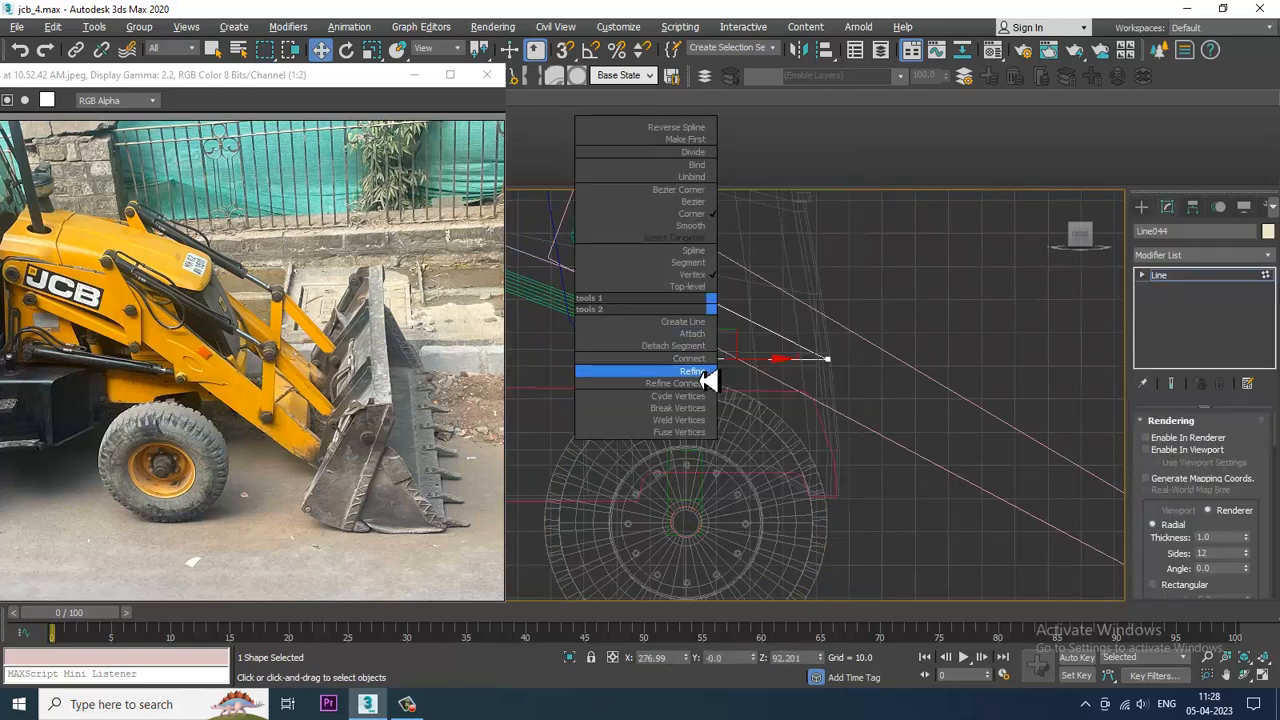
{"action": "left_click", "coordinate": [693, 371]}
{"action": "key", "text": "w"}
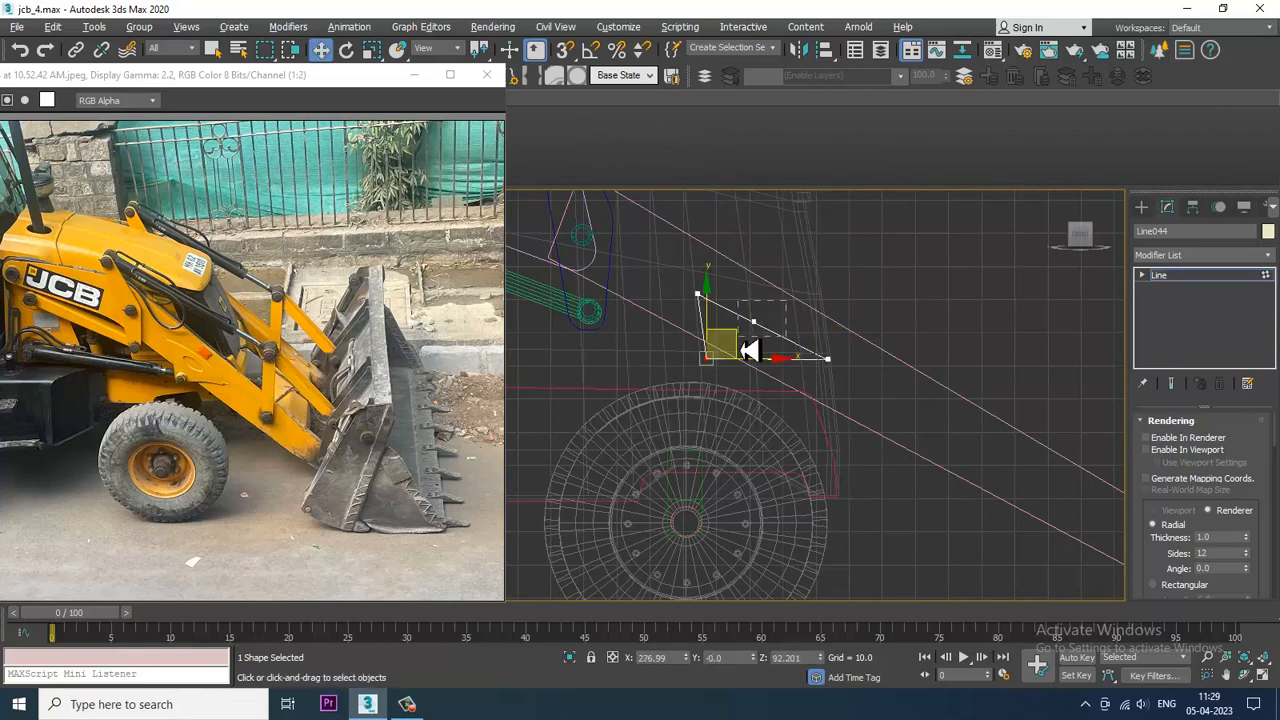
{"action": "right_click", "coordinate": [749, 349]}
{"action": "left_click", "coordinate": [737, 254]}
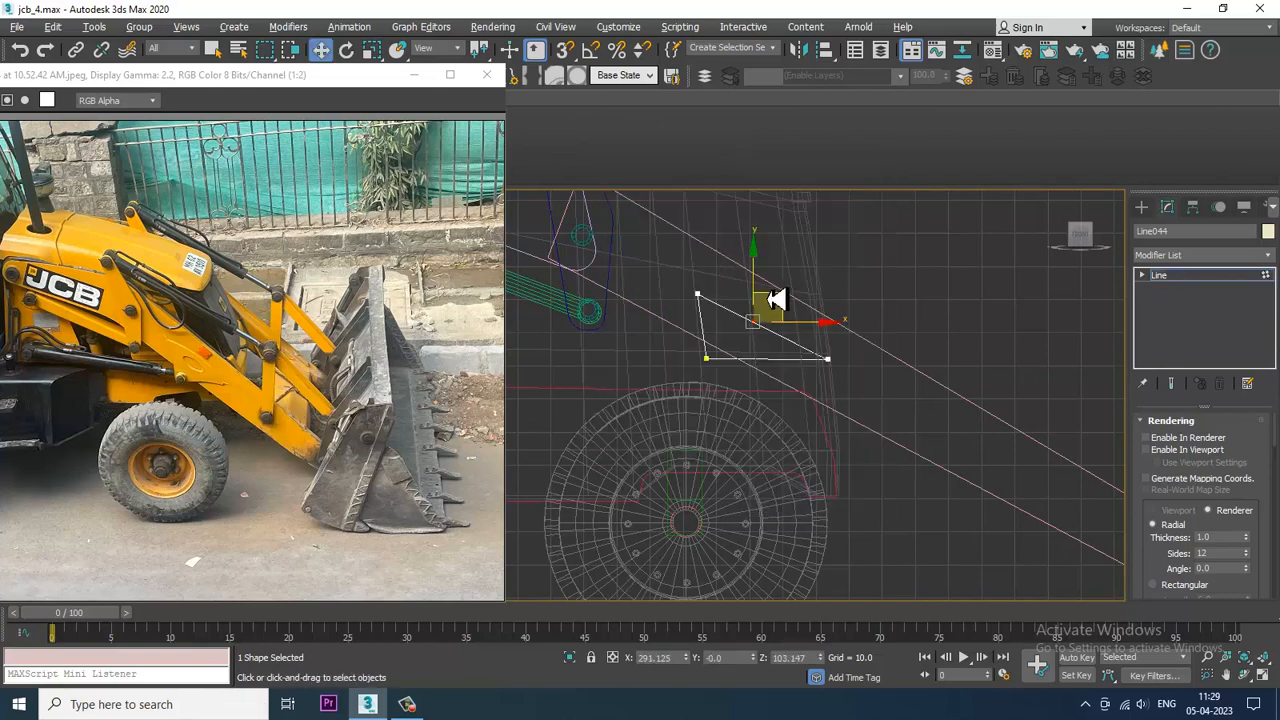
{"action": "left_click_drag", "start_coordinate": [788, 308], "coordinate": [792, 298]}
Move the profile's pointed front corner to about X 312.783, Z 89.976 and raise its upper corner to about Z 112.801
{"action": "scroll", "coordinate": [797, 354], "scroll_direction": "up", "scroll_amount": 2}
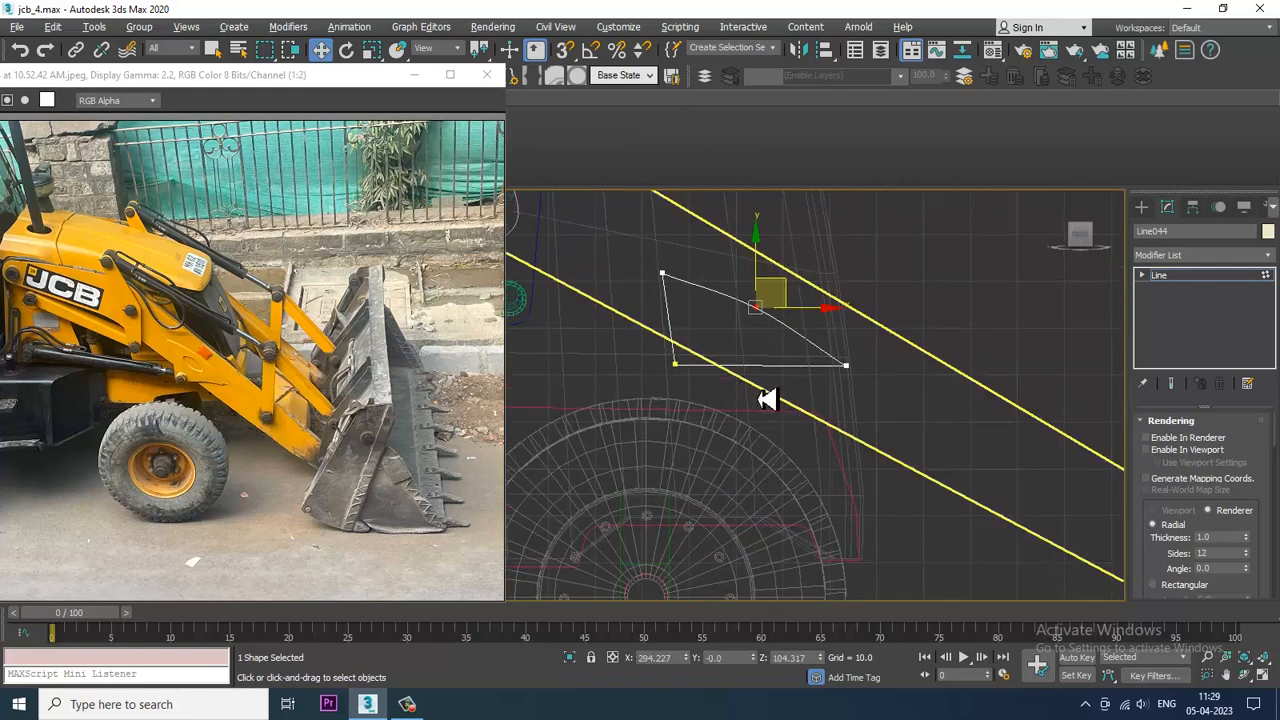
{"action": "left_click_drag", "start_coordinate": [880, 407], "coordinate": [858, 332]}
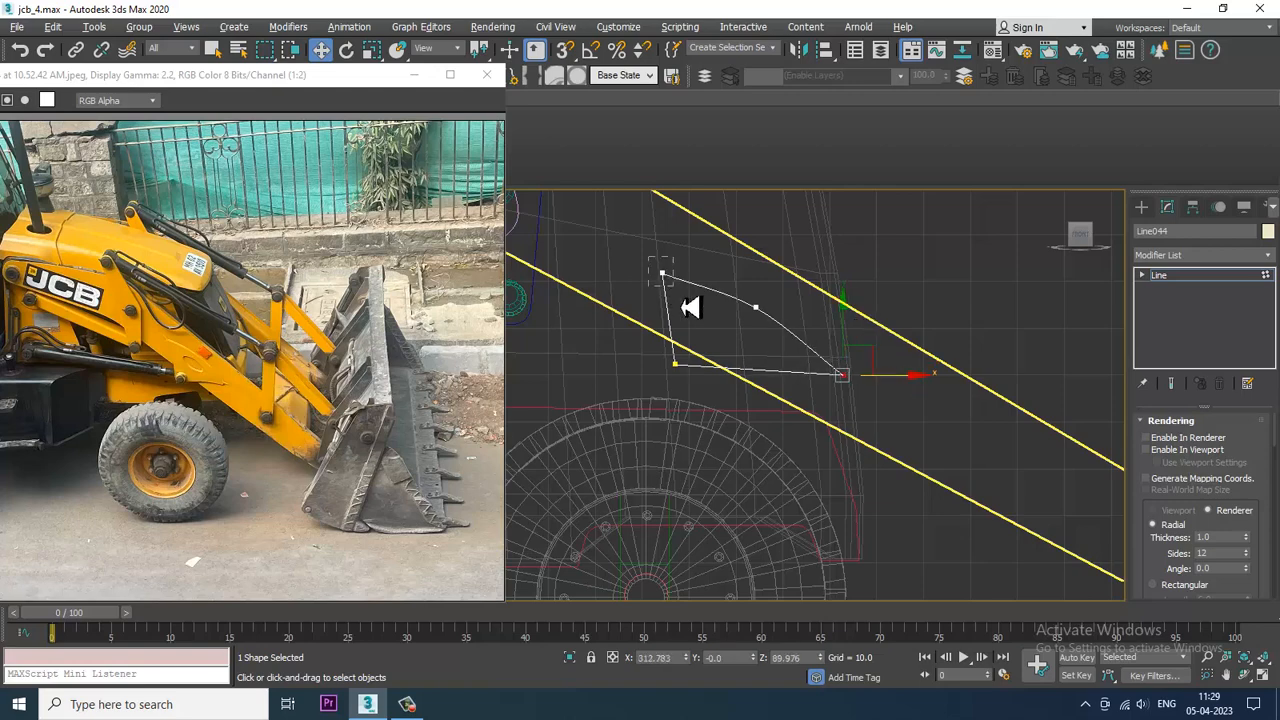
{"action": "left_click", "coordinate": [663, 273]}
{"action": "left_click_drag", "start_coordinate": [663, 257], "coordinate": [663, 255]}
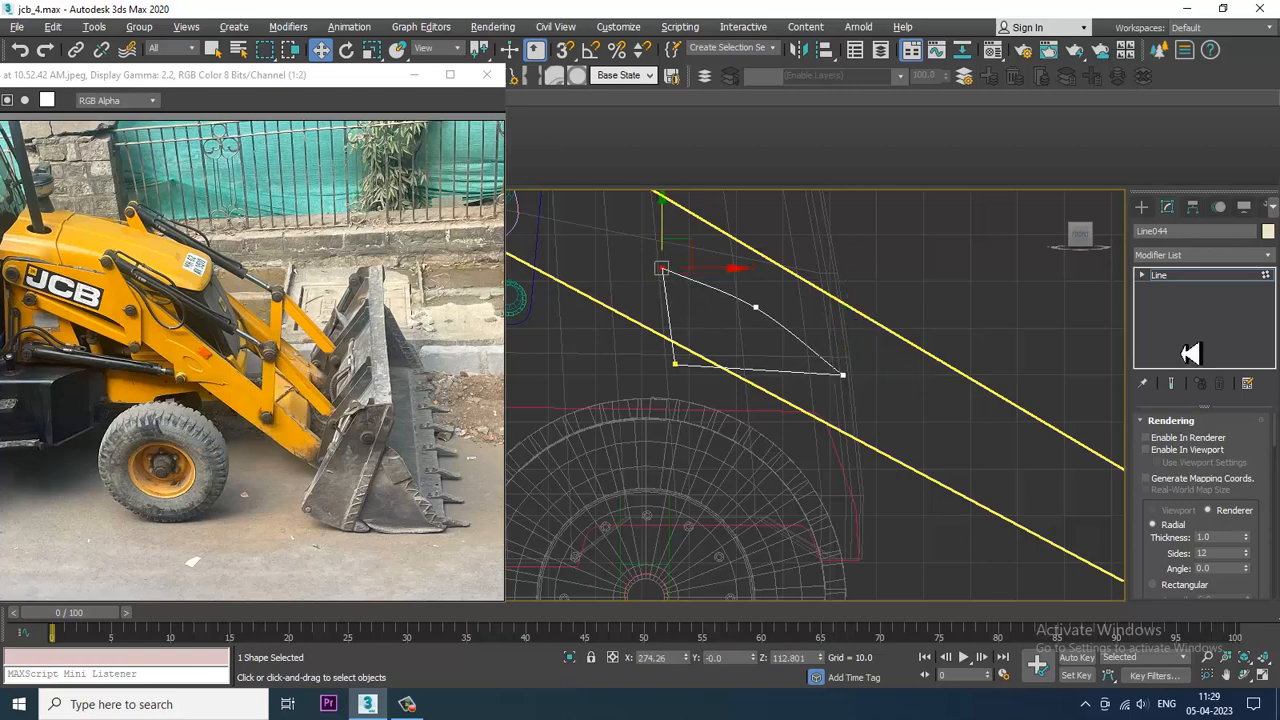
Finish vertex editing and apply an Extrude modifier to the curved profile above the front wheel
{"action": "left_click", "coordinate": [1198, 258]}
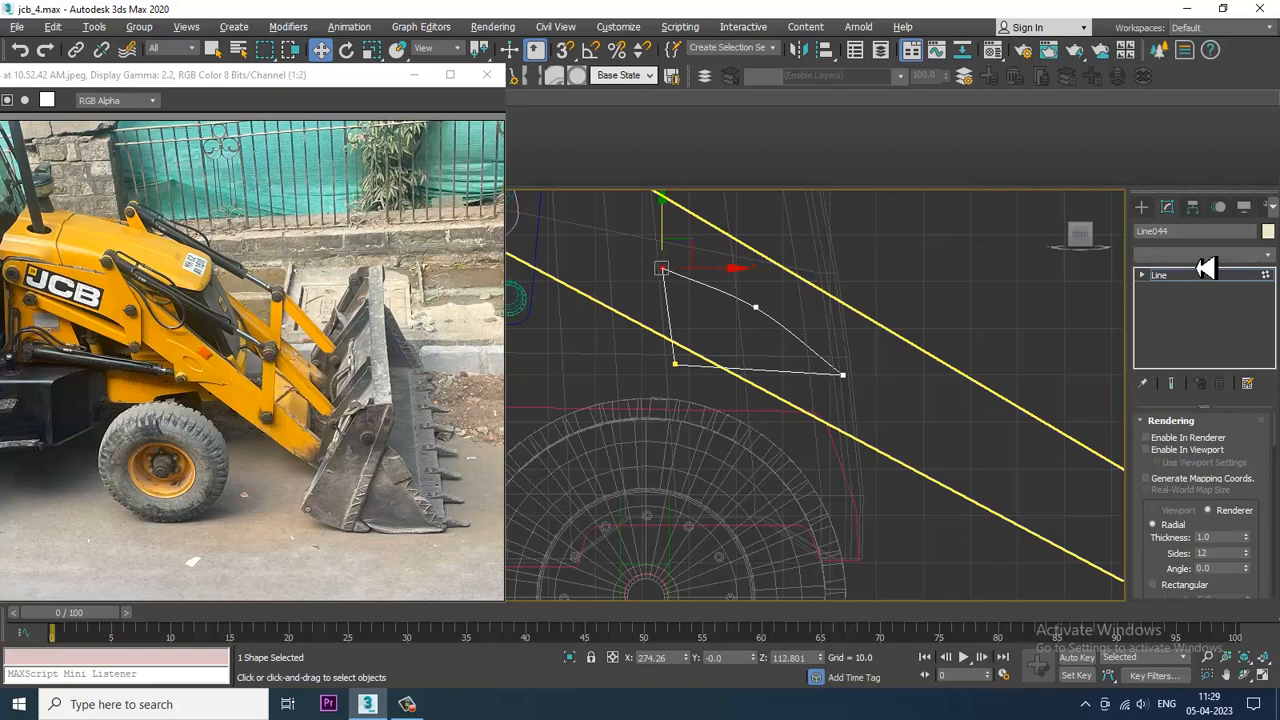
{"action": "left_click", "coordinate": [1210, 284]}
{"action": "left_click", "coordinate": [1215, 257]}
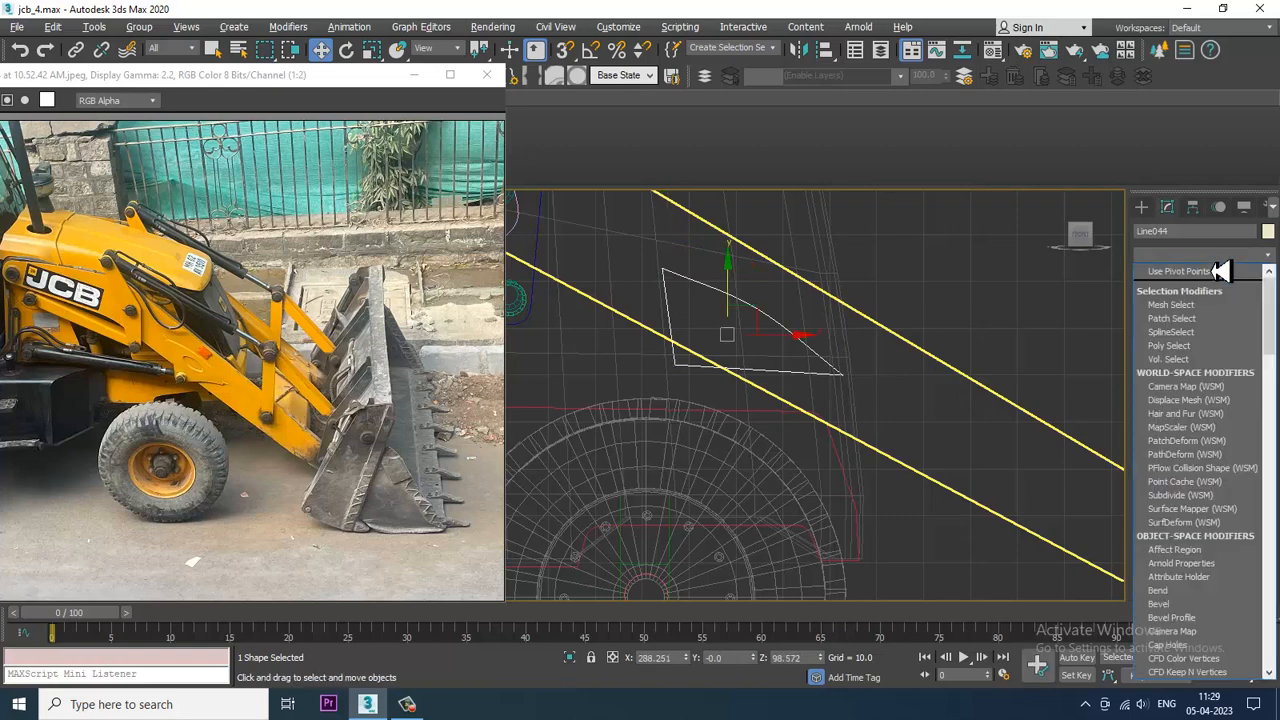
{"action": "scroll", "coordinate": [1212, 370], "scroll_direction": "down", "scroll_amount": 2}
{"action": "type", "text": "ex"}
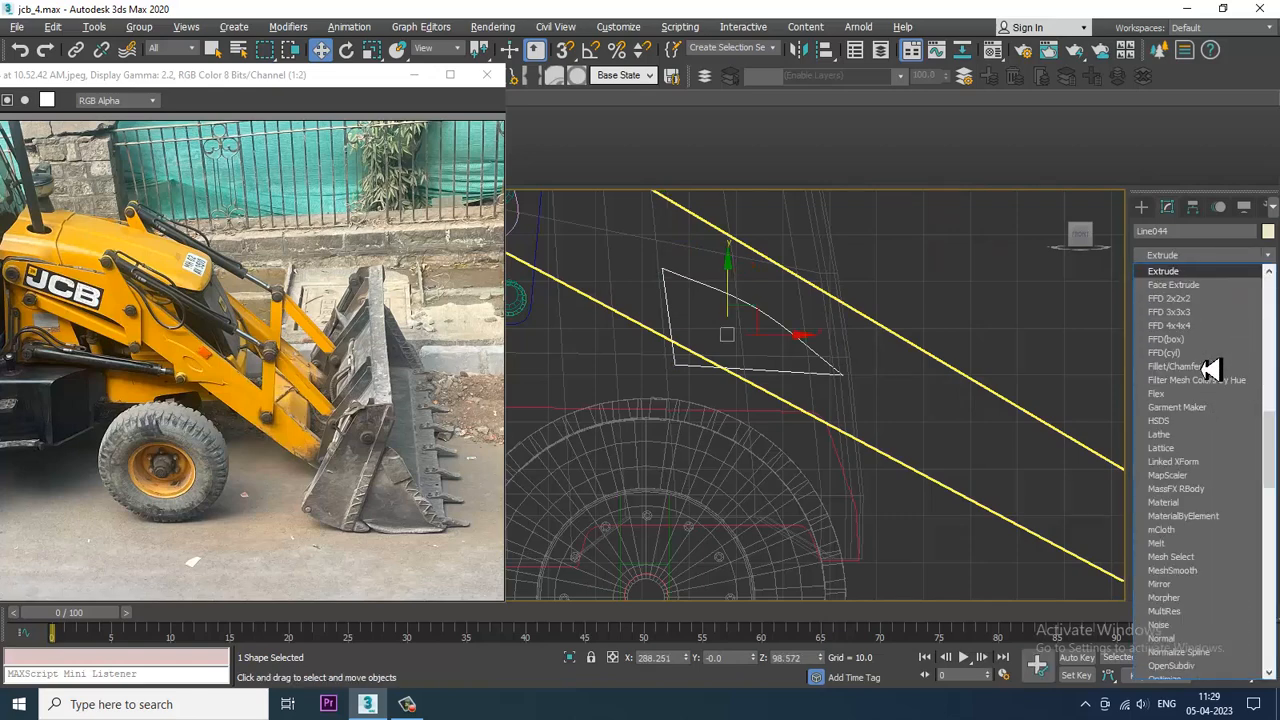
{"action": "key", "text": "Return"}
{"action": "key", "text": "alt+w"}
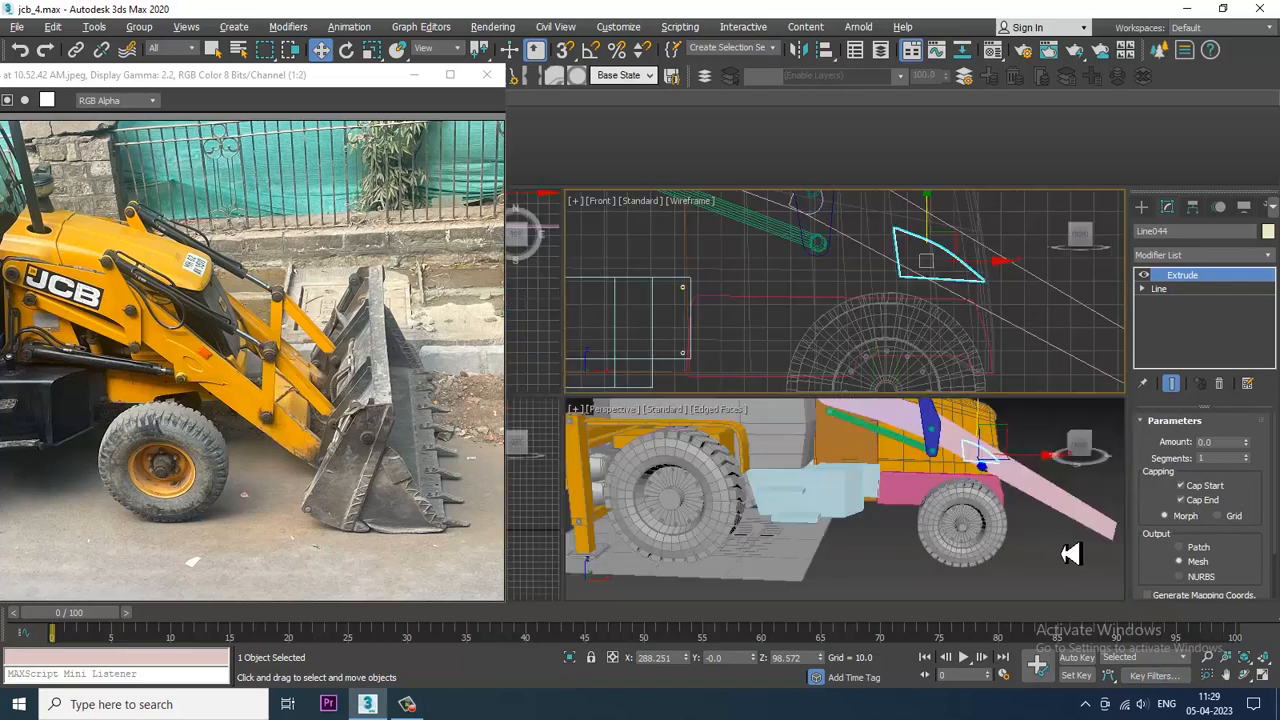
Give the curved plate an extrusion amount of 1.0 and move it along Y to about -32.802, against the loader arm
{"action": "middle_click_drag", "start_coordinate": [1071, 554], "coordinate": [1051, 553]}
{"action": "key", "text": "alt+w"}
{"action": "middle_click_drag", "start_coordinate": [1014, 426], "coordinate": [891, 420], "text": "alt"}
{"action": "scroll", "coordinate": [880, 408], "scroll_direction": "up", "scroll_amount": 2}
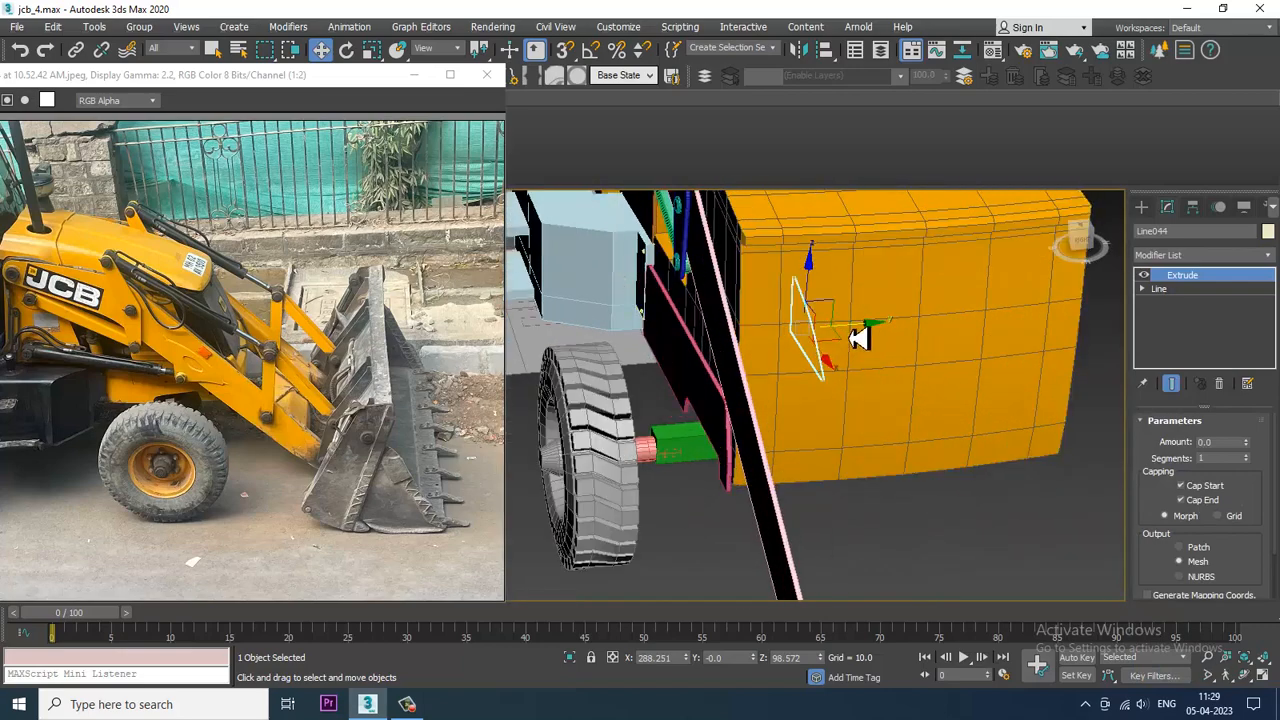
{"action": "left_click_drag", "start_coordinate": [858, 338], "coordinate": [771, 357]}
{"action": "scroll", "coordinate": [769, 356], "scroll_direction": "up", "scroll_amount": 2}
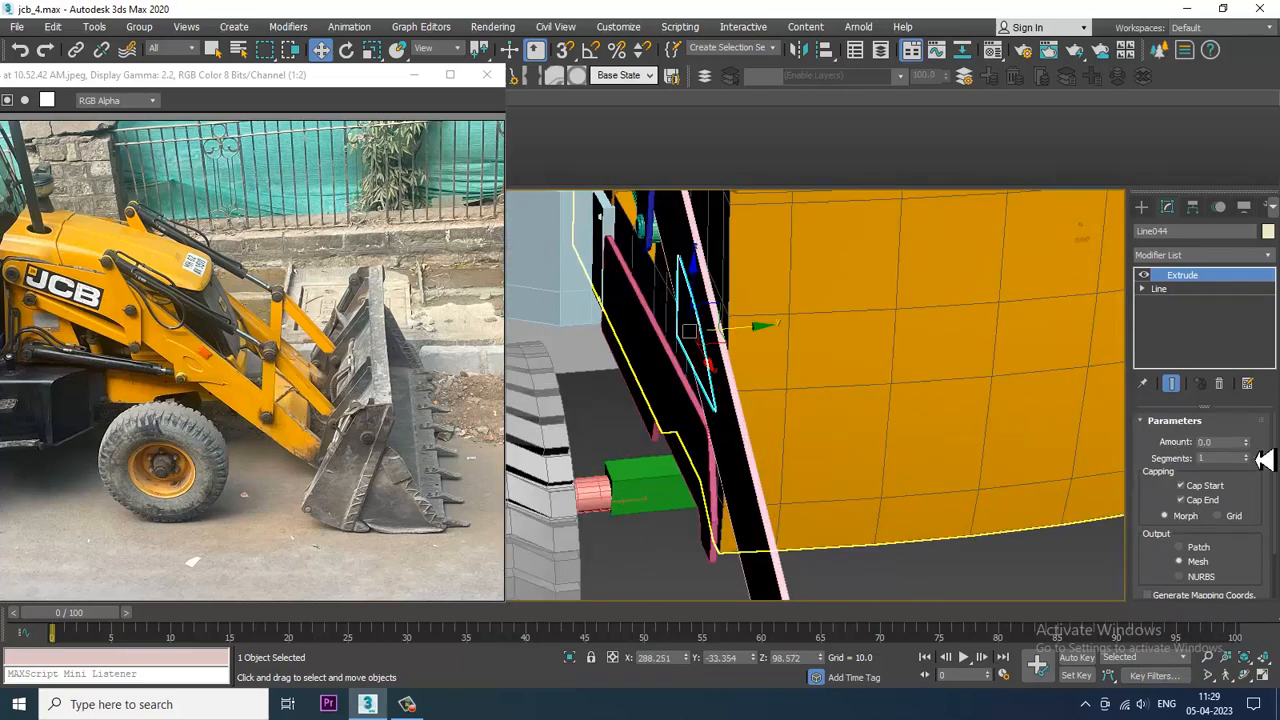
{"action": "left_click_drag", "start_coordinate": [1246, 445], "coordinate": [1247, 441]}
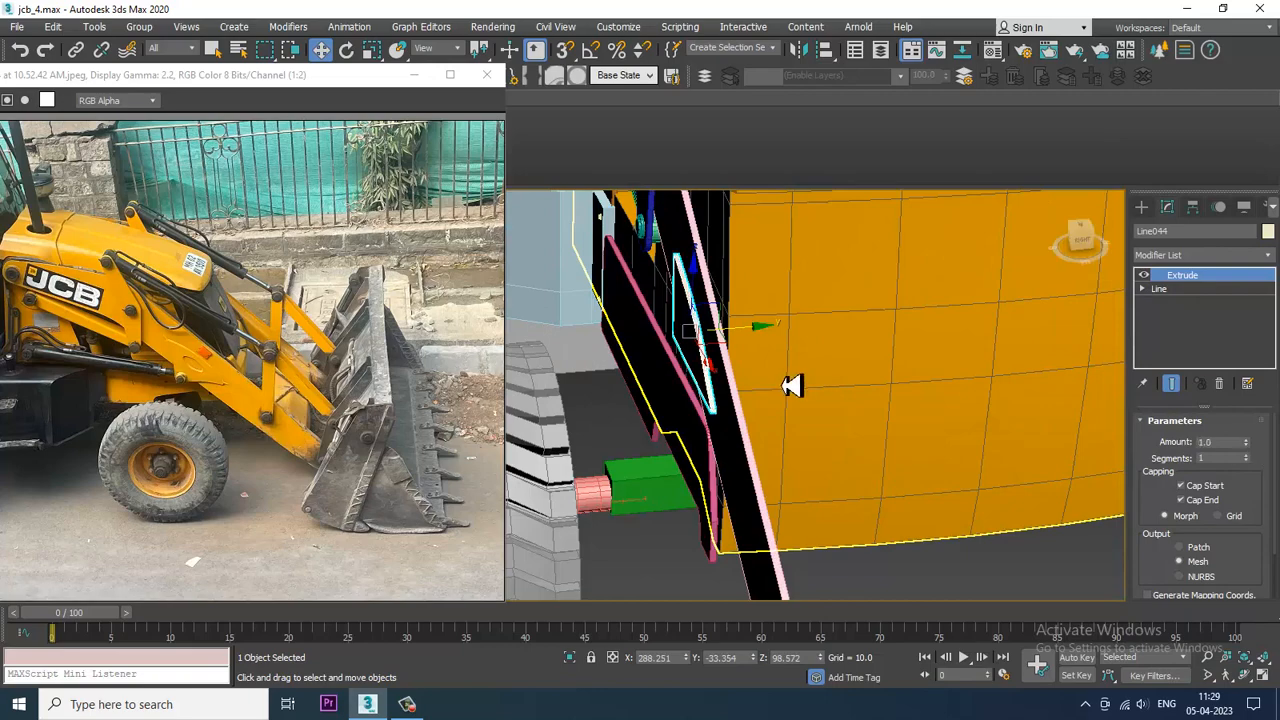
{"action": "scroll", "coordinate": [773, 374], "scroll_direction": "up", "scroll_amount": 3}
{"action": "left_click_drag", "start_coordinate": [645, 291], "coordinate": [655, 291]}
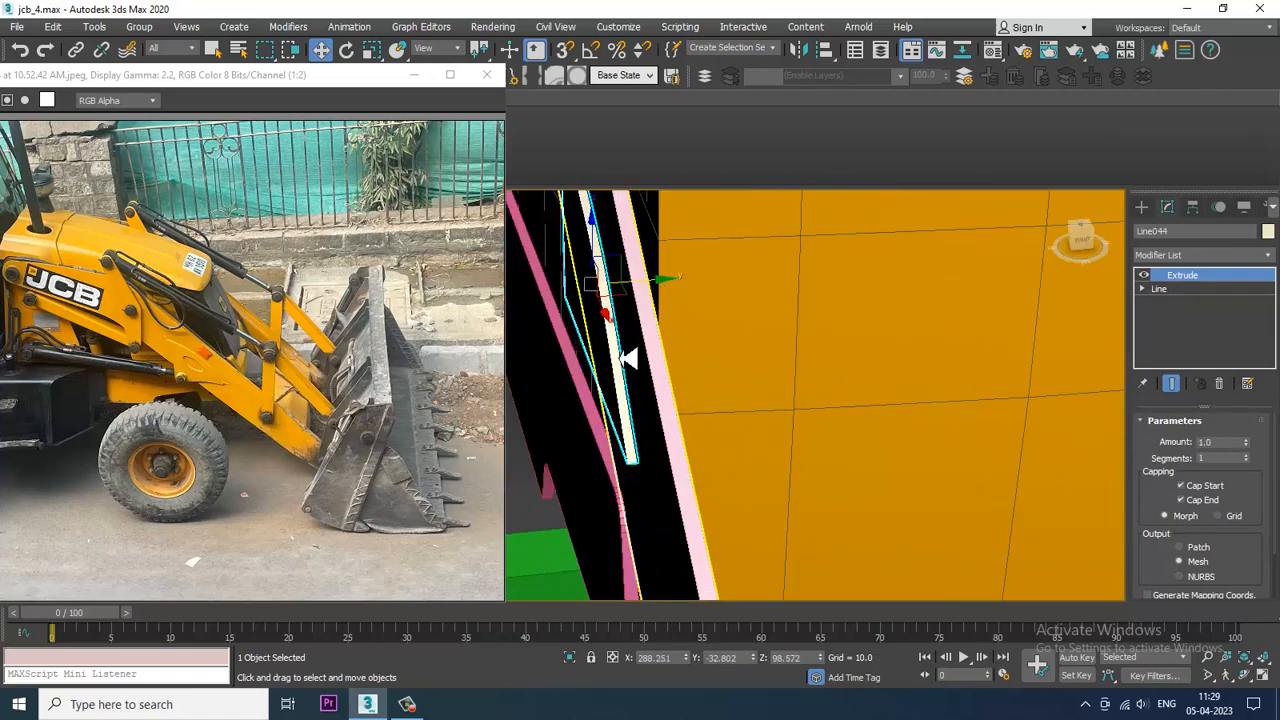
{"action": "middle_click_drag", "start_coordinate": [628, 358], "coordinate": [782, 359], "text": "alt"}
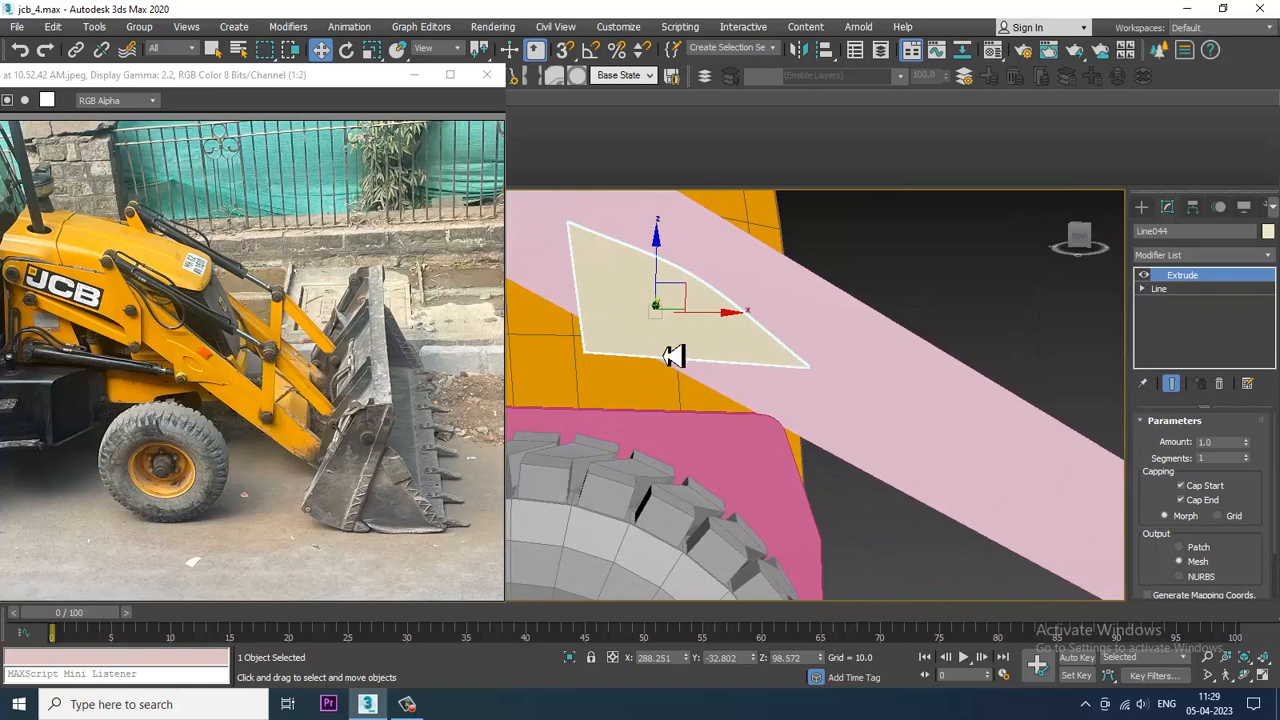
Return to the plate's line profile and refine its rear and lower edges with one extra vertex each
{"action": "mouse_move", "coordinate": [705, 351]}
{"action": "middle_mouse_down"}
{"action": "mouse_move", "coordinate": [780, 365]}
{"action": "mouse_move", "coordinate": [725, 353]}
{"action": "middle_mouse_up"}
{"action": "scroll", "coordinate": [720, 353], "scroll_direction": "up", "scroll_amount": 2}
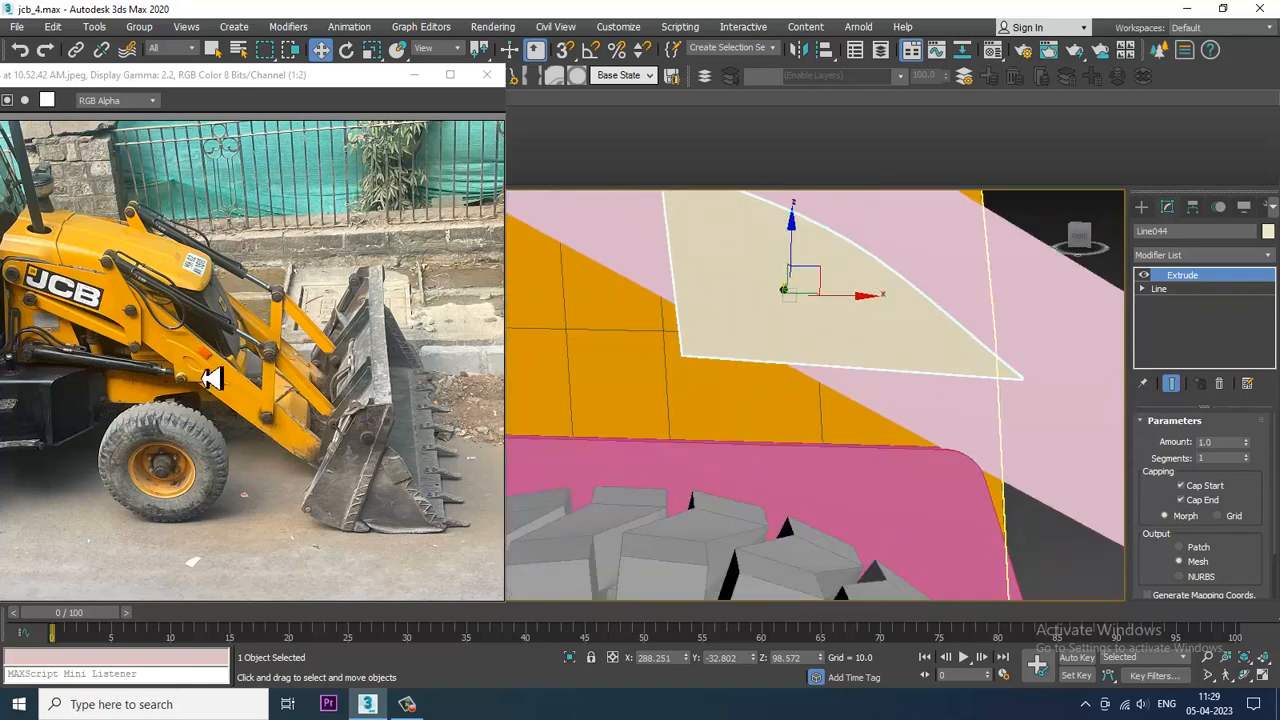
{"action": "middle_click_drag", "start_coordinate": [808, 300], "coordinate": [757, 329], "text": "alt"}
{"action": "right_click", "coordinate": [749, 314]}
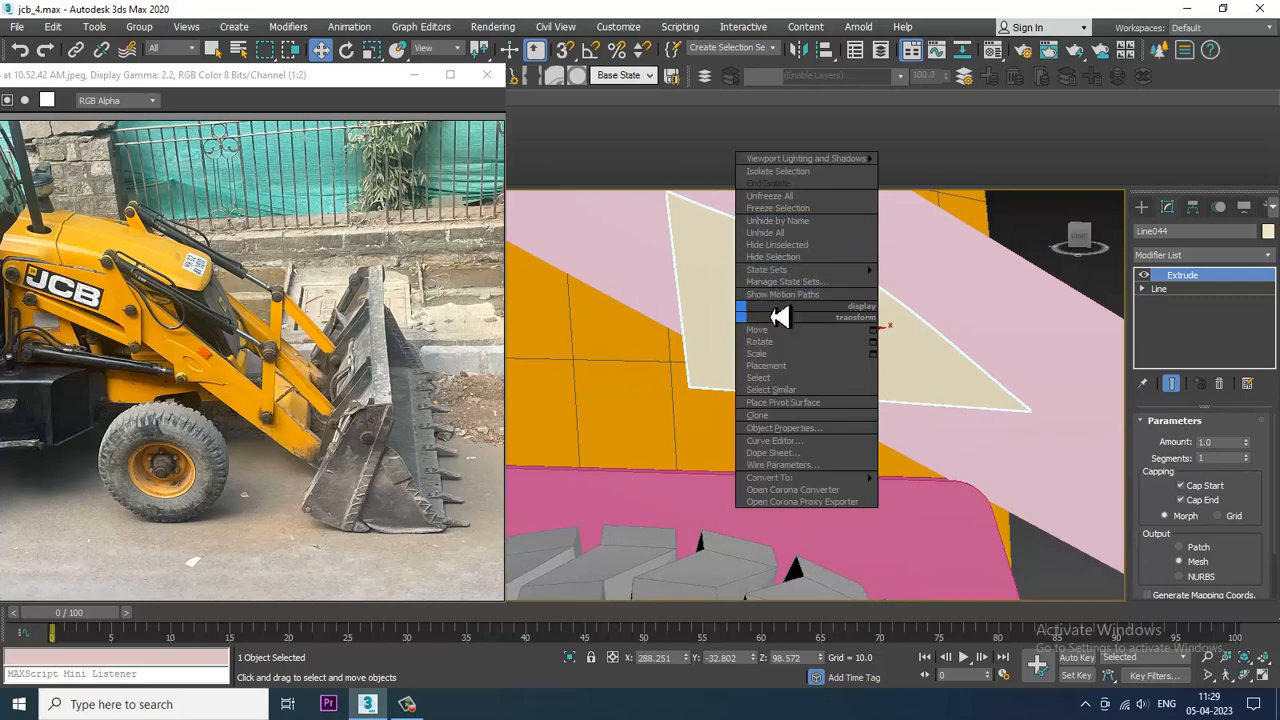
{"action": "left_click", "coordinate": [1172, 290]}
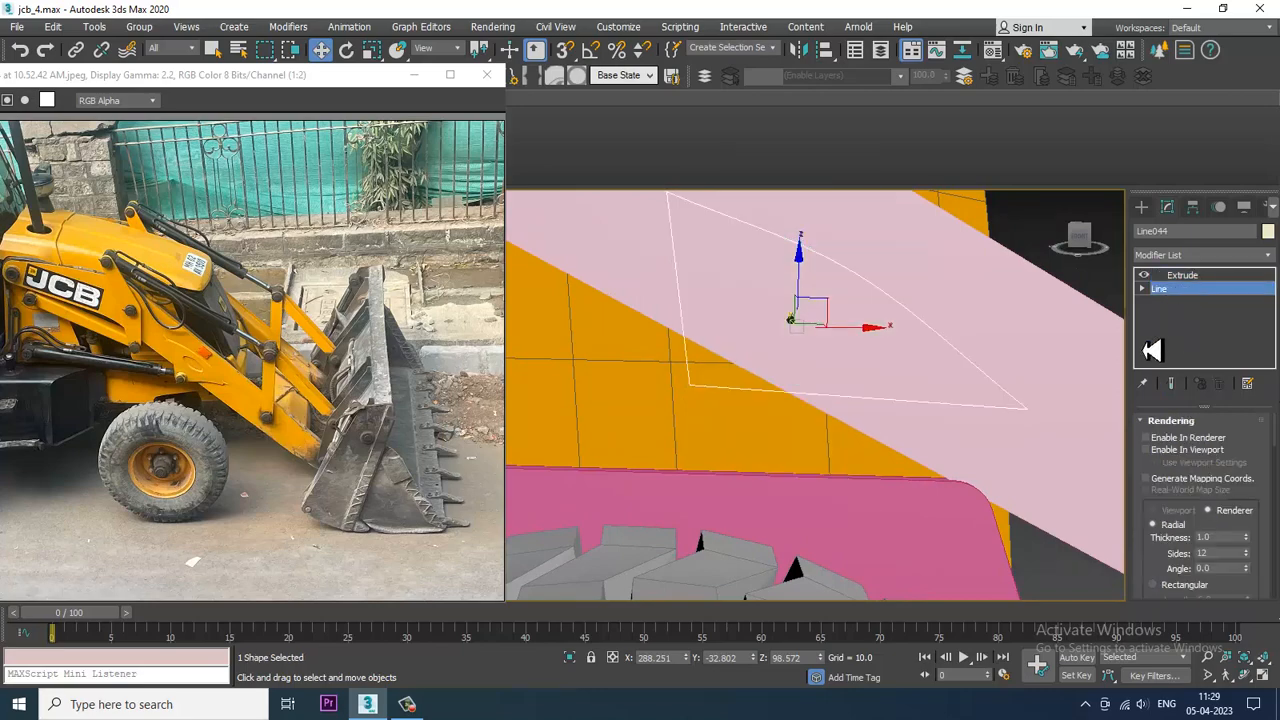
{"action": "key", "text": "alt+w"}
{"action": "key", "text": "alt+w"}
{"action": "scroll", "coordinate": [943, 318], "scroll_direction": "up", "scroll_amount": 2}
{"action": "middle_click_drag", "start_coordinate": [886, 349], "coordinate": [1058, 376]}
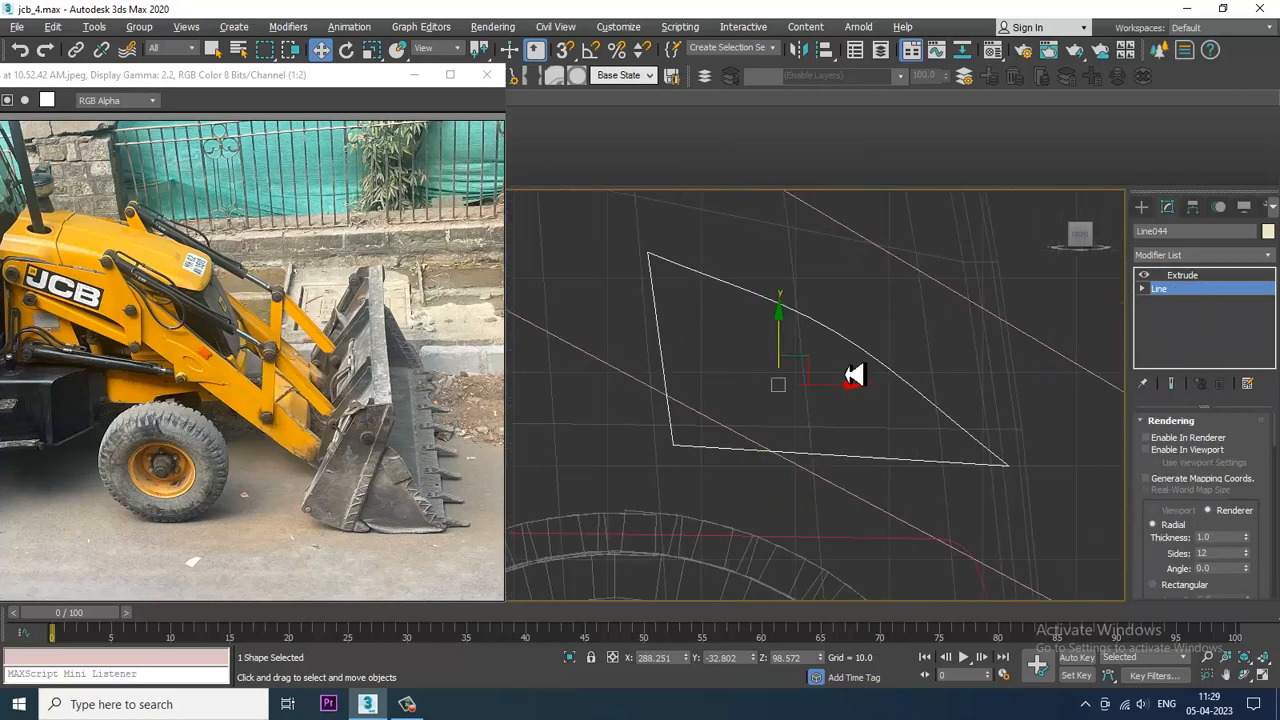
{"action": "right_click", "coordinate": [786, 372]}
{"action": "left_click", "coordinate": [752, 437]}
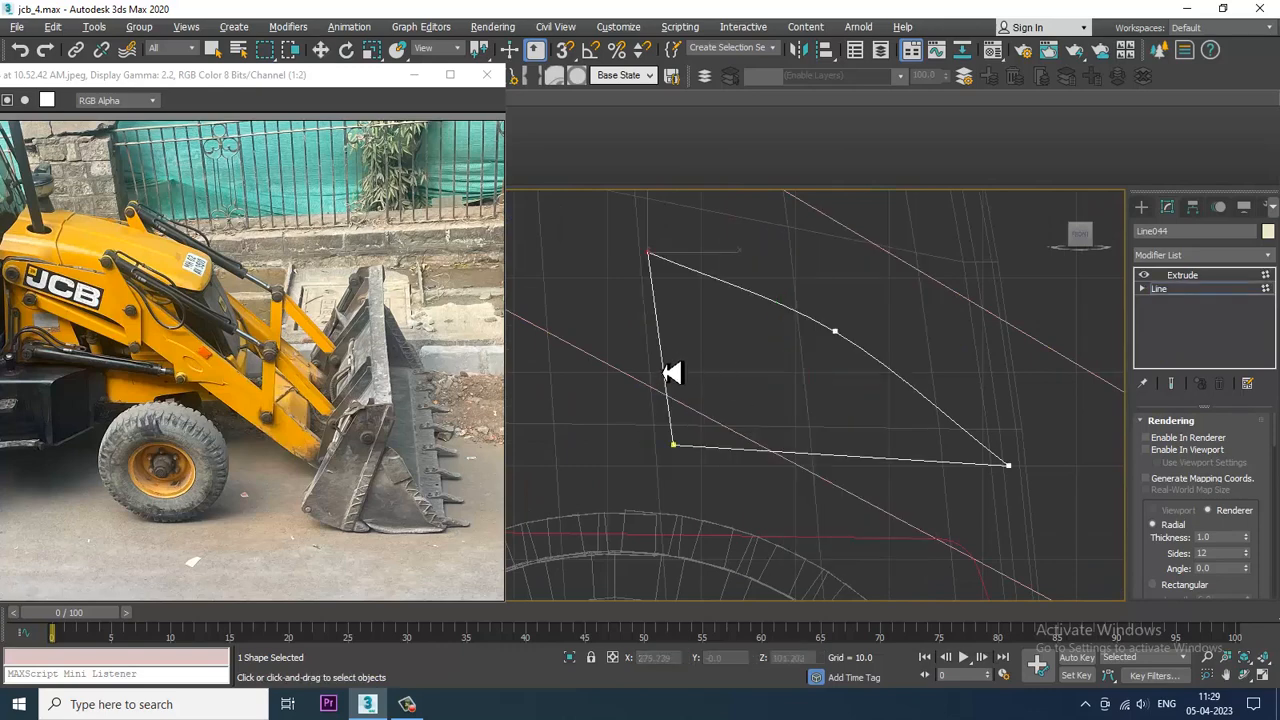
Make the added vertices on the profile's lower and rear edges smooth
{"action": "key", "text": "w"}
{"action": "left_click", "coordinate": [850, 456]}
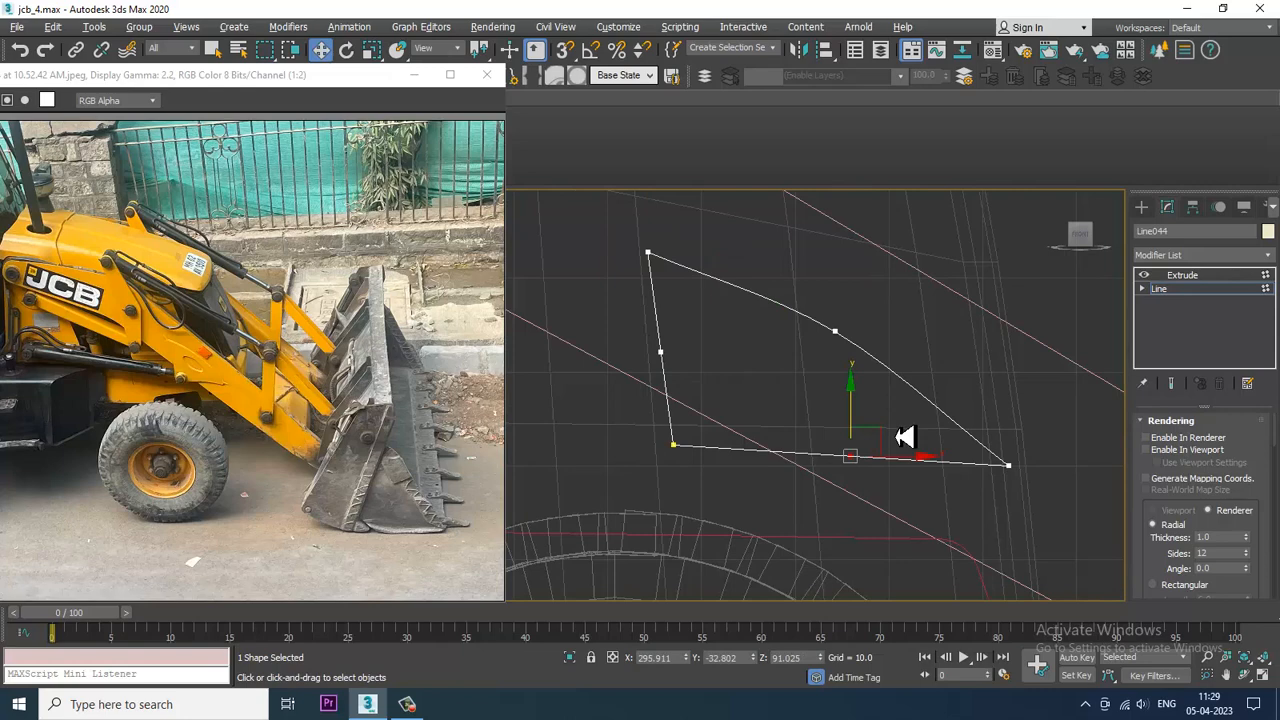
{"action": "right_click", "coordinate": [863, 476]}
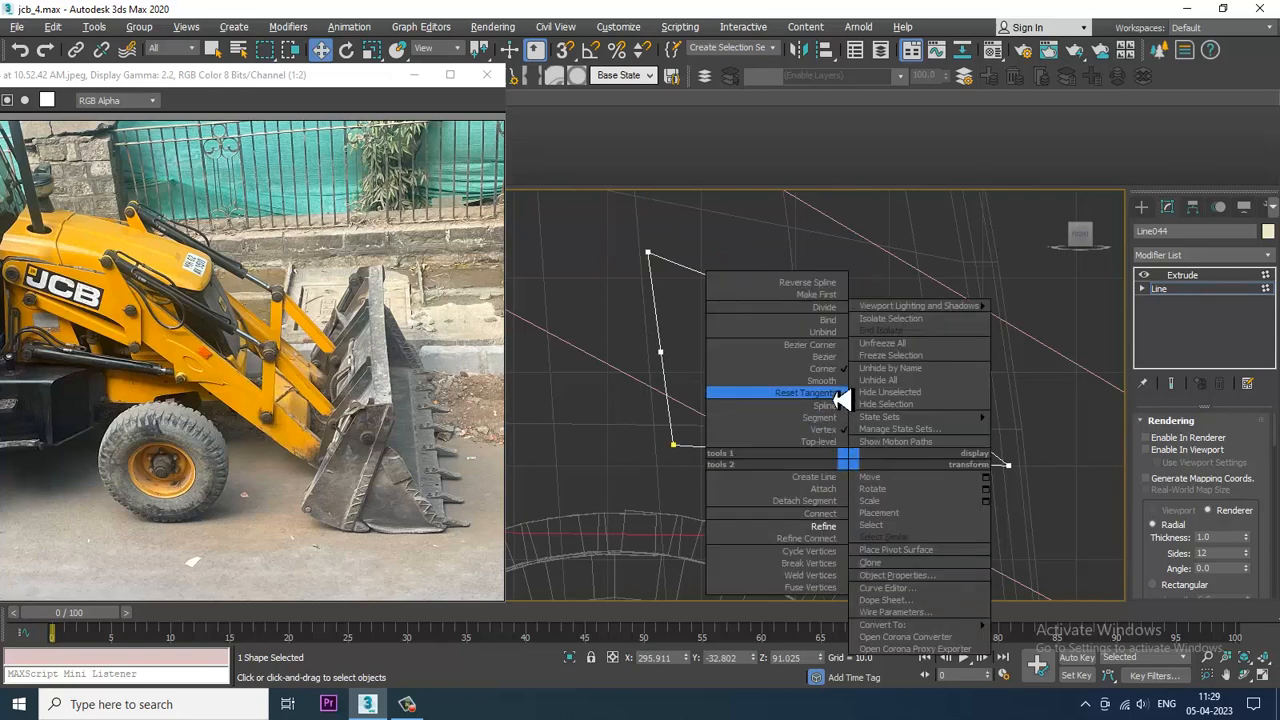
{"action": "left_click", "coordinate": [843, 391]}
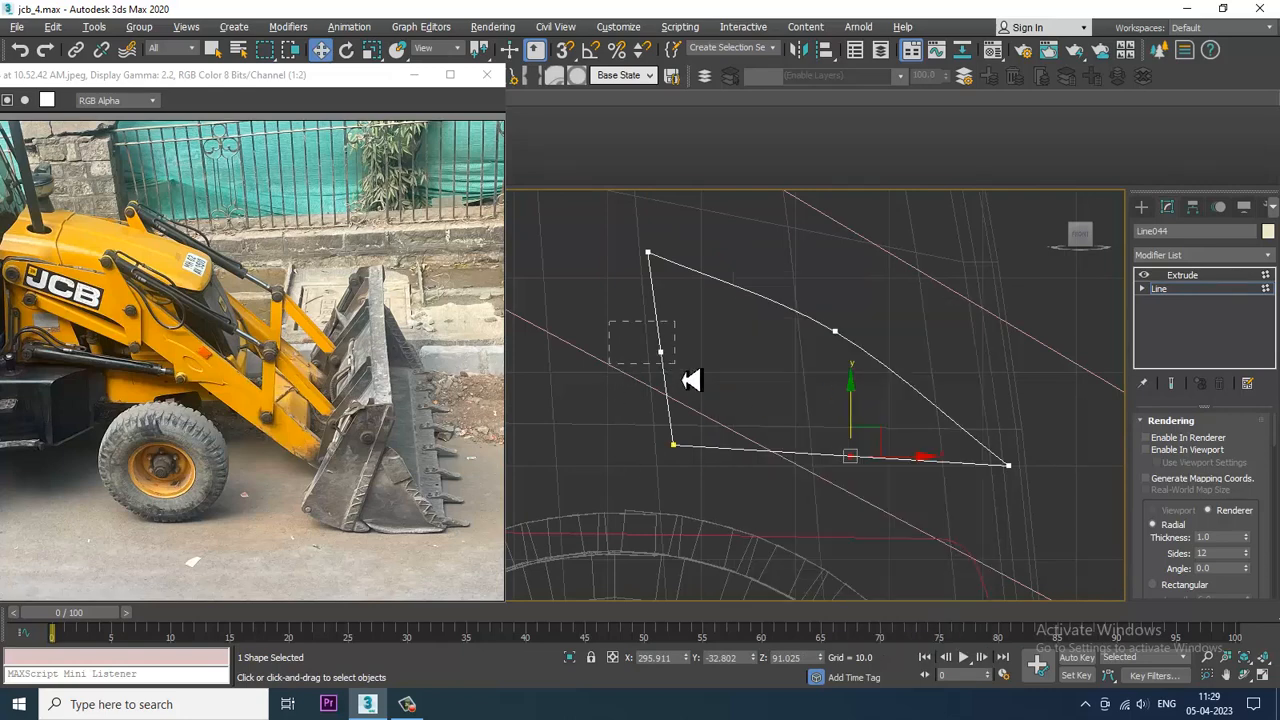
{"action": "left_click", "coordinate": [660, 352]}
{"action": "right_click", "coordinate": [666, 347]}
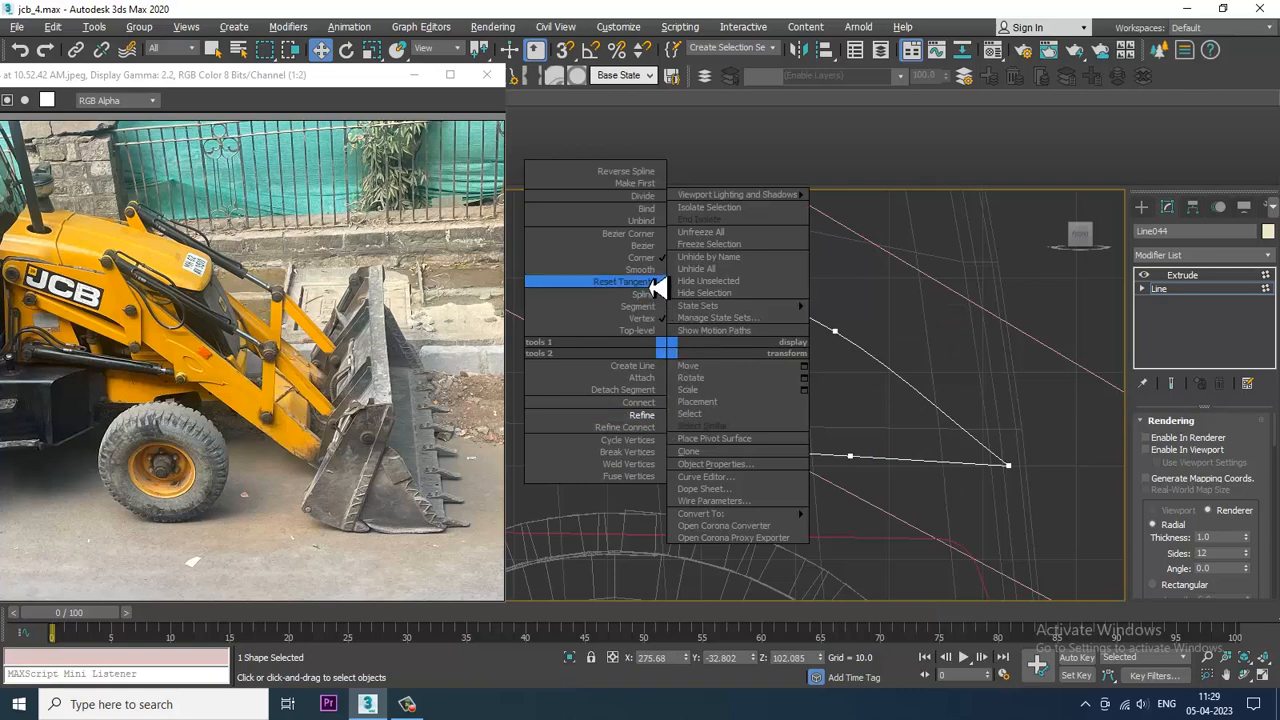
{"action": "left_click", "coordinate": [620, 282]}
Move the rear-edge vertex inward to about X 276.699 and the lower-edge vertex to about X 294.015, Z 91.637, then finish vertex editing
{"action": "left_click_drag", "start_coordinate": [726, 363], "coordinate": [741, 365]}
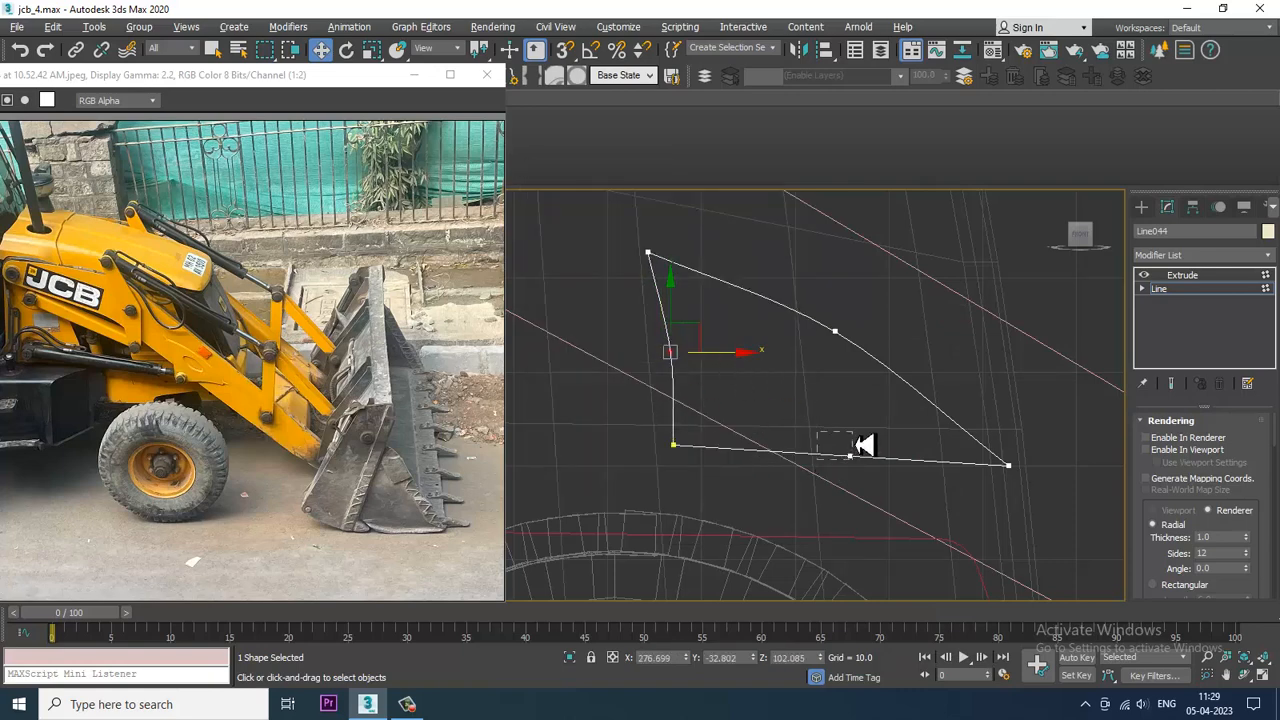
{"action": "left_click", "coordinate": [851, 453]}
{"action": "left_click_drag", "start_coordinate": [880, 440], "coordinate": [871, 436]}
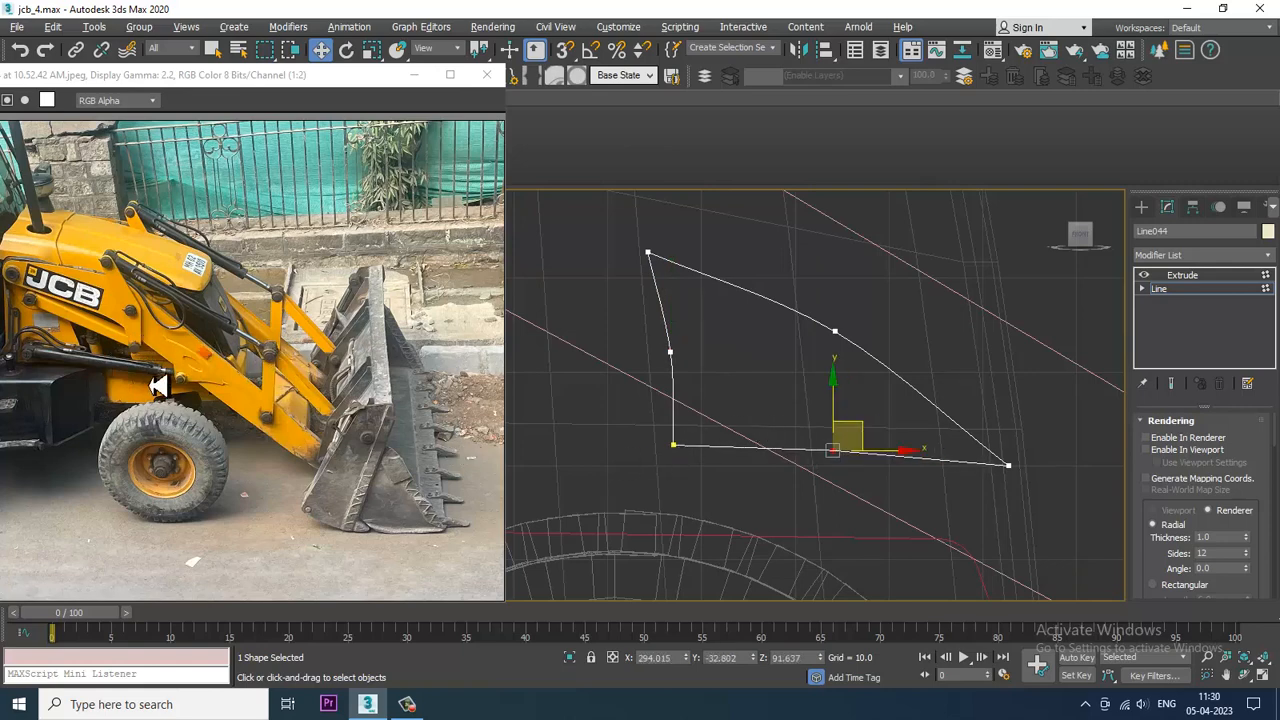
{"action": "left_click", "coordinate": [1234, 278]}
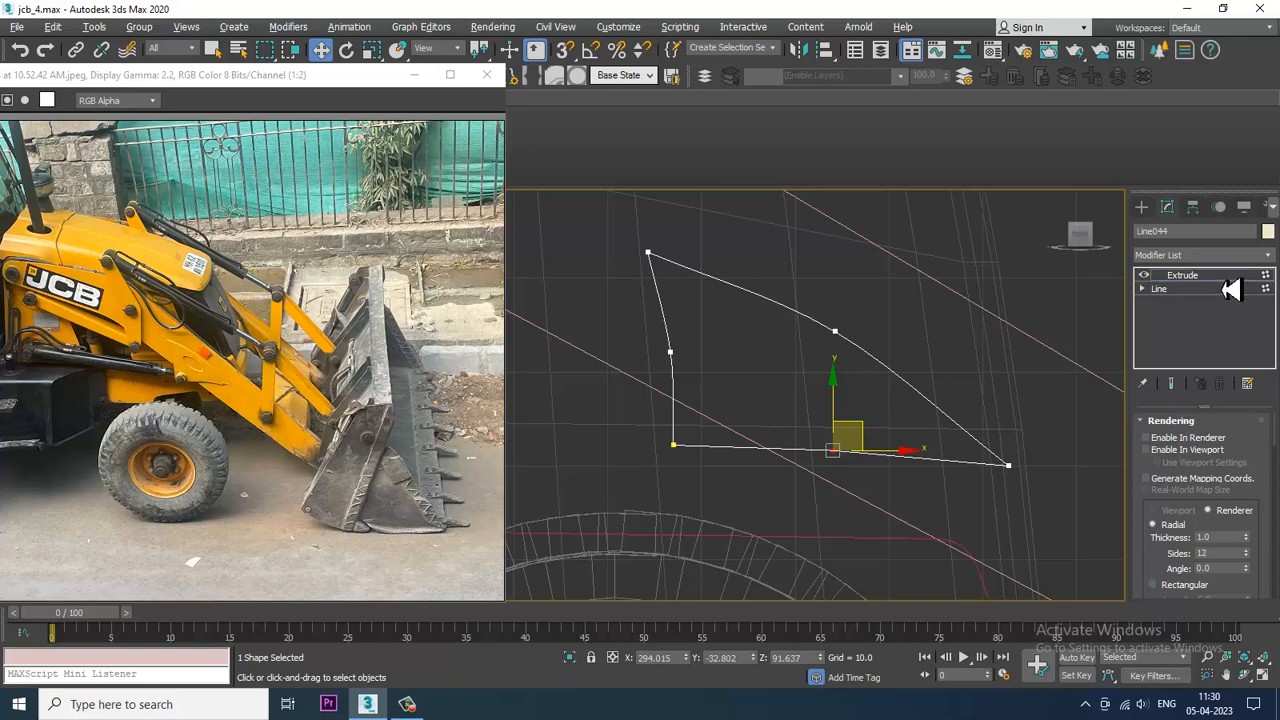
{"action": "middle_click_drag", "start_coordinate": [894, 303], "coordinate": [975, 307]}
Copy the upper pin cylinder of the blue lever to the plate's lower rear corner at about X 280.238, Z 94.484
{"action": "left_click", "coordinate": [1141, 207]}
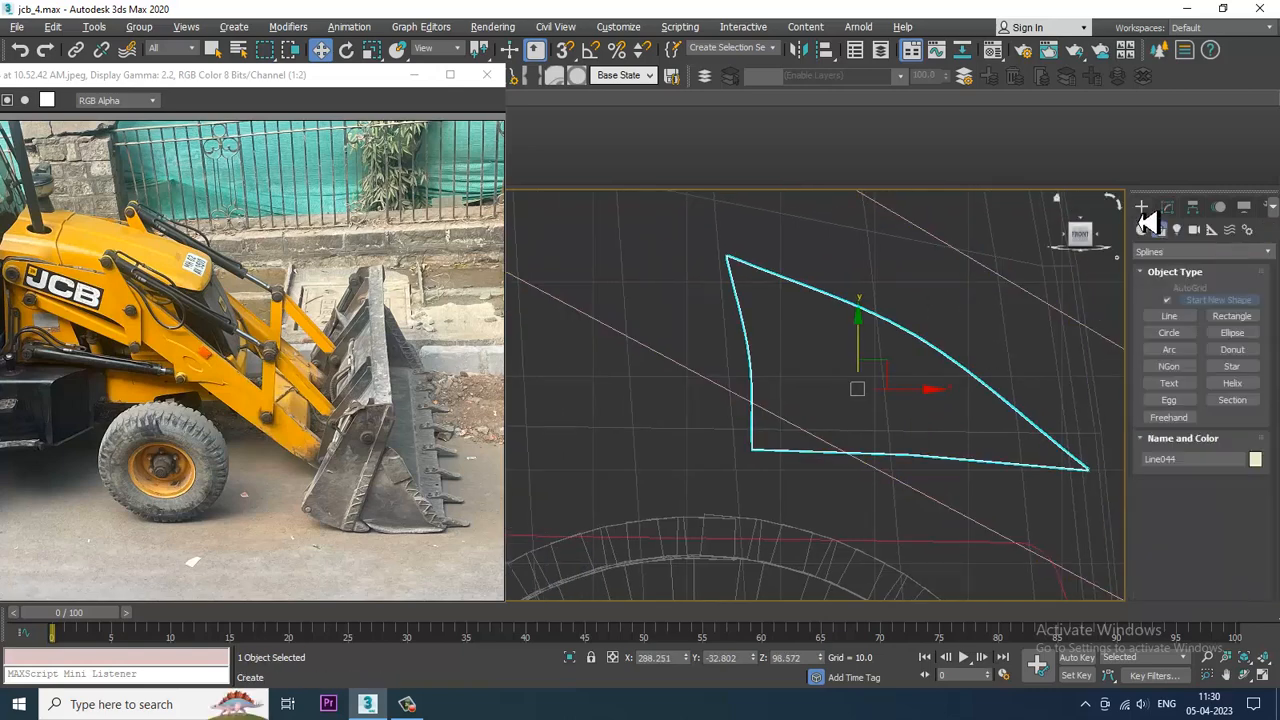
{"action": "left_click", "coordinate": [1143, 230]}
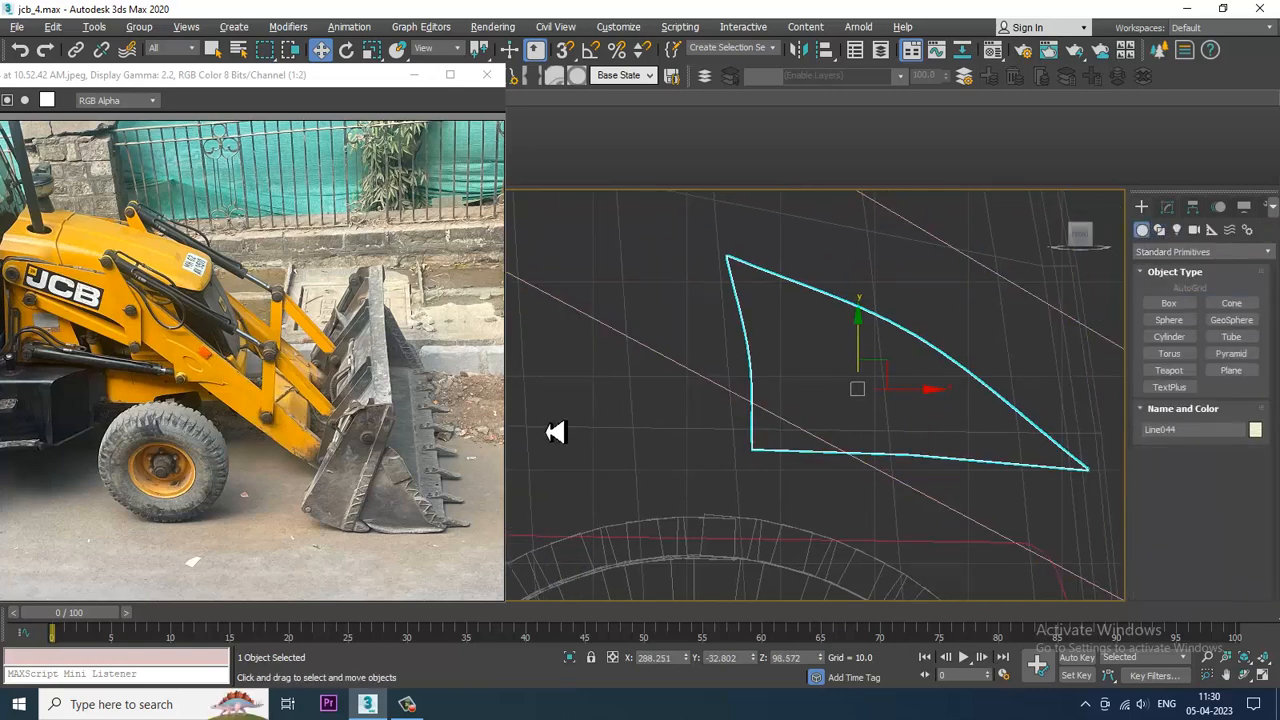
{"action": "scroll", "coordinate": [120, 385], "scroll_direction": "up", "scroll_amount": 1}
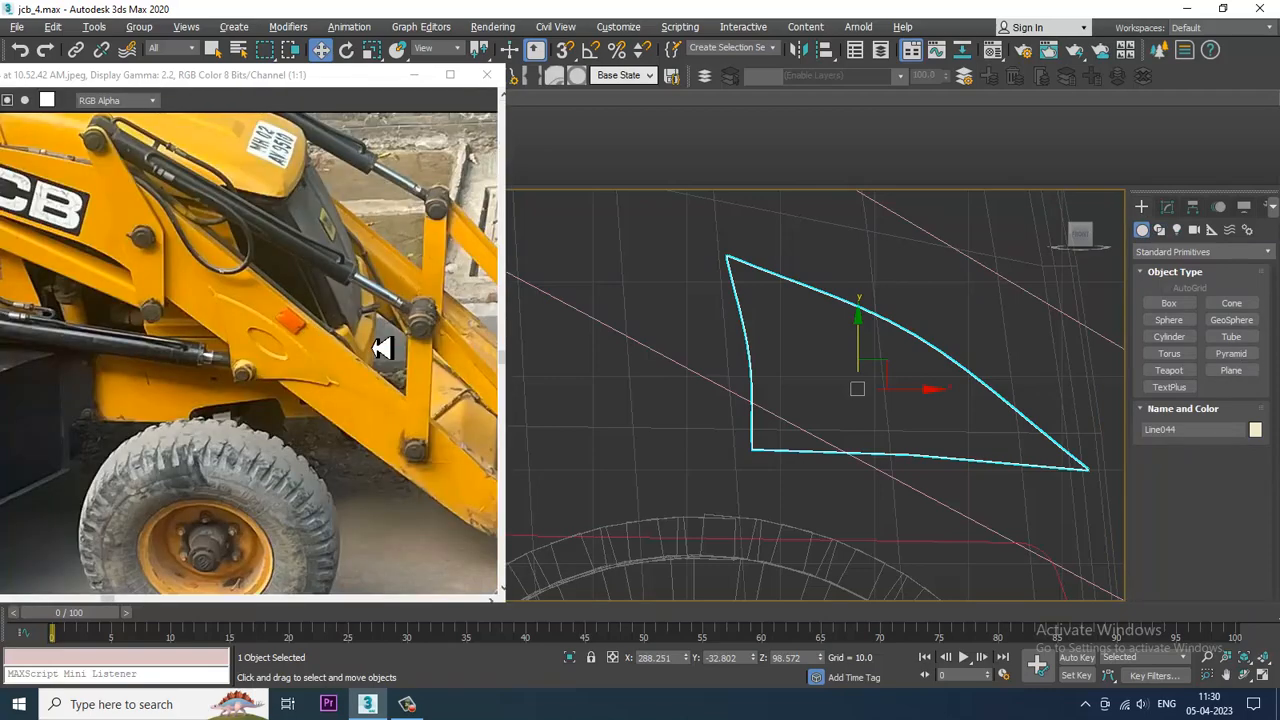
{"action": "middle_click_drag", "start_coordinate": [620, 325], "coordinate": [788, 323]}
{"action": "scroll", "coordinate": [788, 322], "scroll_direction": "down", "scroll_amount": 2}
{"action": "middle_click_drag", "start_coordinate": [698, 310], "coordinate": [704, 342]}
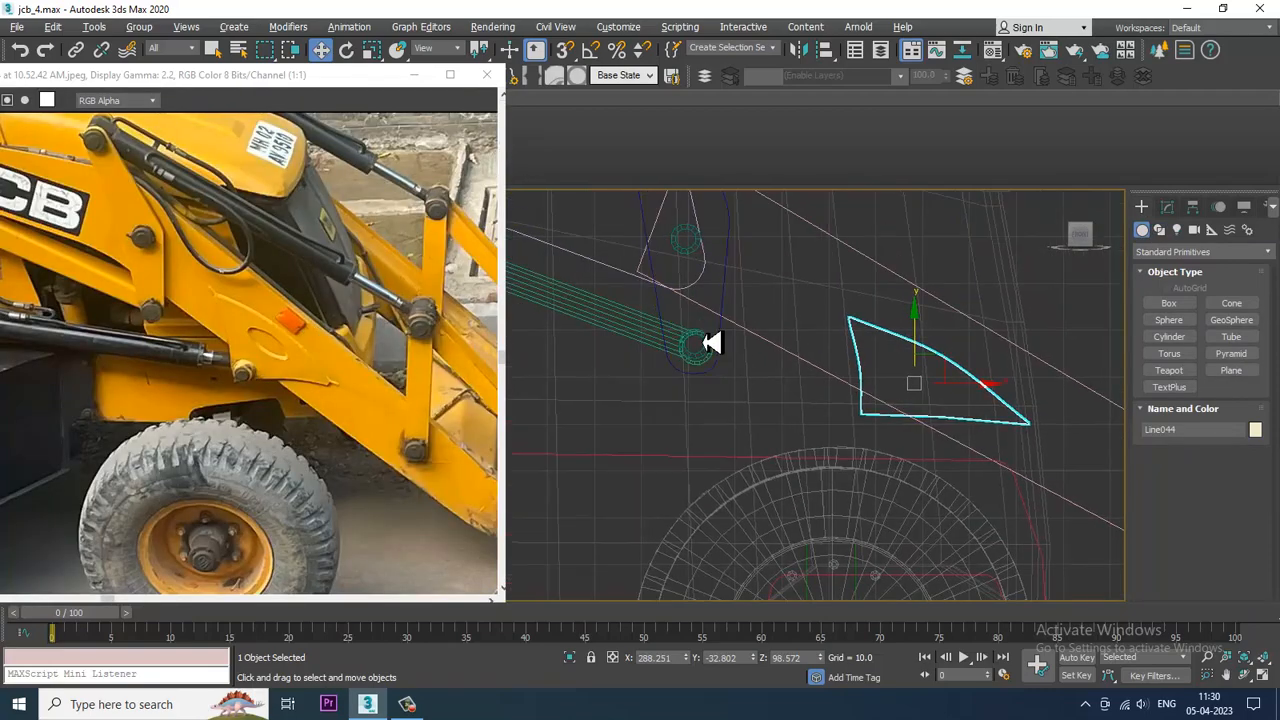
{"action": "left_click", "coordinate": [690, 245]}
{"action": "scroll", "coordinate": [694, 243], "scroll_direction": "down", "scroll_amount": 2}
{"action": "middle_click_drag", "start_coordinate": [694, 243], "coordinate": [720, 349]}
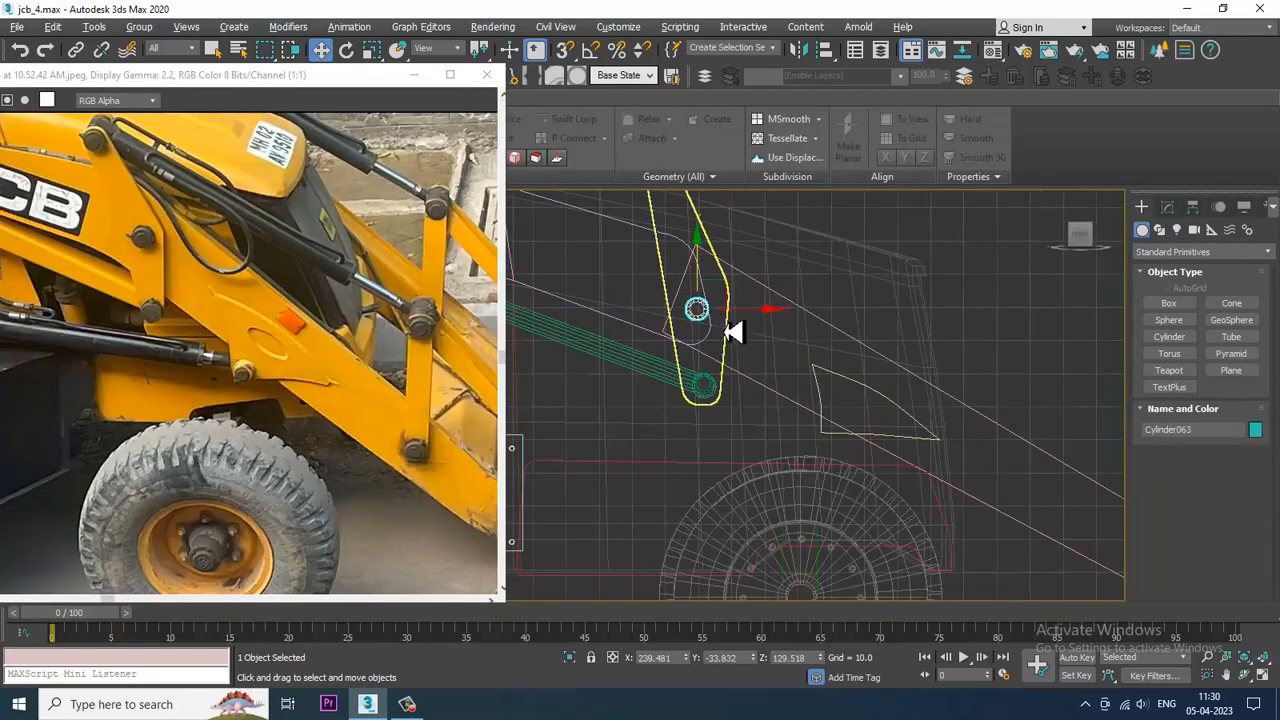
{"action": "mouse_move", "coordinate": [726, 294]}
{"action": "left_mouse_down", "text": "shift"}
{"action": "mouse_move", "coordinate": [855, 394]}
{"action": "mouse_move", "coordinate": [869, 423]}
{"action": "mouse_move", "coordinate": [856, 412]}
{"action": "mouse_move", "coordinate": [866, 409]}
{"action": "left_mouse_up", "text": "shift"}
{"action": "left_click", "coordinate": [642, 420]}
{"action": "scroll", "coordinate": [868, 428], "scroll_direction": "up", "scroll_amount": 2}
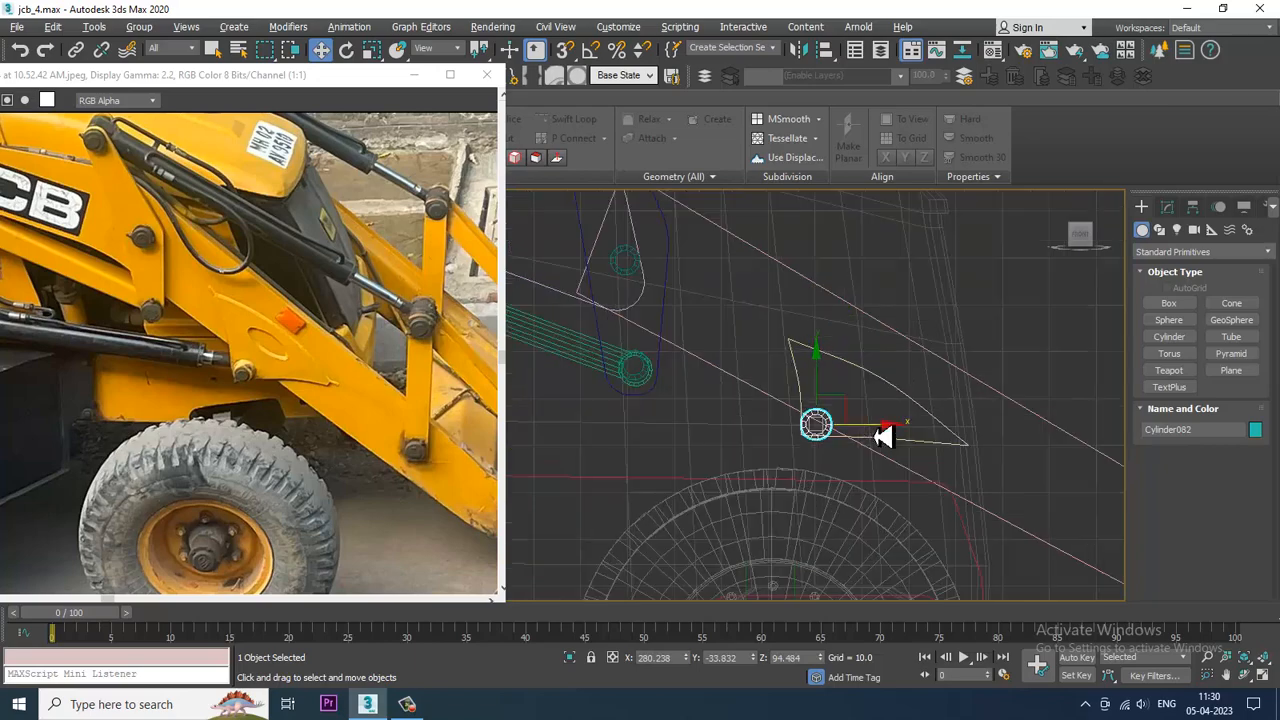
Shift the curved plate around the copied pin to about X 286.846, Z 96.362
{"action": "left_click", "coordinate": [886, 396]}
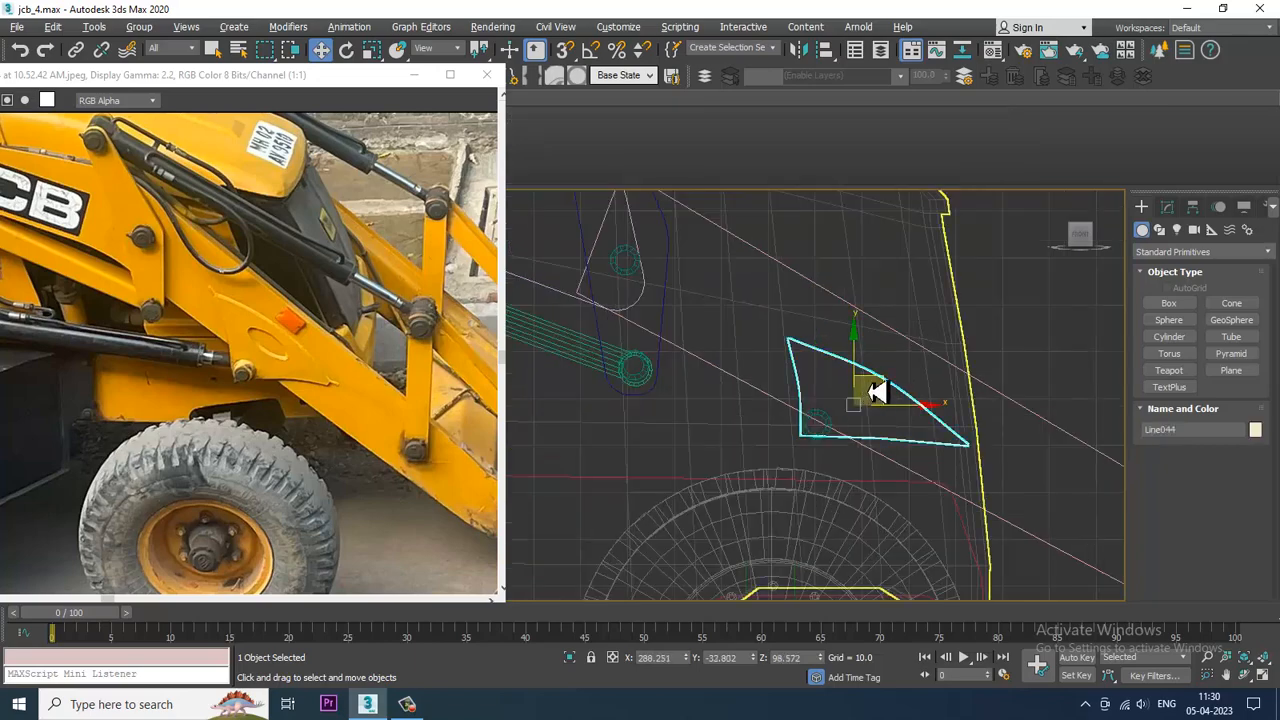
{"action": "left_click_drag", "start_coordinate": [877, 391], "coordinate": [877, 400]}
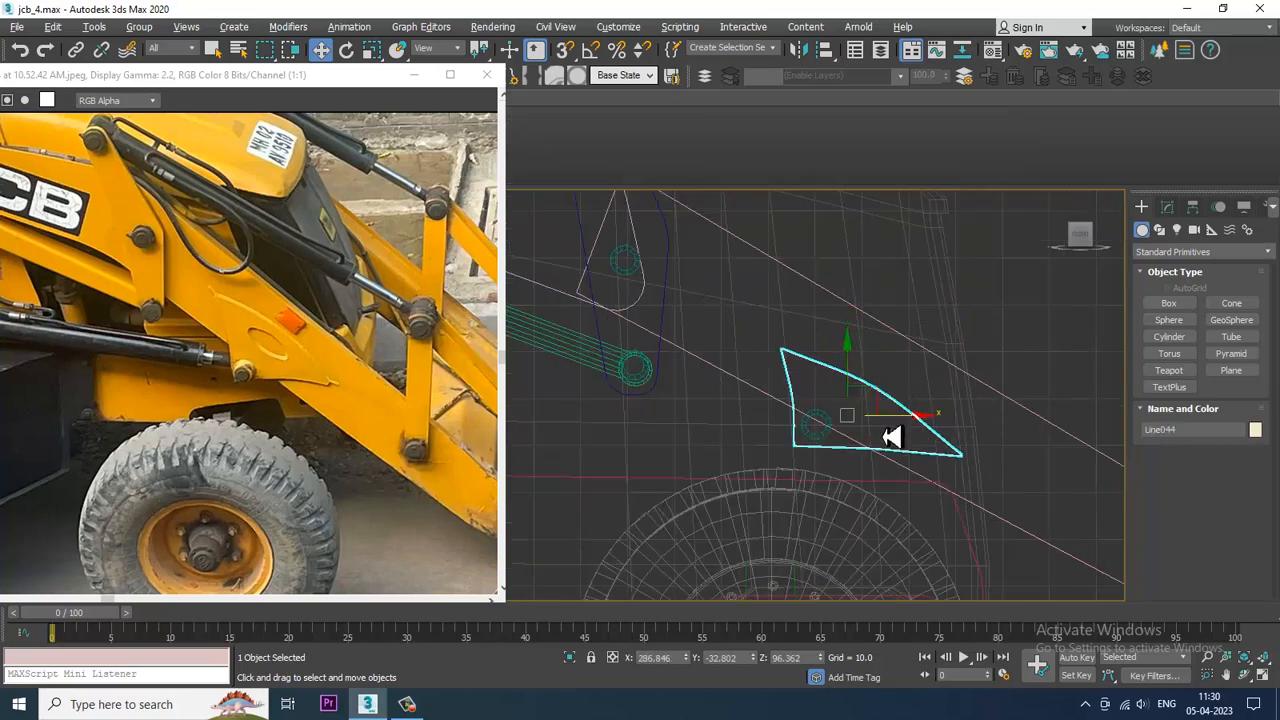
{"action": "key", "text": "alt+w"}
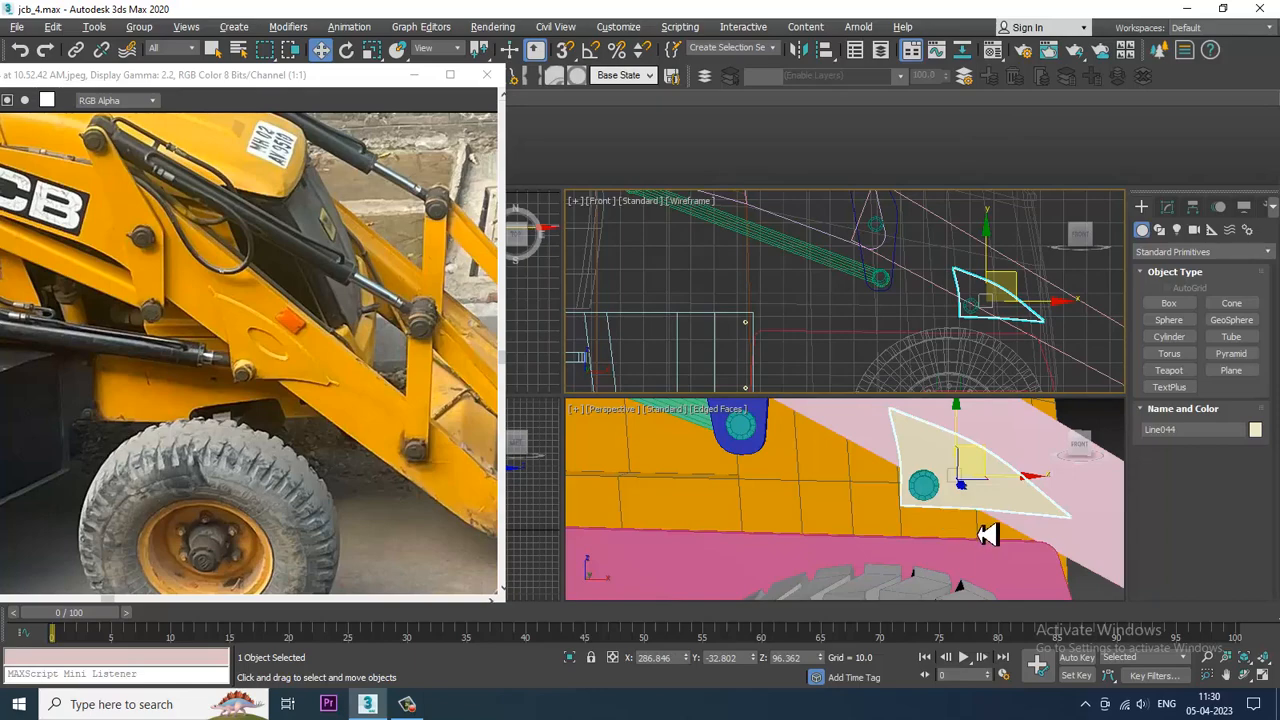
{"action": "middle_click_drag", "start_coordinate": [981, 351], "coordinate": [966, 357]}
{"action": "key", "text": "alt+w"}
Raise the middle vertex of the plate's upper curved edge to about X 293.742, Z 105.094 to make it bulge more
{"action": "scroll", "coordinate": [945, 380], "scroll_direction": "up", "scroll_amount": 2}
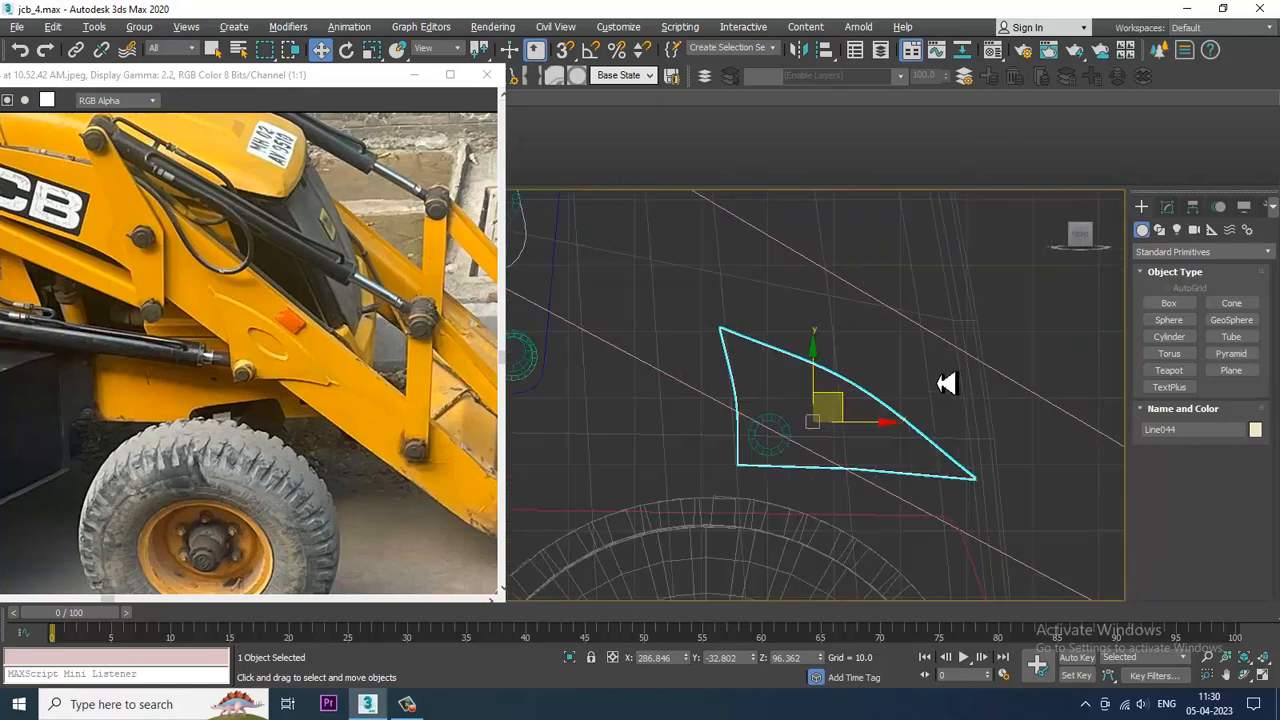
{"action": "scroll", "coordinate": [939, 383], "scroll_direction": "up", "scroll_amount": 2}
{"action": "key", "text": "shift+e"}
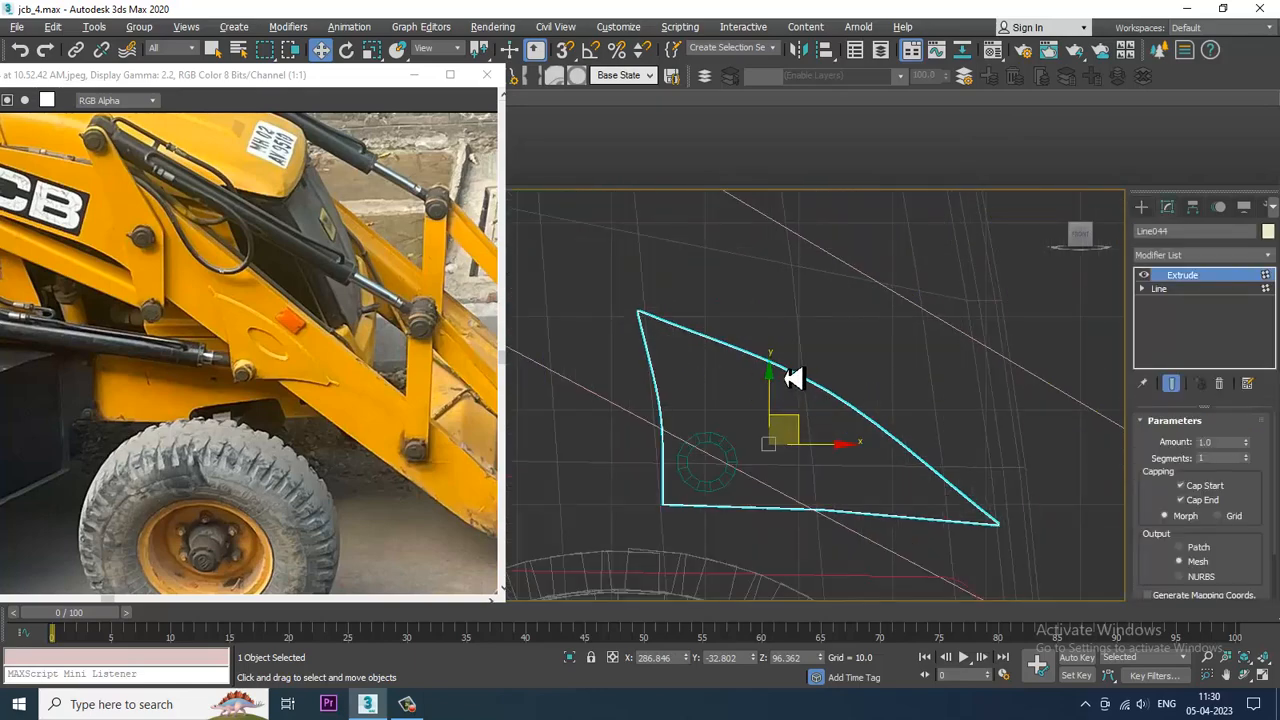
{"action": "left_click", "coordinate": [802, 372]}
{"action": "left_click", "coordinate": [805, 382]}
{"action": "left_click", "coordinate": [1156, 289]}
{"action": "left_click", "coordinate": [1172, 302]}
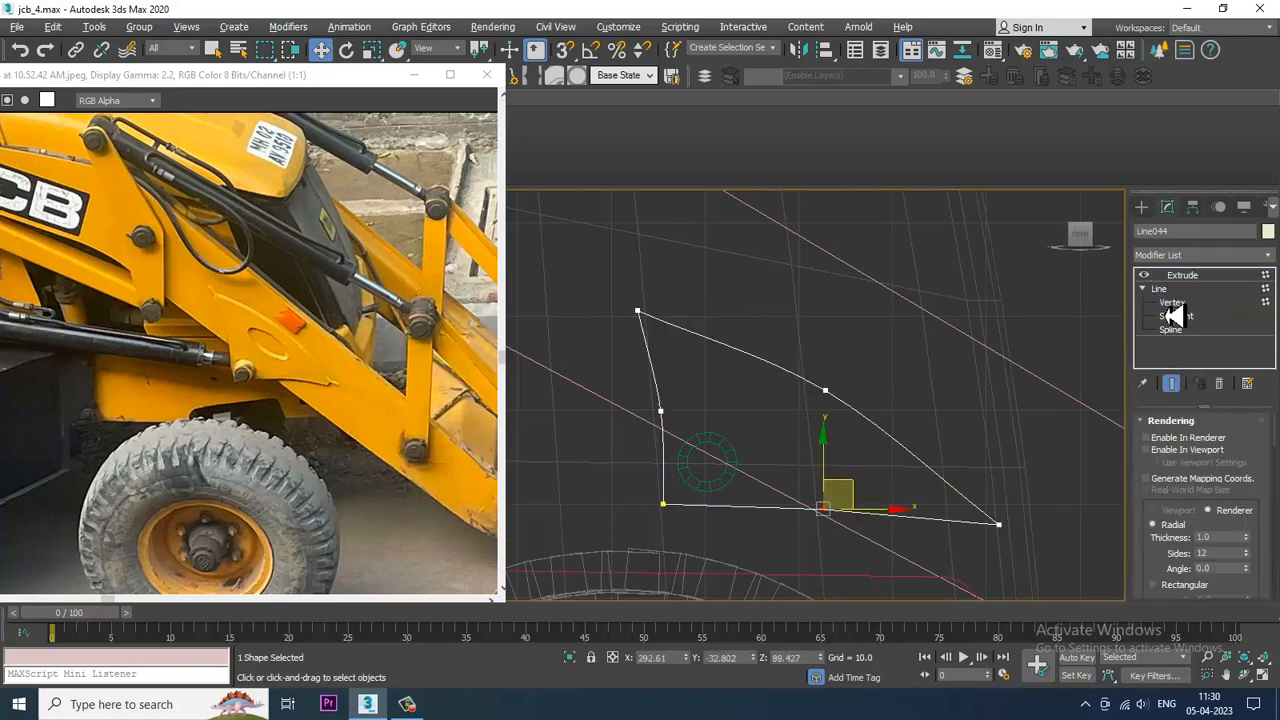
{"action": "left_click_drag", "start_coordinate": [868, 374], "coordinate": [878, 347]}
{"action": "middle_click_drag", "start_coordinate": [771, 391], "coordinate": [816, 379]}
{"action": "middle_click_drag", "start_coordinate": [177, 409], "coordinate": [312, 389]}
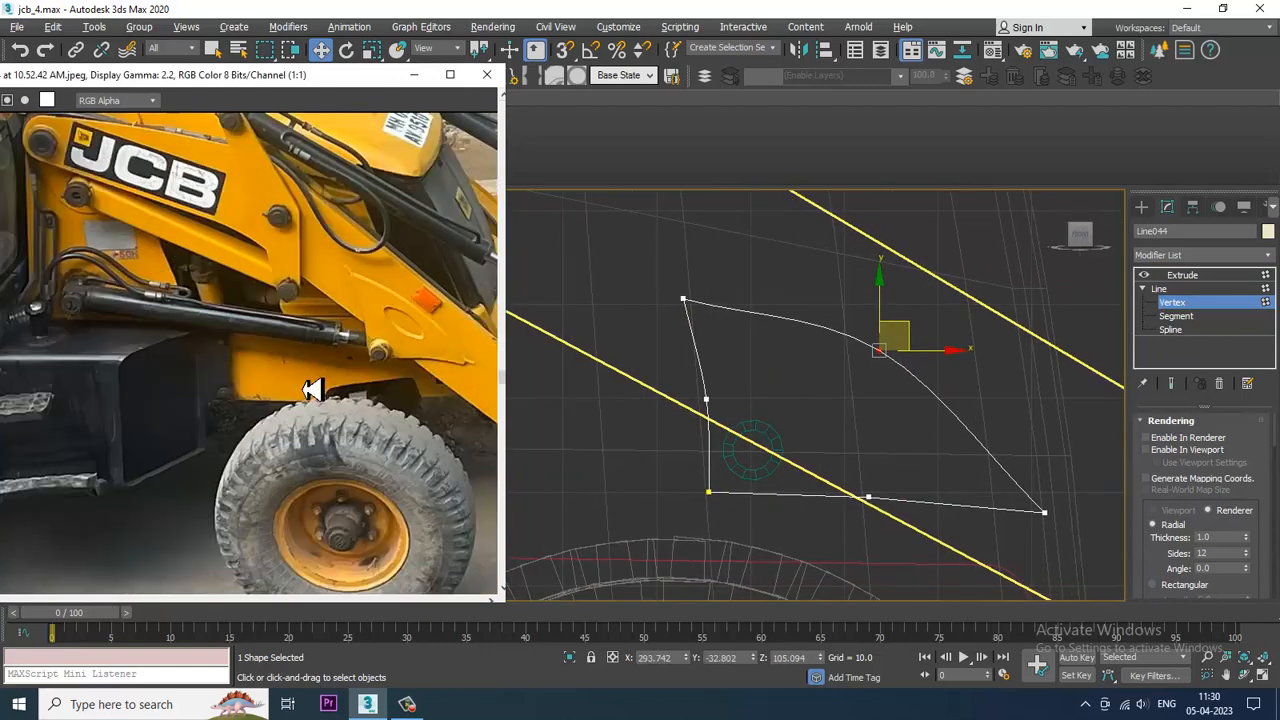
{"action": "left_click", "coordinate": [1141, 207]}
Draw a straight line about 145 long in the front view from the plate's pin back to a point below the green cylinder's rear end
{"action": "scroll", "coordinate": [940, 384], "scroll_direction": "down", "scroll_amount": 6}
{"action": "middle_click_drag", "start_coordinate": [950, 386], "coordinate": [980, 405], "text": "alt"}
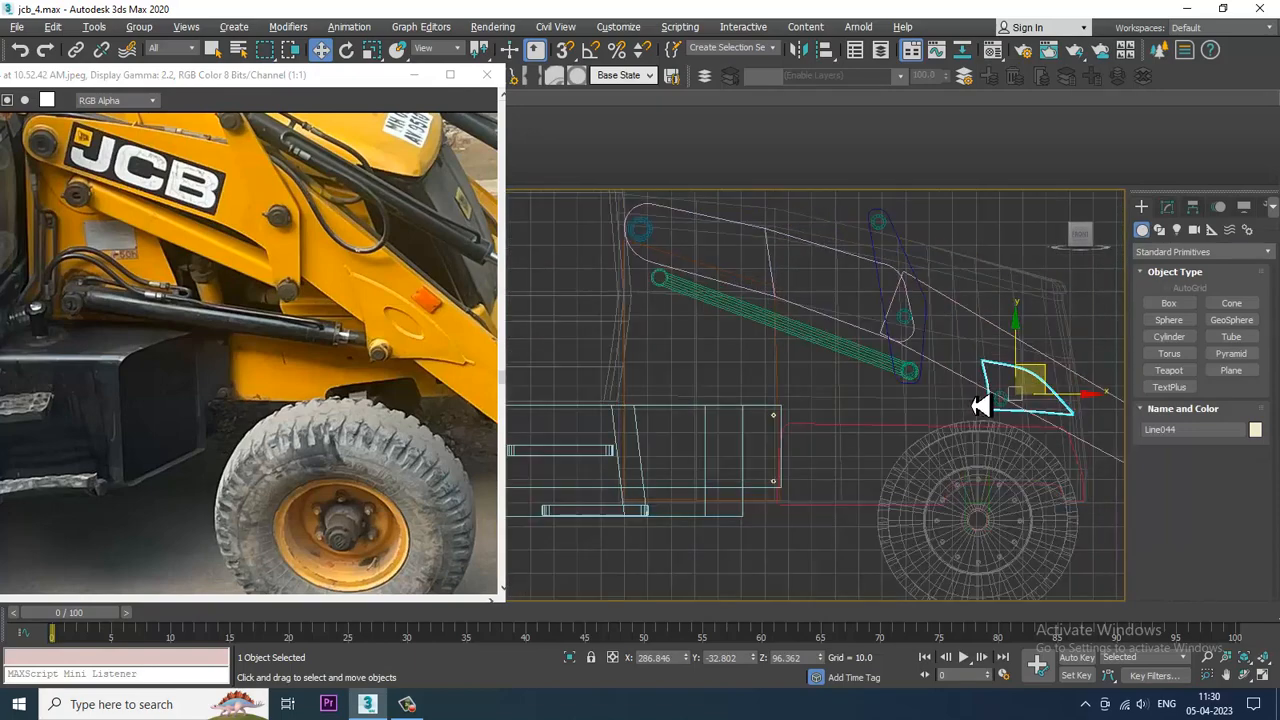
{"action": "middle_click_drag", "start_coordinate": [980, 405], "coordinate": [1008, 382], "text": "alt"}
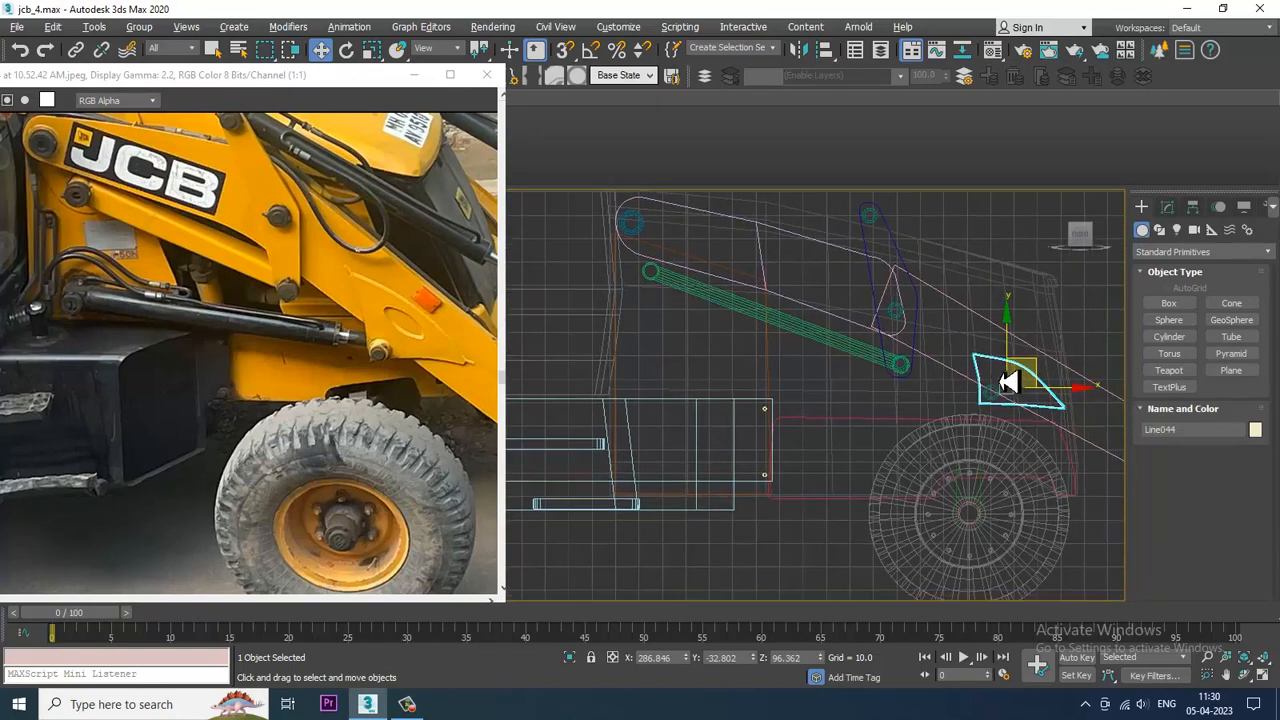
{"action": "left_click", "coordinate": [1160, 231]}
{"action": "left_click", "coordinate": [1169, 316]}
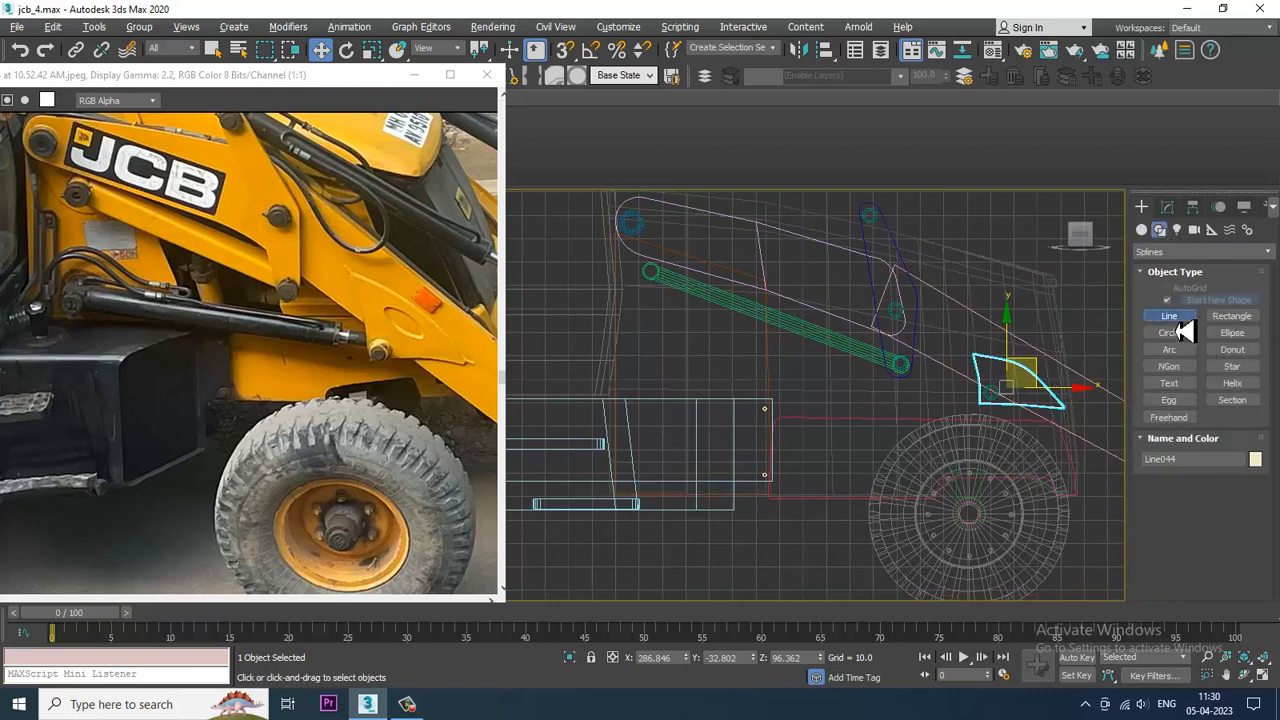
{"action": "left_click", "coordinate": [988, 394]}
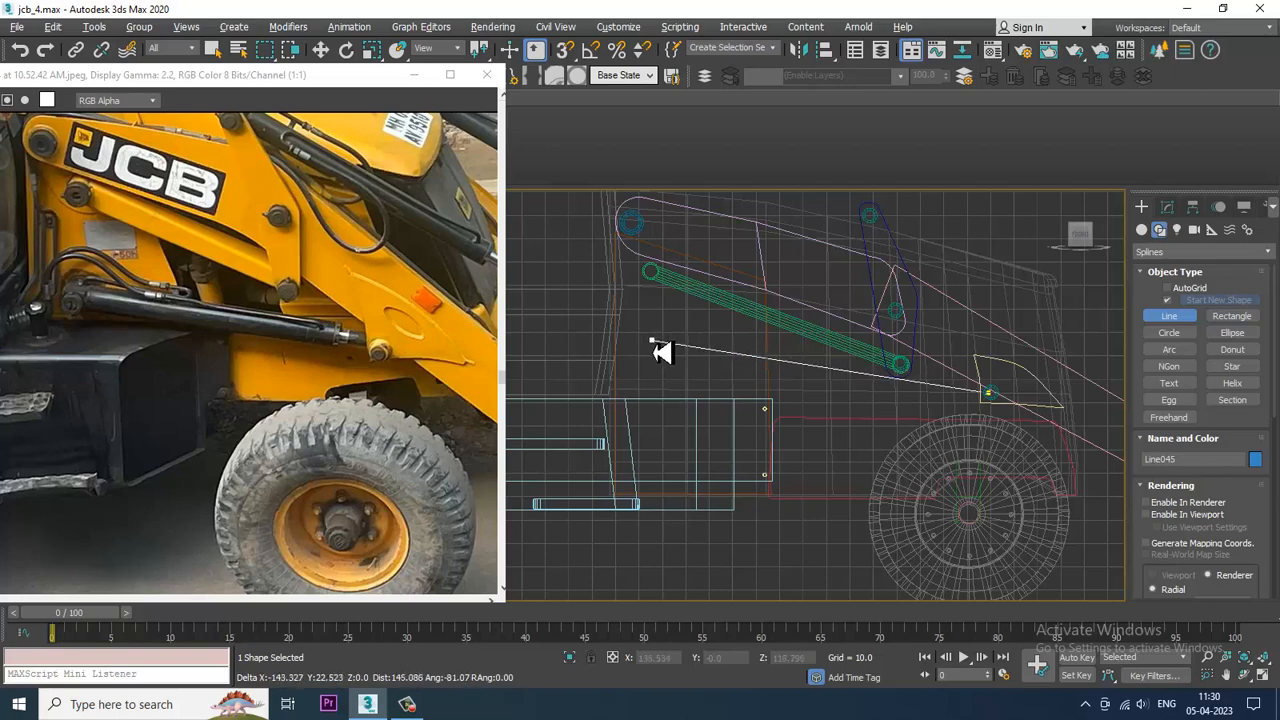
{"action": "right_click", "coordinate": [658, 343]}
{"action": "key", "text": "alt+w"}
{"action": "middle_click", "coordinate": [892, 514]}
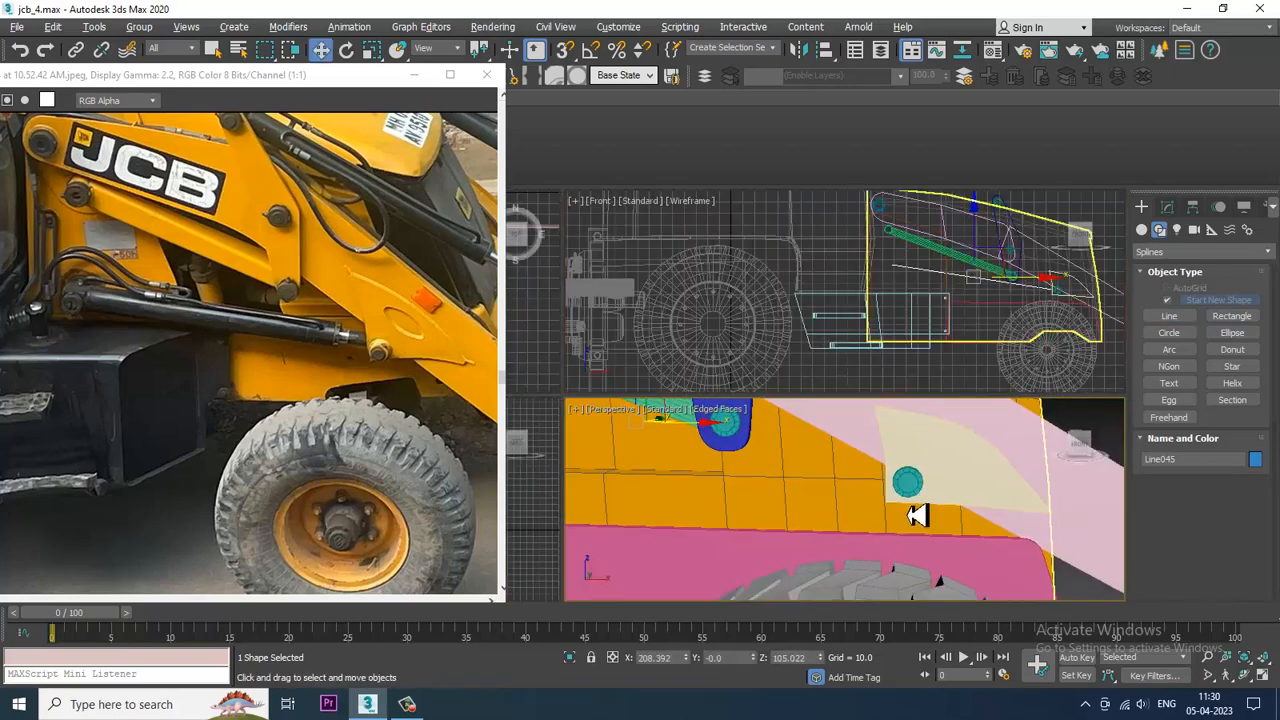
Move the straight line sideways in perspective, out from the body centre to about Y -34.783
{"action": "key", "text": "alt+w"}
{"action": "middle_click_drag", "start_coordinate": [906, 503], "coordinate": [925, 485], "text": "alt"}
{"action": "scroll", "coordinate": [910, 445], "scroll_direction": "down", "scroll_amount": 2}
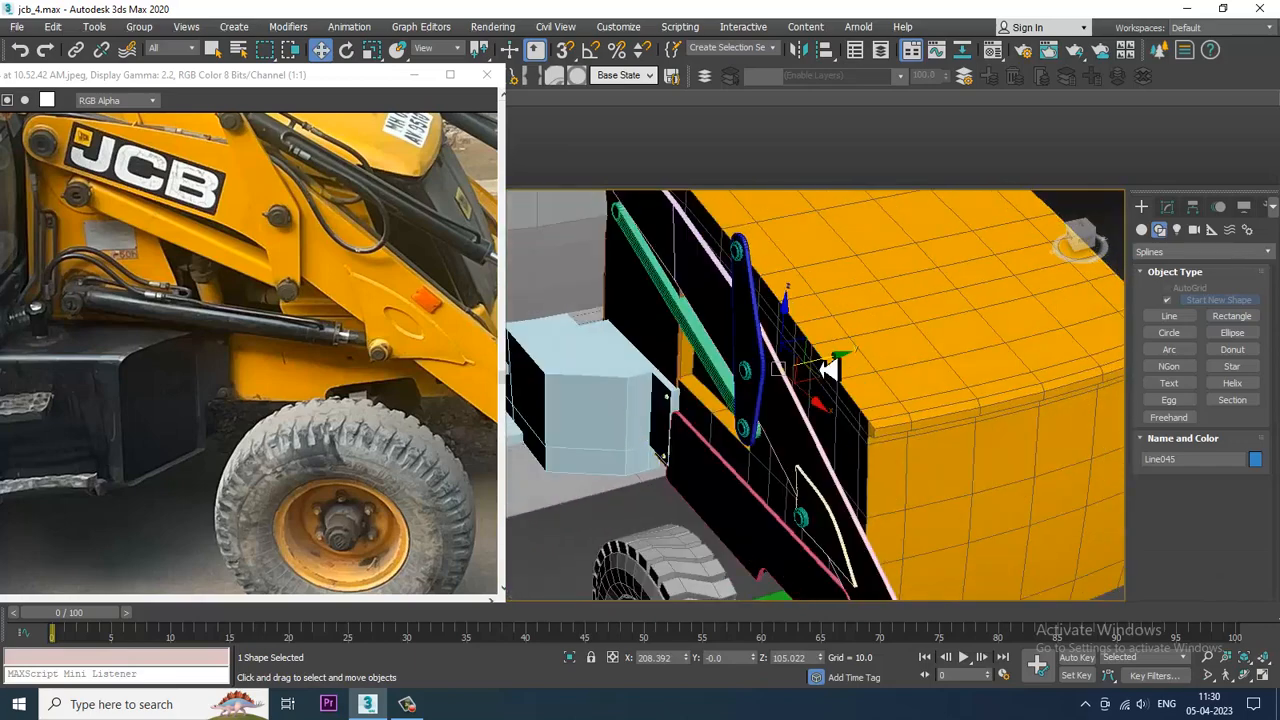
{"action": "left_click_drag", "start_coordinate": [826, 369], "coordinate": [748, 396]}
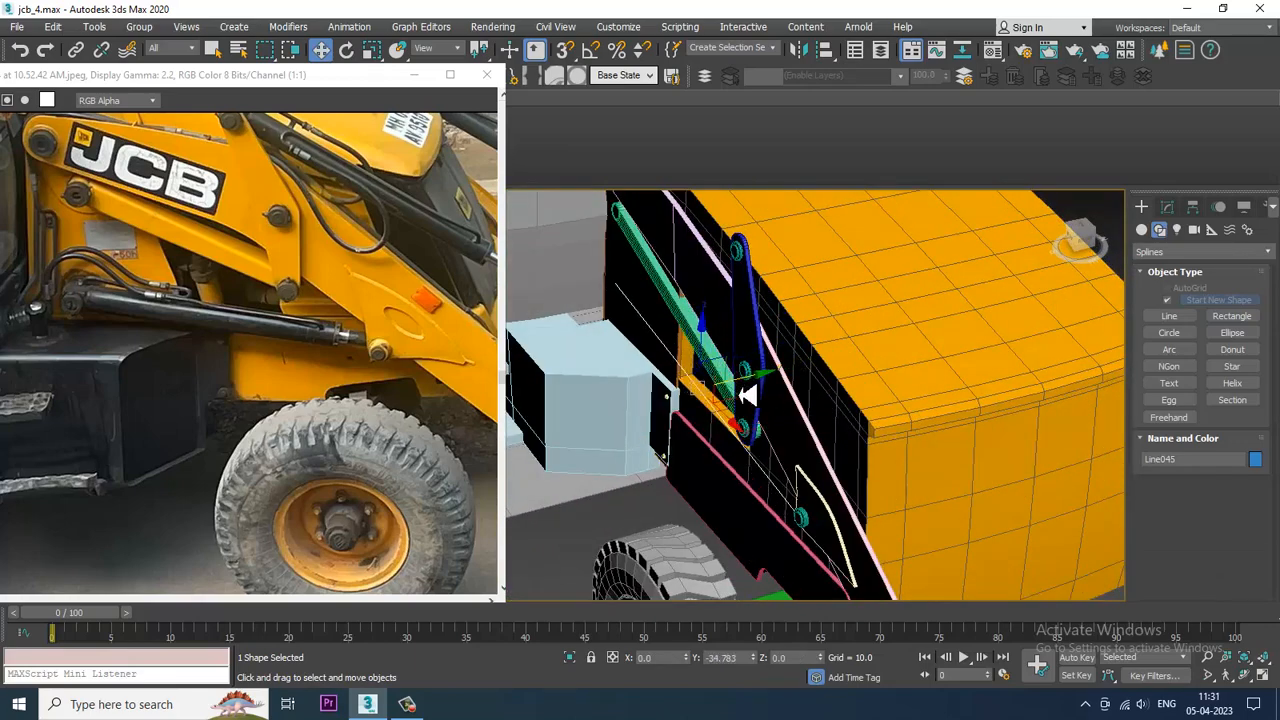
Make the line render in the viewport as a round rod with a radial thickness of 3.41
{"action": "middle_click_drag", "start_coordinate": [687, 391], "coordinate": [938, 369], "text": "alt"}
{"action": "scroll", "coordinate": [806, 431], "scroll_direction": "up", "scroll_amount": 3}
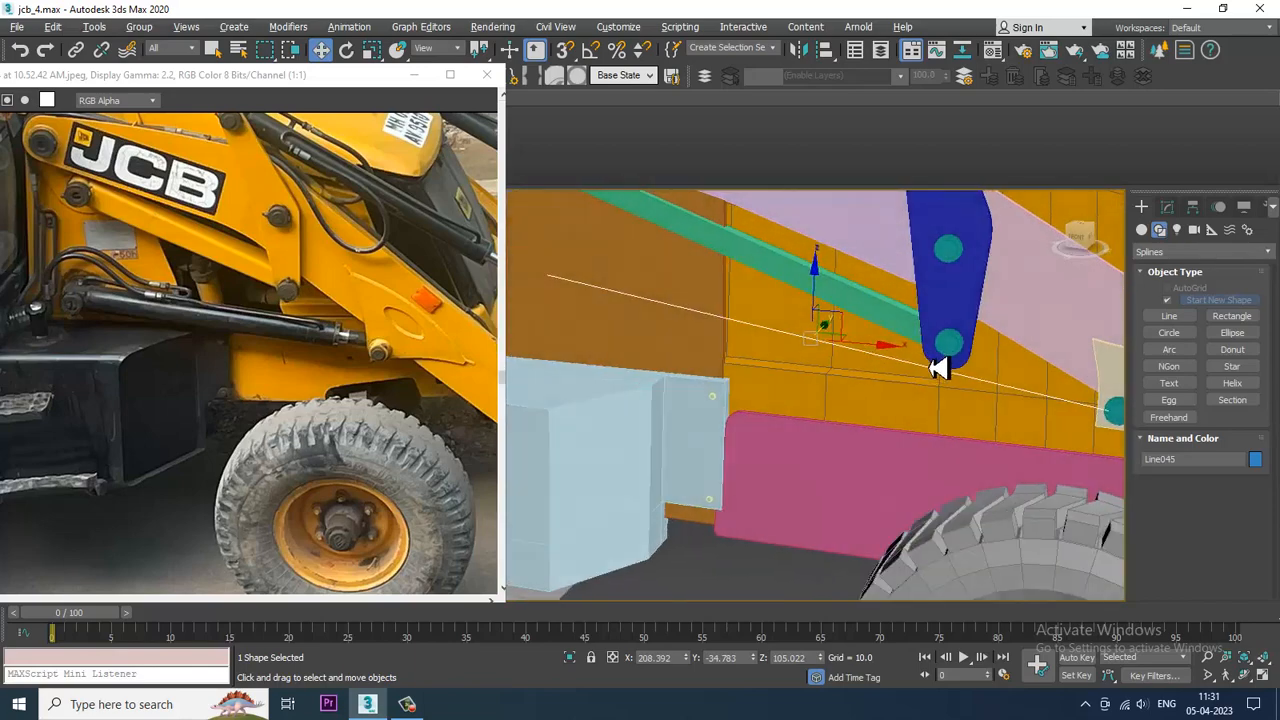
{"action": "left_click", "coordinate": [1167, 207]}
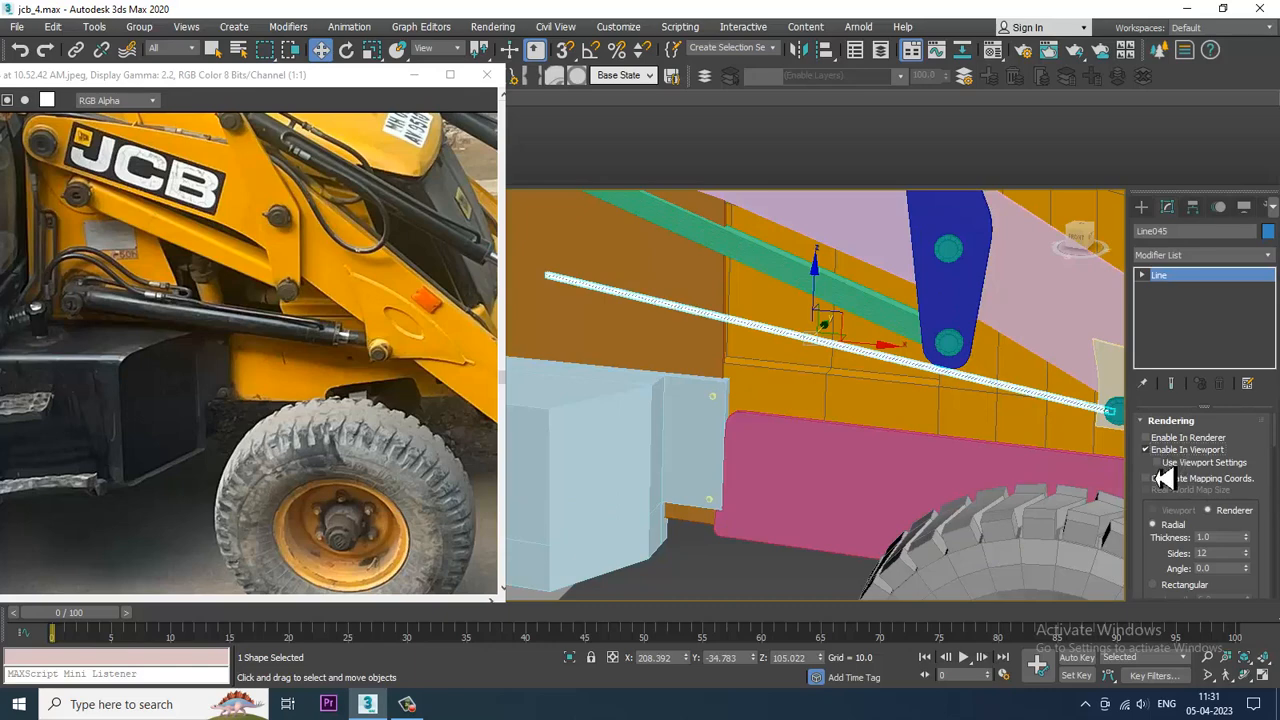
{"action": "left_click_drag", "start_coordinate": [1246, 541], "coordinate": [1239, 357]}
Lower the rod to about Z 102.508 and shift it sideways toward the body to about Y -31.786
{"action": "middle_click_drag", "start_coordinate": [1093, 397], "coordinate": [966, 397], "text": "alt"}
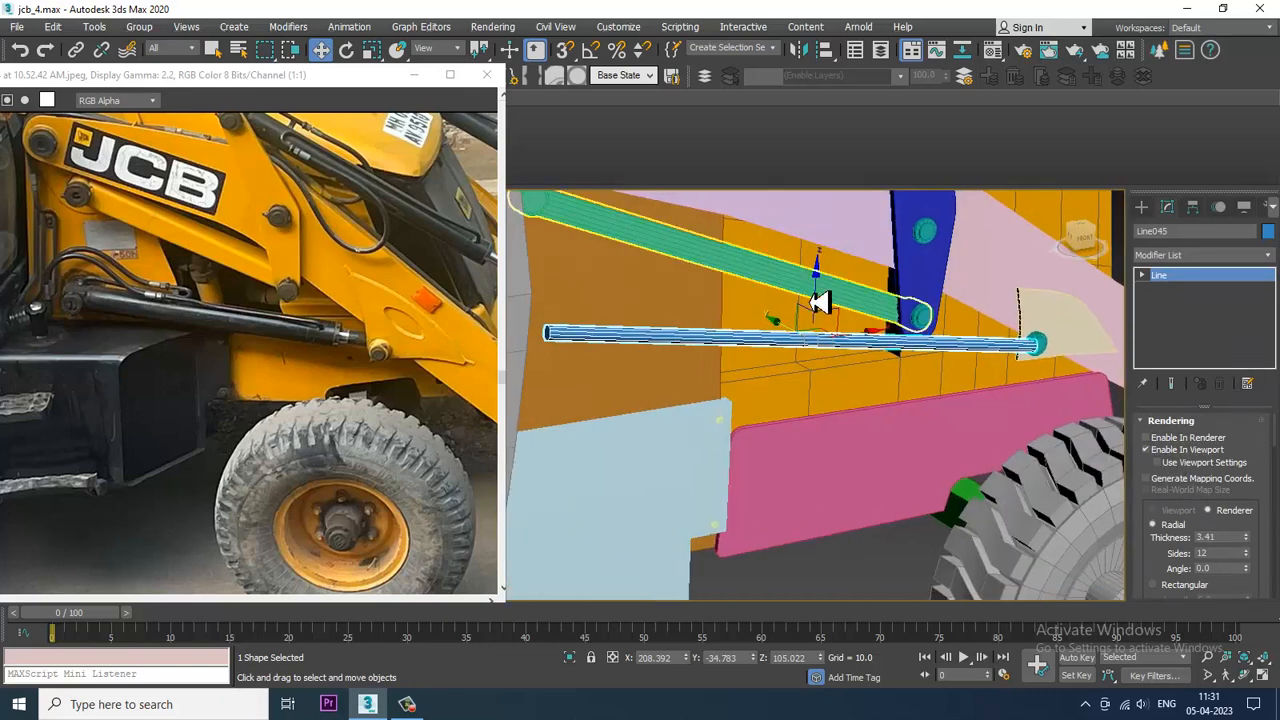
{"action": "left_click_drag", "start_coordinate": [817, 300], "coordinate": [820, 315]}
{"action": "mouse_move", "coordinate": [829, 316]}
{"action": "middle_mouse_down", "text": "alt"}
{"action": "mouse_move", "coordinate": [857, 397]}
{"action": "mouse_move", "coordinate": [823, 336]}
{"action": "middle_mouse_up", "text": "alt"}
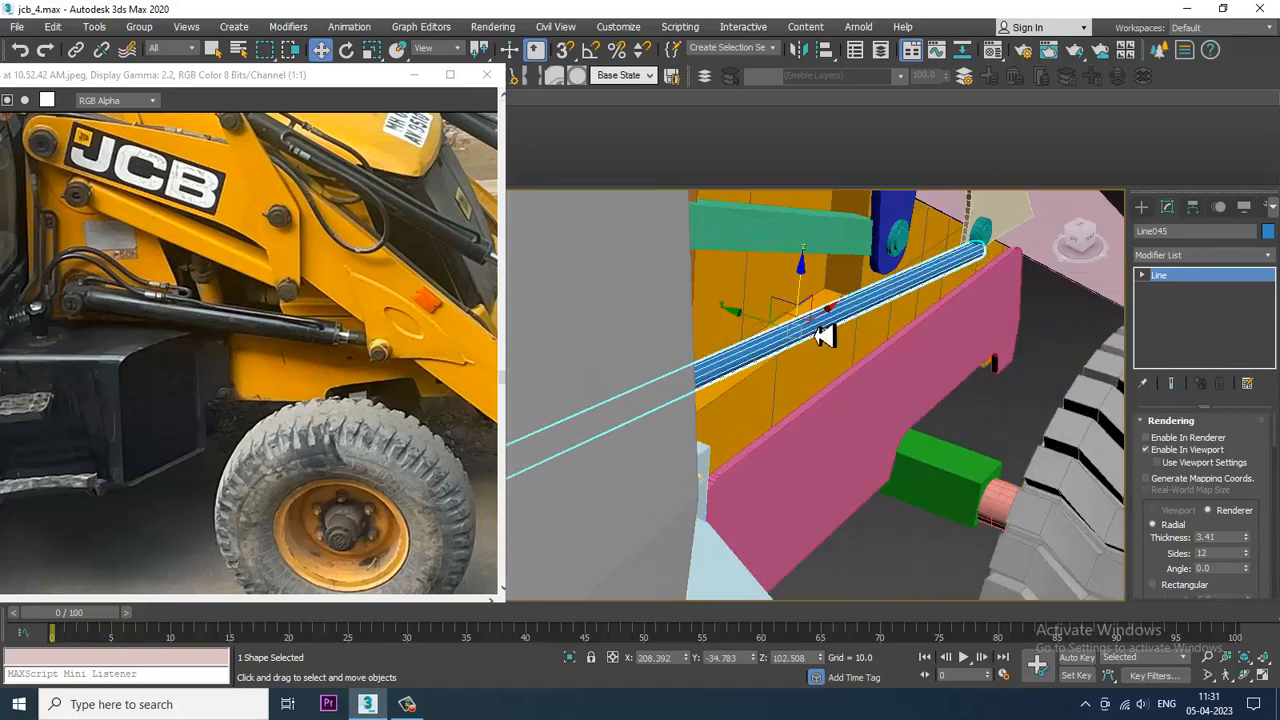
{"action": "left_click_drag", "start_coordinate": [778, 338], "coordinate": [758, 320]}
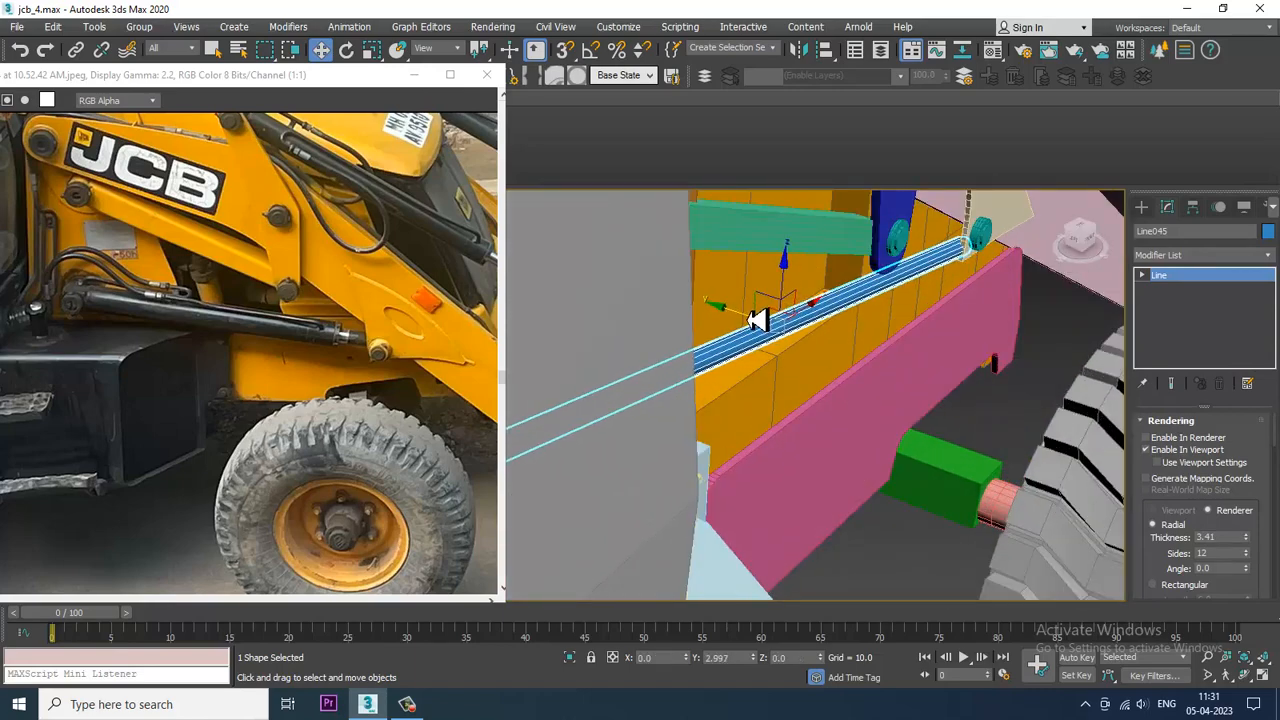
Raise the rod's front end vertex to about Z 93.266 so it lines up with the plate's pin
{"action": "middle_click_drag", "start_coordinate": [1064, 378], "coordinate": [1038, 418], "text": "alt"}
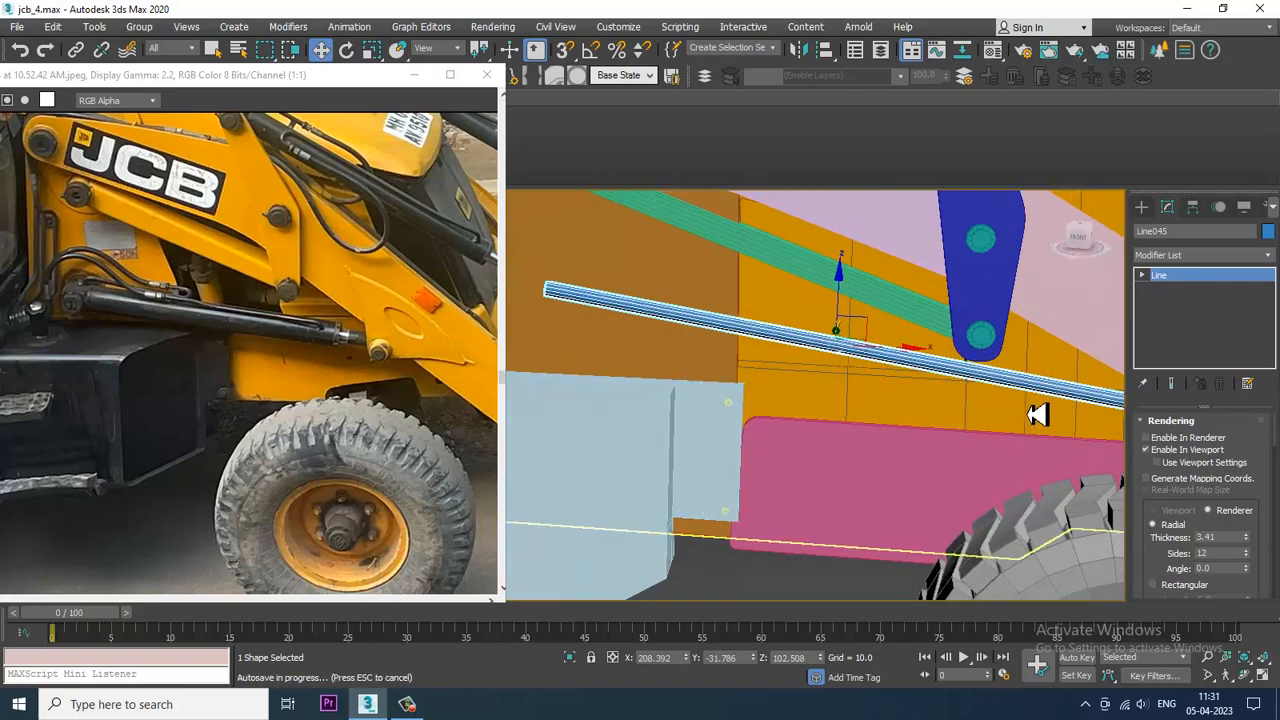
{"action": "scroll", "coordinate": [1010, 405], "scroll_direction": "down", "scroll_amount": 2}
{"action": "scroll", "coordinate": [950, 376], "scroll_direction": "down", "scroll_amount": 3}
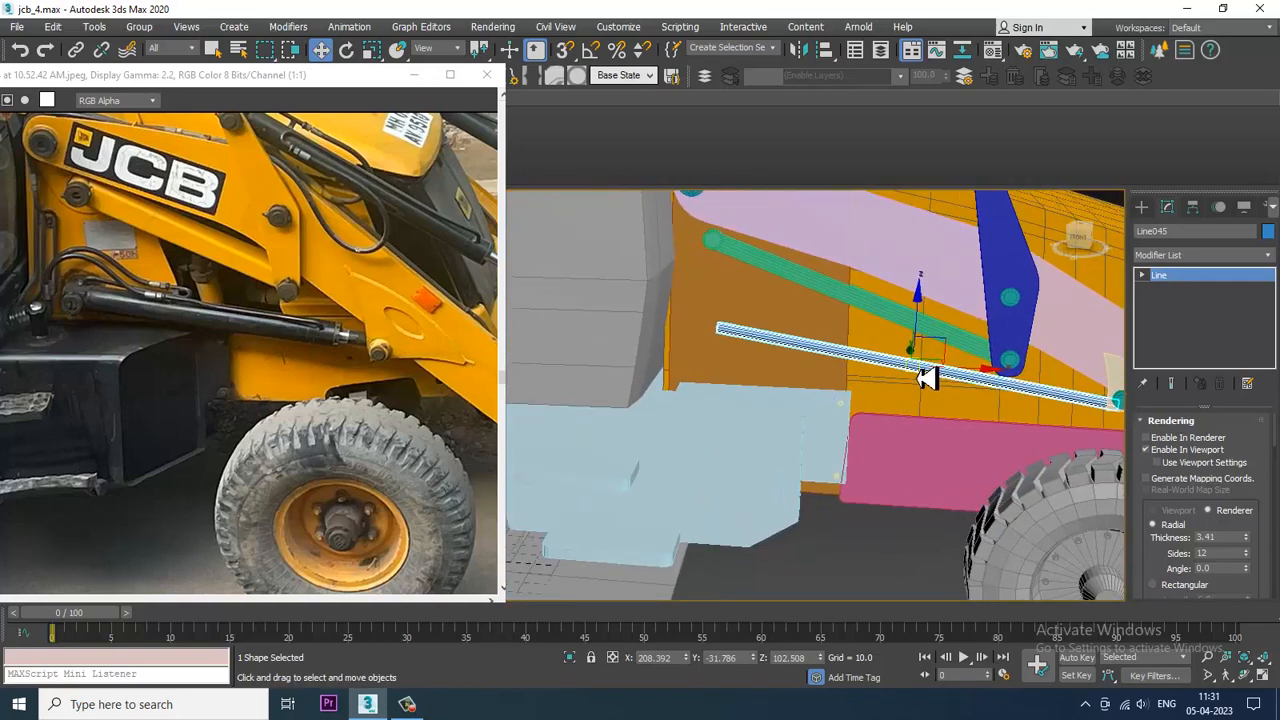
{"action": "scroll", "coordinate": [980, 390], "scroll_direction": "down", "scroll_amount": 3}
{"action": "scroll", "coordinate": [1005, 398], "scroll_direction": "down", "scroll_amount": 2}
{"action": "middle_click_drag", "start_coordinate": [1005, 398], "coordinate": [928, 385]}
{"action": "scroll", "coordinate": [923, 380], "scroll_direction": "up", "scroll_amount": 2}
{"action": "scroll", "coordinate": [998, 383], "scroll_direction": "up", "scroll_amount": 2}
{"action": "scroll", "coordinate": [927, 386], "scroll_direction": "up", "scroll_amount": 4}
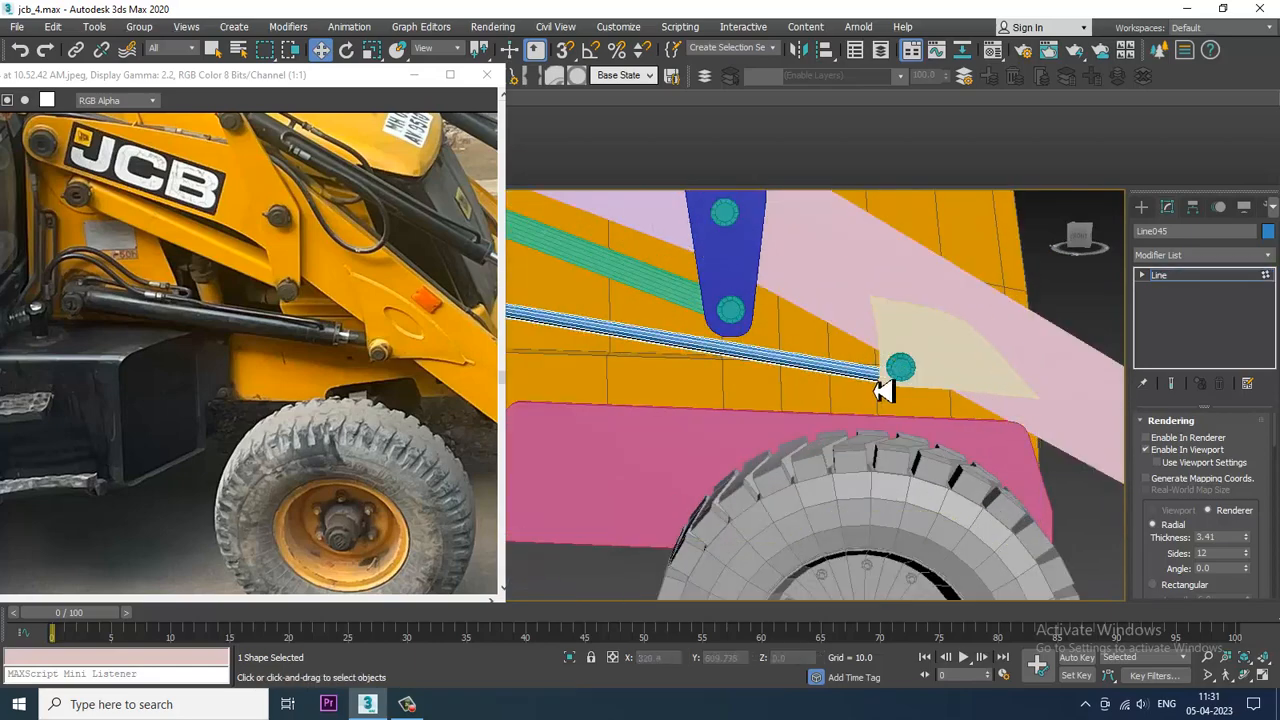
{"action": "left_click_drag", "start_coordinate": [944, 397], "coordinate": [943, 415]}
{"action": "left_click_drag", "start_coordinate": [898, 343], "coordinate": [898, 337]}
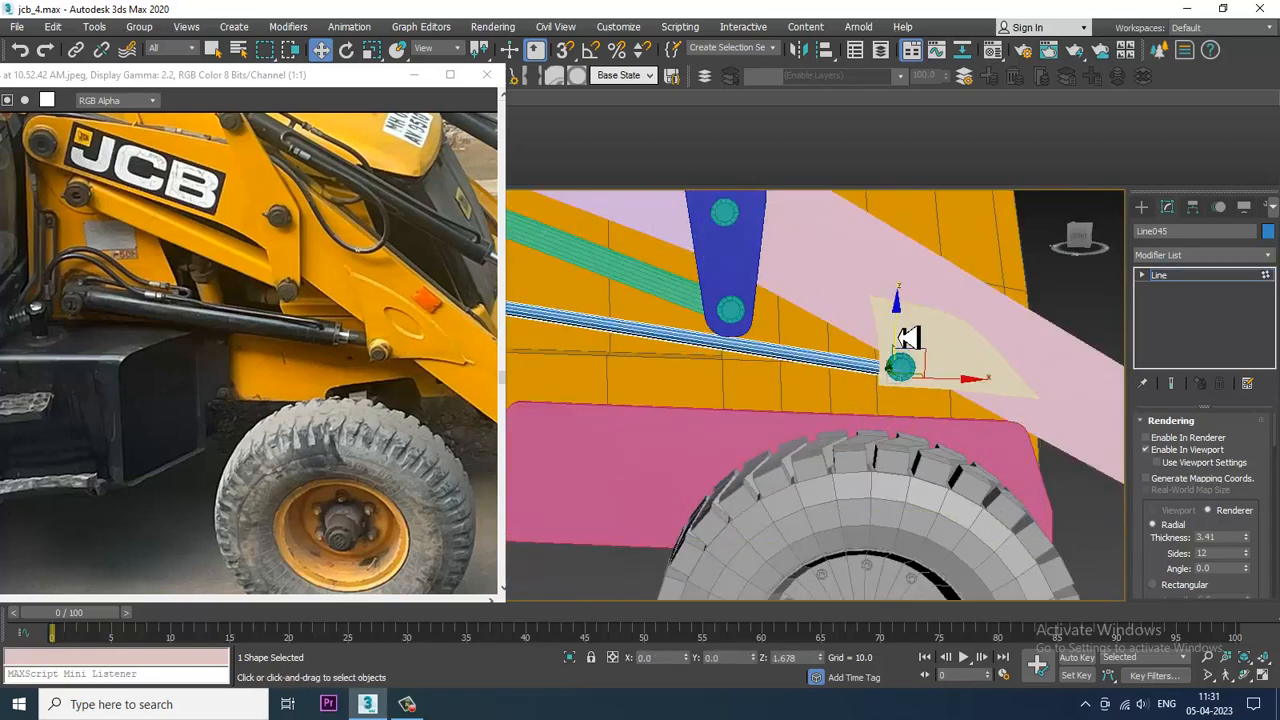
{"action": "middle_click_drag", "start_coordinate": [788, 370], "coordinate": [858, 416]}
{"action": "scroll", "coordinate": [902, 438], "scroll_direction": "down", "scroll_amount": 2}
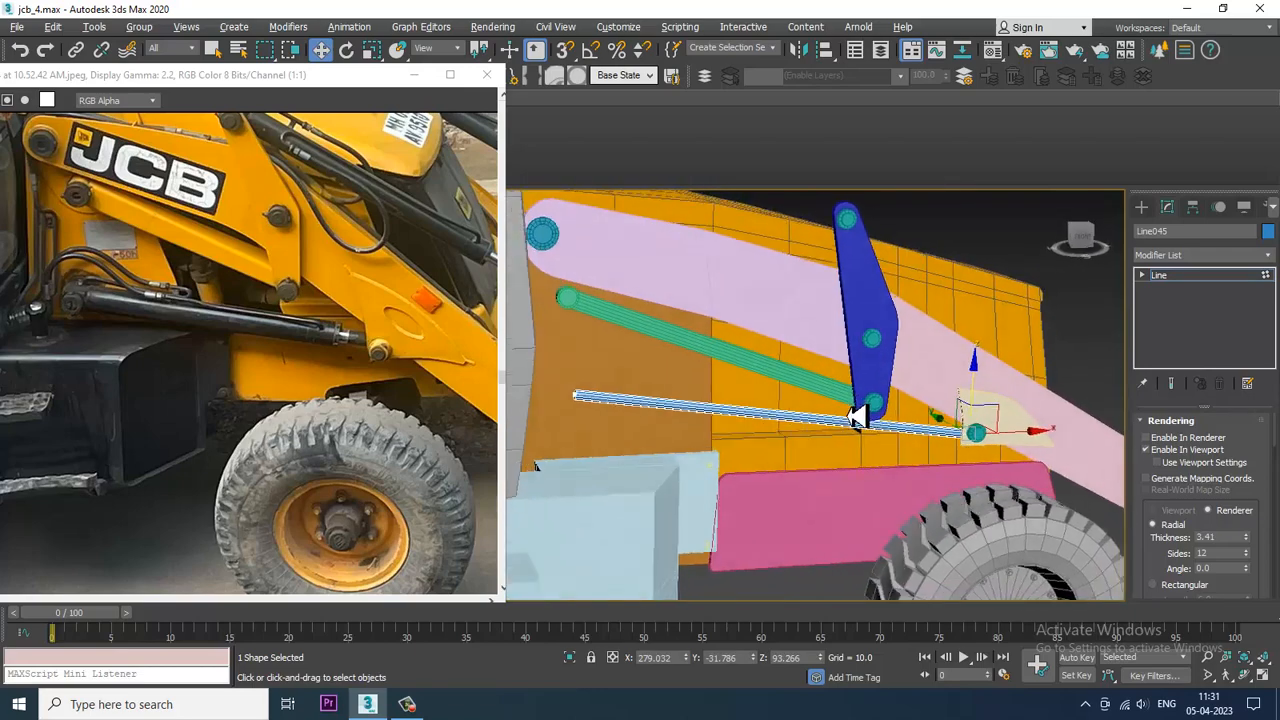
{"action": "mouse_move", "coordinate": [988, 433]}
{"action": "middle_mouse_down"}
{"action": "mouse_move", "coordinate": [1046, 433]}
{"action": "mouse_move", "coordinate": [998, 424]}
{"action": "middle_mouse_up"}
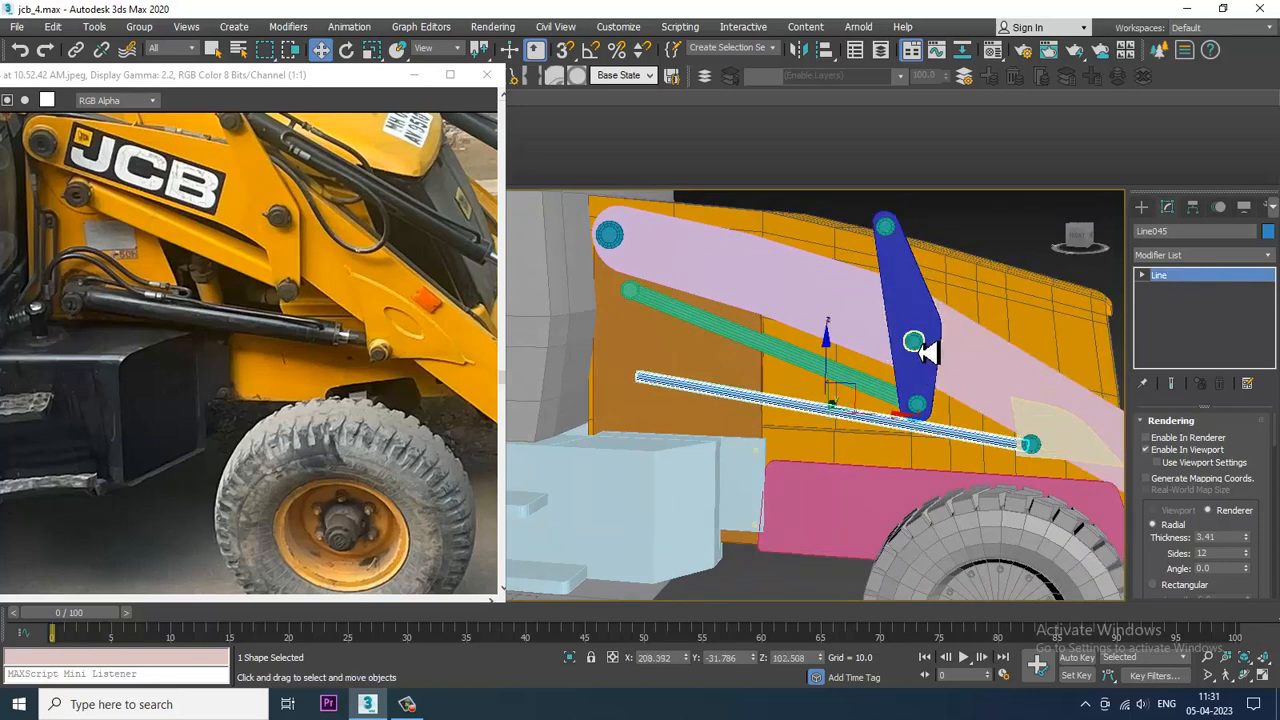
Convert the rod below the green cylinder to an Editable Poly
{"action": "left_click", "coordinate": [914, 330]}
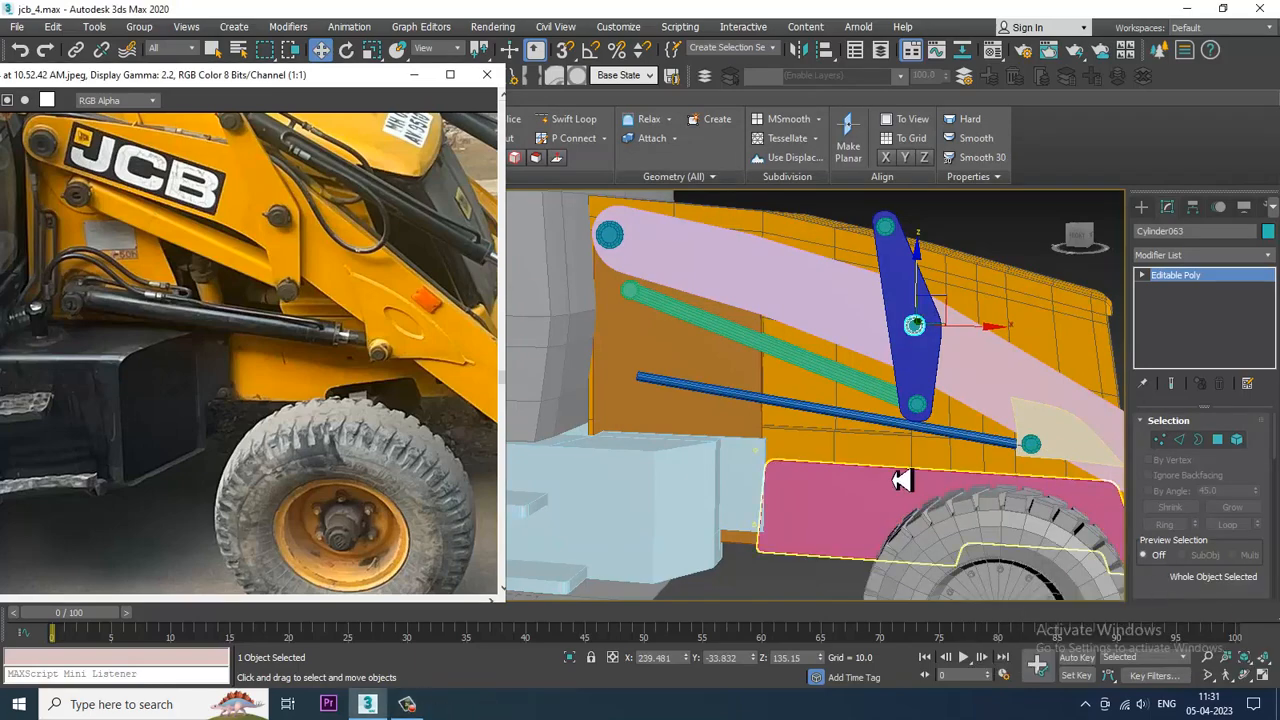
{"action": "left_click", "coordinate": [803, 416]}
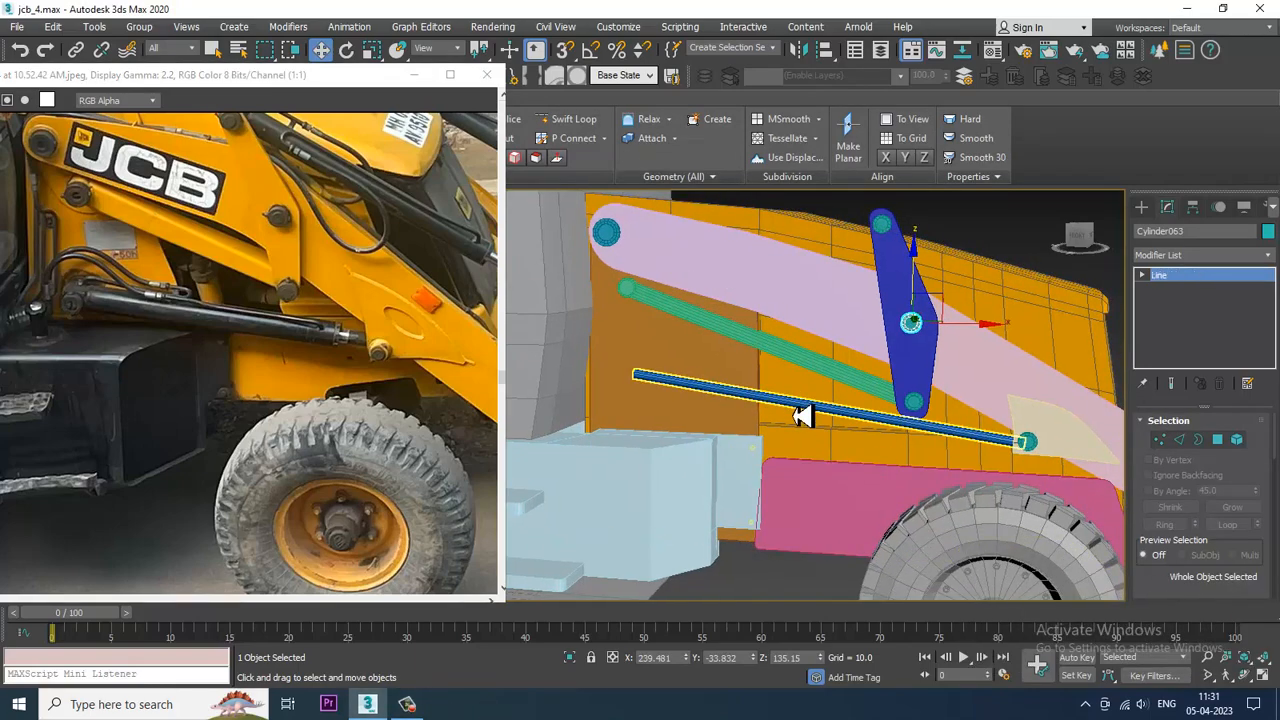
{"action": "right_click", "coordinate": [803, 416]}
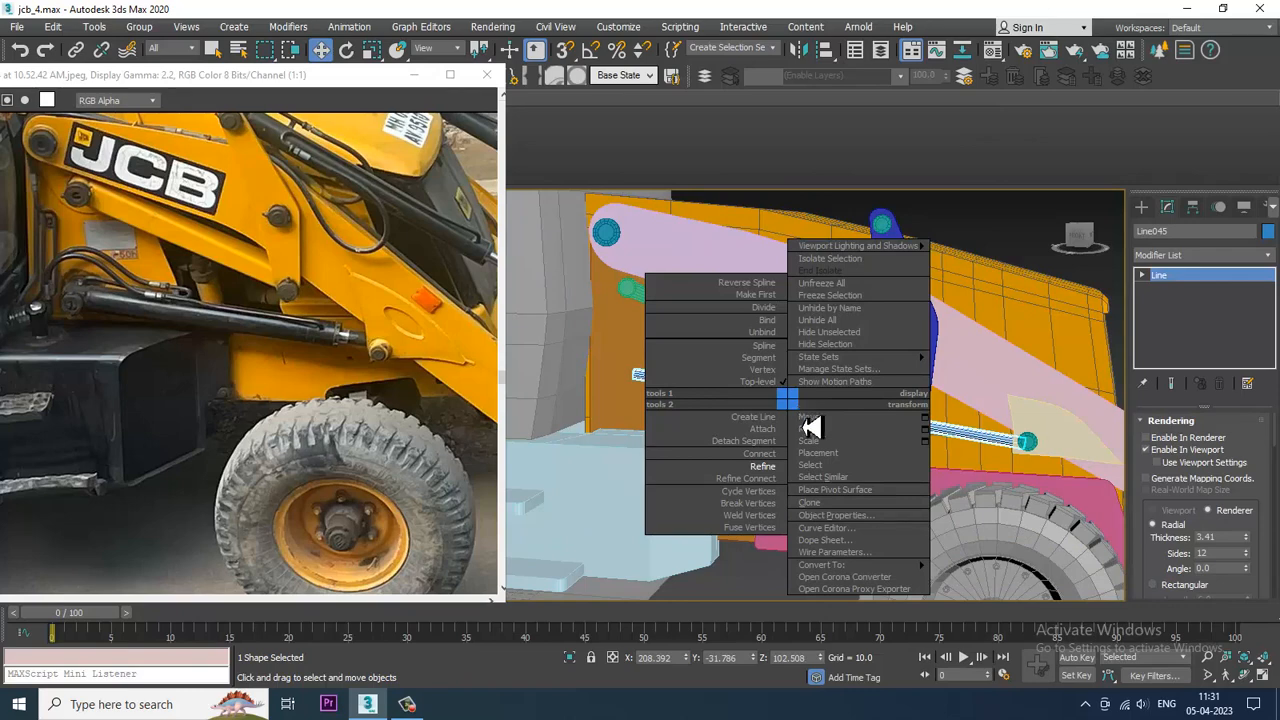
{"action": "mouse_move", "coordinate": [894, 566]}
{"action": "left_click", "coordinate": [1000, 592]}
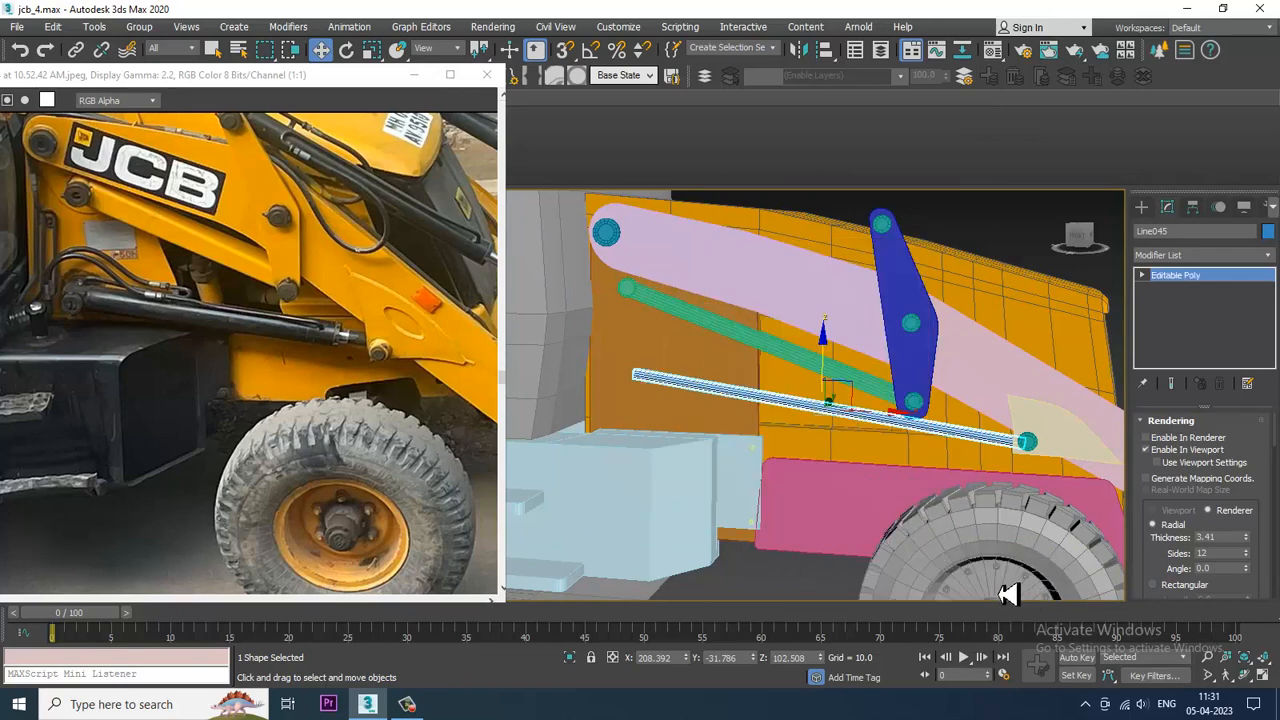
Insert an edge loop around the rod near its front end with Swift Loop
{"action": "left_click", "coordinate": [568, 119]}
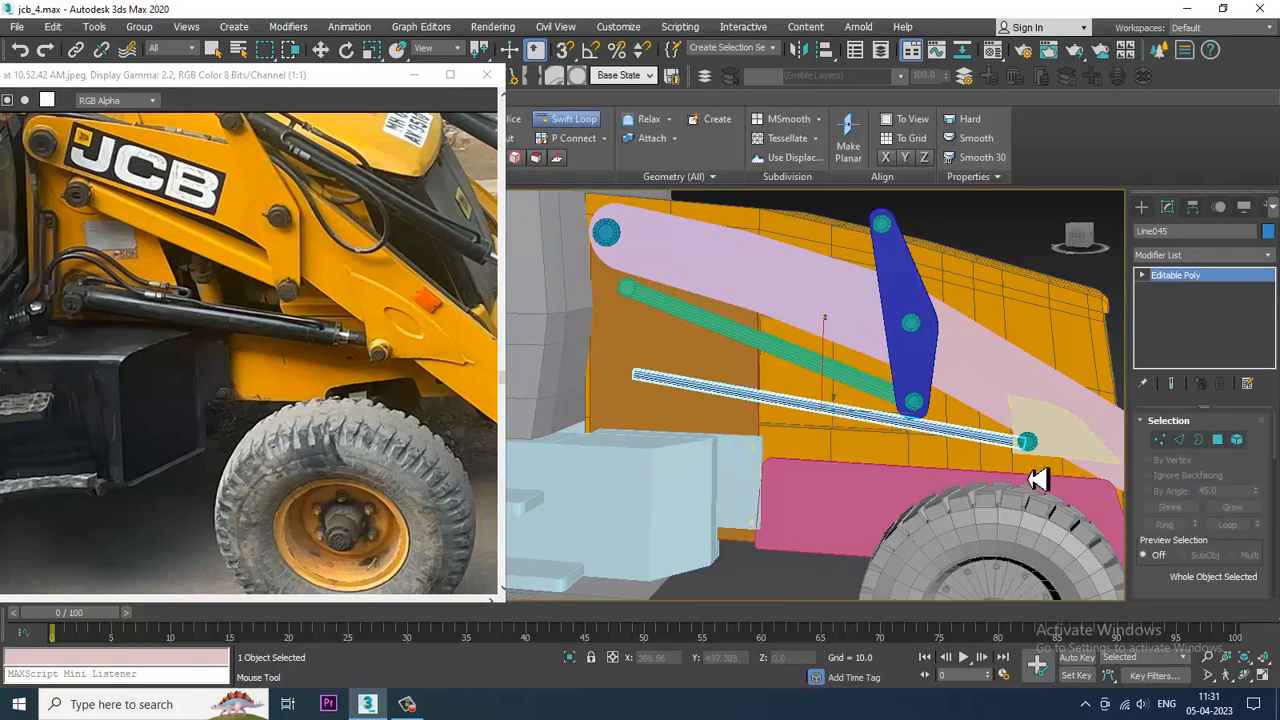
{"action": "scroll", "coordinate": [975, 444], "scroll_direction": "up", "scroll_amount": 4}
{"action": "key", "text": "w"}
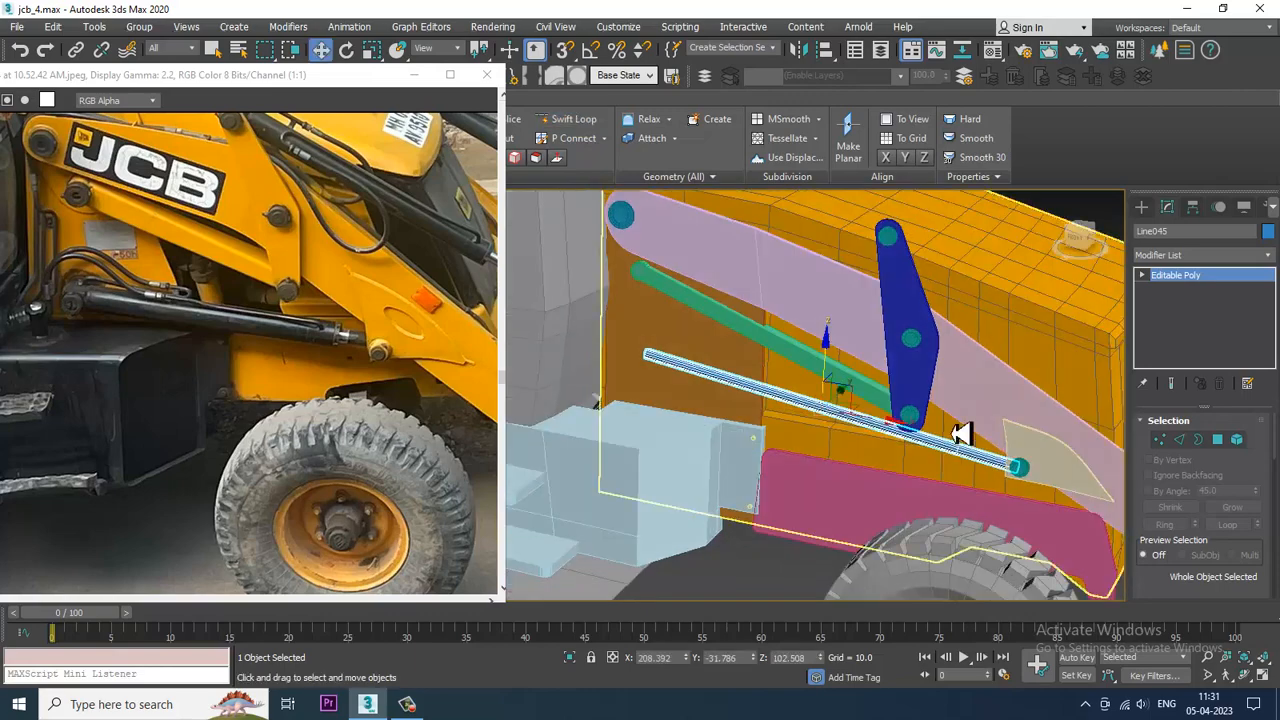
Select the polygons of the rod's long rear section and try a Local Normal extrusion of 2.442
{"action": "key", "text": "4"}
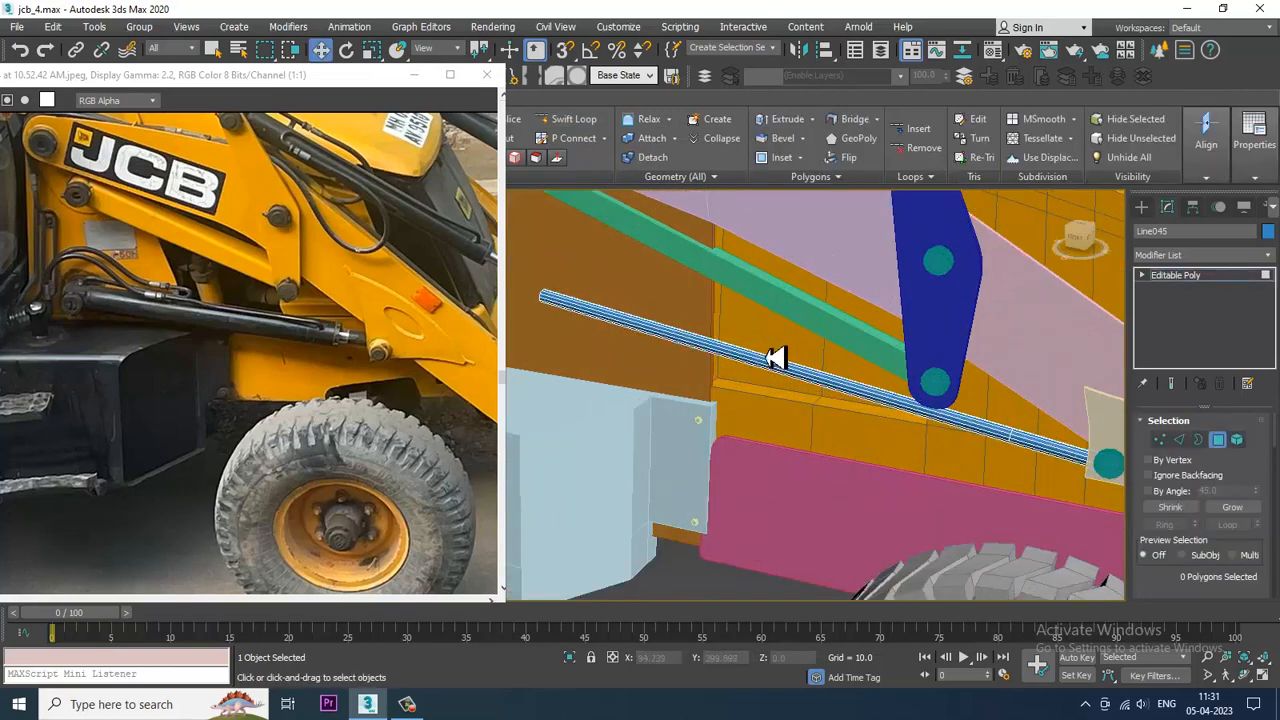
{"action": "left_click", "coordinate": [771, 357]}
{"action": "scroll", "coordinate": [1172, 592], "scroll_direction": "down", "scroll_amount": 10}
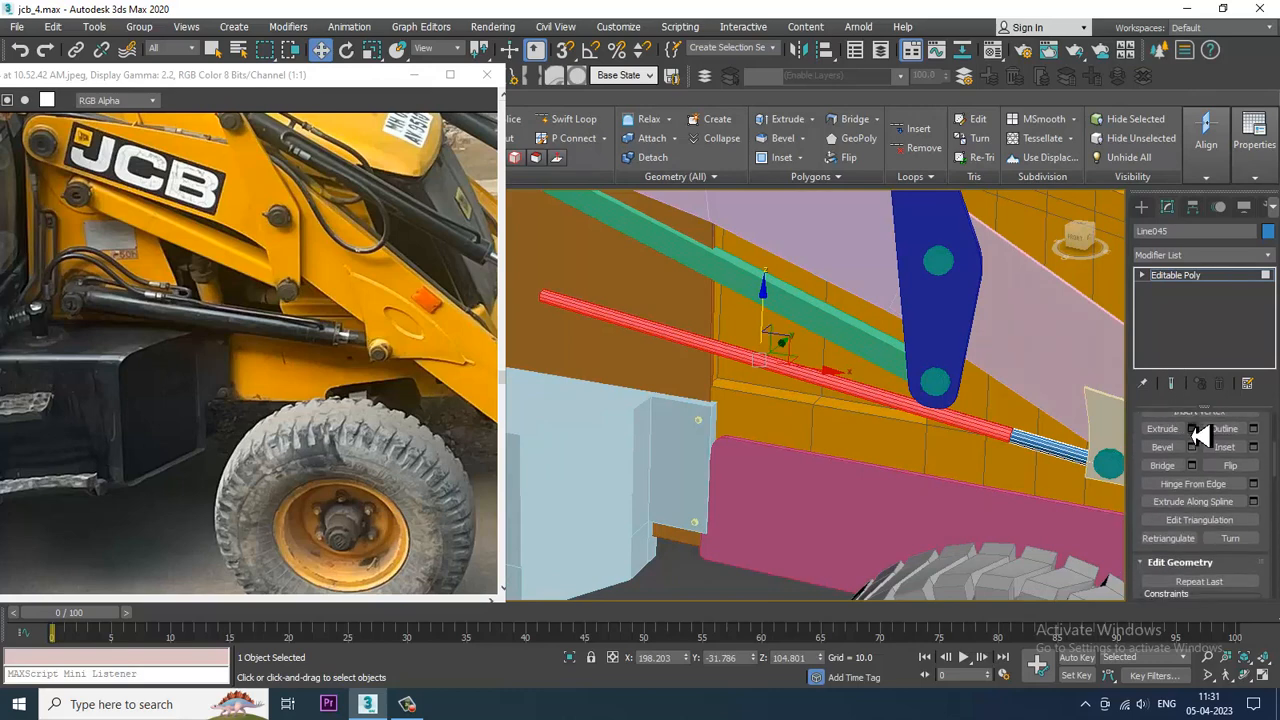
{"action": "left_click", "coordinate": [1192, 428]}
{"action": "left_click", "coordinate": [590, 404]}
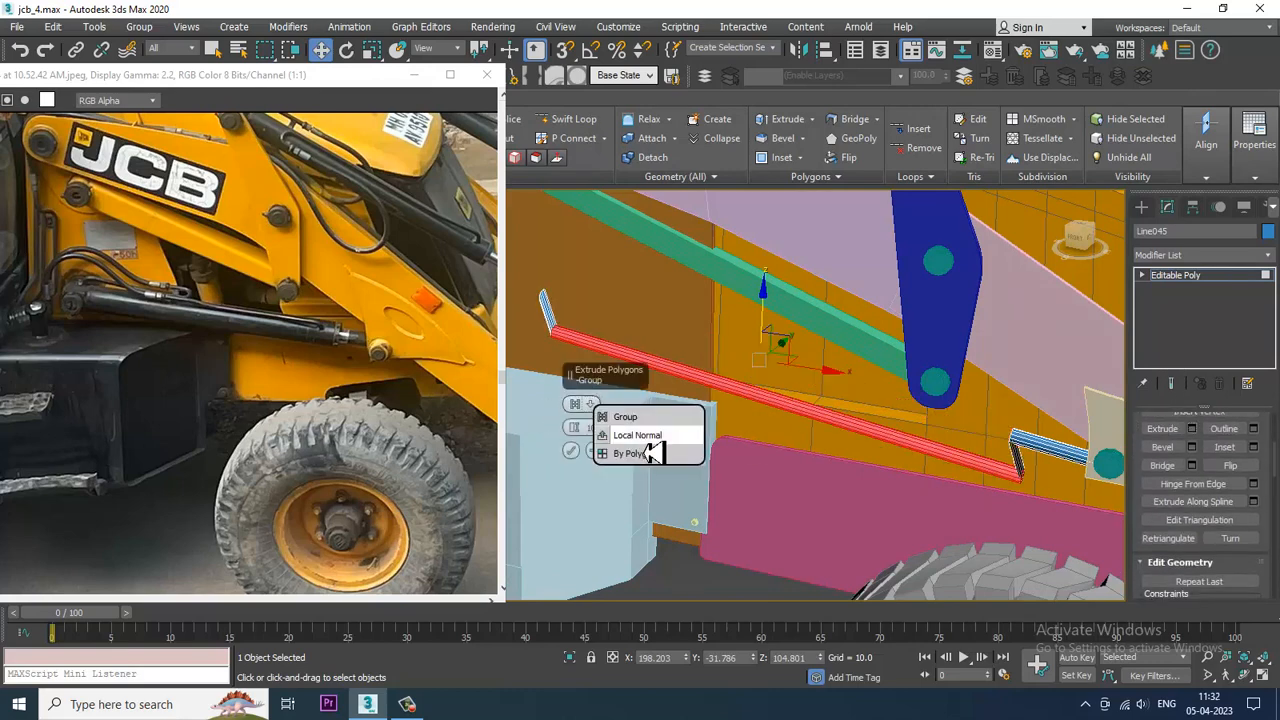
{"action": "left_click", "coordinate": [605, 434]}
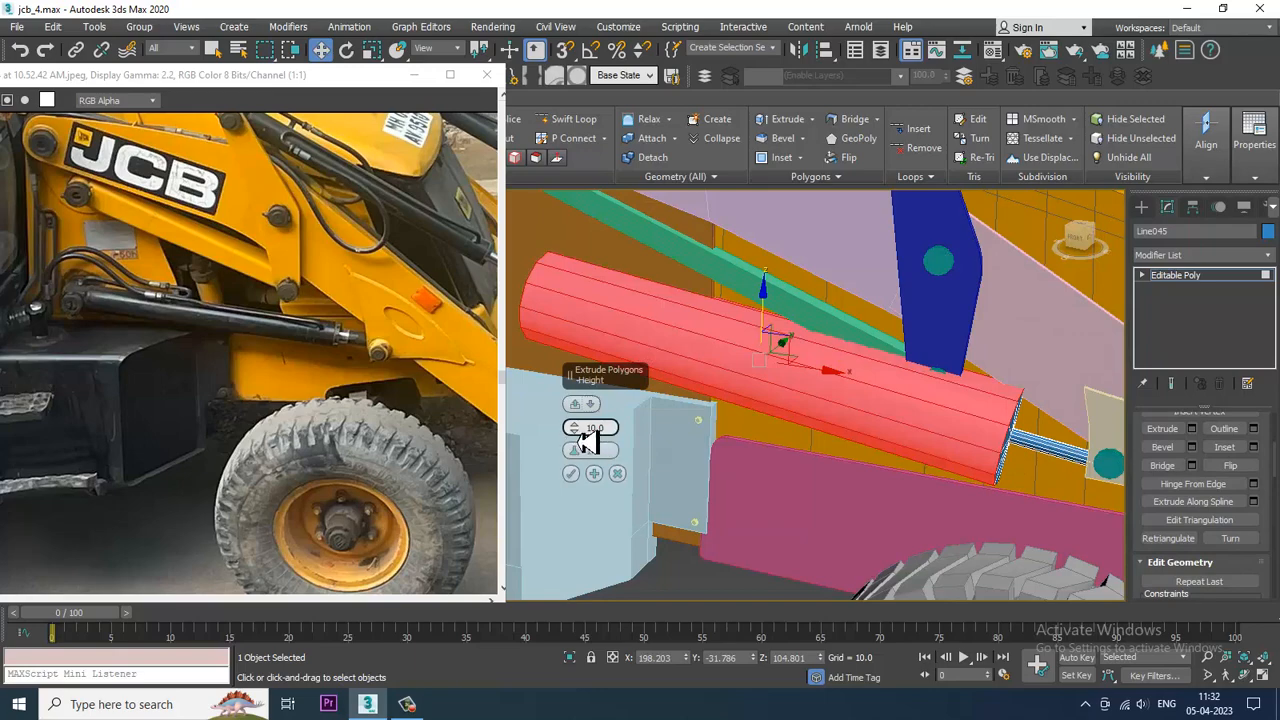
{"action": "left_click_drag", "start_coordinate": [588, 443], "coordinate": [623, 495]}
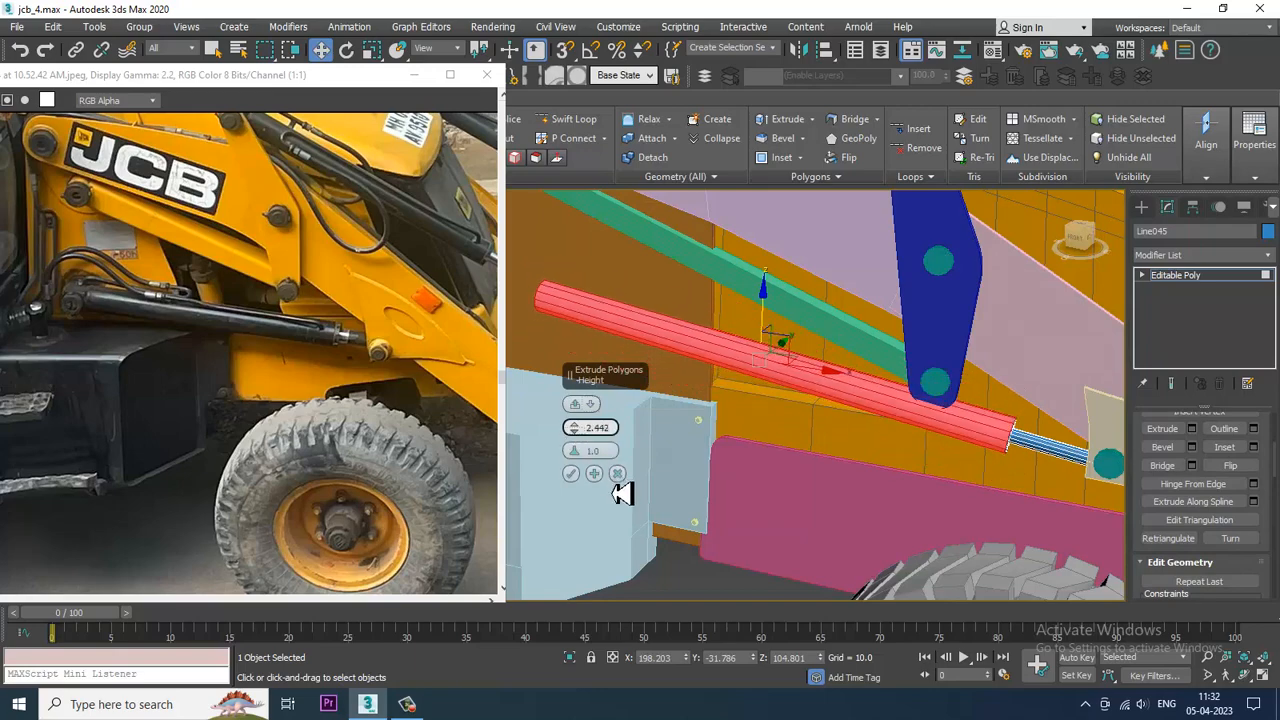
{"action": "middle_click_drag", "start_coordinate": [1032, 457], "coordinate": [1078, 443], "text": "alt"}
{"action": "scroll", "coordinate": [1029, 455], "scroll_direction": "down", "scroll_amount": 3}
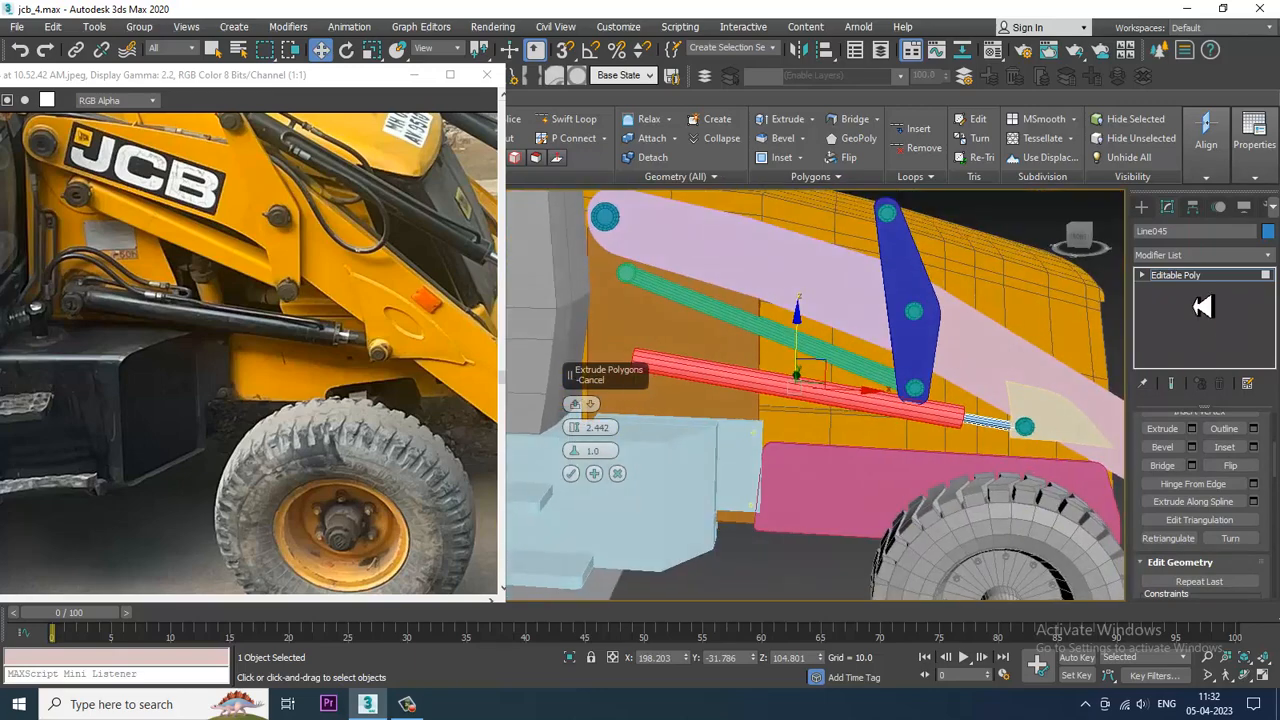
{"action": "left_click", "coordinate": [1207, 279]}
Extrude the rod's long rear section outward by Local Normal with a height of 2.206 to form the cylinder barrel
{"action": "middle_click_drag", "start_coordinate": [992, 422], "coordinate": [920, 403], "text": "alt"}
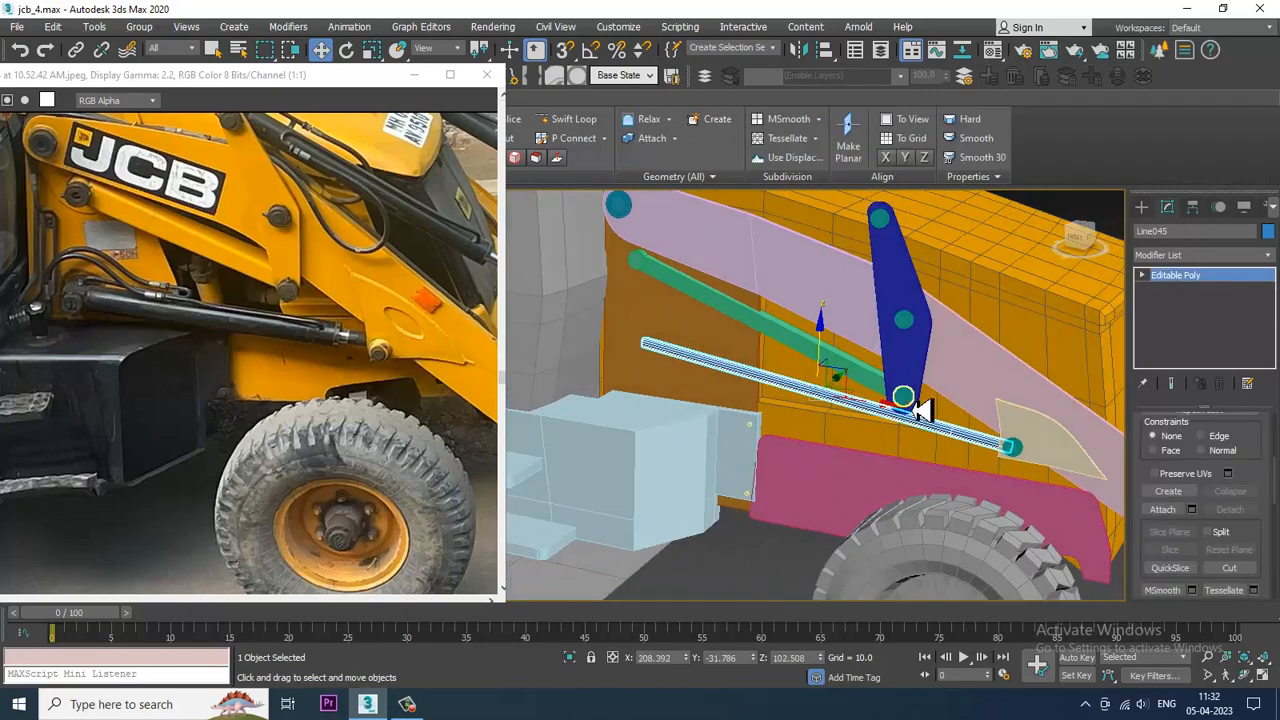
{"action": "scroll", "coordinate": [894, 420], "scroll_direction": "up", "scroll_amount": 3}
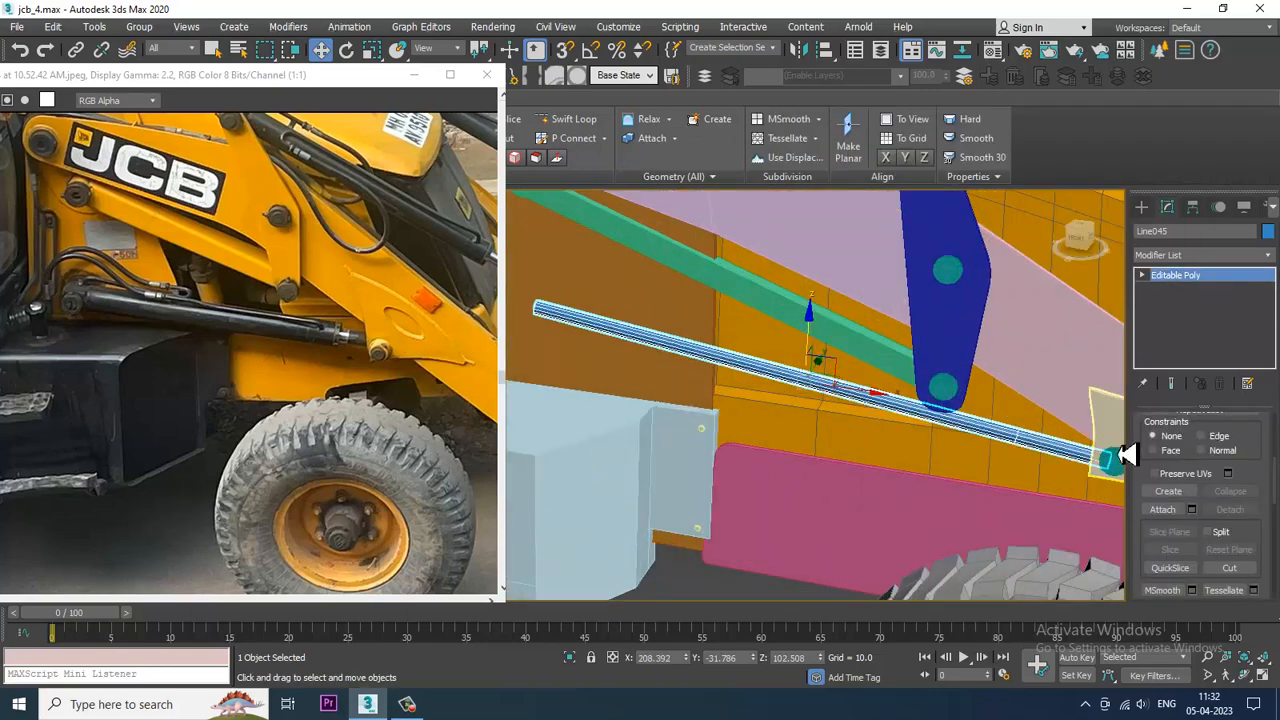
{"action": "key", "text": "4"}
{"action": "left_click", "coordinate": [1192, 429]}
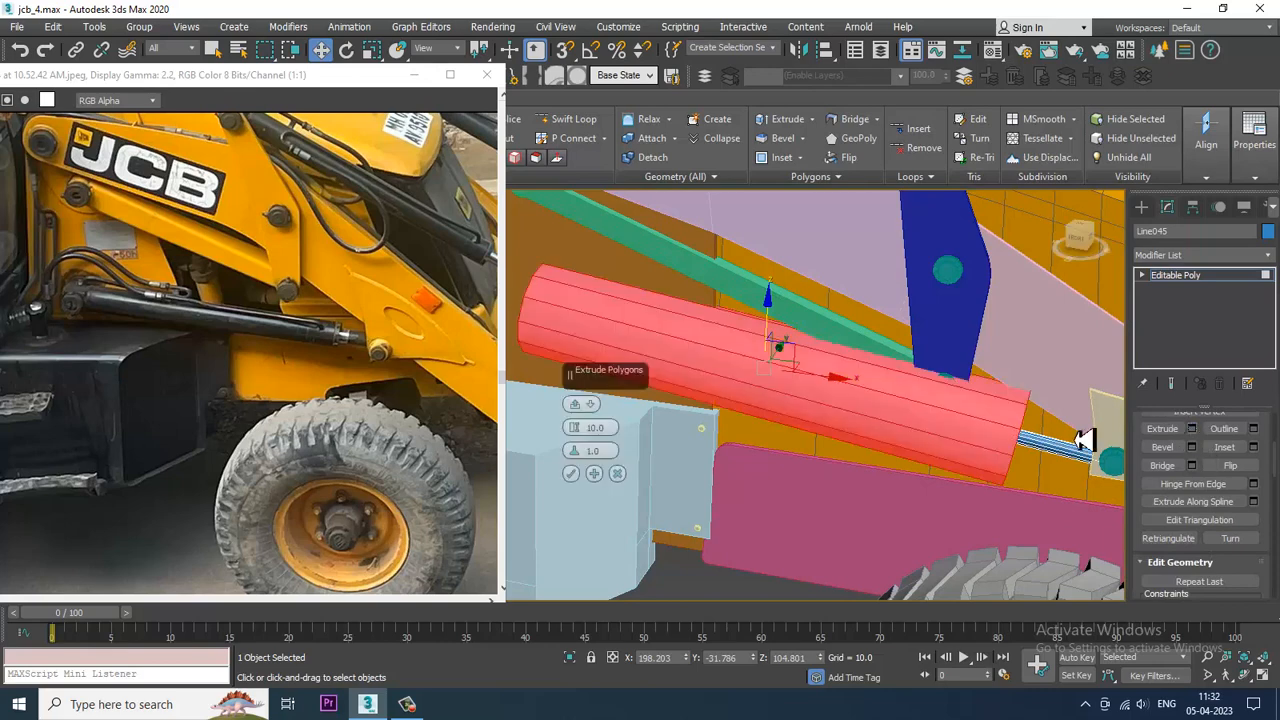
{"action": "left_click_drag", "start_coordinate": [585, 447], "coordinate": [607, 497]}
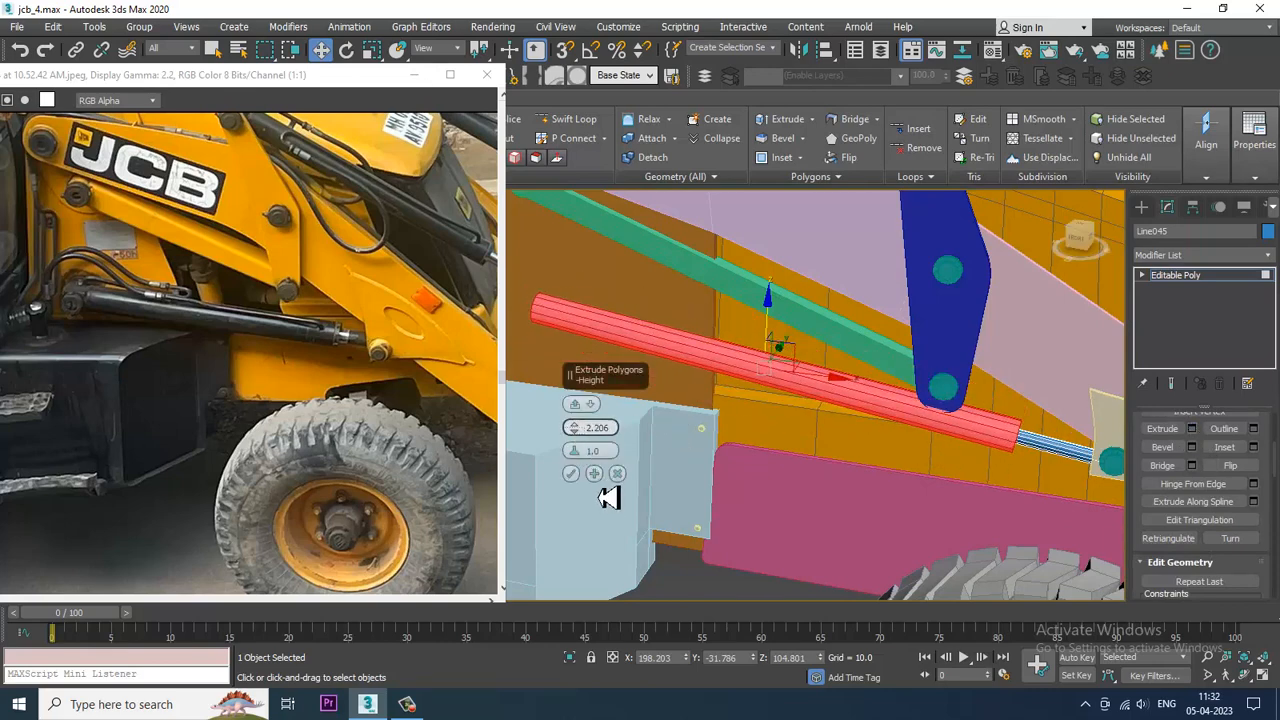
{"action": "left_click", "coordinate": [572, 474]}
{"action": "left_click", "coordinate": [1176, 275]}
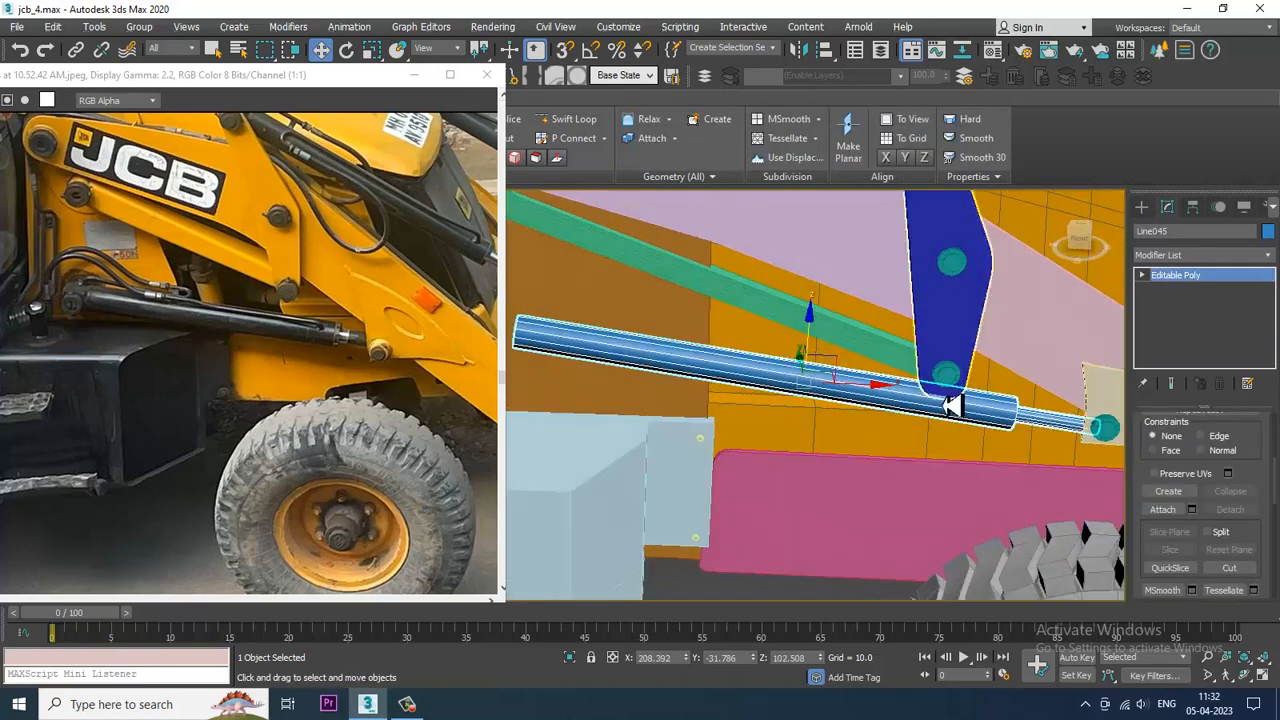
Lower the vertices at the barrel's rear end by about 8.056 to flatten the cylinder's slope
{"action": "middle_click_drag", "start_coordinate": [929, 409], "coordinate": [1014, 391], "text": "alt"}
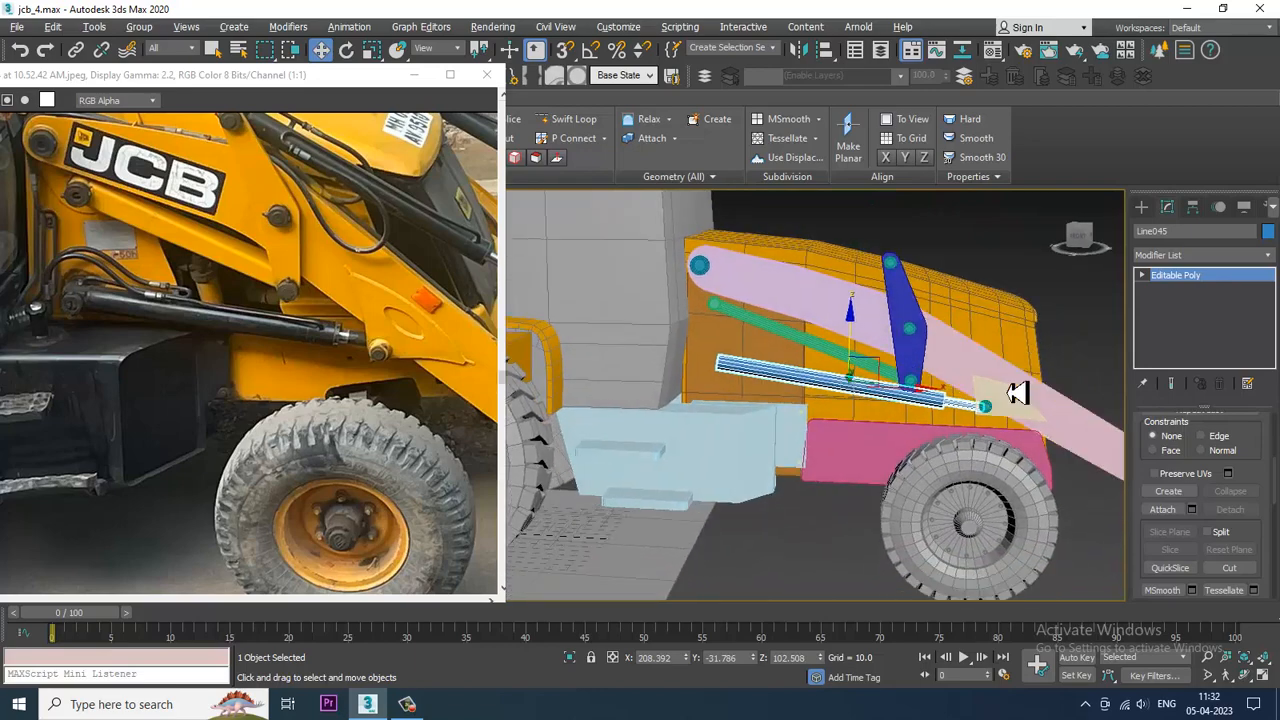
{"action": "scroll", "coordinate": [975, 397], "scroll_direction": "up", "scroll_amount": 3}
{"action": "middle_click_drag", "start_coordinate": [934, 409], "coordinate": [851, 406], "text": "alt"}
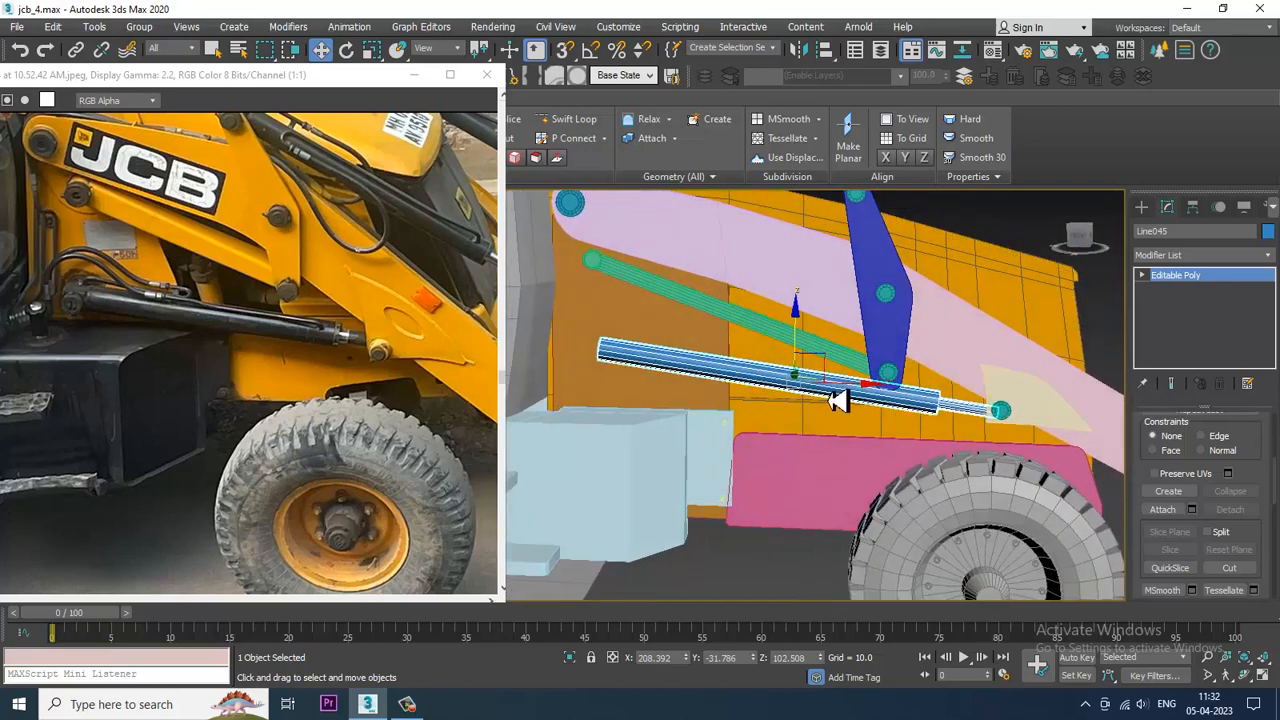
{"action": "scroll", "coordinate": [830, 396], "scroll_direction": "up", "scroll_amount": 2}
{"action": "key", "text": "1"}
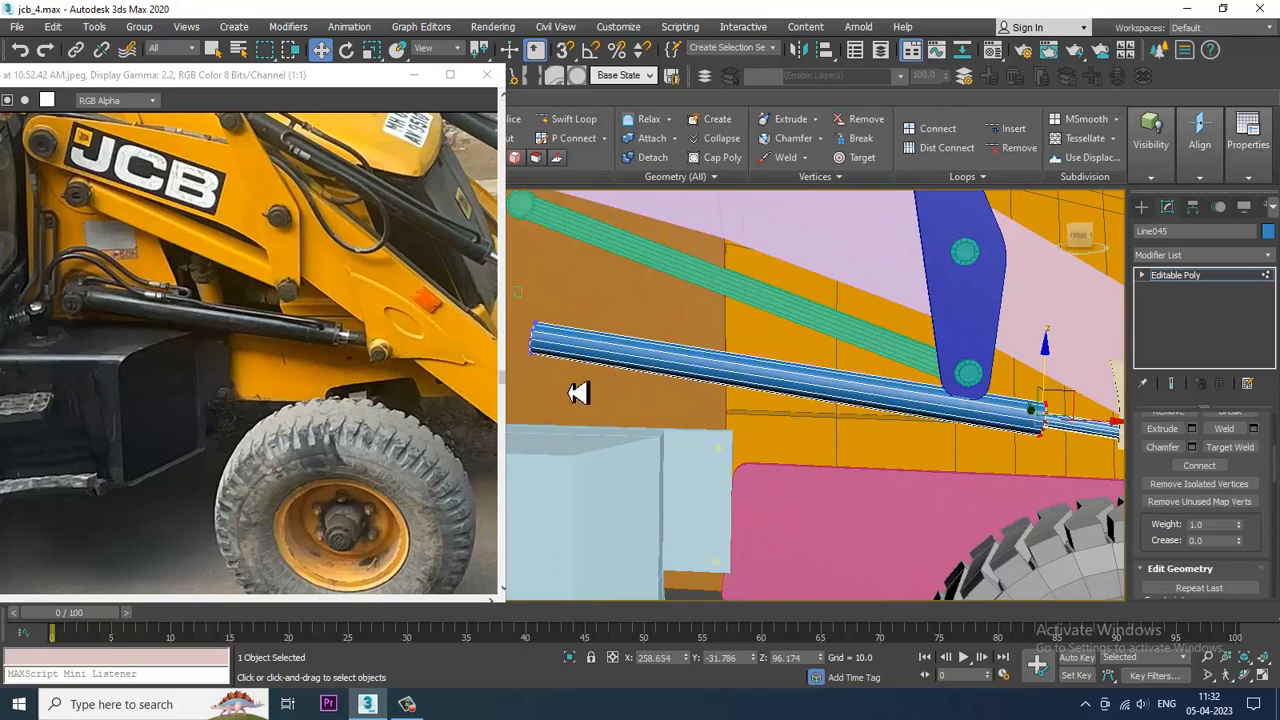
{"action": "left_click_drag", "start_coordinate": [578, 392], "coordinate": [515, 308]}
{"action": "middle_click_drag", "start_coordinate": [593, 347], "coordinate": [729, 343]}
{"action": "middle_click_drag", "start_coordinate": [902, 431], "coordinate": [797, 449]}
{"action": "scroll", "coordinate": [797, 449], "scroll_direction": "down", "scroll_amount": 2}
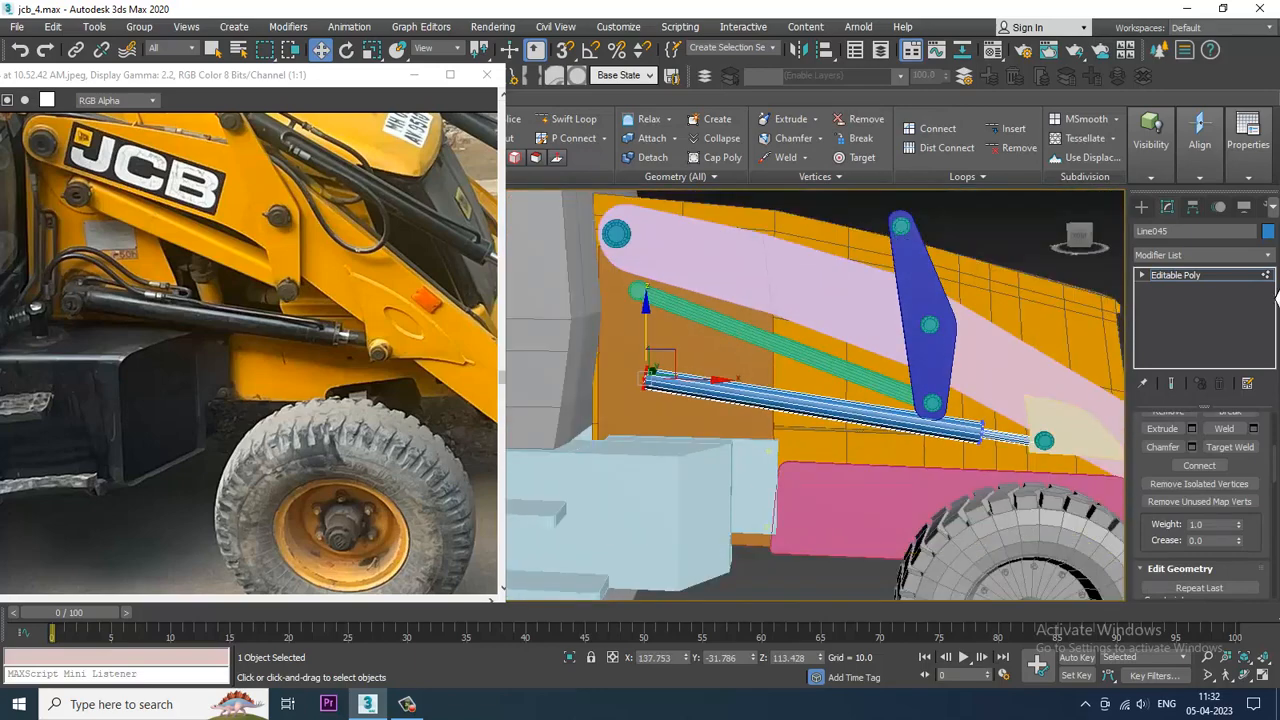
{"action": "left_click_drag", "start_coordinate": [655, 344], "coordinate": [663, 363]}
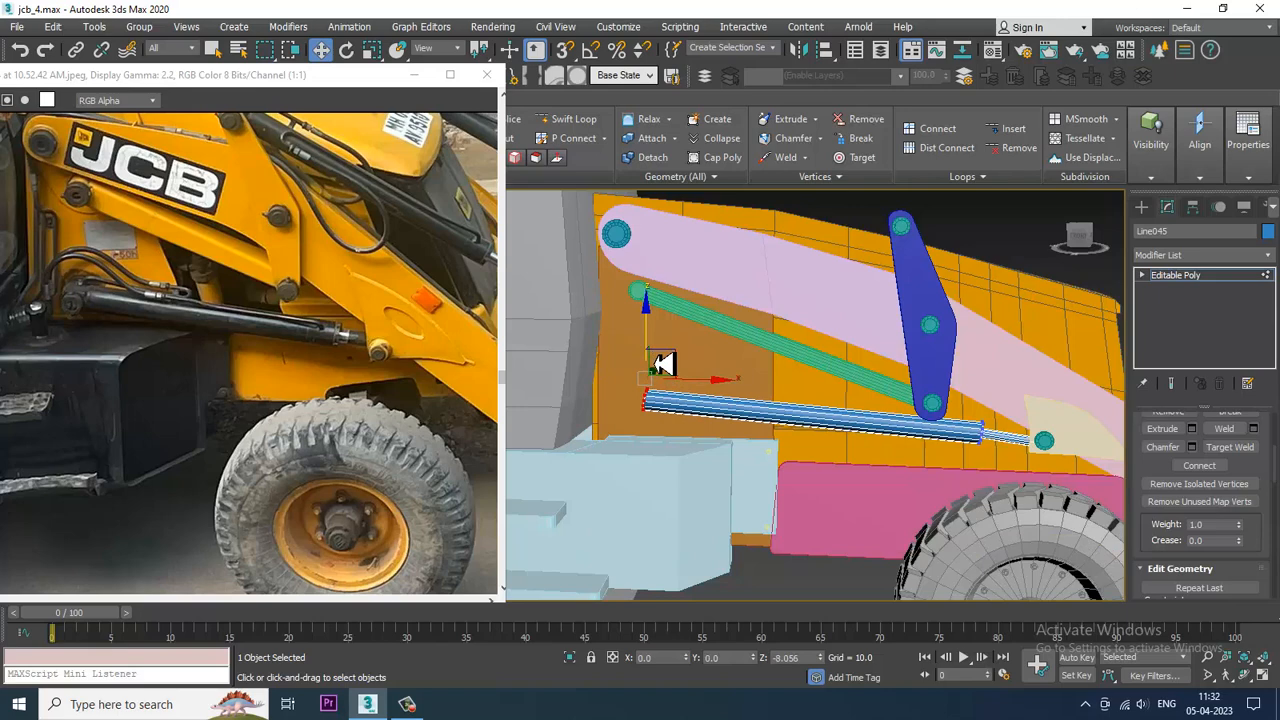
Fine-tune the vertices at the barrel's rear end and lower its front-end vertices by about 1.4
{"action": "left_click_drag", "start_coordinate": [663, 366], "coordinate": [666, 372]}
{"action": "left_click_drag", "start_coordinate": [994, 457], "coordinate": [994, 462]}
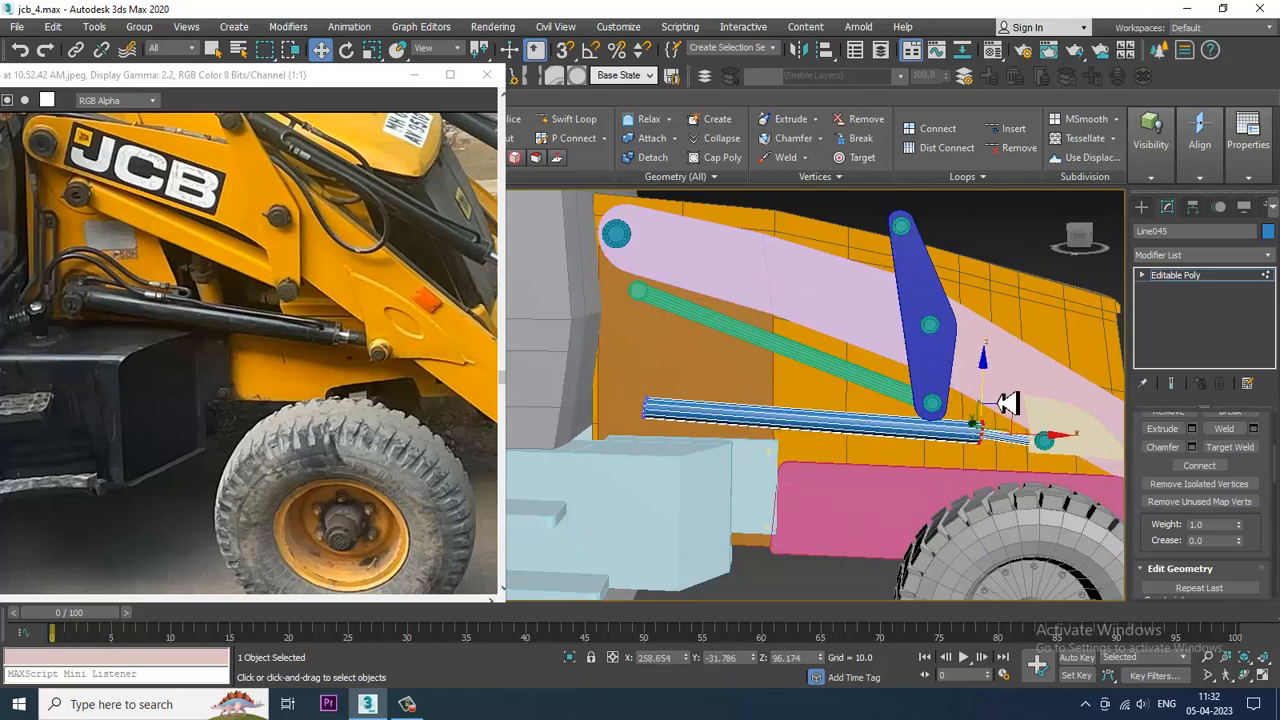
{"action": "left_click_drag", "start_coordinate": [990, 392], "coordinate": [993, 397]}
Lengthen the barrel rearward by moving its rear-end vertices about 5.9 along negative X
{"action": "mouse_move", "coordinate": [985, 410]}
{"action": "middle_mouse_down", "text": "alt"}
{"action": "mouse_move", "coordinate": [903, 471]}
{"action": "mouse_move", "coordinate": [914, 446]}
{"action": "mouse_move", "coordinate": [975, 430]}
{"action": "middle_mouse_up", "text": "alt"}
{"action": "scroll", "coordinate": [840, 420], "scroll_direction": "up", "scroll_amount": 3}
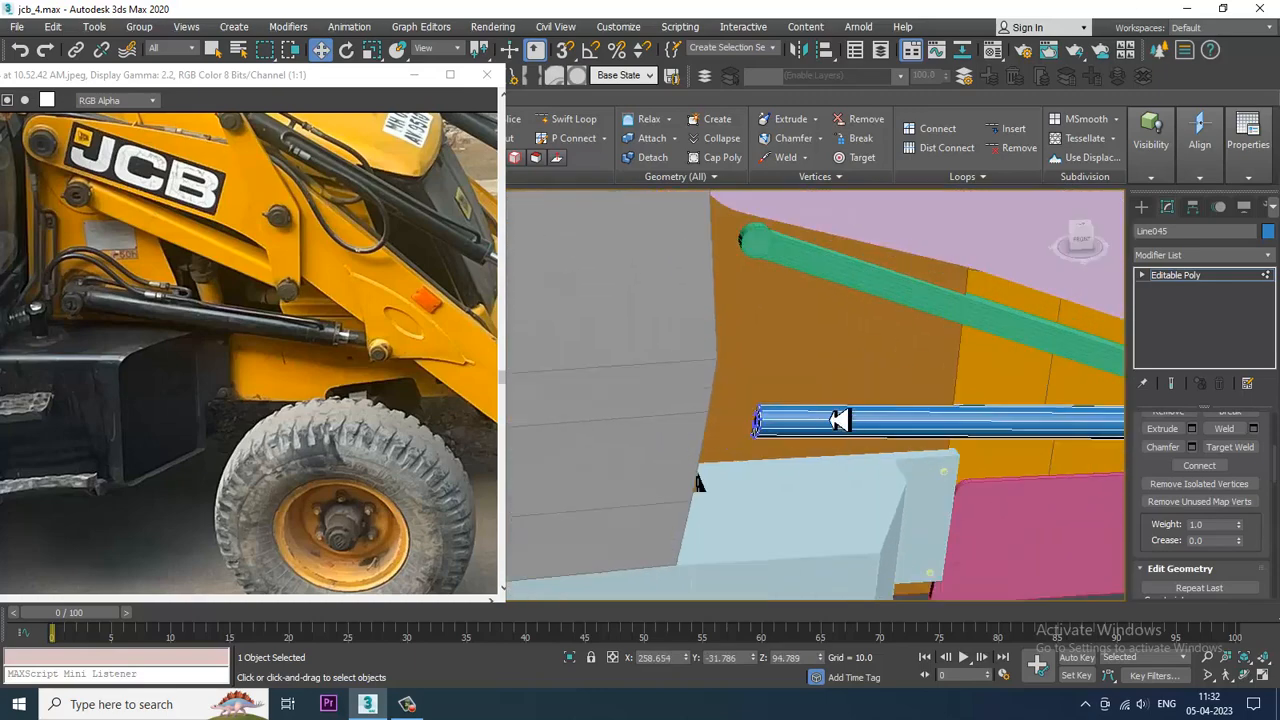
{"action": "middle_click_drag", "start_coordinate": [840, 420], "coordinate": [755, 381], "text": "alt"}
{"action": "left_click_drag", "start_coordinate": [842, 440], "coordinate": [842, 440]}
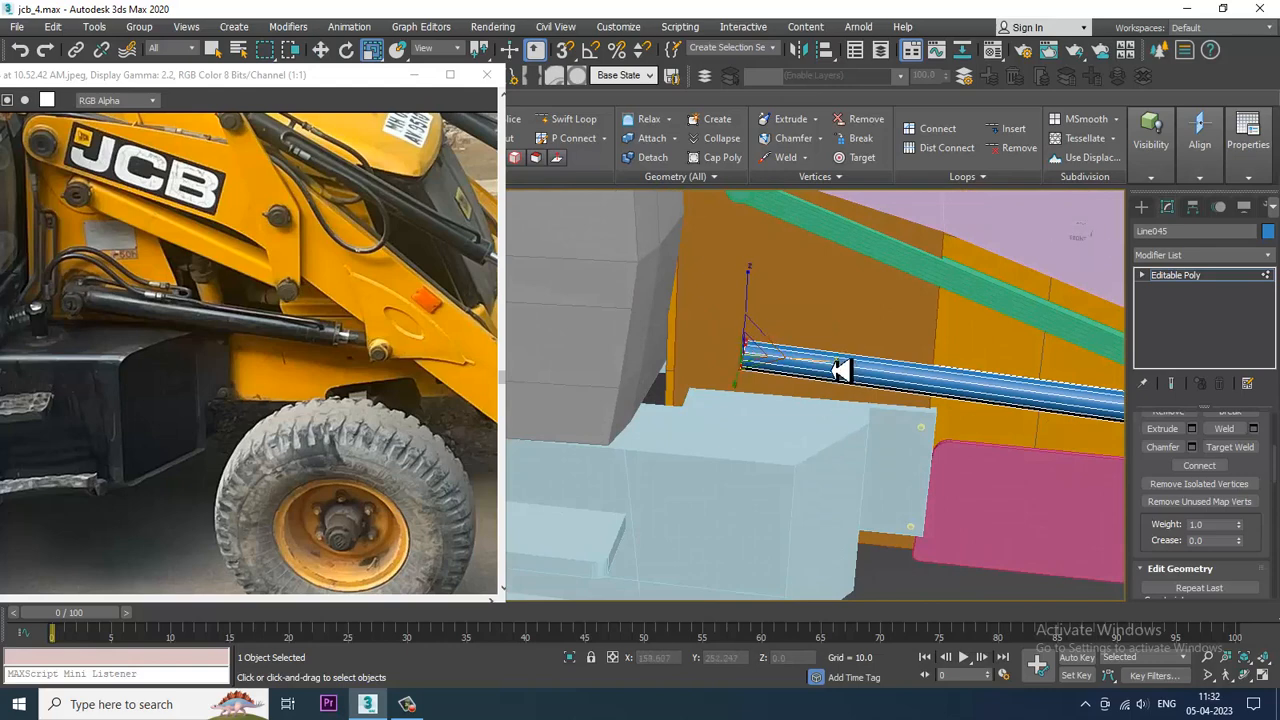
{"action": "key", "text": "r"}
{"action": "key", "text": "w"}
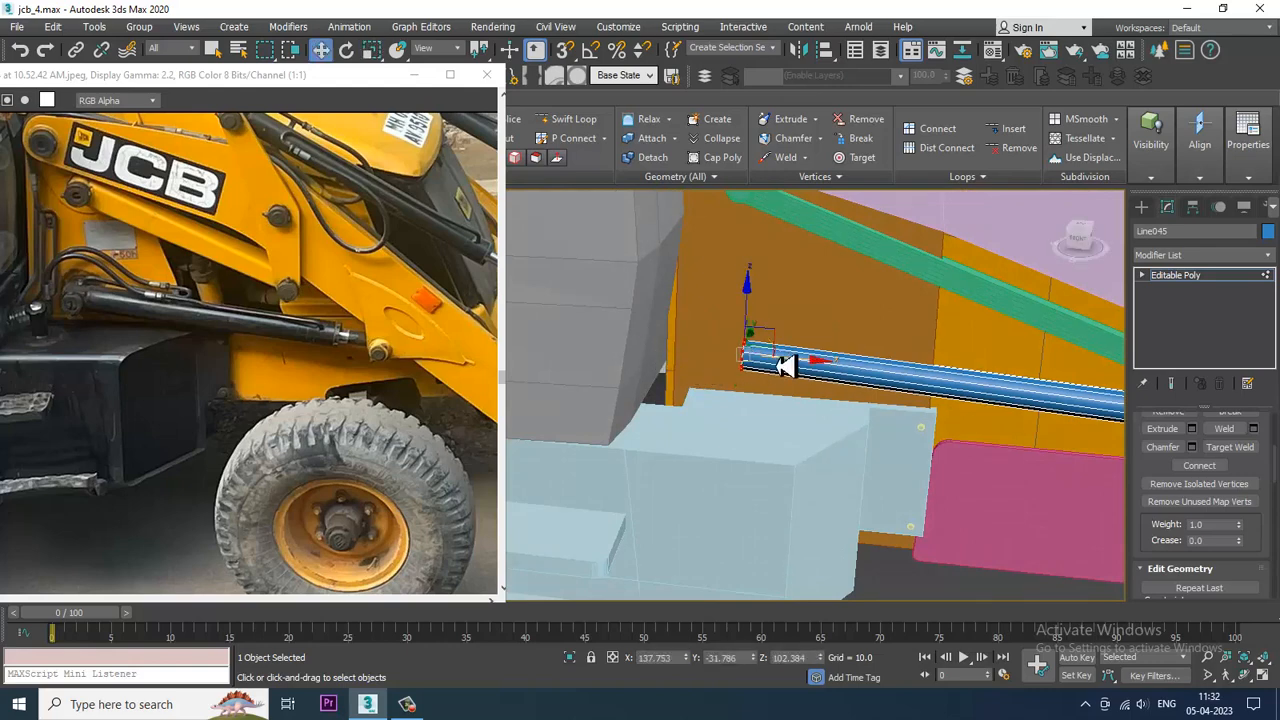
{"action": "left_click_drag", "start_coordinate": [795, 365], "coordinate": [772, 358]}
{"action": "middle_click_drag", "start_coordinate": [830, 372], "coordinate": [857, 383], "text": "alt"}
{"action": "scroll", "coordinate": [857, 383], "scroll_direction": "up", "scroll_amount": 2}
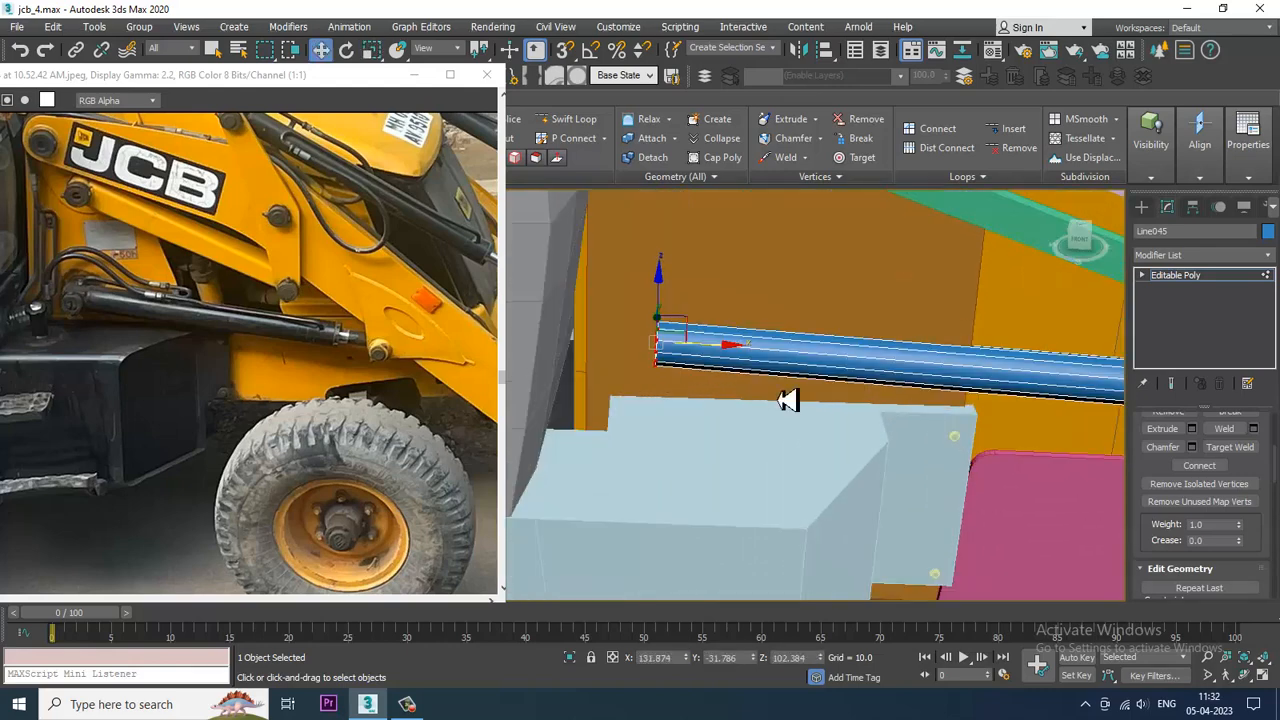
Create a cylinder primitive with AutoGrid at the barrel's rear end, about 4.7 in radius and 6.1 high
{"action": "left_click", "coordinate": [1141, 206]}
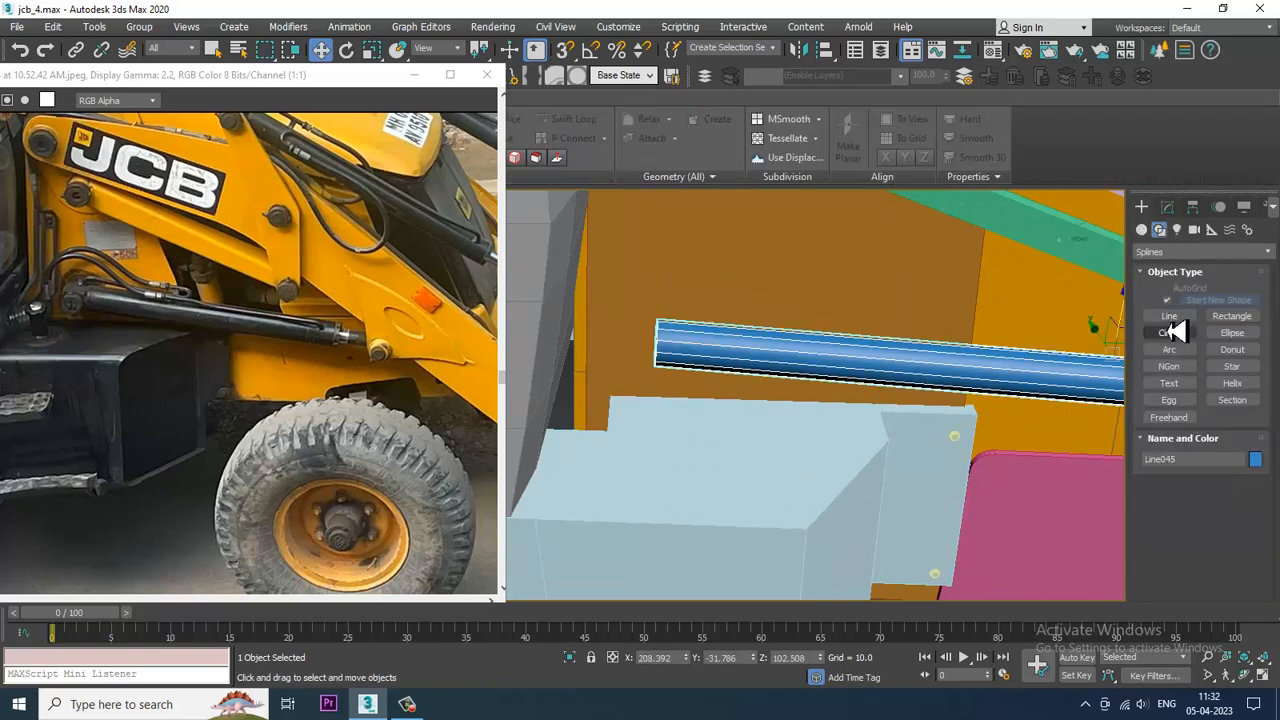
{"action": "left_click", "coordinate": [1143, 230]}
{"action": "left_click", "coordinate": [1178, 336]}
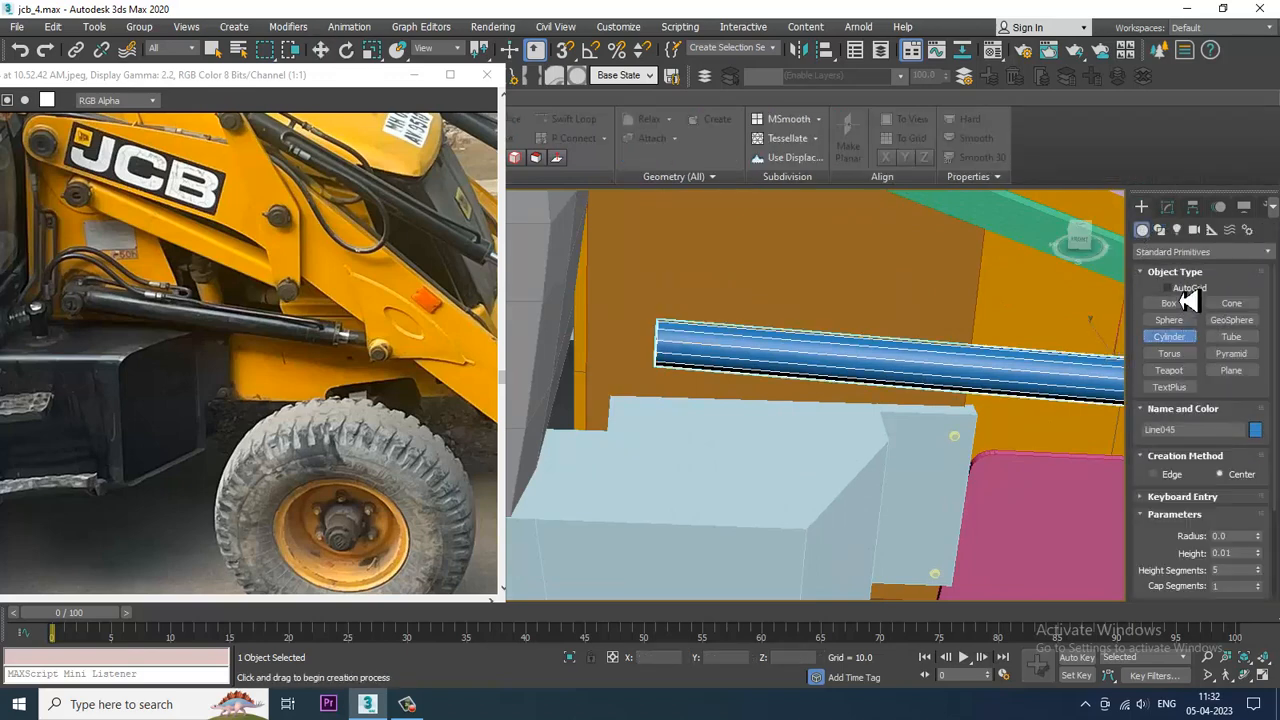
{"action": "left_click", "coordinate": [1168, 288]}
{"action": "left_click_drag", "start_coordinate": [650, 356], "coordinate": [668, 370]}
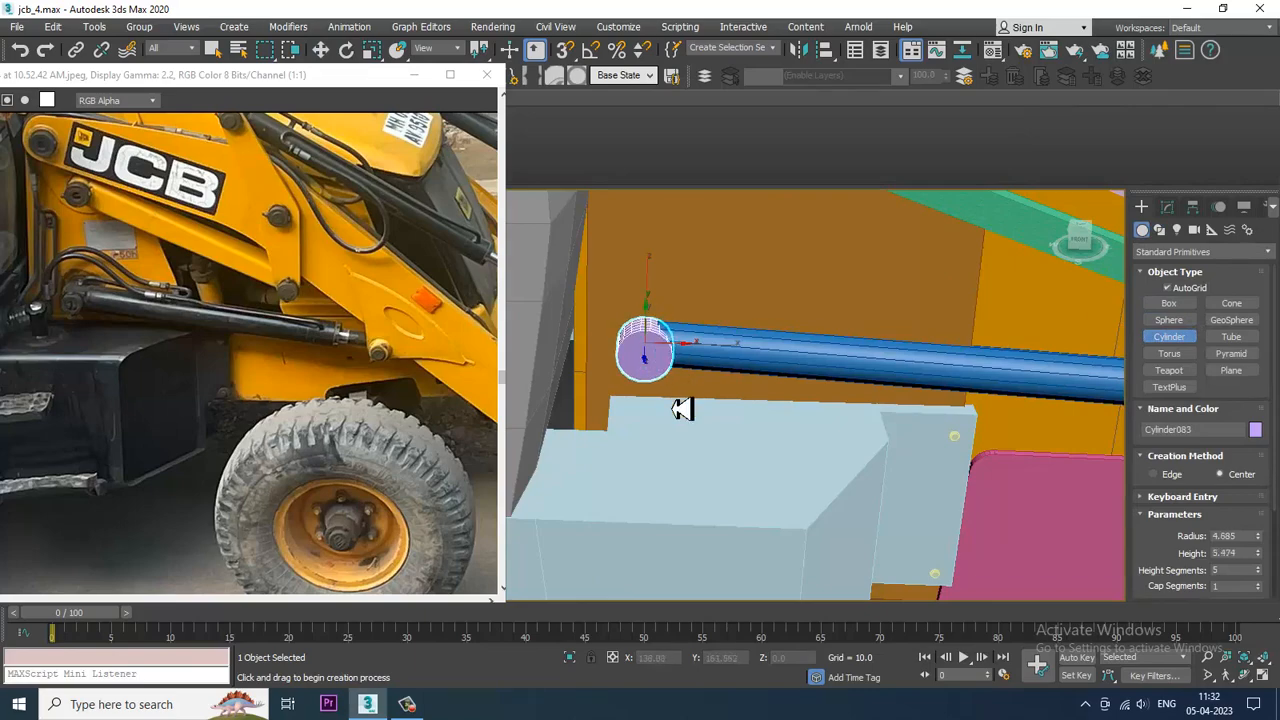
{"action": "left_click", "coordinate": [672, 408]}
Move the new end cylinder along the Y axis to line it up with the barrel's rear end
{"action": "key", "text": "w"}
{"action": "middle_click_drag", "start_coordinate": [720, 351], "coordinate": [675, 351], "text": "alt"}
{"action": "left_click", "coordinate": [718, 340]}
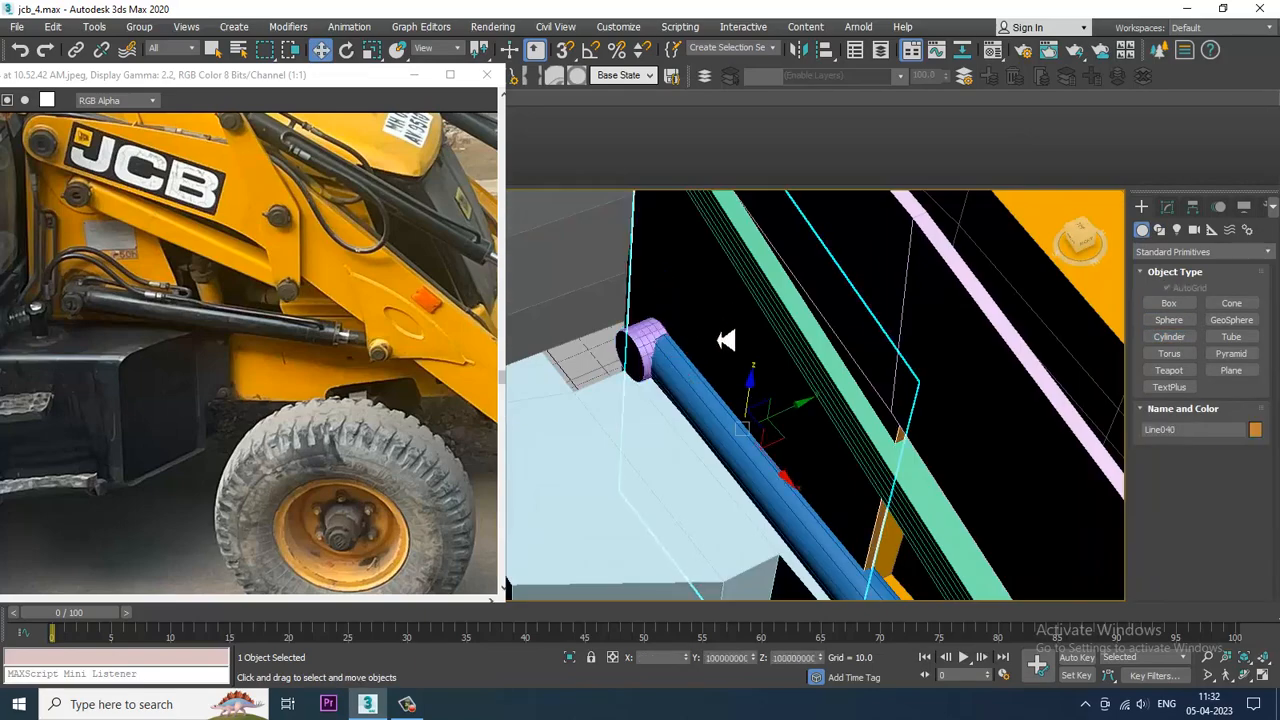
{"action": "left_click", "coordinate": [650, 348]}
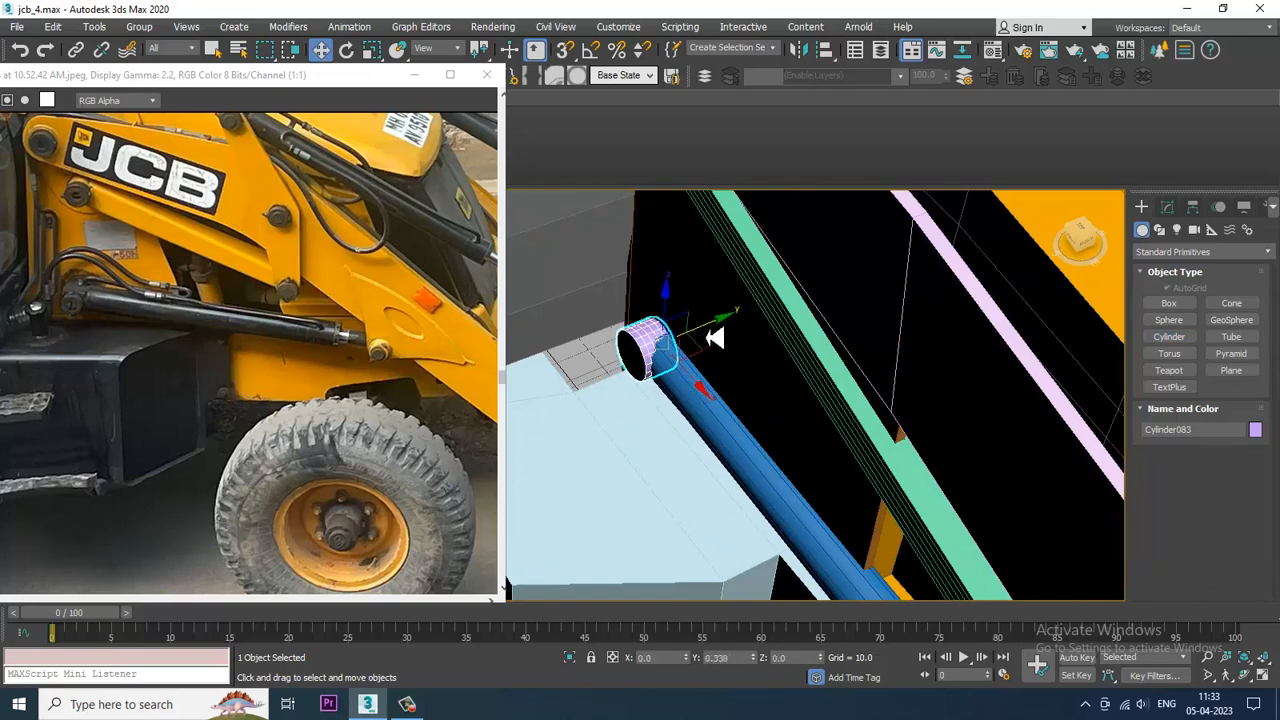
{"action": "left_click_drag", "start_coordinate": [714, 338], "coordinate": [714, 354]}
{"action": "key", "text": "shift+z"}
{"action": "middle_click_drag", "start_coordinate": [771, 343], "coordinate": [656, 374], "text": "alt"}
Reduce the end cylinder's height segments to 1 and convert it to Editable Poly
{"action": "right_click", "coordinate": [656, 374]}
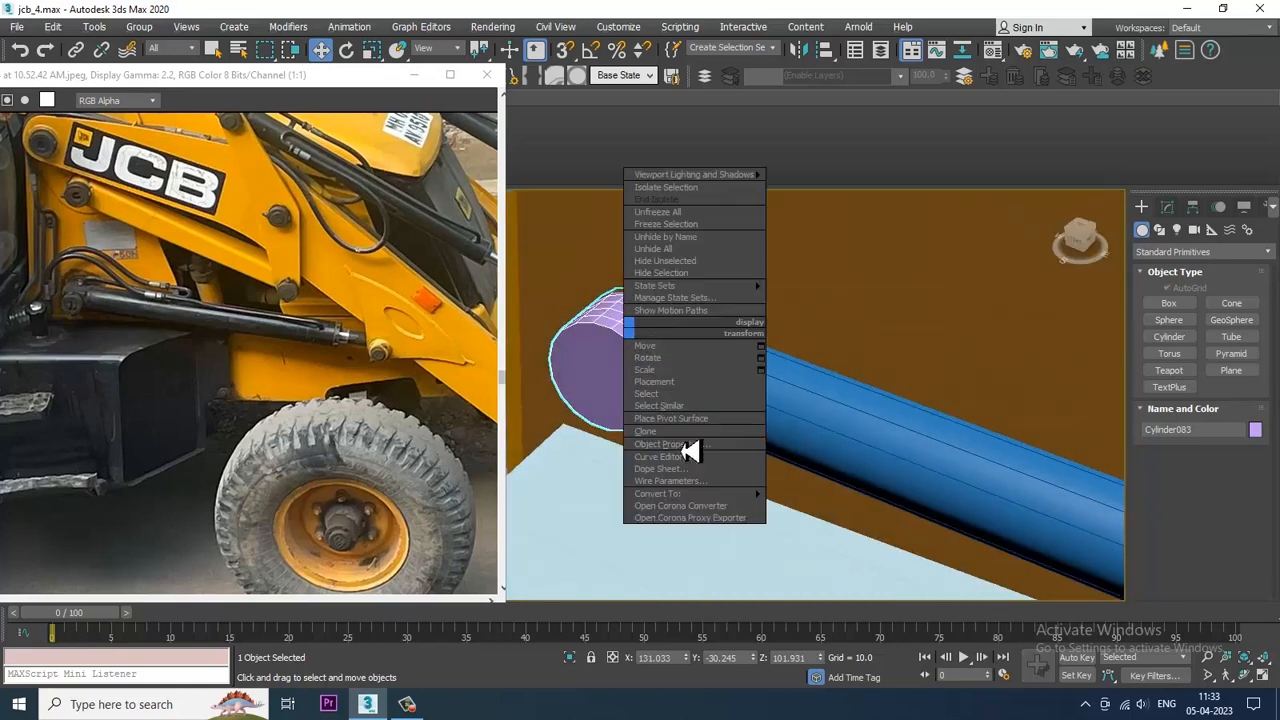
{"action": "left_click", "coordinate": [1167, 206]}
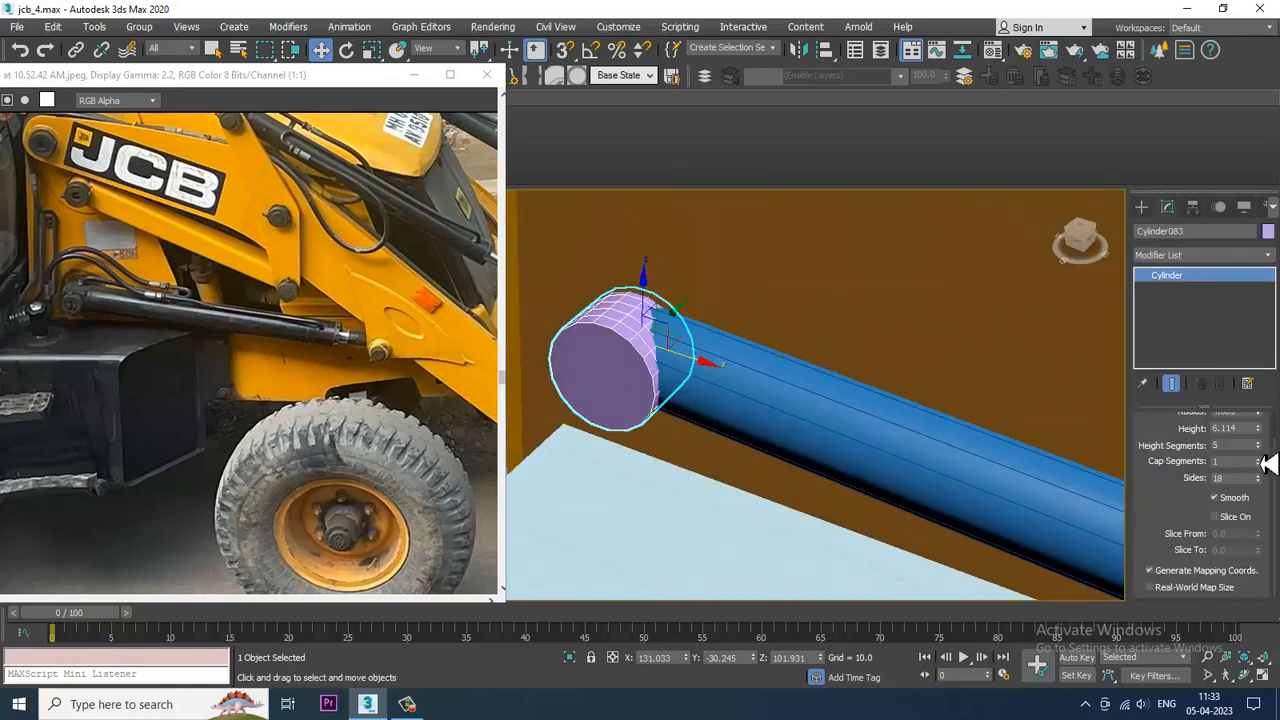
{"action": "right_click", "coordinate": [1260, 449]}
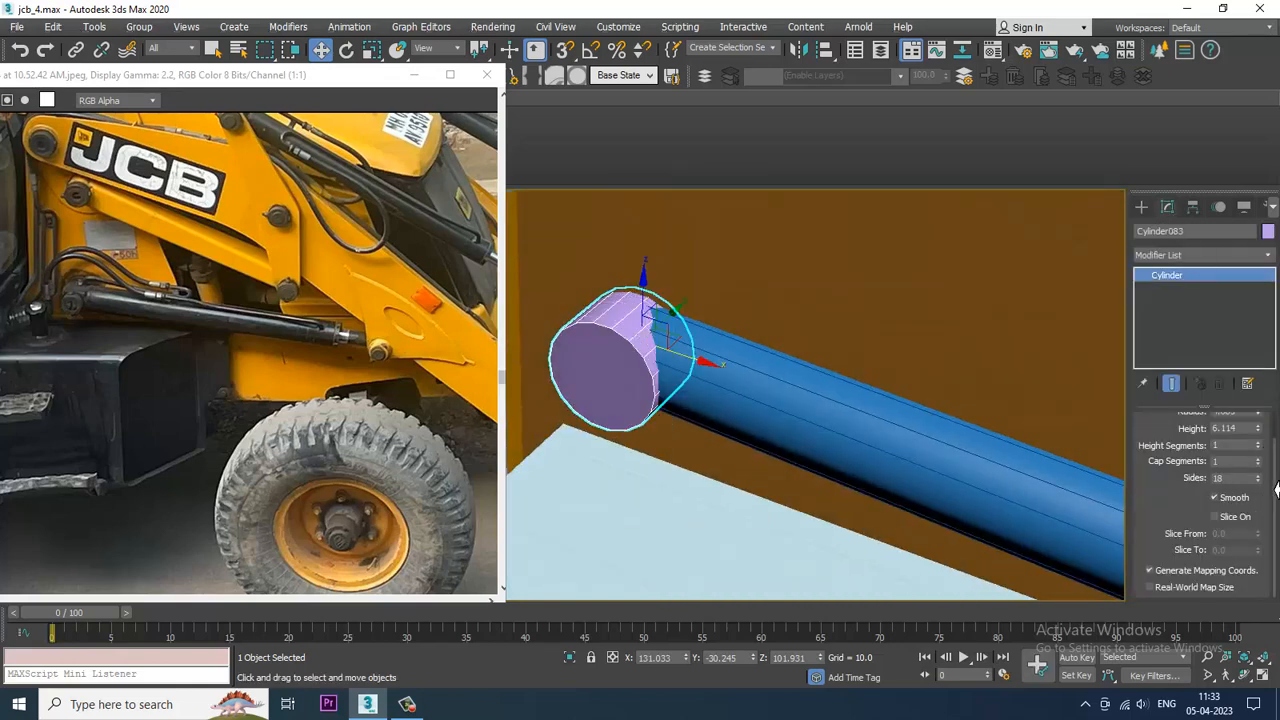
{"action": "right_click", "coordinate": [649, 352]}
{"action": "mouse_move", "coordinate": [720, 502]}
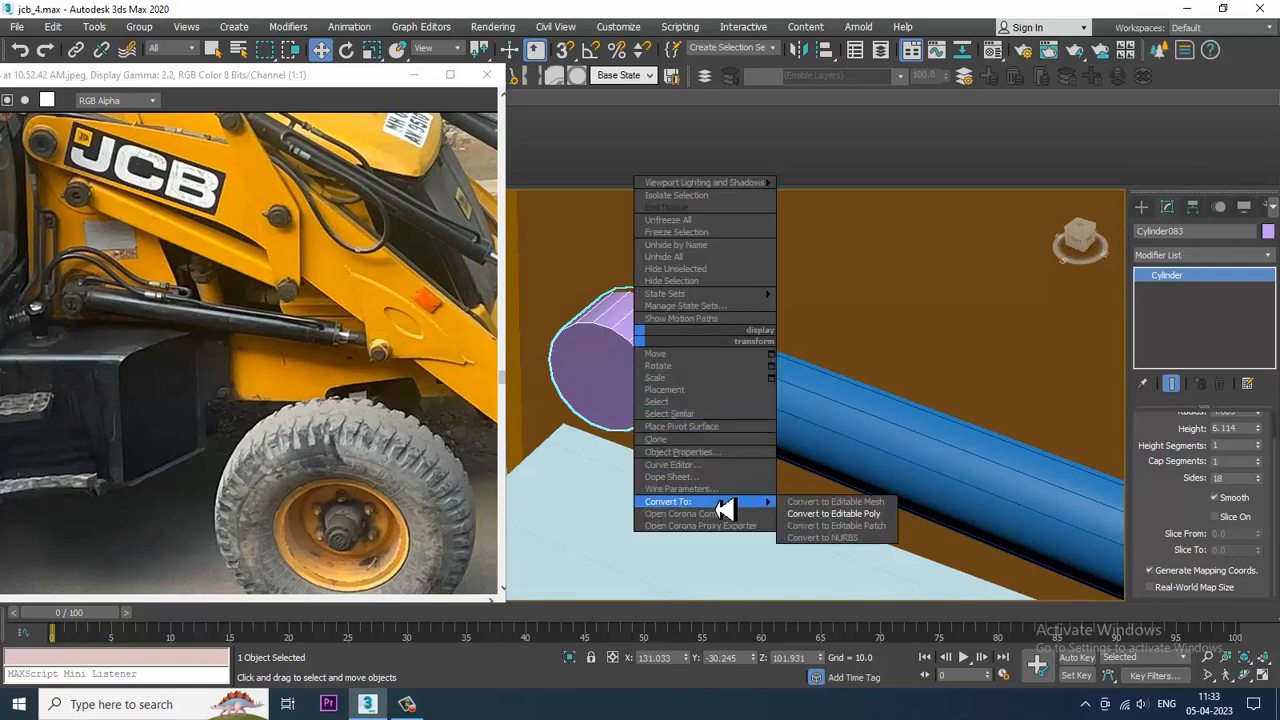
{"action": "left_click", "coordinate": [864, 513]}
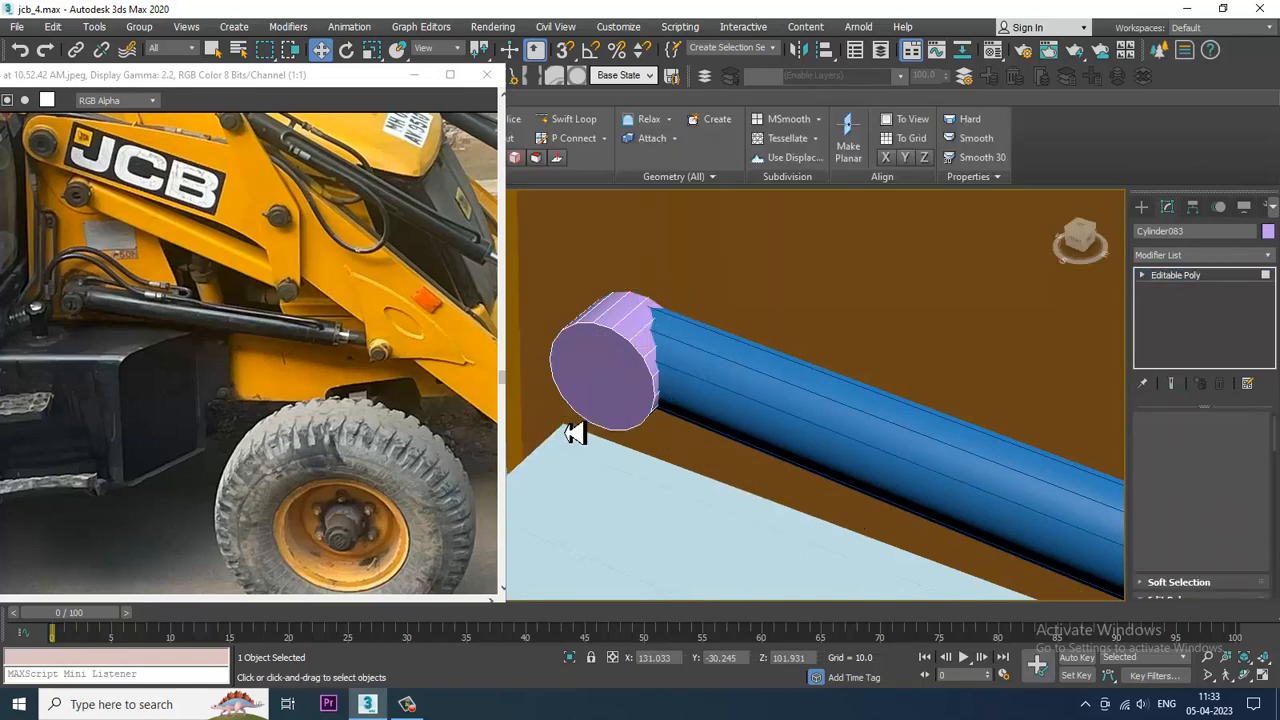
Inset the end cylinder's outer cap polygon by 1.0
{"action": "left_click", "coordinate": [645, 393]}
{"action": "scroll", "coordinate": [1165, 566], "scroll_direction": "down", "scroll_amount": 4}
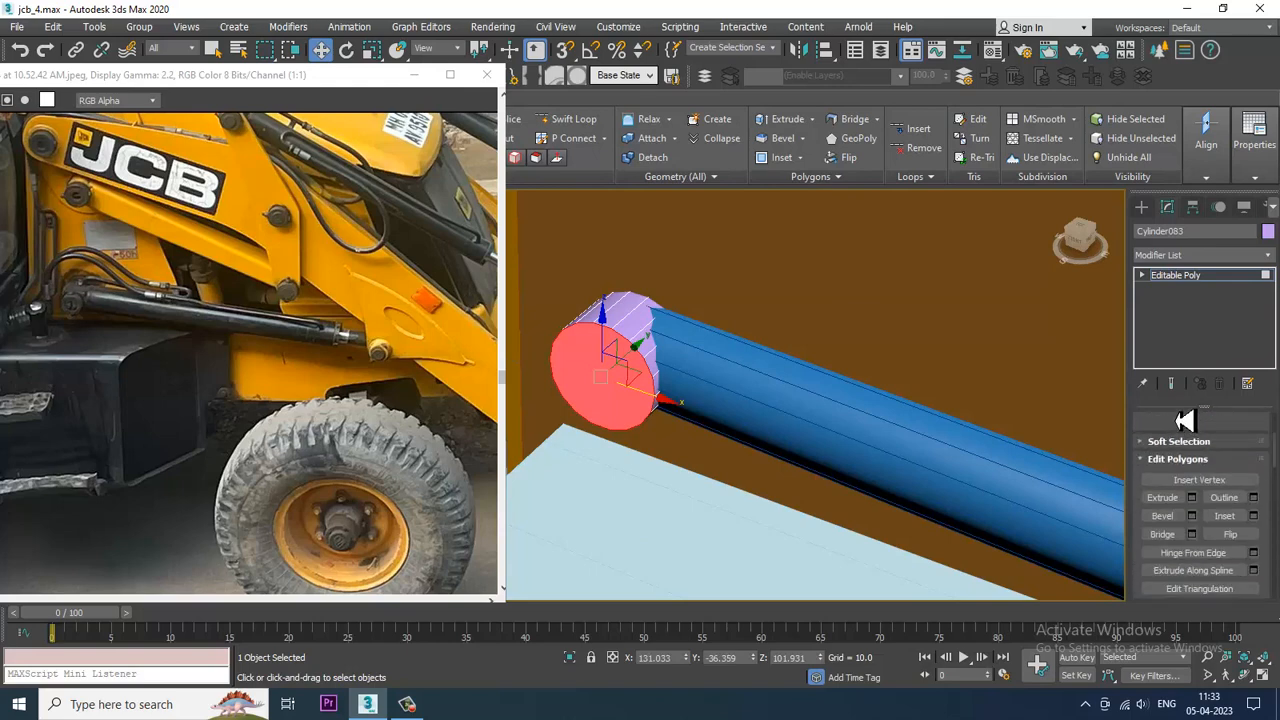
{"action": "left_click", "coordinate": [1253, 462]}
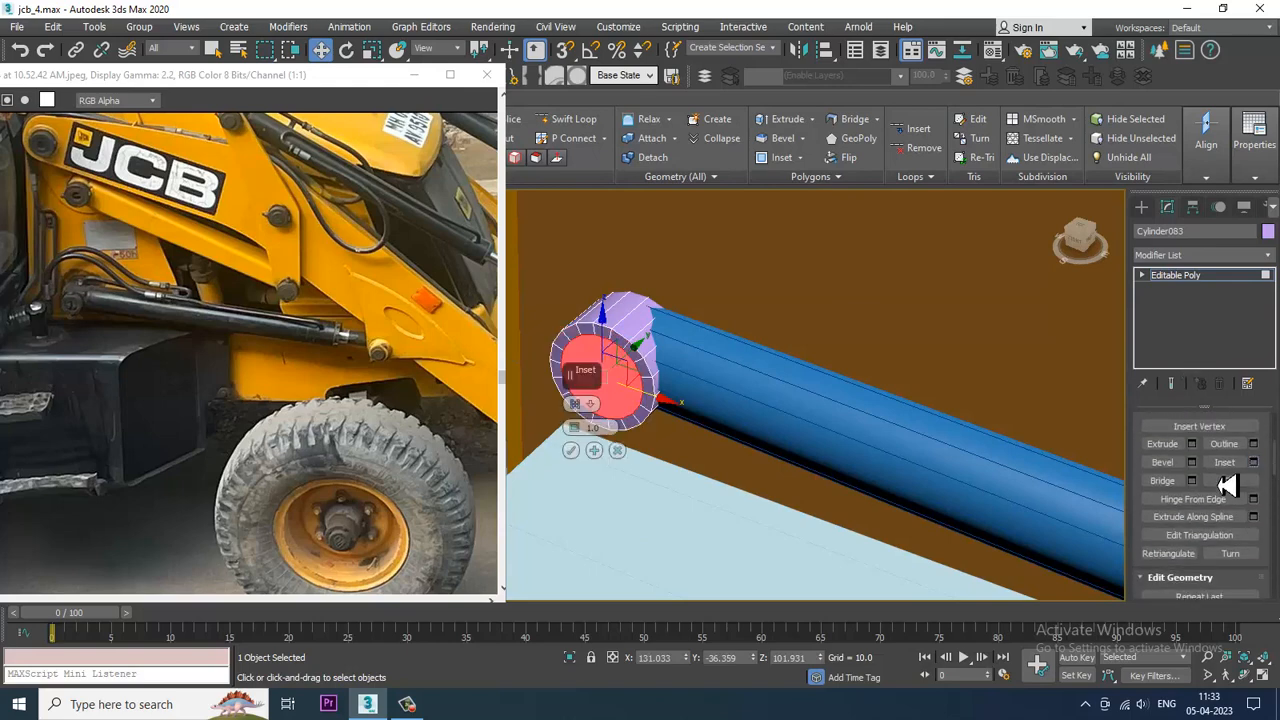
{"action": "left_click", "coordinate": [571, 451]}
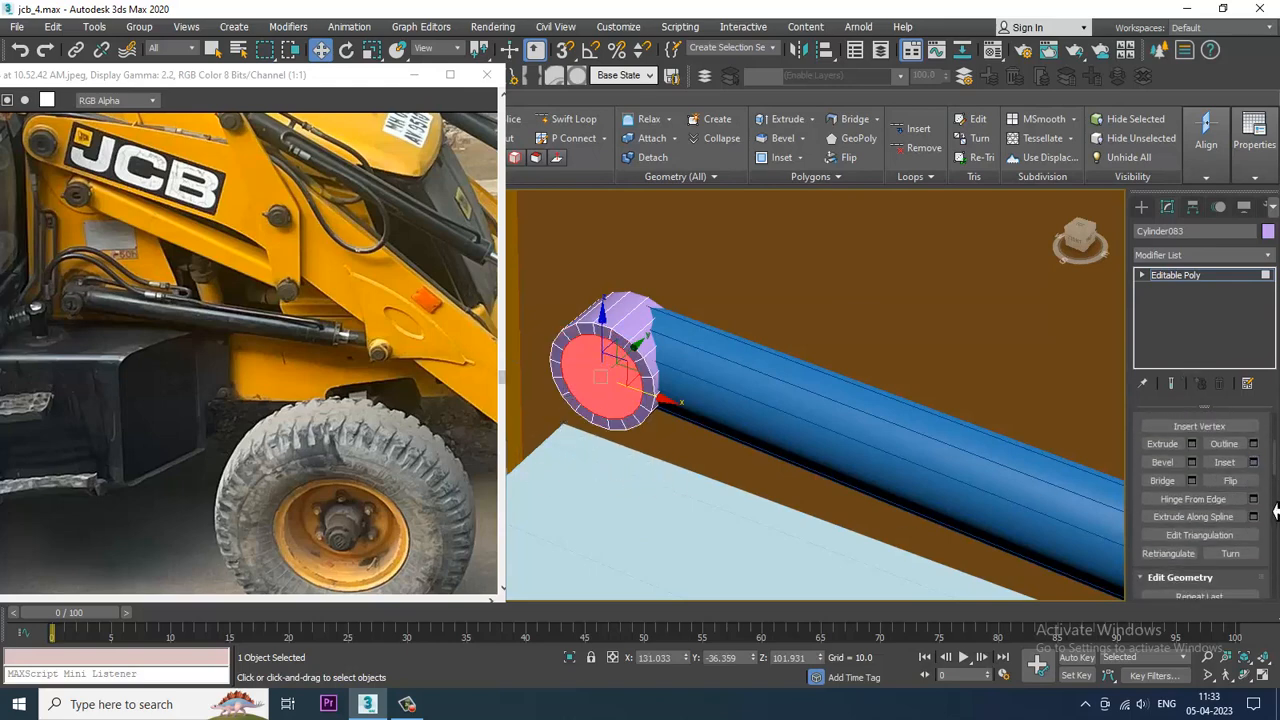
Extrude the inset cap polygon outward by about 0.9 to form a pin head, and leave polygon editing
{"action": "left_click", "coordinate": [1191, 444]}
{"action": "left_click_drag", "start_coordinate": [575, 428], "coordinate": [608, 494]}
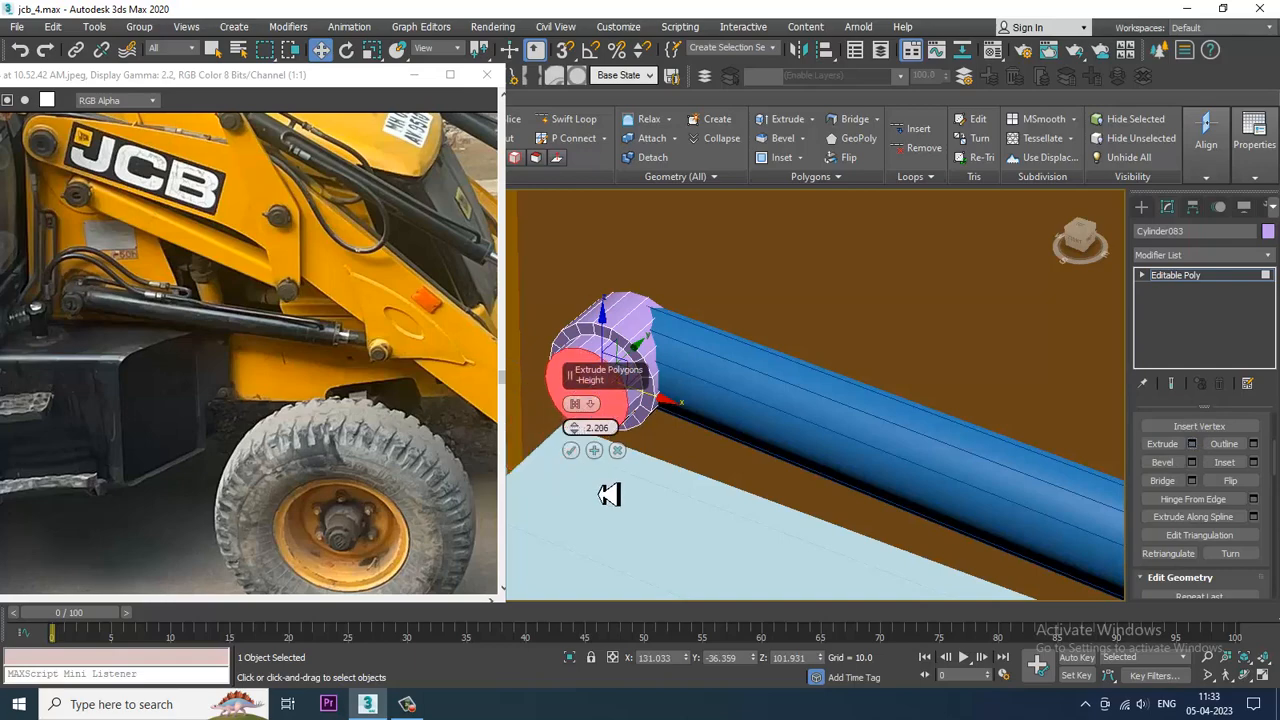
{"action": "left_click", "coordinate": [571, 451]}
{"action": "scroll", "coordinate": [645, 366], "scroll_direction": "down", "scroll_amount": 10}
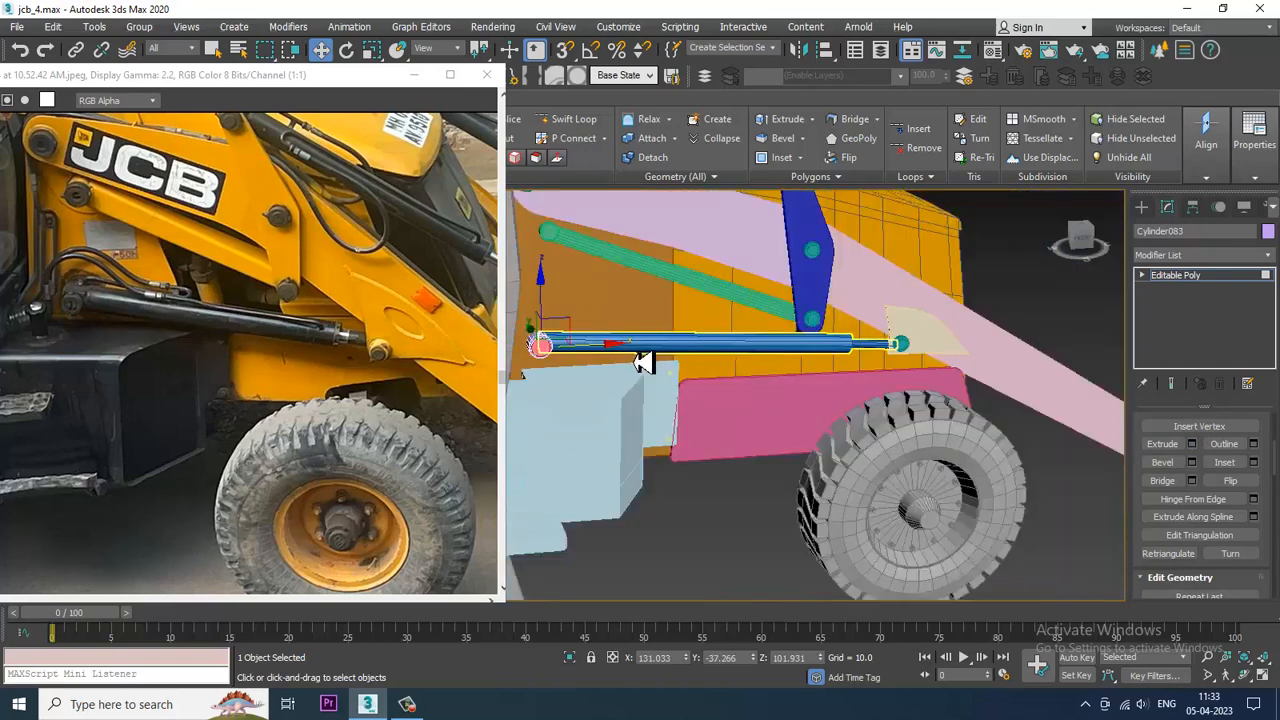
{"action": "scroll", "coordinate": [711, 387], "scroll_direction": "up", "scroll_amount": 1}
{"action": "middle_click_drag", "start_coordinate": [925, 393], "coordinate": [848, 374]}
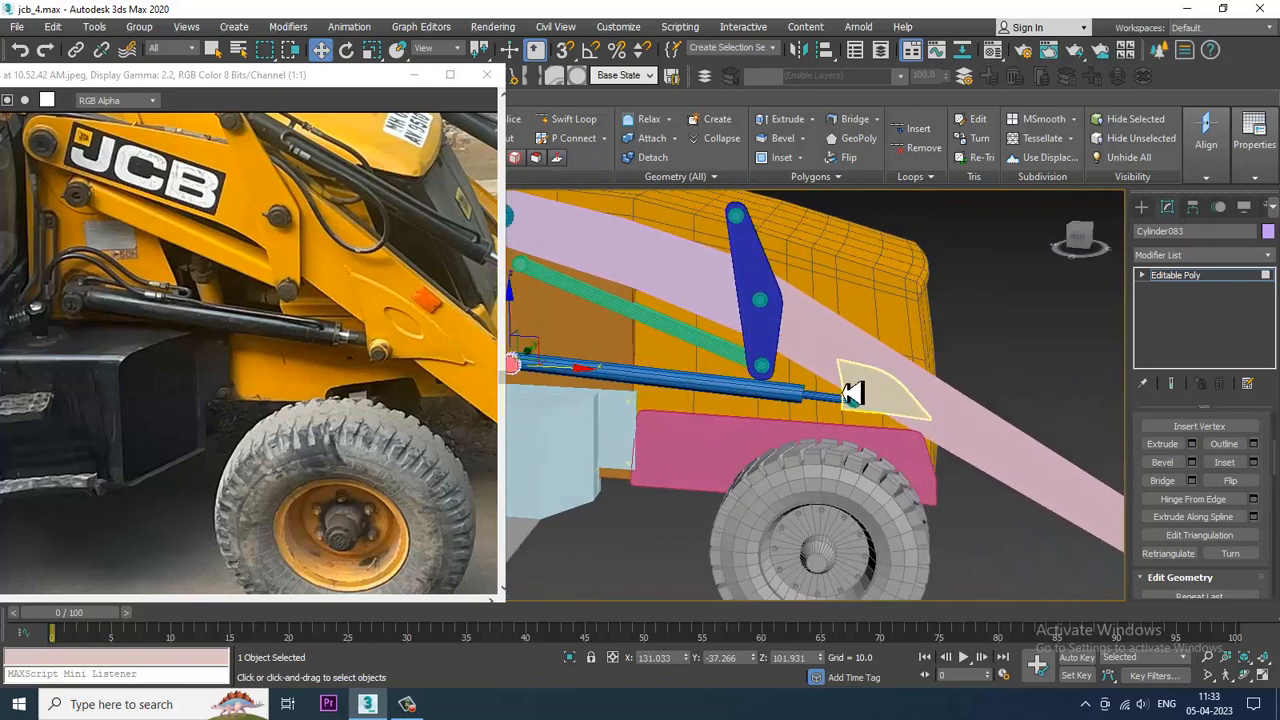
{"action": "middle_click_drag", "start_coordinate": [52, 361], "coordinate": [162, 313]}
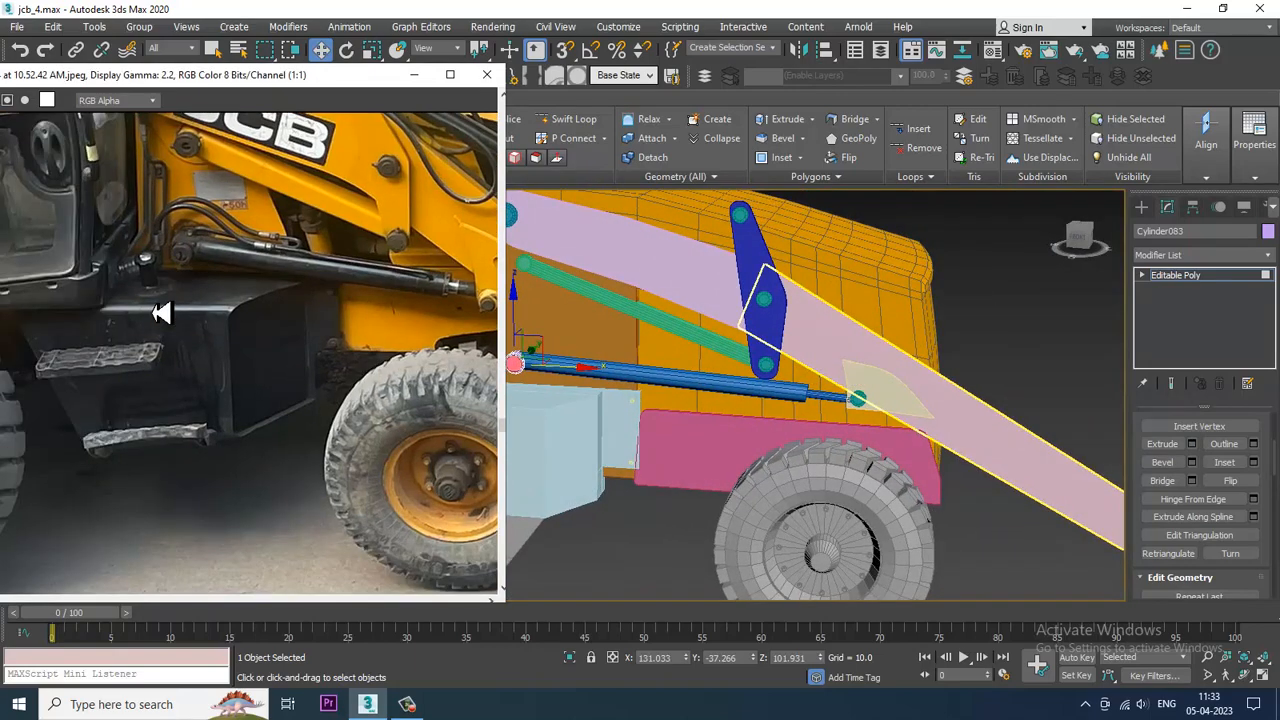
{"action": "middle_click_drag", "start_coordinate": [871, 306], "coordinate": [905, 300], "text": "alt"}
{"action": "left_click", "coordinate": [1218, 285]}
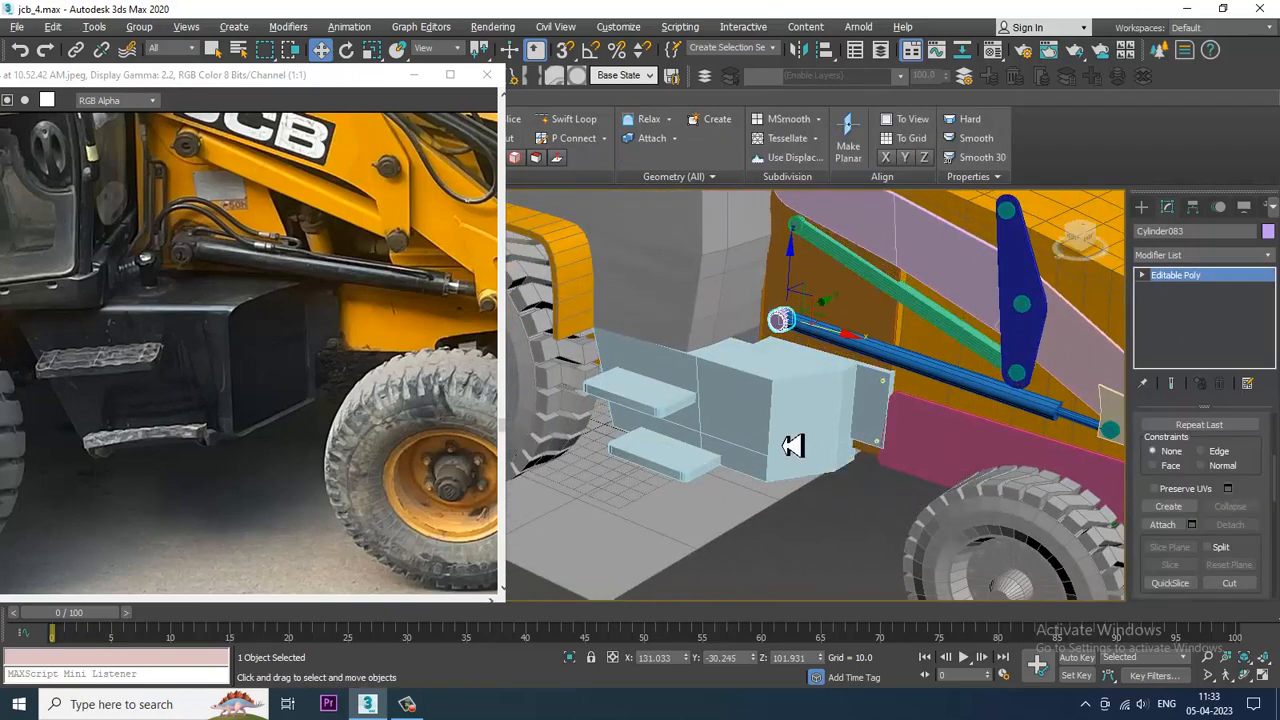
Chamfer the upper outer edge of the light-blue step box below the cab to round it off
{"action": "middle_click_drag", "start_coordinate": [791, 446], "coordinate": [816, 398], "text": "alt"}
{"action": "left_click", "coordinate": [756, 366]}
{"action": "key", "text": "z"}
{"action": "left_click", "coordinate": [816, 398]}
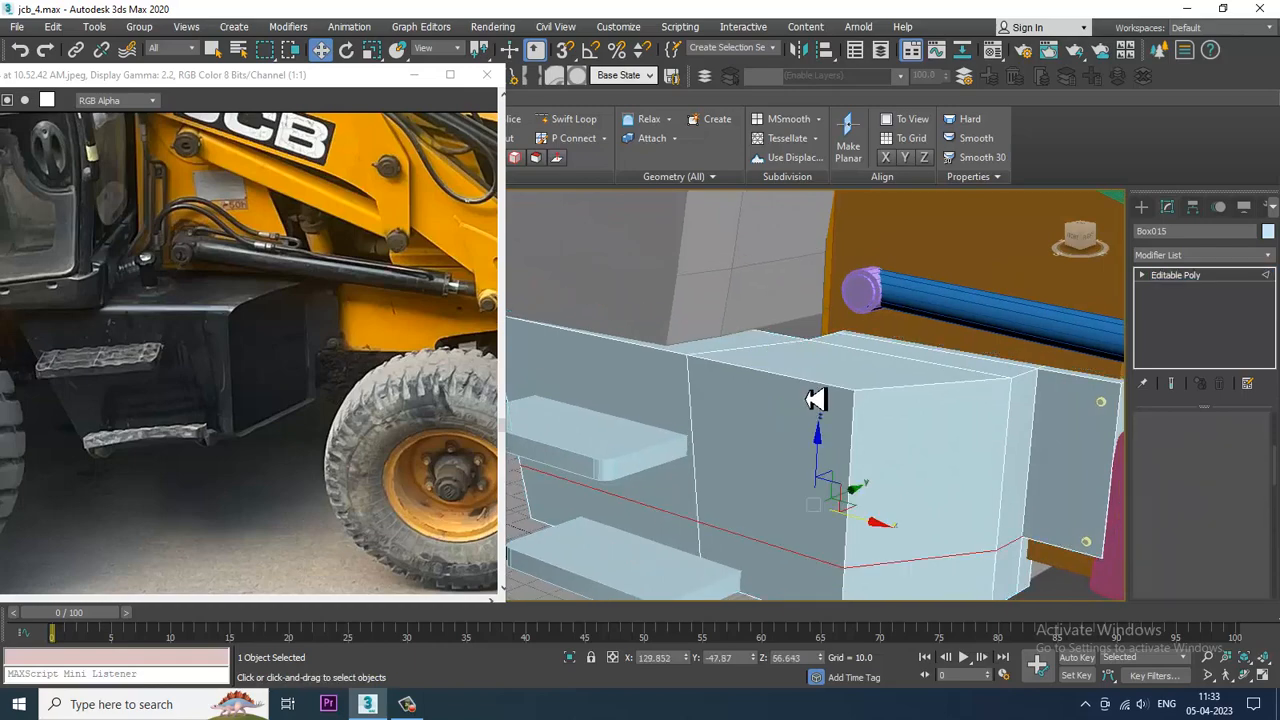
{"action": "left_click", "coordinate": [710, 378]}
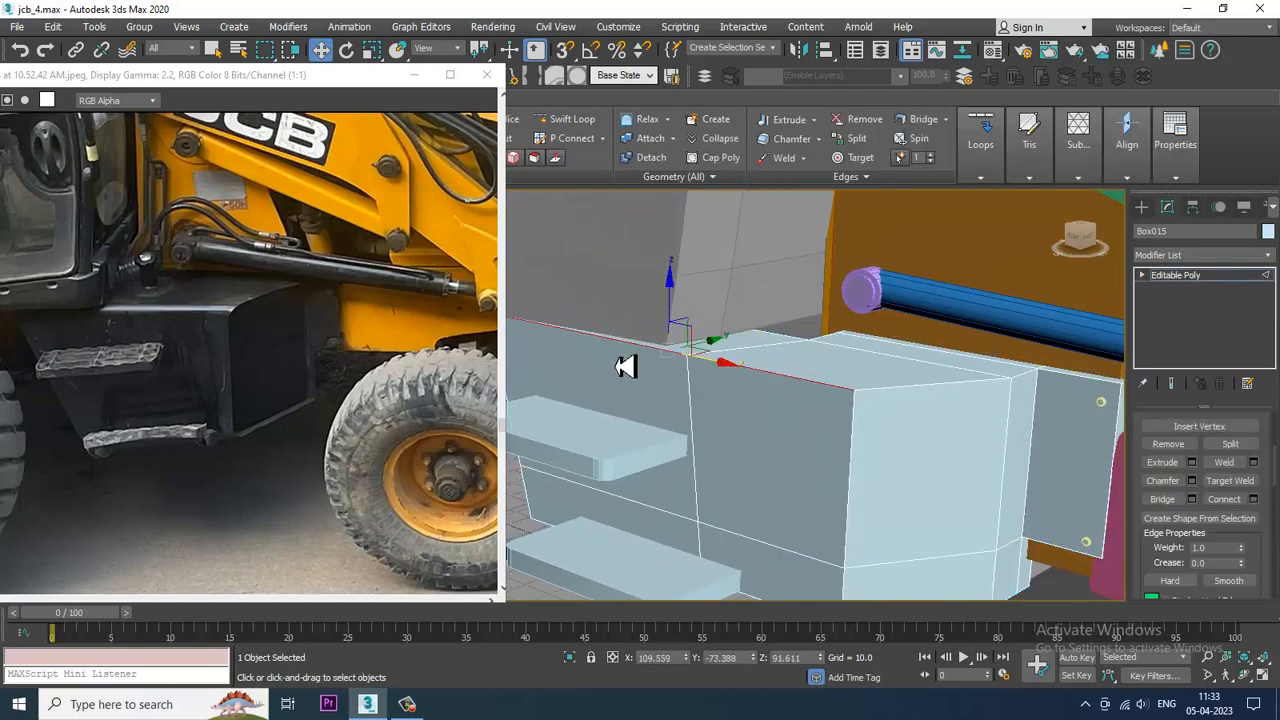
{"action": "middle_click_drag", "start_coordinate": [620, 363], "coordinate": [1103, 500], "text": "alt"}
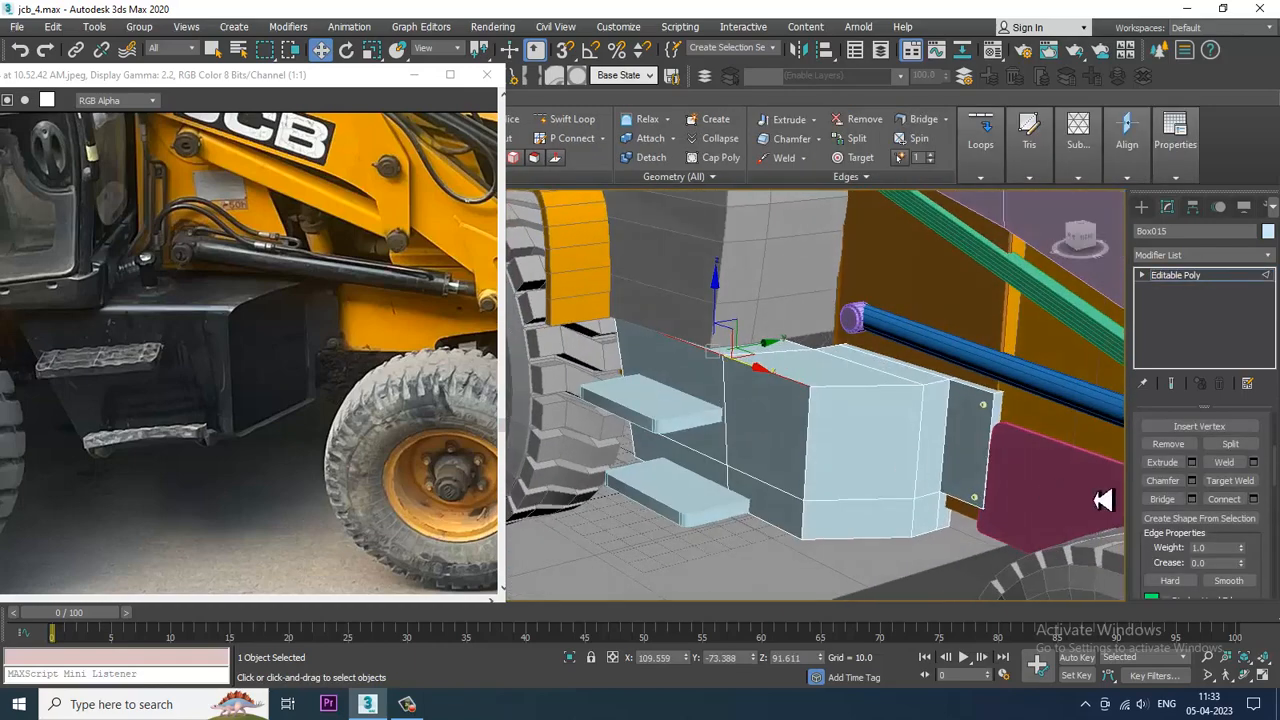
{"action": "left_click", "coordinate": [1191, 481]}
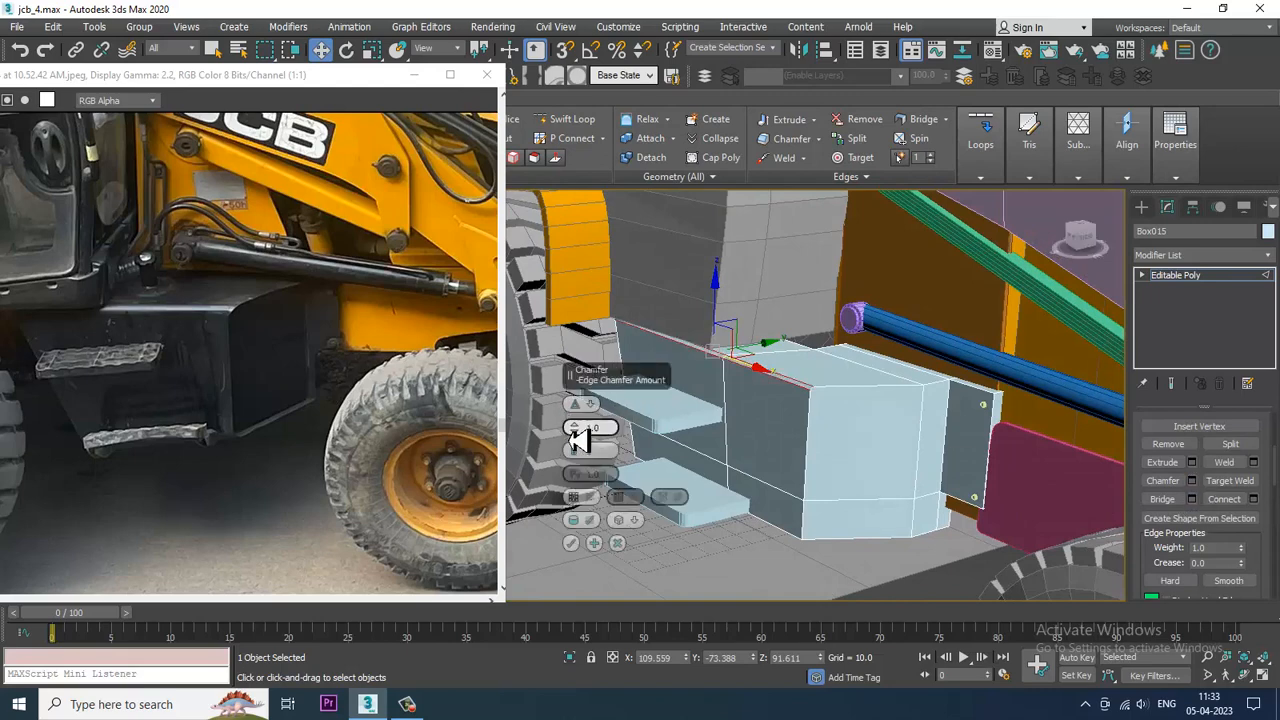
{"action": "left_click_drag", "start_coordinate": [576, 428], "coordinate": [578, 421]}
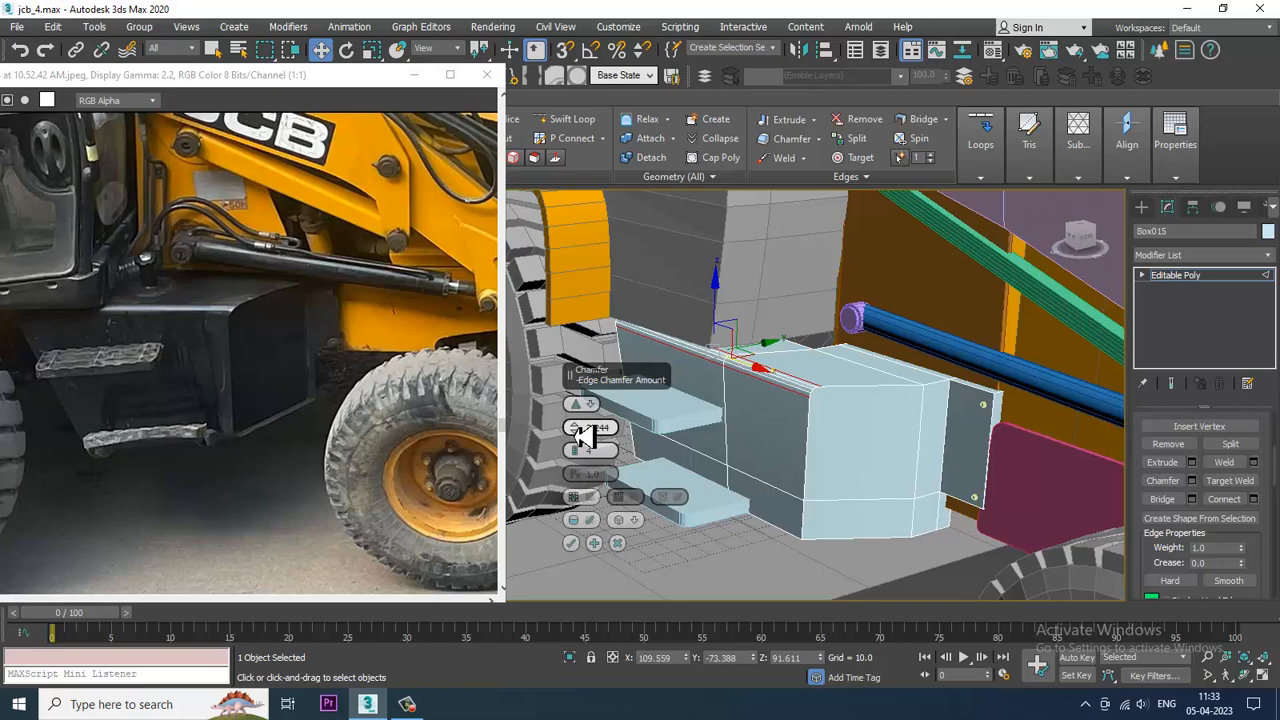
{"action": "left_click", "coordinate": [571, 543]}
{"action": "middle_click_drag", "start_coordinate": [868, 410], "coordinate": [769, 427], "text": "alt"}
{"action": "left_click", "coordinate": [661, 324]}
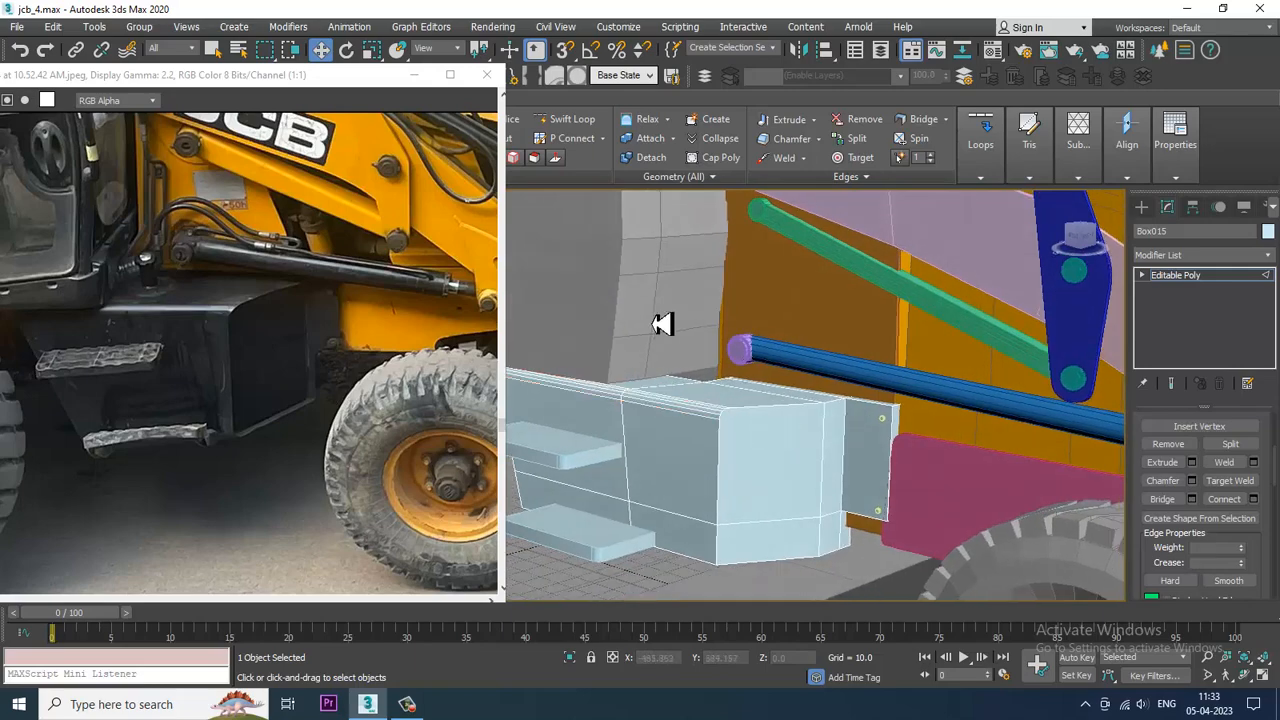
{"action": "left_click", "coordinate": [1226, 280]}
Lower the cab body's two bottom rows of vertices by about 1.372 in the front wireframe view so they meet the step box
{"action": "left_click", "coordinate": [648, 335]}
{"action": "key", "text": "1"}
{"action": "scroll", "coordinate": [808, 386], "scroll_direction": "down", "scroll_amount": 3}
{"action": "key", "text": "F3"}
{"action": "key", "text": "f"}
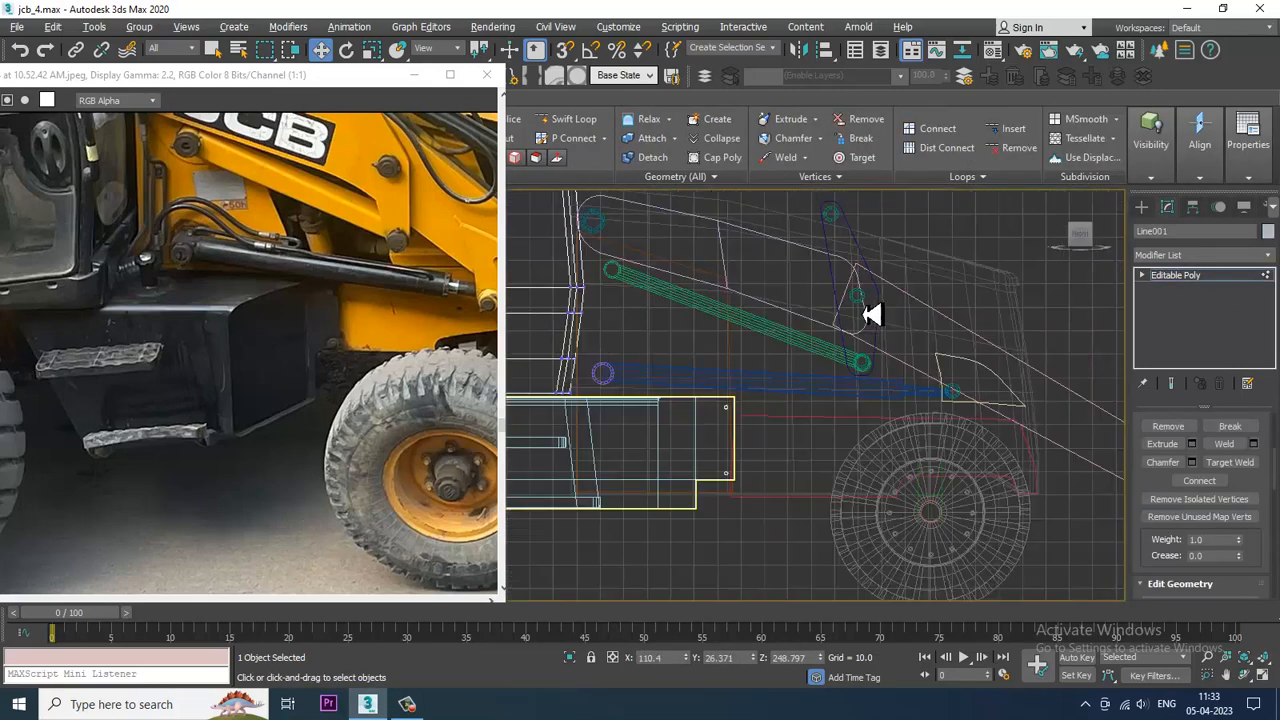
{"action": "middle_click_drag", "start_coordinate": [788, 313], "coordinate": [994, 314]}
{"action": "middle_click_drag", "start_coordinate": [698, 403], "coordinate": [732, 403]}
{"action": "key", "text": "1"}
{"action": "key", "text": "1"}
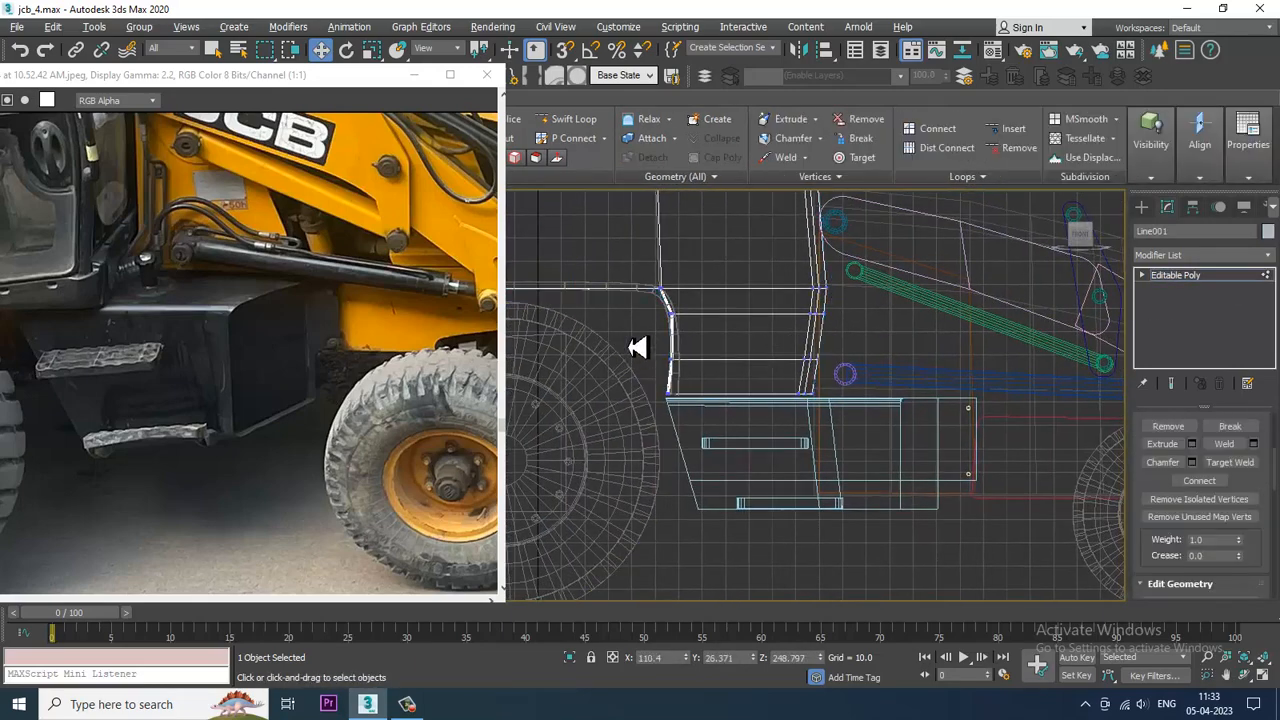
{"action": "left_click_drag", "start_coordinate": [639, 347], "coordinate": [997, 461]}
{"action": "left_click_drag", "start_coordinate": [753, 352], "coordinate": [750, 353]}
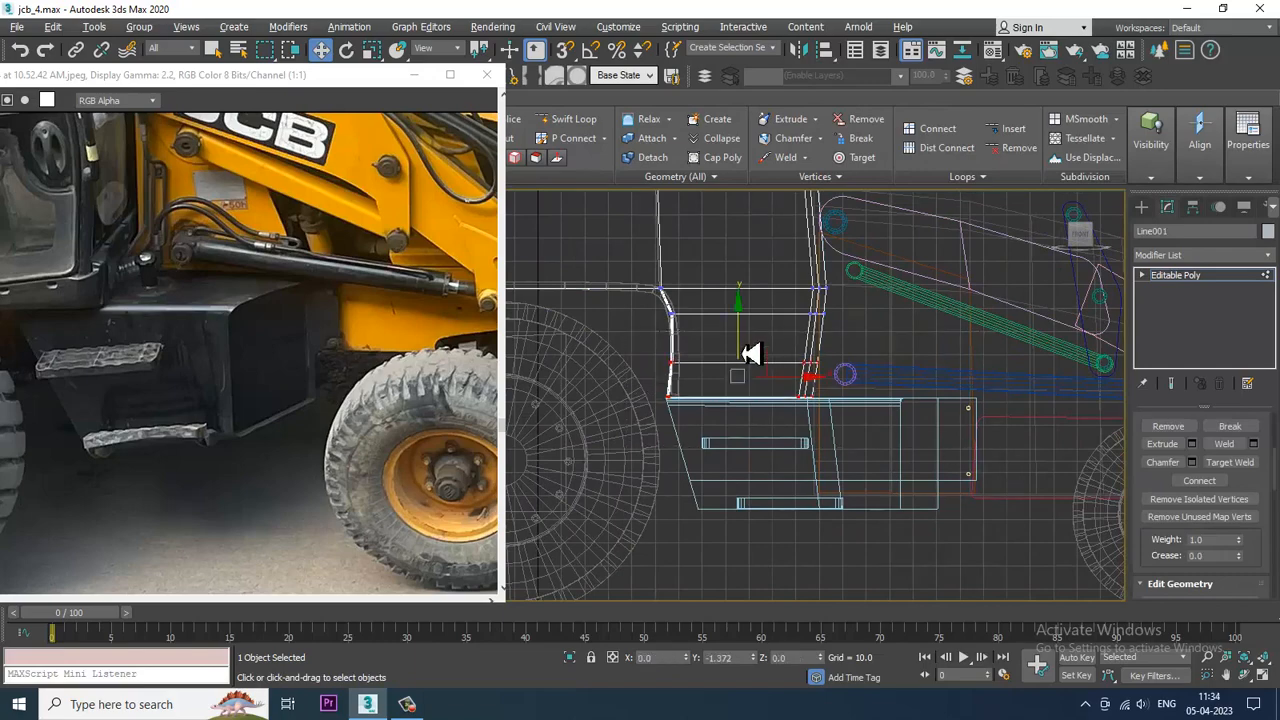
Shift the vertices at the inner upper corner of the light-blue step box along X toward the cab
{"action": "key", "text": "alt+w"}
{"action": "right_click", "coordinate": [943, 477]}
{"action": "key", "text": "alt+w"}
{"action": "middle_click_drag", "start_coordinate": [941, 477], "coordinate": [985, 428], "text": "alt"}
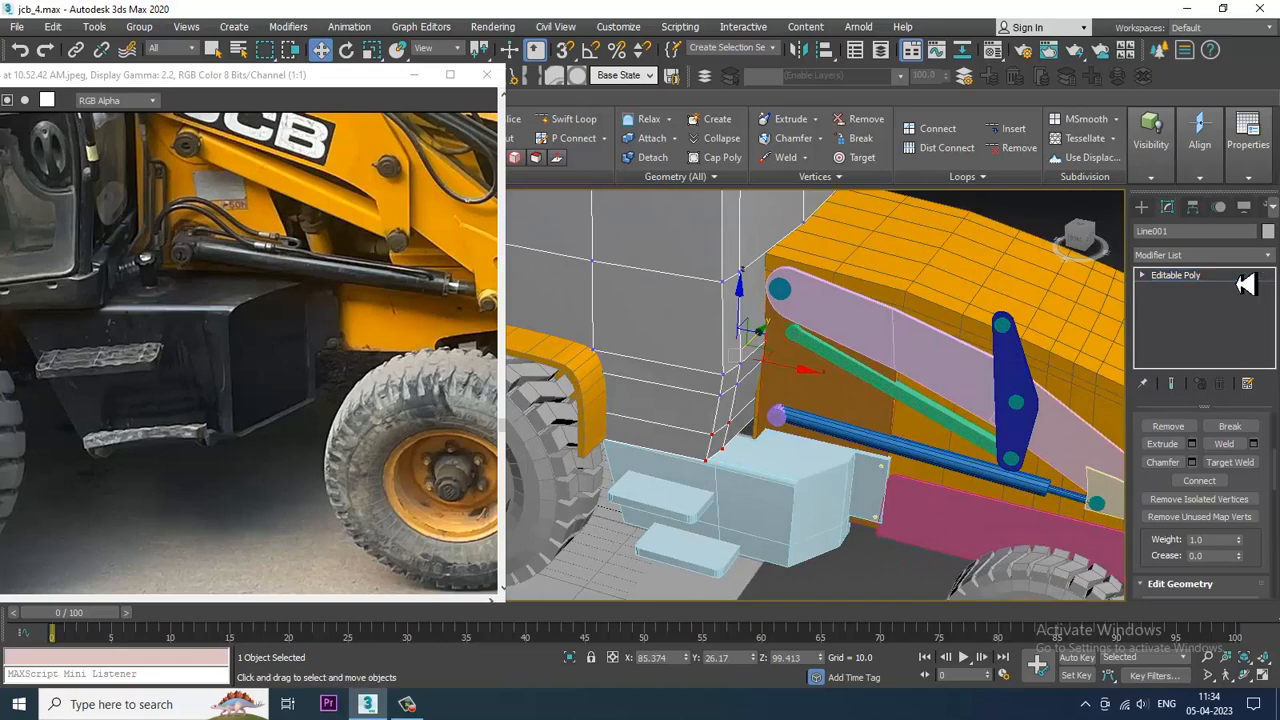
{"action": "left_click", "coordinate": [814, 477]}
{"action": "scroll", "coordinate": [812, 478], "scroll_direction": "up", "scroll_amount": 5}
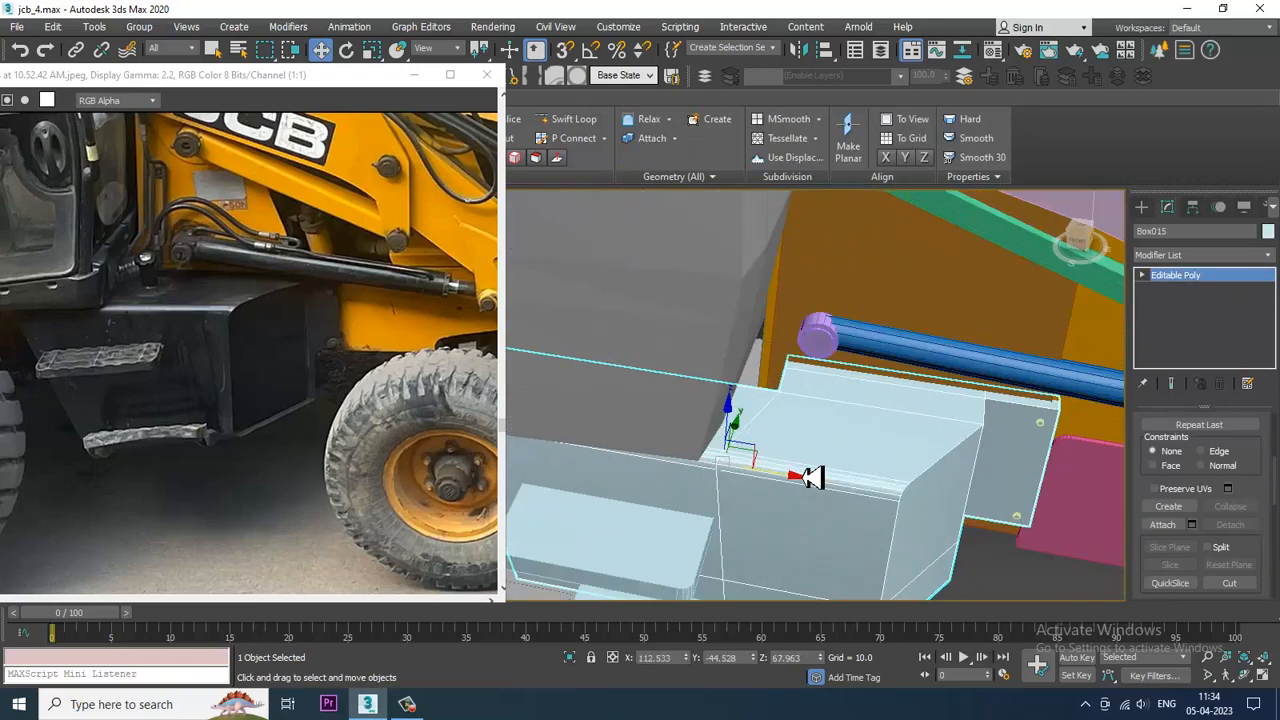
{"action": "key", "text": "F3"}
{"action": "middle_click_drag", "start_coordinate": [812, 477], "coordinate": [809, 414], "text": "alt"}
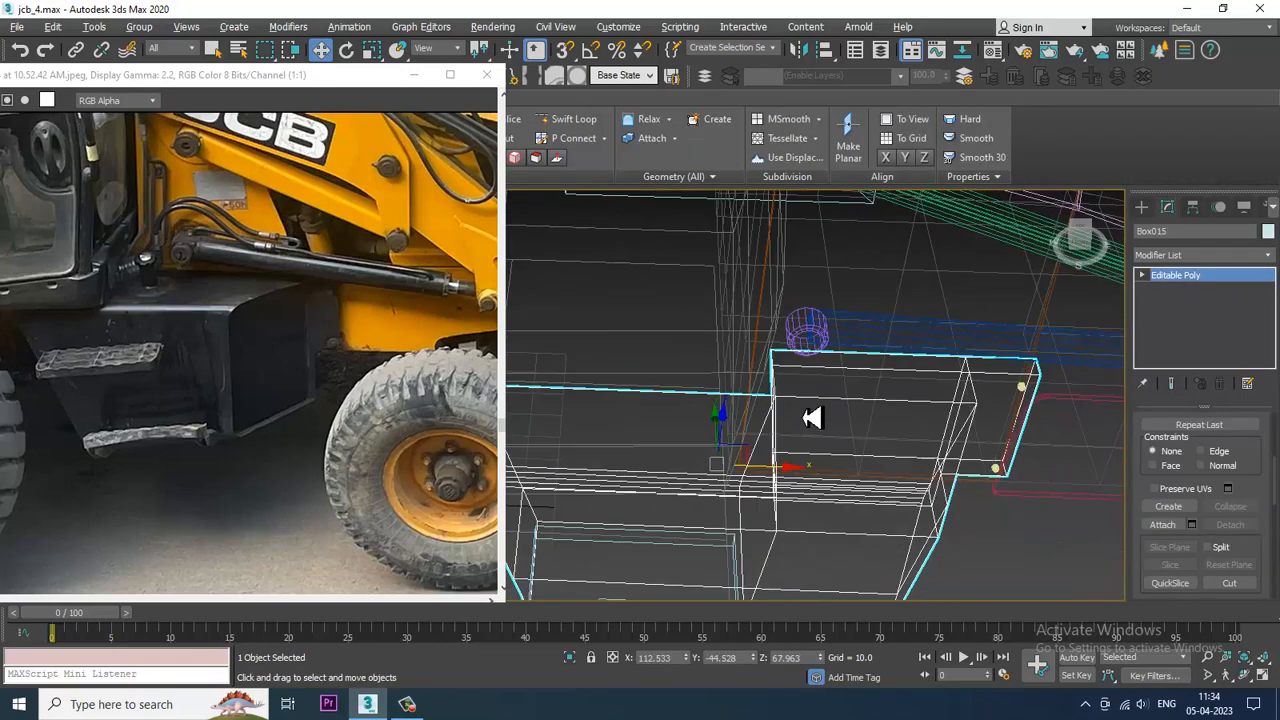
{"action": "key", "text": "1"}
{"action": "left_click_drag", "start_coordinate": [801, 417], "coordinate": [761, 466]}
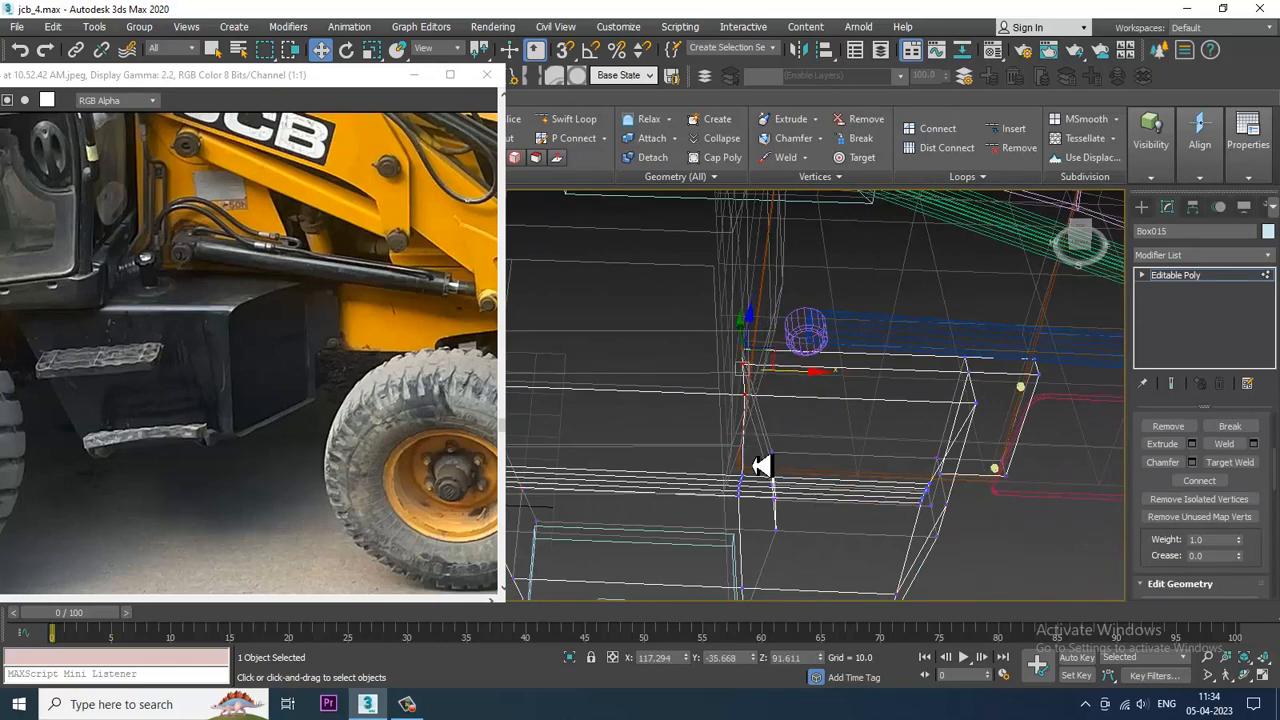
Shift the step box's rounded upper-edge vertices at the cab corner slightly along X toward the cab
{"action": "key", "text": "F3"}
{"action": "middle_click_drag", "start_coordinate": [763, 463], "coordinate": [890, 447], "text": "alt"}
{"action": "key", "text": "F3"}
{"action": "mouse_move", "coordinate": [737, 466]}
{"action": "middle_mouse_down", "text": "alt"}
{"action": "mouse_move", "coordinate": [757, 429]}
{"action": "mouse_move", "coordinate": [738, 408]}
{"action": "middle_mouse_up", "text": "alt"}
{"action": "left_click_drag", "start_coordinate": [811, 411], "coordinate": [789, 414]}
{"action": "middle_click_drag", "start_coordinate": [846, 466], "coordinate": [838, 452], "text": "alt"}
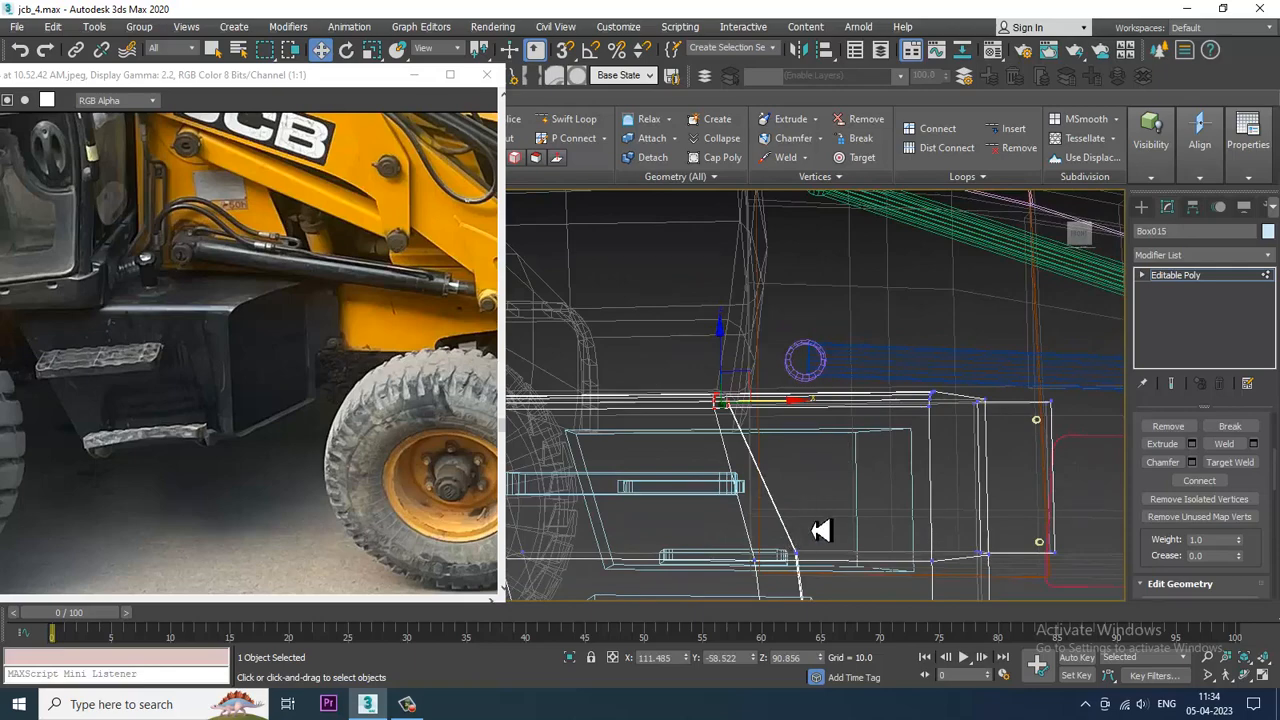
{"action": "key", "text": "F3"}
{"action": "mouse_move", "coordinate": [820, 530]}
{"action": "middle_mouse_down", "text": "alt"}
{"action": "mouse_move", "coordinate": [851, 514]}
{"action": "mouse_move", "coordinate": [817, 497]}
{"action": "mouse_move", "coordinate": [811, 529]}
{"action": "mouse_move", "coordinate": [829, 503]}
{"action": "mouse_move", "coordinate": [890, 497]}
{"action": "middle_mouse_up", "text": "alt"}
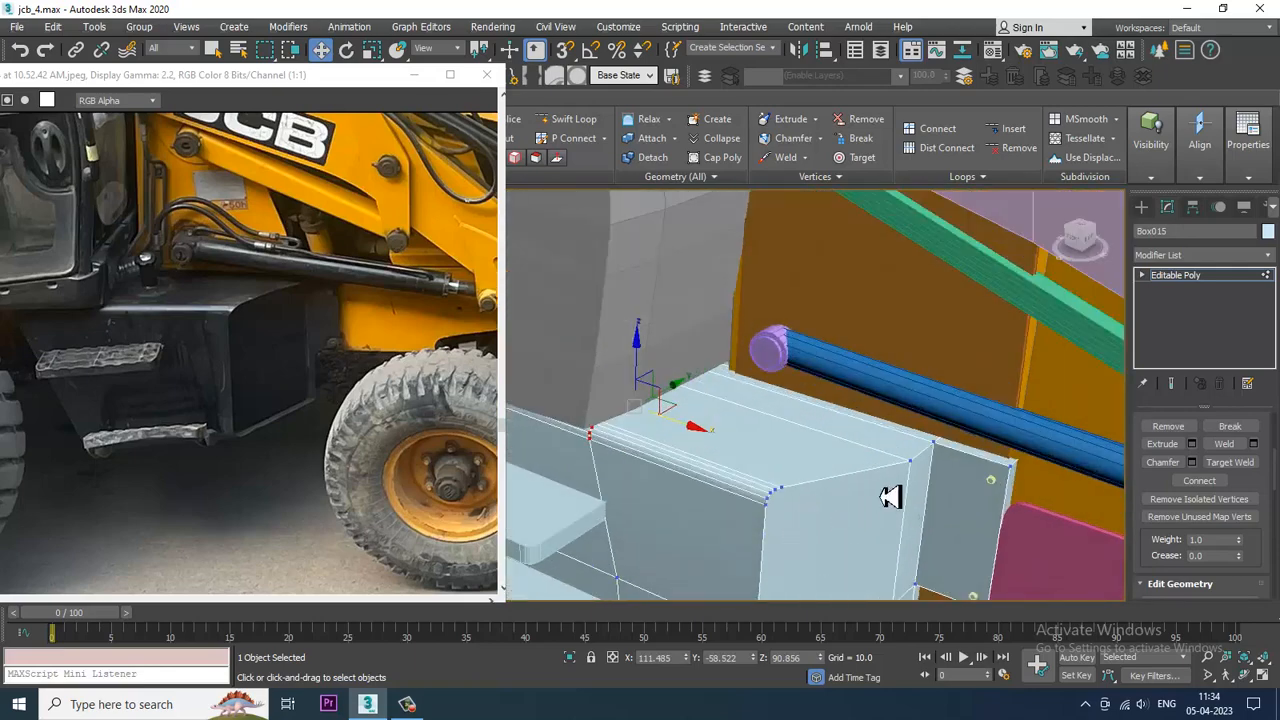
Create an upright cylinder on the step box's upper face beside the cab, about 3.2 in radius and 17 tall
{"action": "left_click", "coordinate": [1143, 208]}
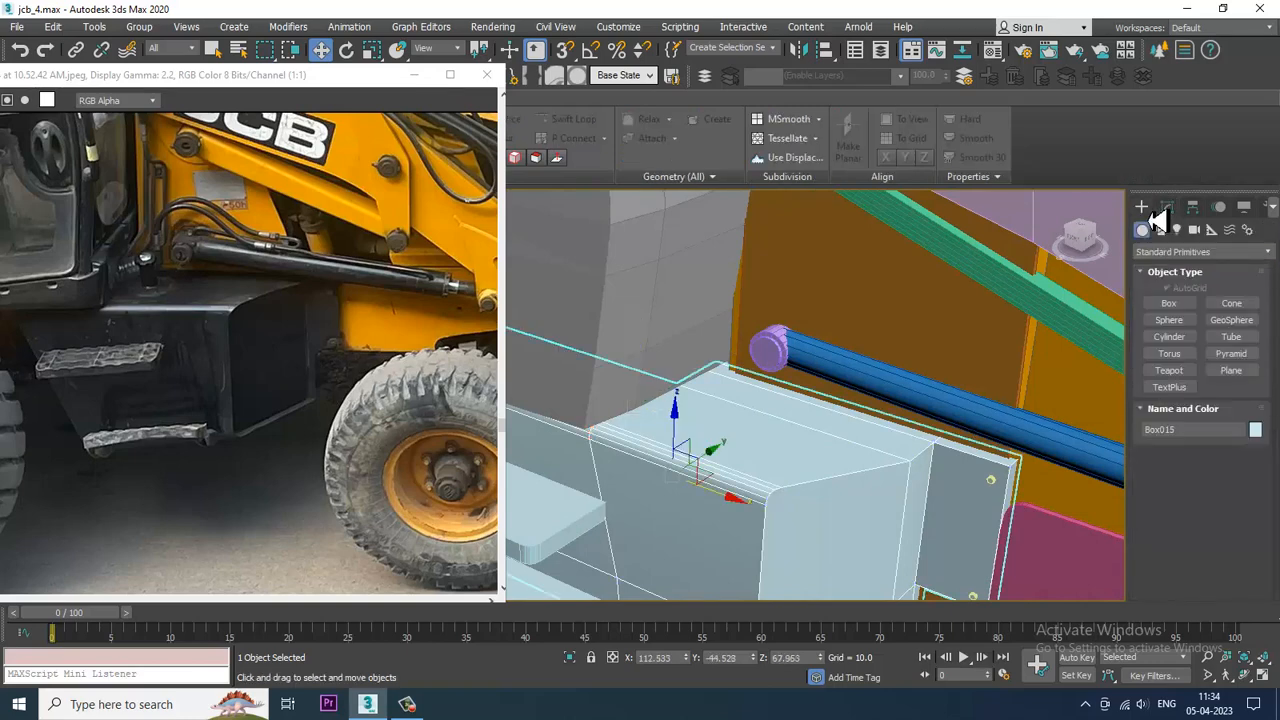
{"action": "left_click", "coordinate": [1182, 340]}
{"action": "left_click_drag", "start_coordinate": [700, 434], "coordinate": [716, 433]}
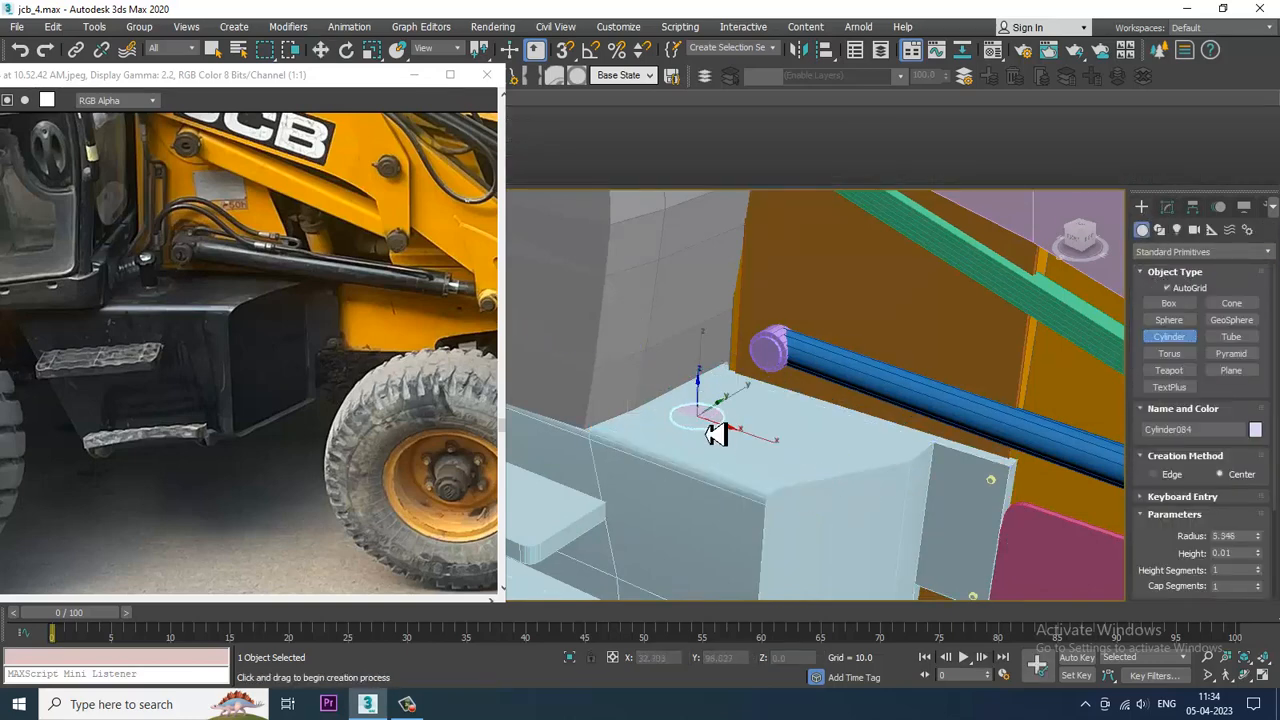
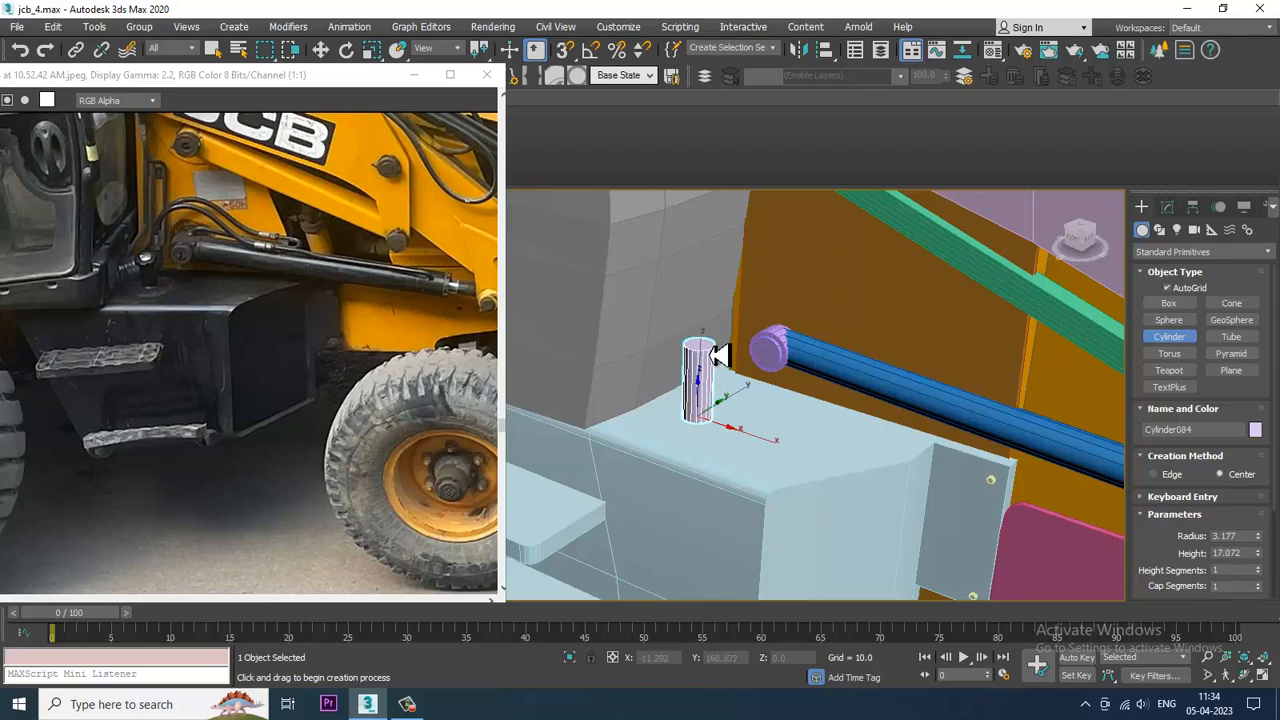
{"action": "left_click", "coordinate": [710, 355]}
{"action": "right_click", "coordinate": [712, 356]}
{"action": "scroll", "coordinate": [754, 391], "scroll_direction": "up", "scroll_amount": 2}
{"action": "middle_click_drag", "start_coordinate": [754, 391], "coordinate": [776, 334], "text": "alt"}
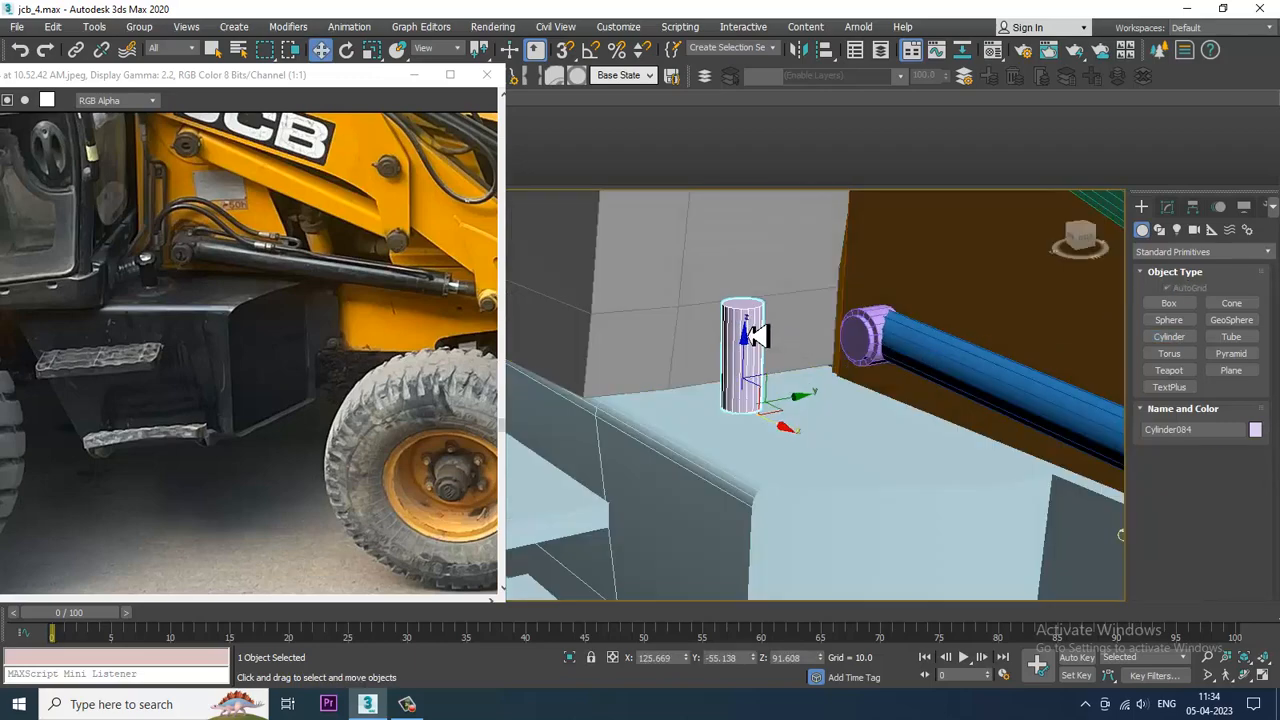
Convert the upright cylinder to an Editable Poly and lower its upper ring of vertices to shorten it
{"action": "right_click", "coordinate": [757, 335]}
{"action": "mouse_move", "coordinate": [857, 486]}
{"action": "left_click", "coordinate": [963, 507]}
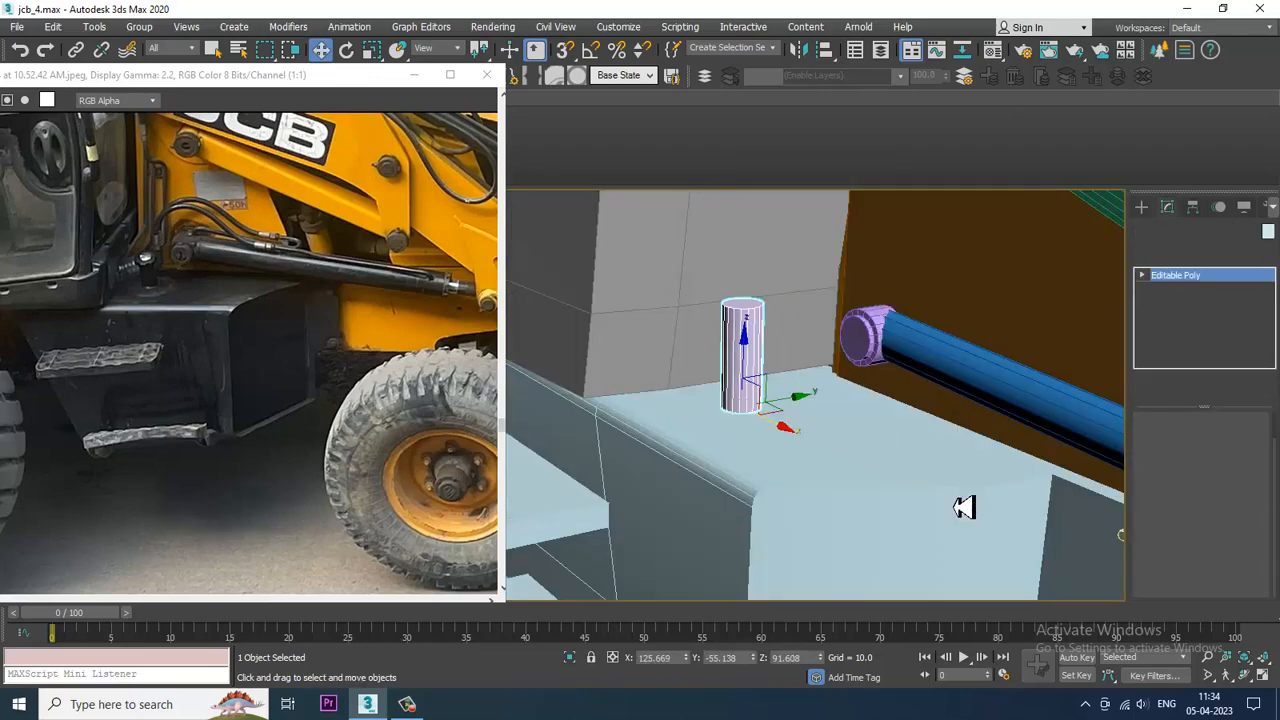
{"action": "key", "text": "1"}
{"action": "left_click_drag", "start_coordinate": [686, 274], "coordinate": [771, 319]}
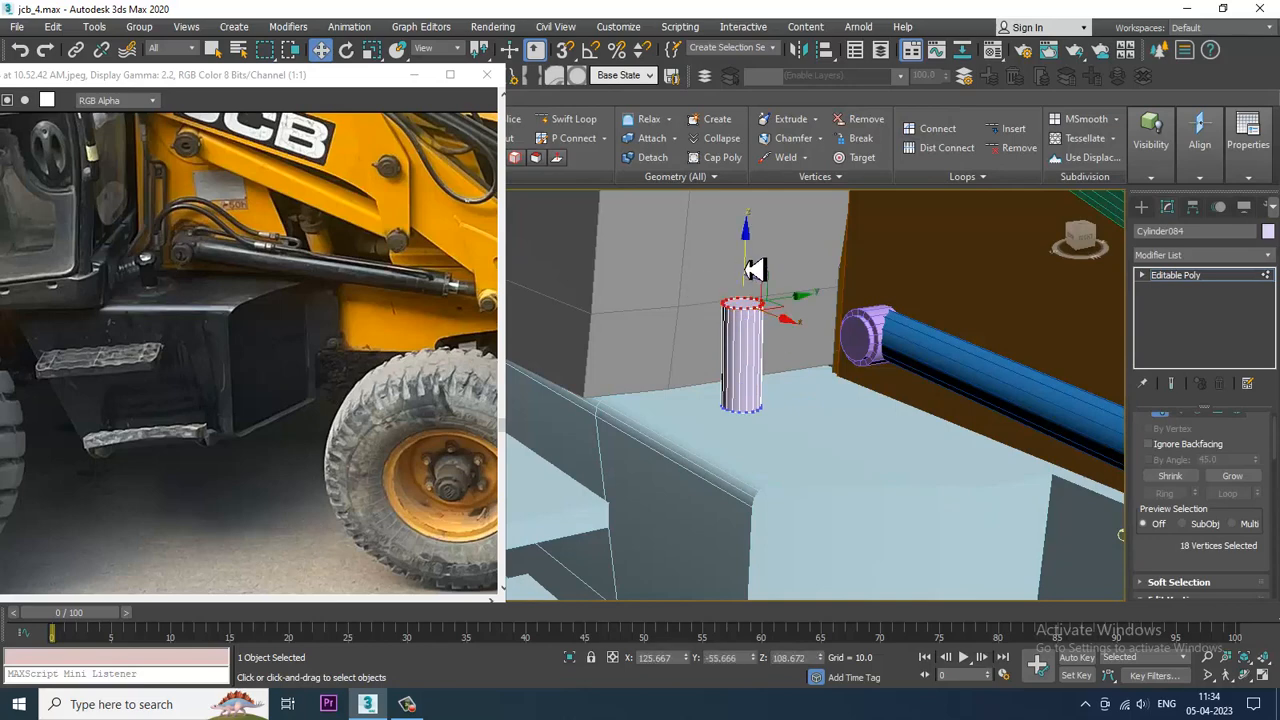
{"action": "left_click_drag", "start_coordinate": [745, 270], "coordinate": [753, 290]}
Add an edge loop just below the upper rim of the upright cylinder with Swift Loop
{"action": "left_click", "coordinate": [564, 119]}
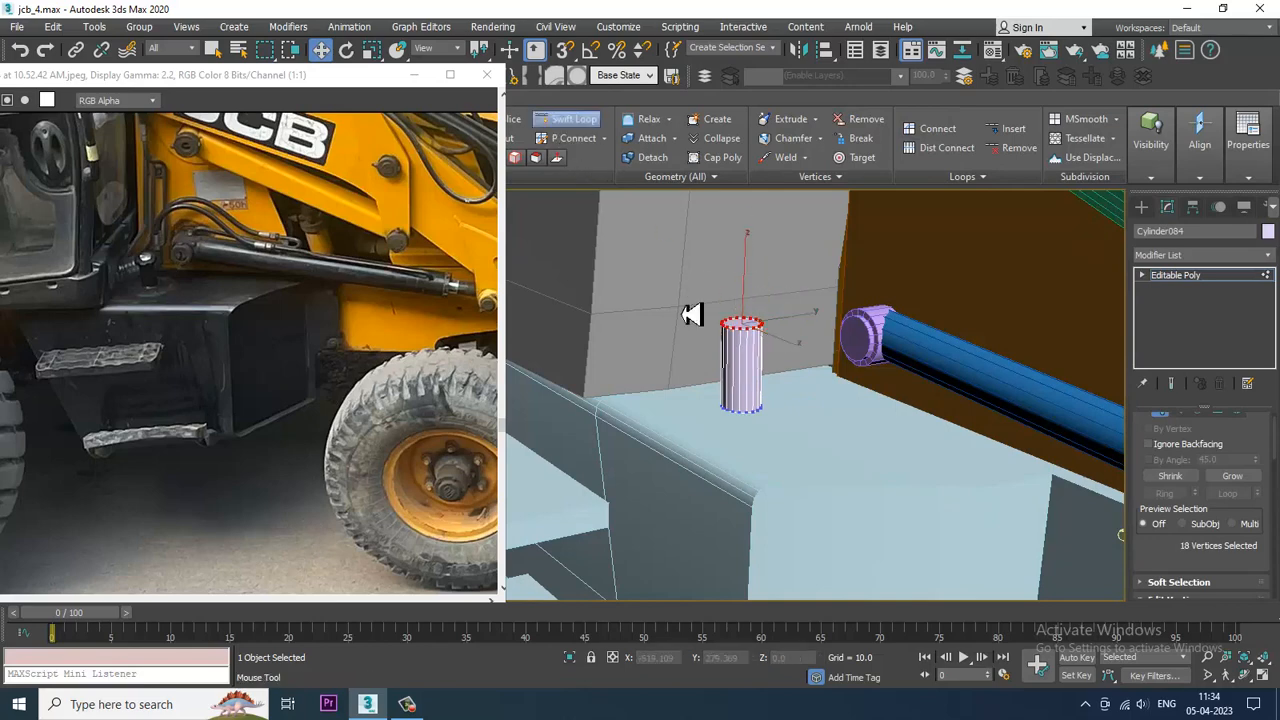
{"action": "scroll", "coordinate": [692, 315], "scroll_direction": "up", "scroll_amount": 3}
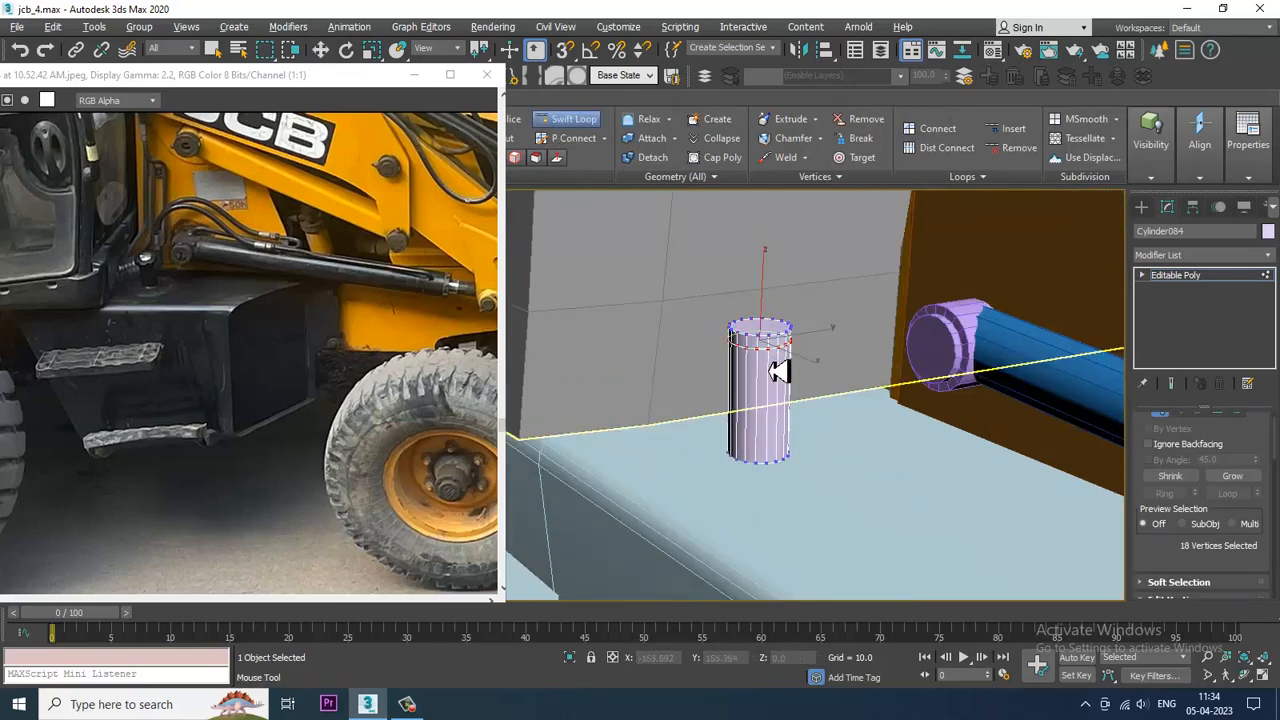
{"action": "scroll", "coordinate": [780, 371], "scroll_direction": "up", "scroll_amount": 2}
{"action": "right_click", "coordinate": [752, 343]}
{"action": "middle_click_drag", "start_coordinate": [780, 371], "coordinate": [763, 340], "text": "alt"}
Extrude the band of side polygons above the new loop by 1.025 along Local Normal to form a cap rim
{"action": "key", "text": "4"}
{"action": "key", "text": "alt+w"}
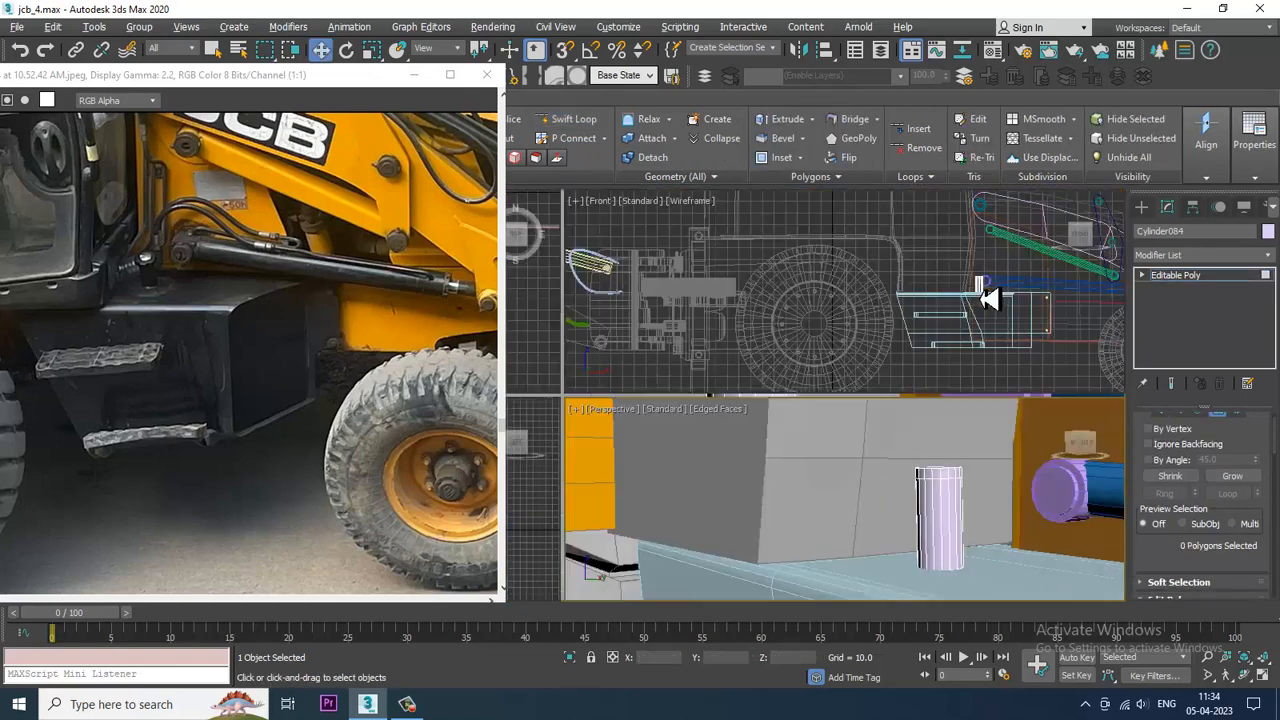
{"action": "middle_click_drag", "start_coordinate": [988, 297], "coordinate": [954, 297]}
{"action": "key", "text": "alt+w"}
{"action": "scroll", "coordinate": [795, 372], "scroll_direction": "up", "scroll_amount": 6}
{"action": "scroll", "coordinate": [668, 340], "scroll_direction": "down", "scroll_amount": 3}
{"action": "middle_click_drag", "start_coordinate": [623, 371], "coordinate": [675, 374]}
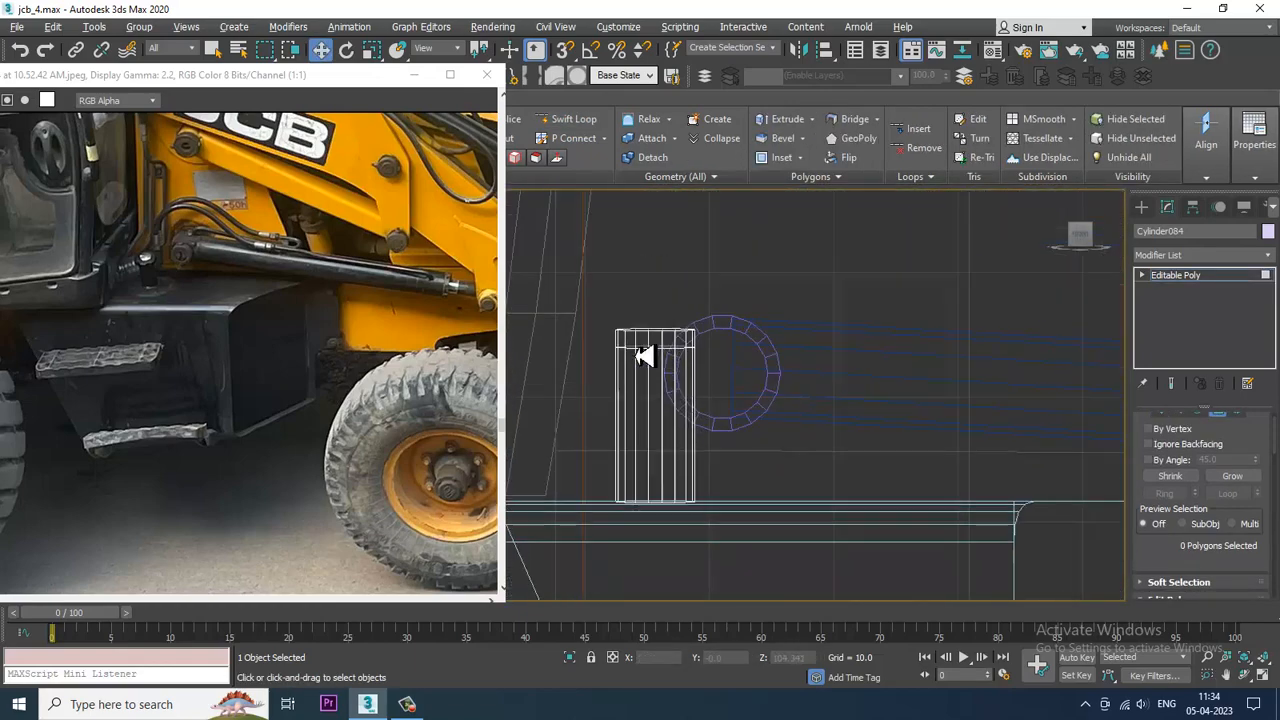
{"action": "left_click_drag", "start_coordinate": [613, 350], "coordinate": [737, 349]}
{"action": "key", "text": "alt+w"}
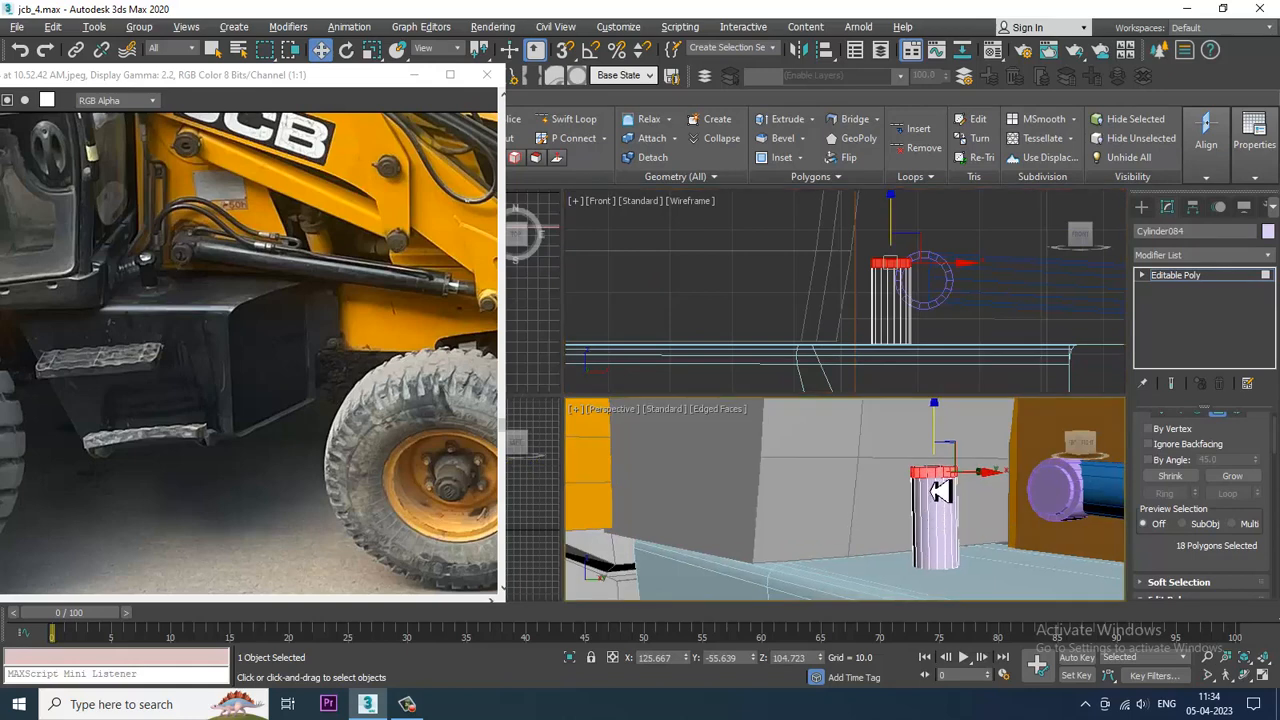
{"action": "key", "text": "alt+w"}
{"action": "scroll", "coordinate": [1197, 480], "scroll_direction": "down", "scroll_amount": 5}
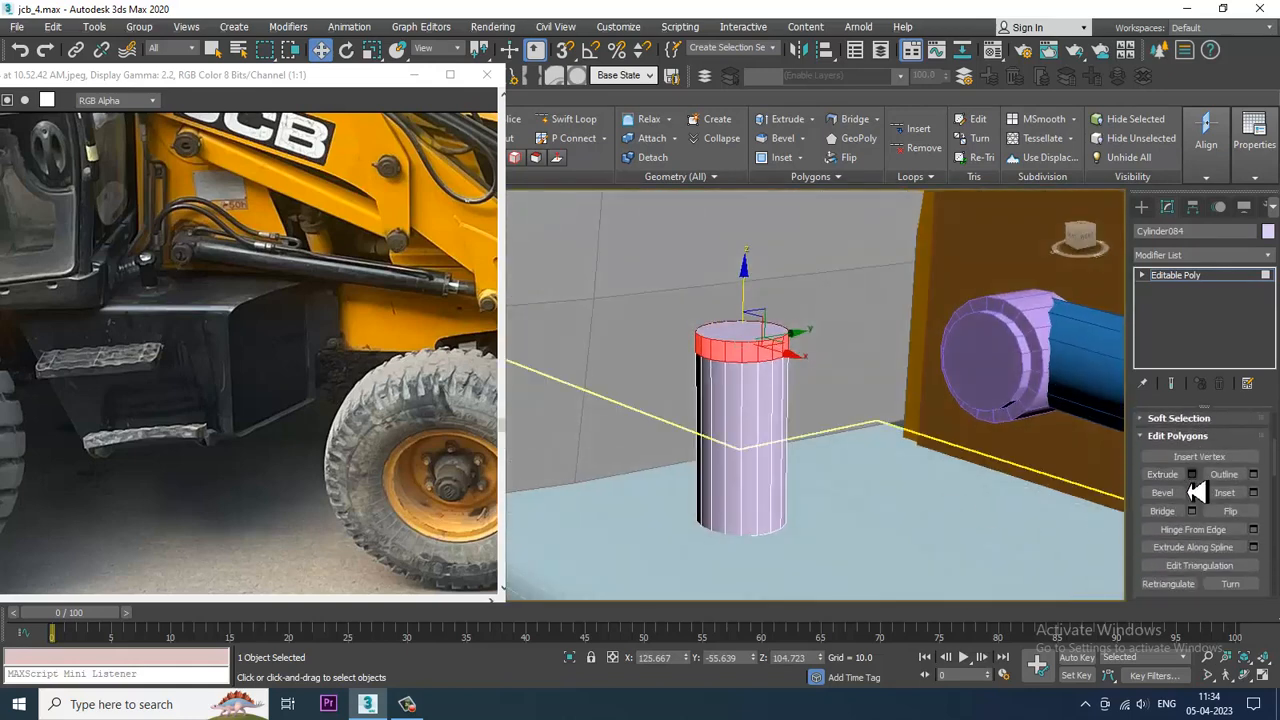
{"action": "left_click", "coordinate": [1191, 474]}
{"action": "left_click", "coordinate": [580, 403]}
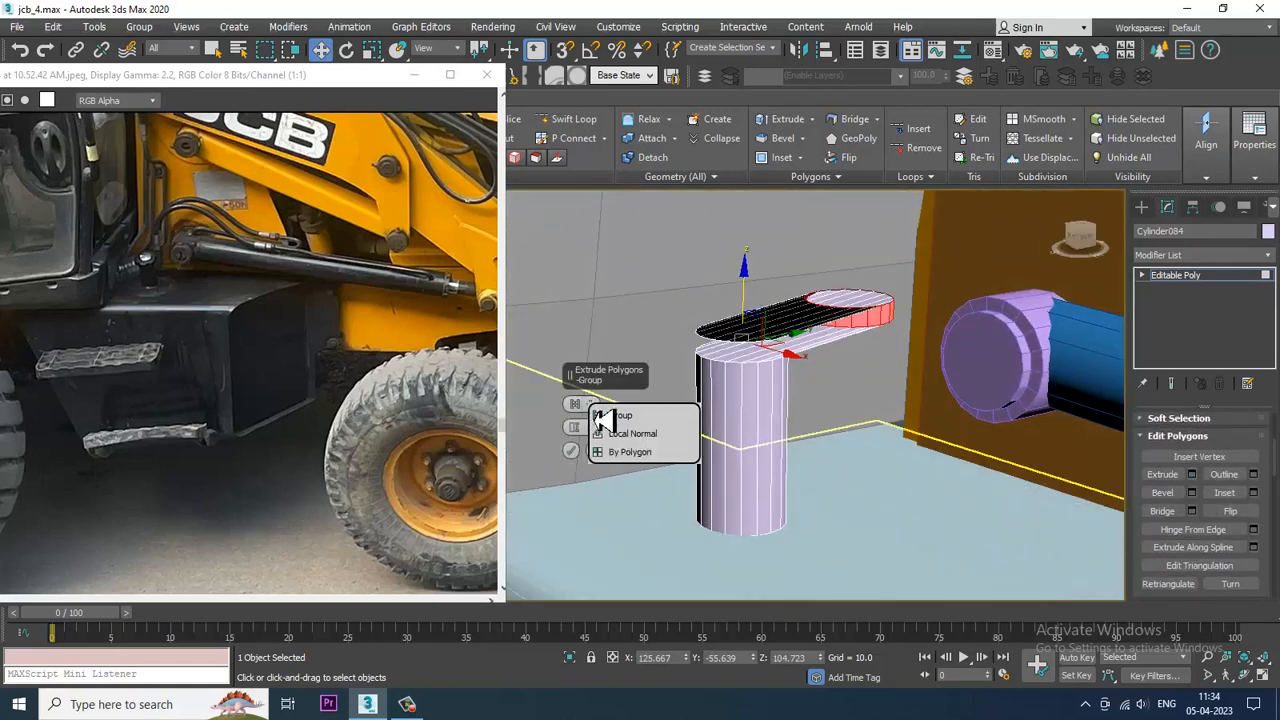
{"action": "left_click", "coordinate": [620, 427]}
{"action": "left_click_drag", "start_coordinate": [584, 430], "coordinate": [615, 497]}
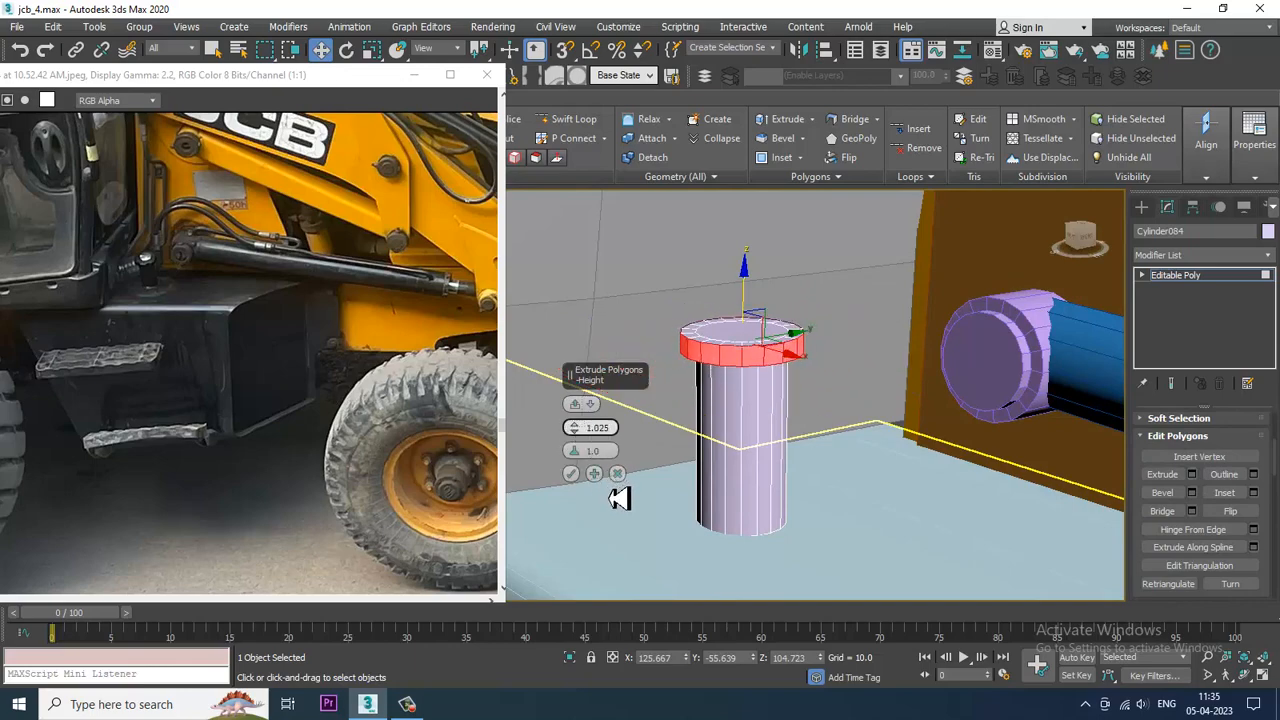
{"action": "left_click", "coordinate": [571, 473]}
Leave polygon editing and rotate the capped cylinder so it tilts slightly on the step box
{"action": "scroll", "coordinate": [722, 462], "scroll_direction": "down", "scroll_amount": 5}
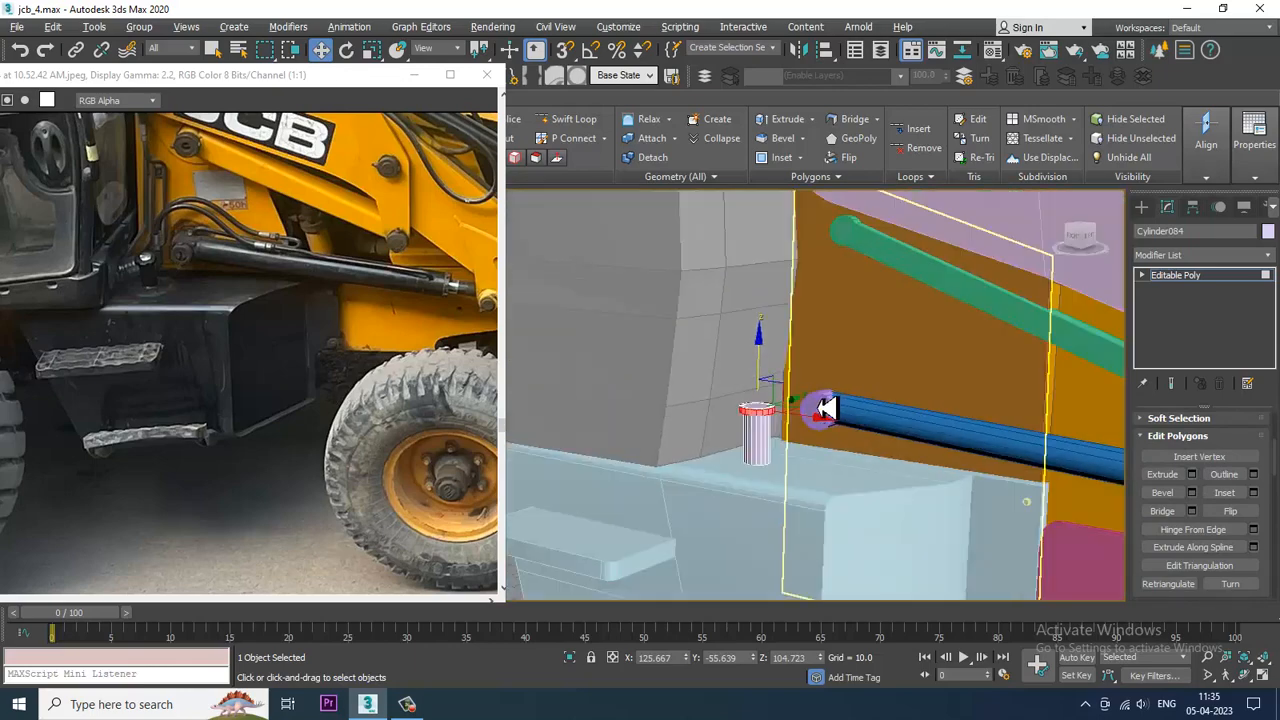
{"action": "middle_click_drag", "start_coordinate": [823, 406], "coordinate": [850, 445], "text": "alt"}
{"action": "left_click", "coordinate": [1175, 275]}
{"action": "scroll", "coordinate": [708, 357], "scroll_direction": "up", "scroll_amount": 4}
{"action": "key", "text": "e"}
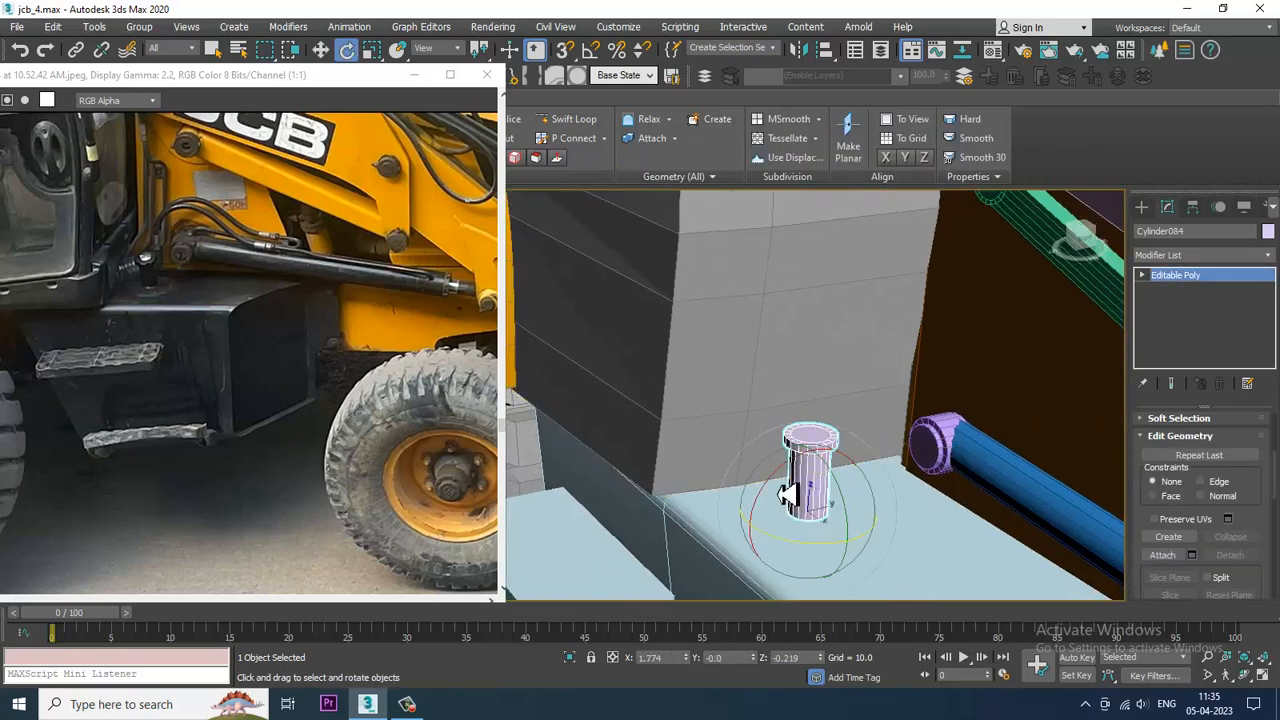
{"action": "left_click_drag", "start_coordinate": [776, 492], "coordinate": [825, 483]}
{"action": "key", "text": "w"}
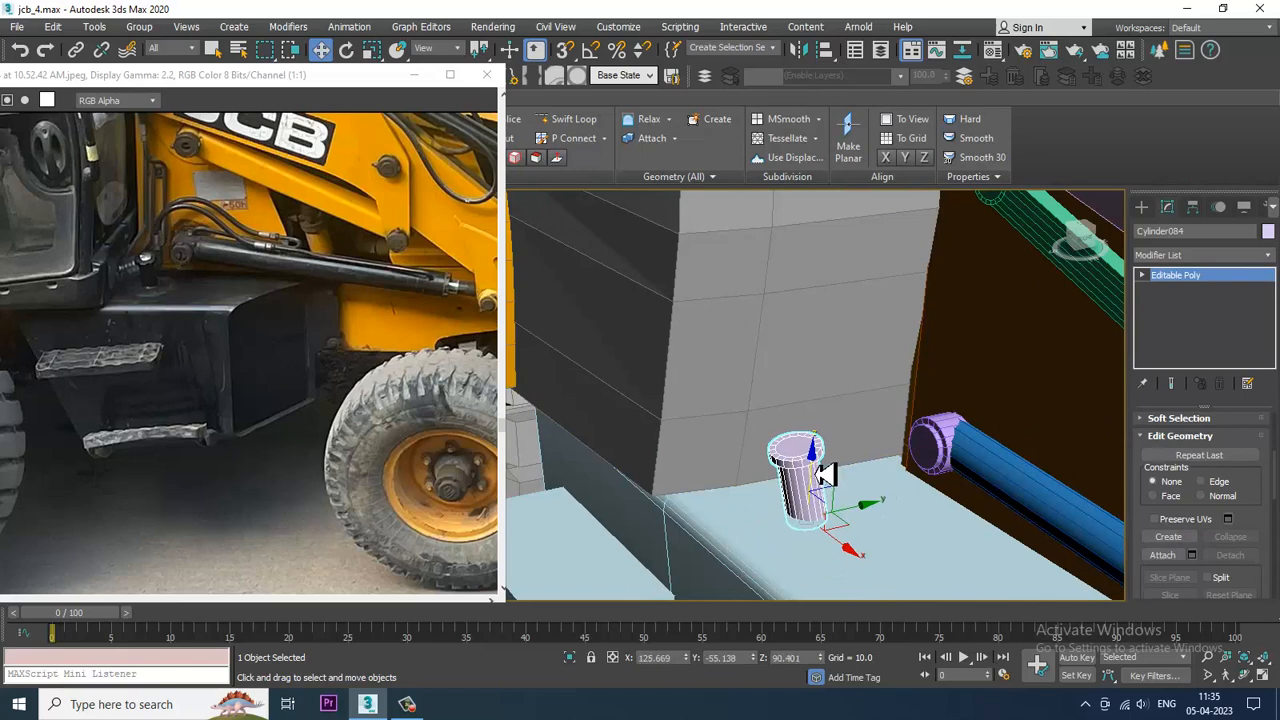
Create a second cylinder on the cab face beside the capped one, about 4 in radius and 8 high, using AutoGrid
{"action": "scroll", "coordinate": [203, 402], "scroll_direction": "down", "scroll_amount": 2}
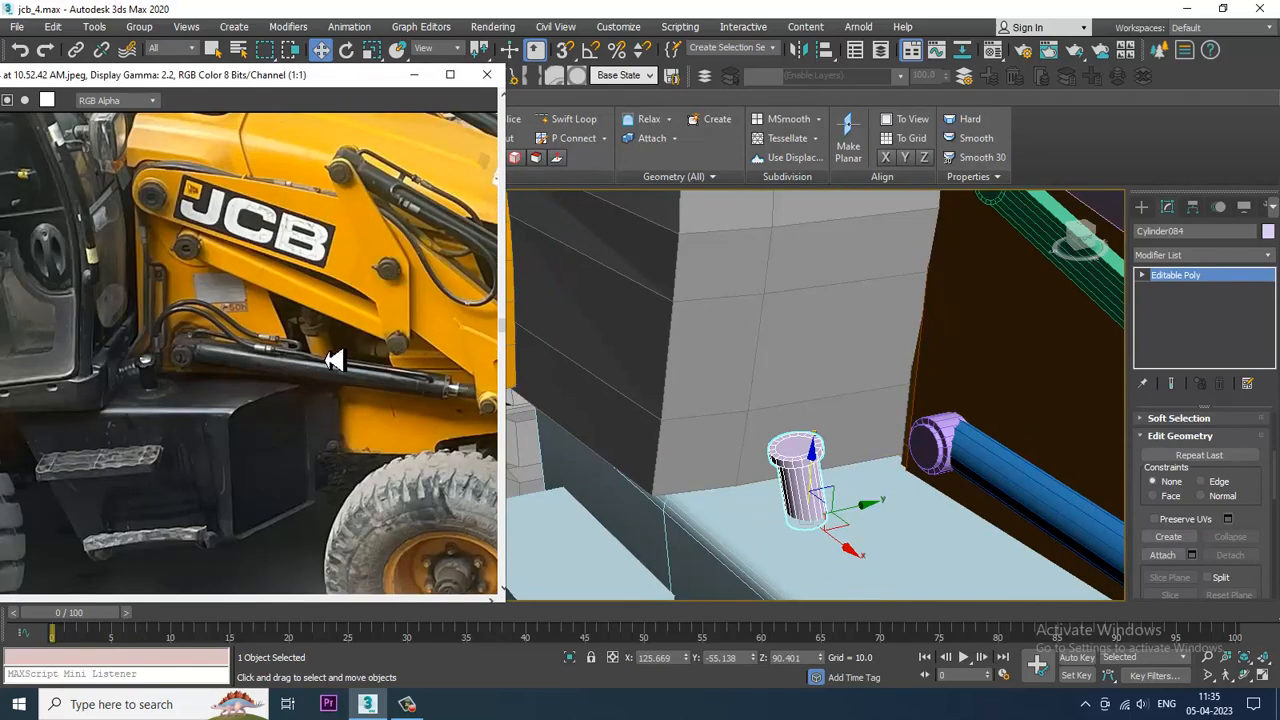
{"action": "middle_click_drag", "start_coordinate": [405, 370], "coordinate": [383, 362]}
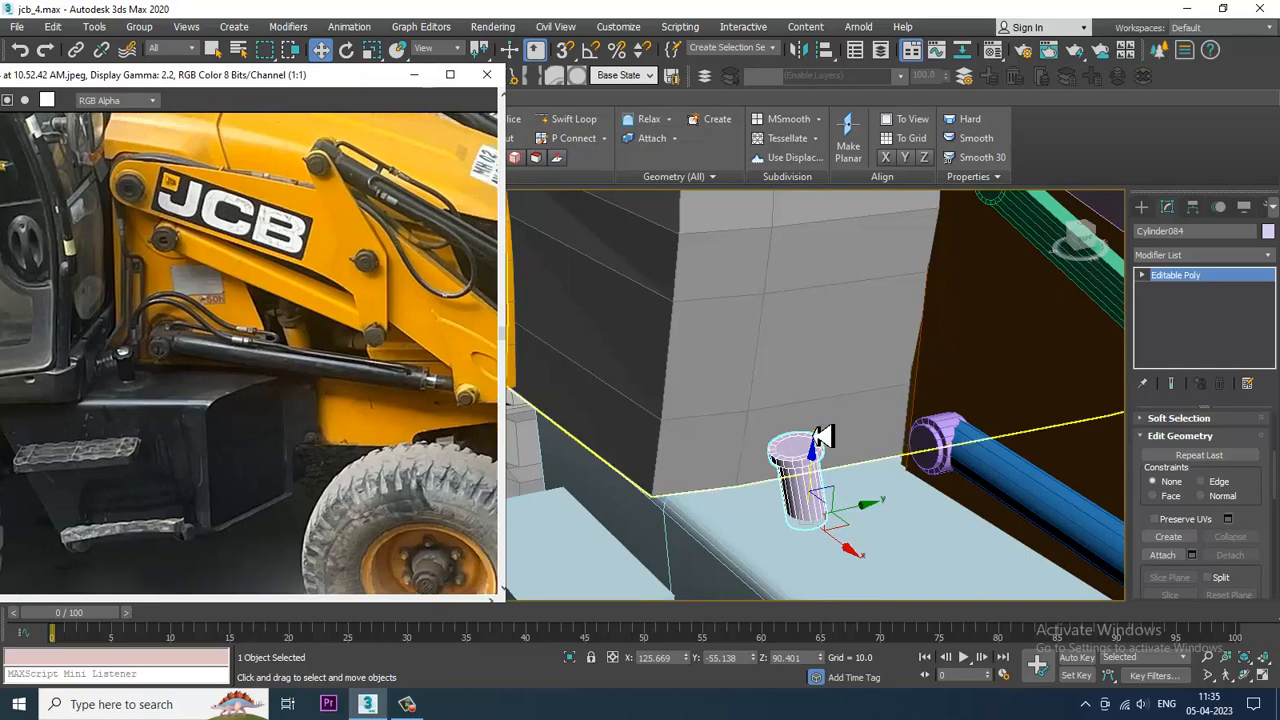
{"action": "key", "text": "alt+w"}
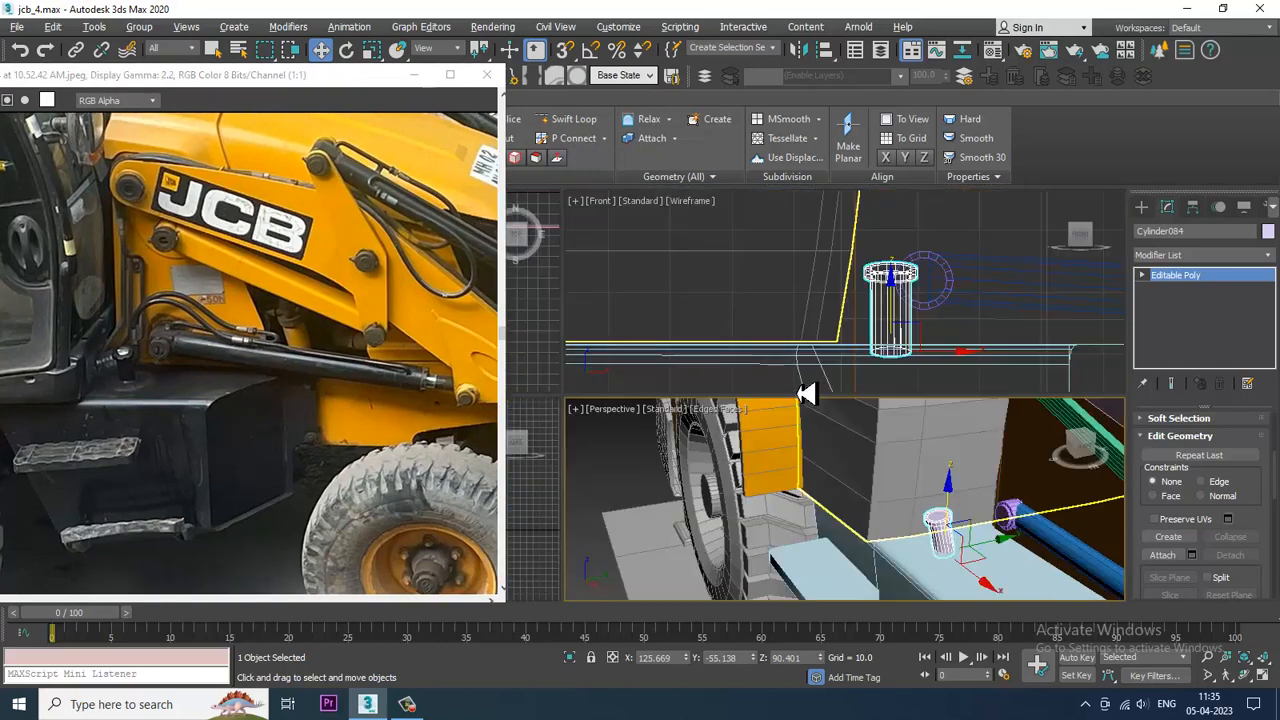
{"action": "middle_click_drag", "start_coordinate": [908, 336], "coordinate": [770, 381]}
{"action": "key", "text": "alt+w"}
{"action": "scroll", "coordinate": [815, 297], "scroll_direction": "down", "scroll_amount": 4}
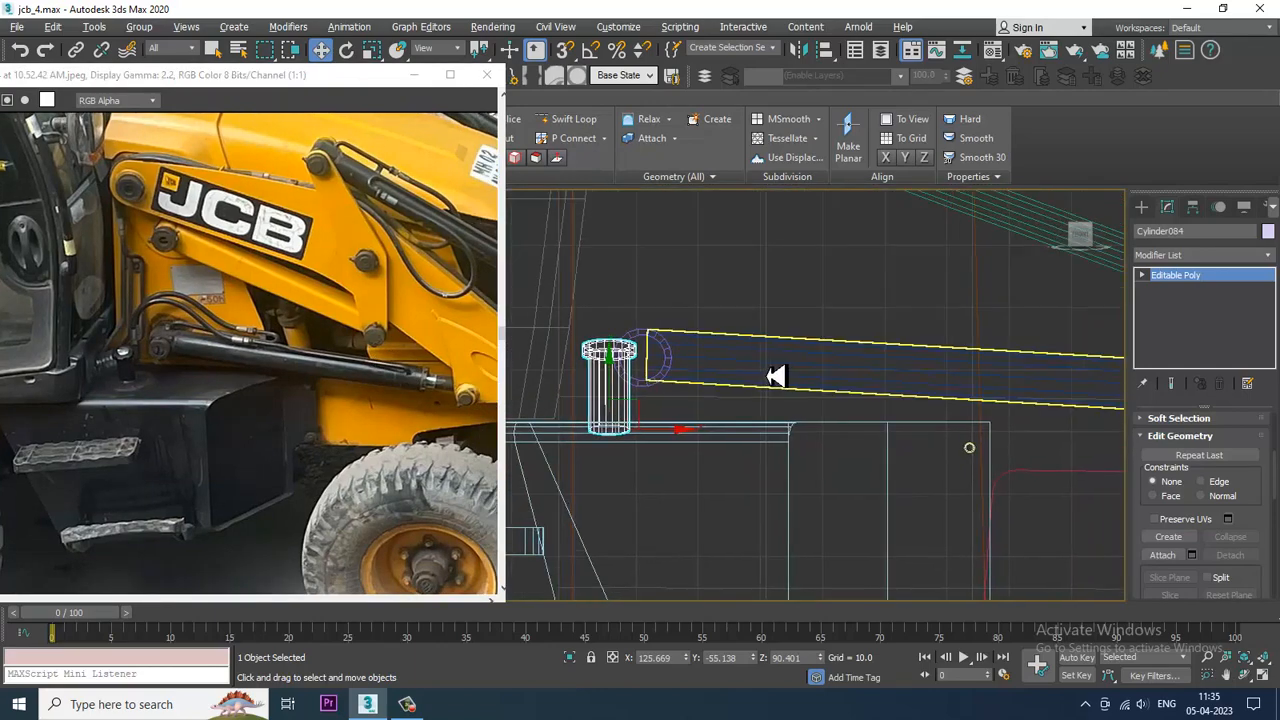
{"action": "left_click", "coordinate": [1141, 206]}
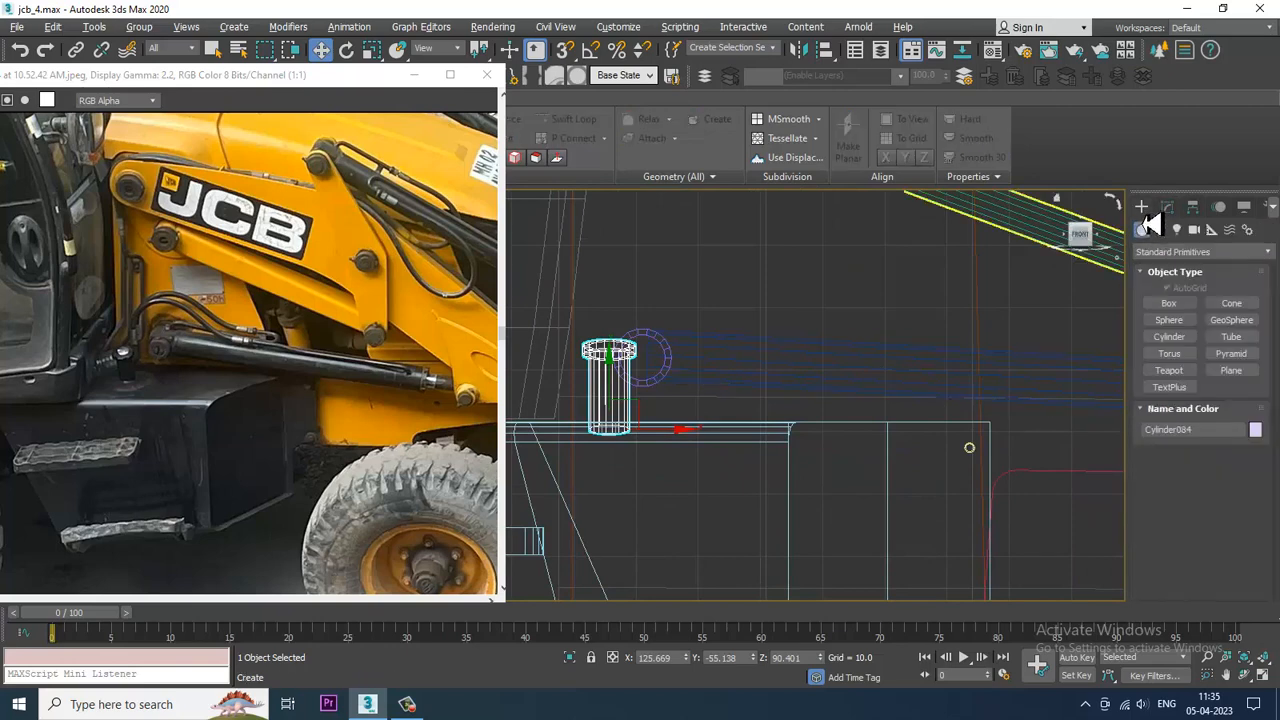
{"action": "left_click", "coordinate": [1169, 337]}
{"action": "key", "text": "alt+w"}
{"action": "key", "text": "alt+w"}
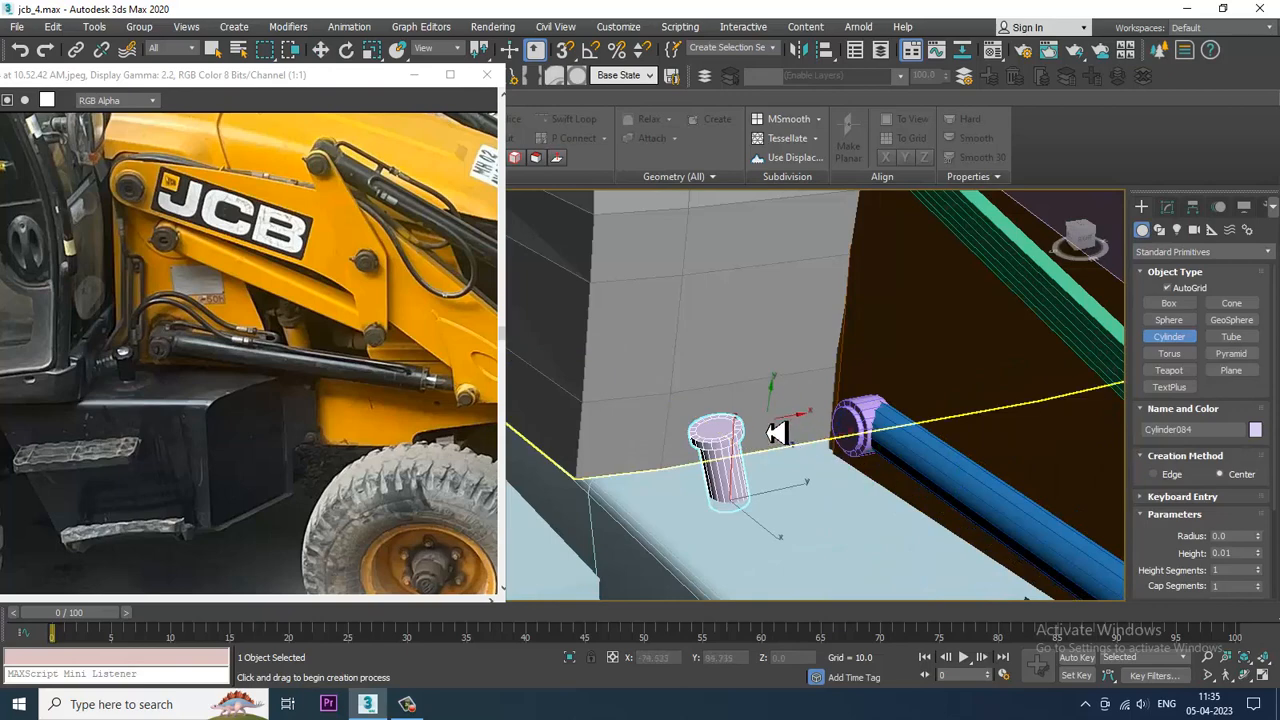
{"action": "left_click_drag", "start_coordinate": [776, 437], "coordinate": [794, 448]}
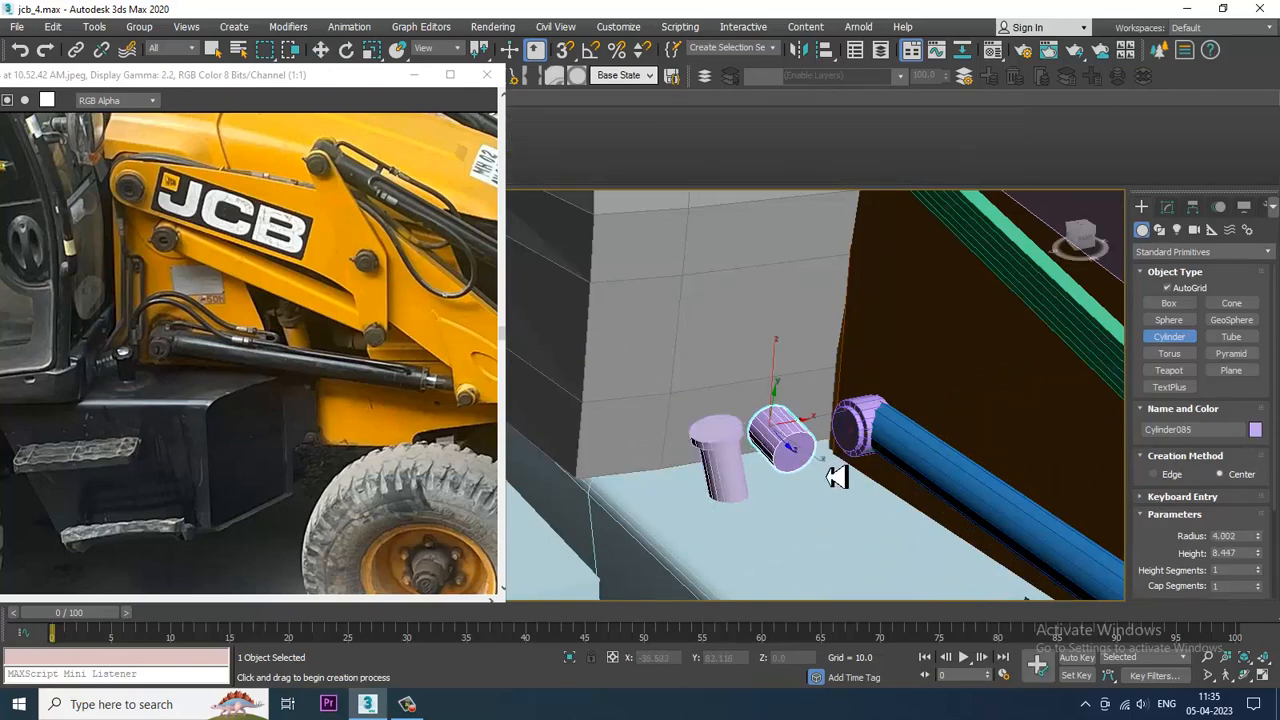
{"action": "left_click", "coordinate": [829, 466]}
{"action": "right_click", "coordinate": [827, 466]}
{"action": "middle_click_drag", "start_coordinate": [827, 466], "coordinate": [940, 437], "text": "alt"}
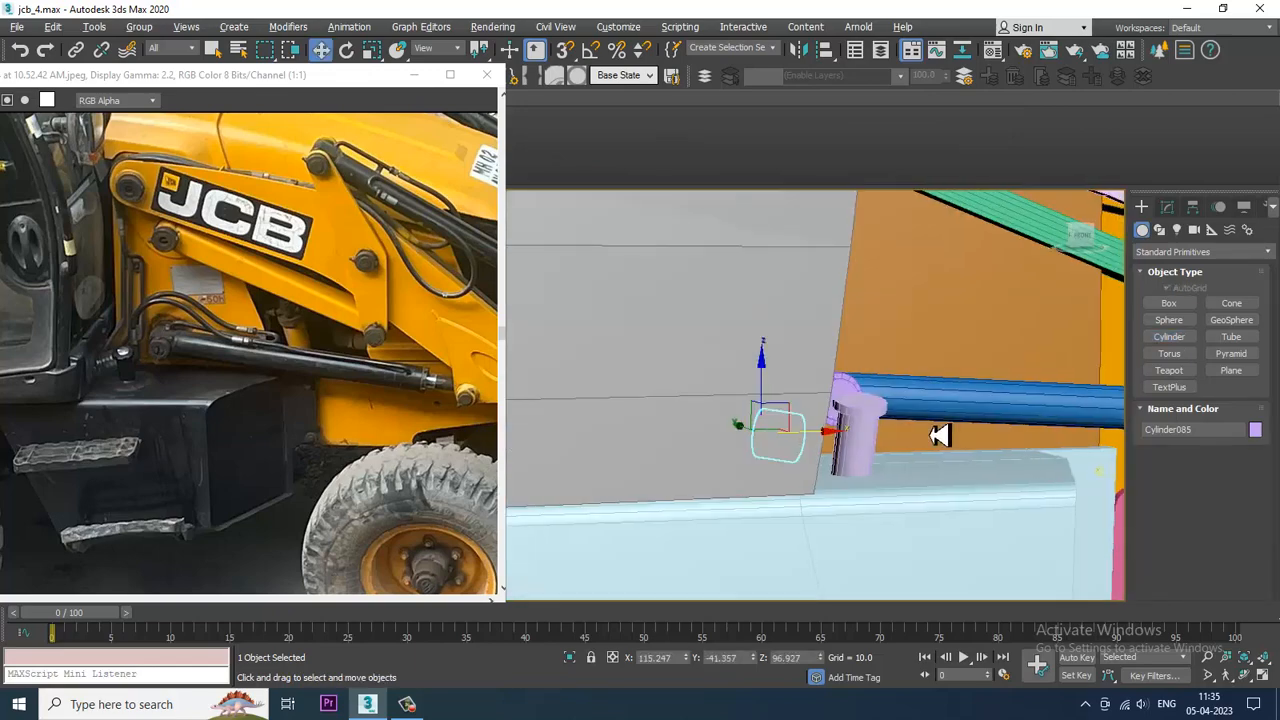
Rotate the second cylinder slightly in the front view to tilt it beside the capped cylinder
{"action": "key", "text": "e"}
{"action": "key", "text": "alt+w"}
{"action": "right_click", "coordinate": [878, 316]}
{"action": "middle_click_drag", "start_coordinate": [878, 316], "coordinate": [836, 317]}
{"action": "key", "text": "alt+w"}
{"action": "middle_click_drag", "start_coordinate": [607, 359], "coordinate": [826, 363]}
{"action": "left_click_drag", "start_coordinate": [676, 347], "coordinate": [668, 340]}
{"action": "key", "text": "w"}
{"action": "key", "text": "alt+w"}
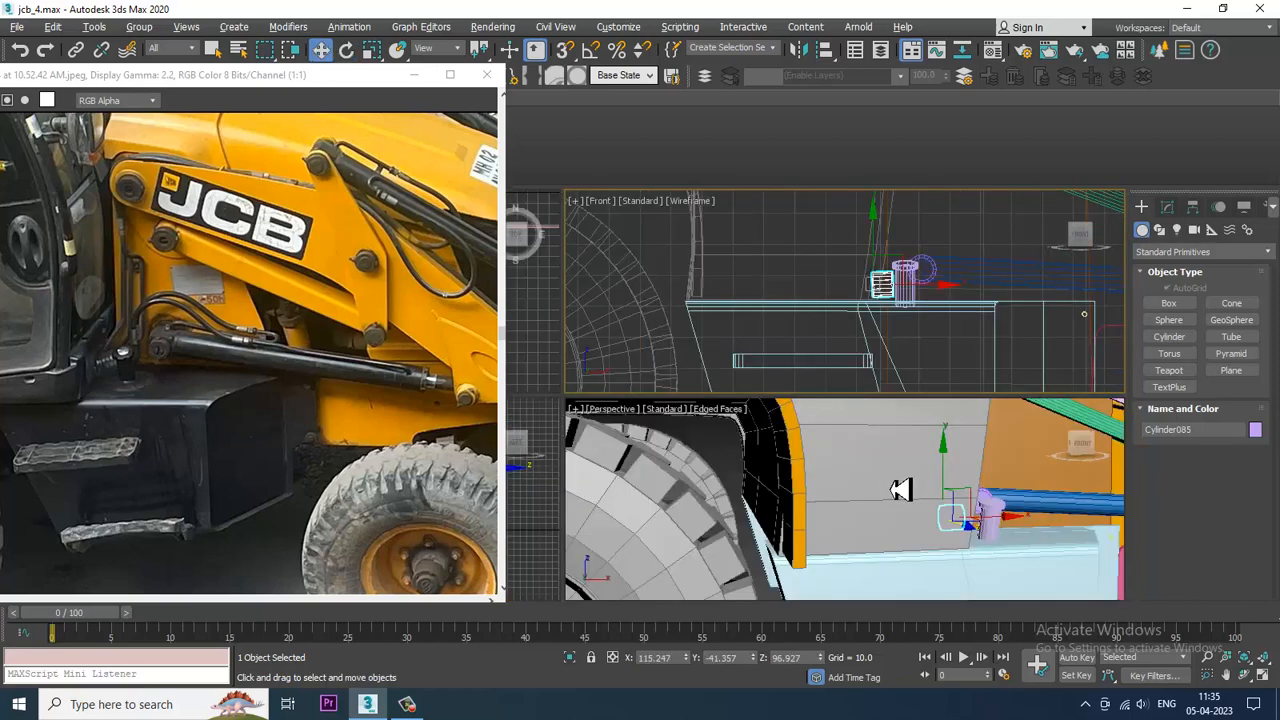
Draw a curved hose line in the front view from the second cylinder, arching over the capped one, down to the hydraulic arm cylinder
{"action": "middle_click_drag", "start_coordinate": [901, 490], "coordinate": [884, 485]}
{"action": "middle_click_drag", "start_coordinate": [931, 328], "coordinate": [929, 409]}
{"action": "key", "text": "alt+w"}
{"action": "left_click", "coordinate": [1160, 229]}
{"action": "left_click", "coordinate": [1169, 316]}
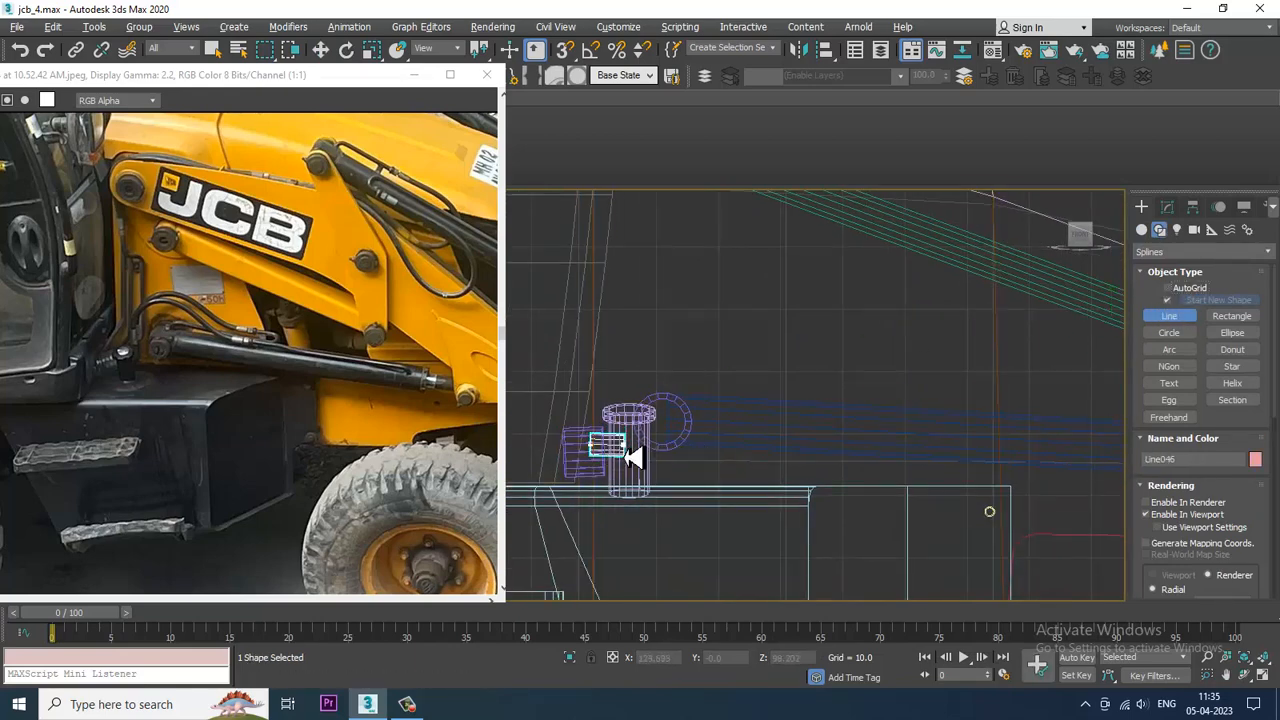
{"action": "left_click", "coordinate": [596, 440]}
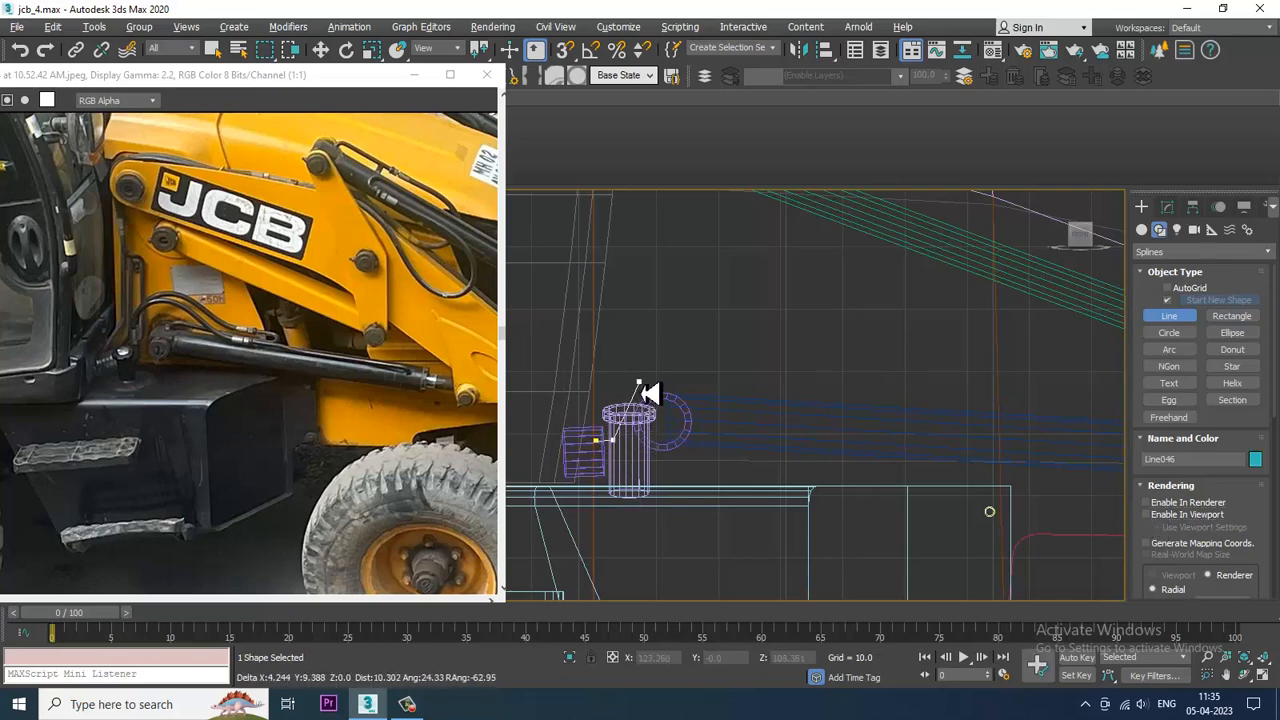
{"action": "left_click_drag", "start_coordinate": [661, 354], "coordinate": [677, 357]}
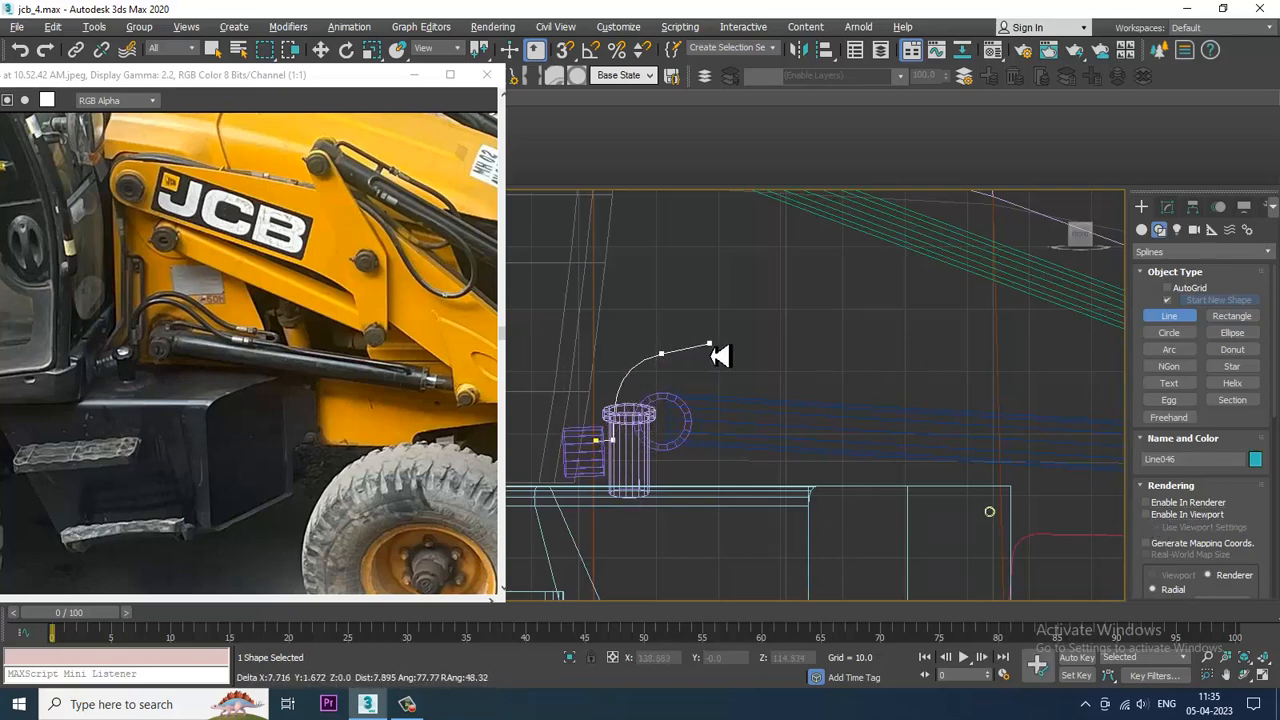
{"action": "left_click", "coordinate": [829, 360]}
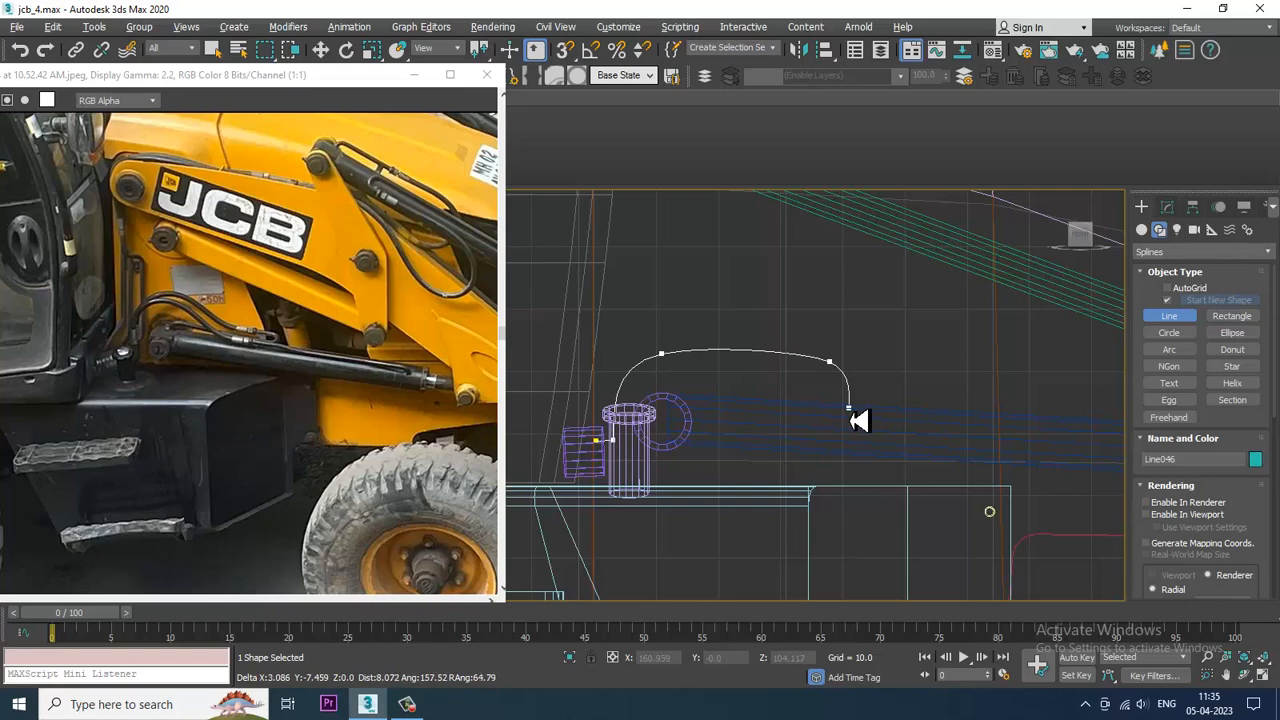
{"action": "right_click", "coordinate": [838, 420]}
{"action": "right_click", "coordinate": [842, 420]}
{"action": "key", "text": "alt+w"}
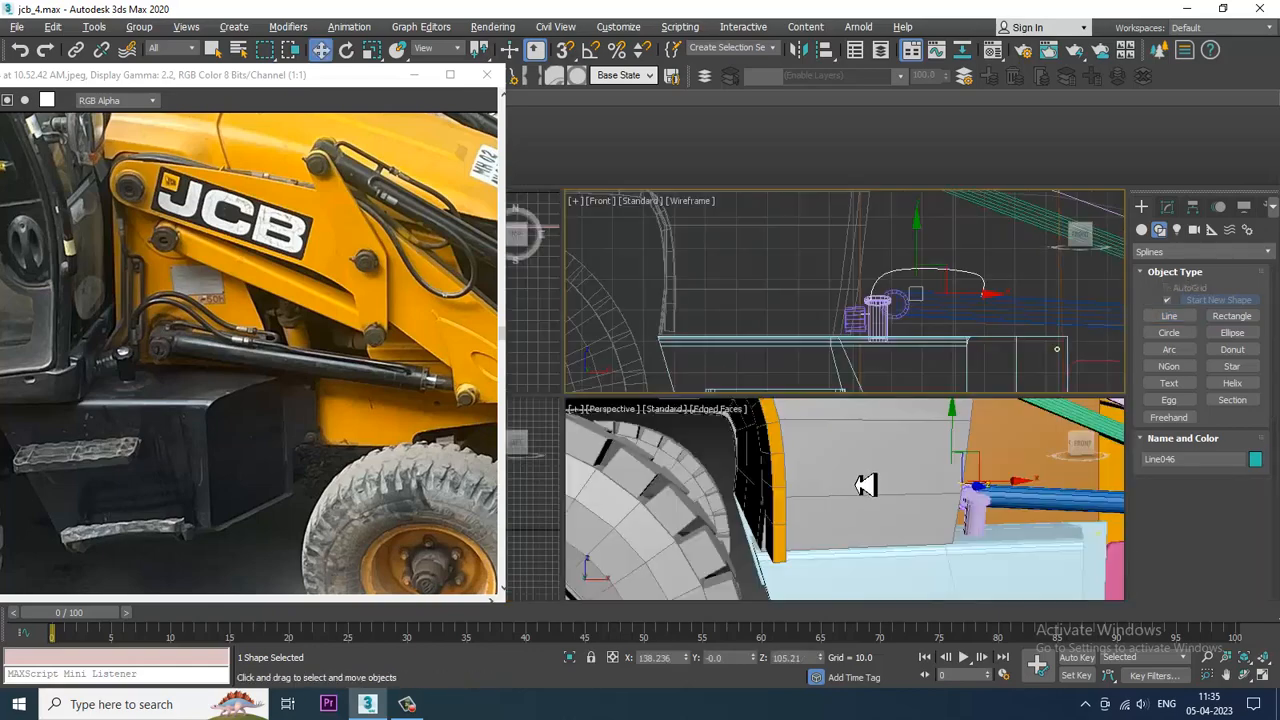
Move the hose line along Y to about -41 so it lines up with the second cylinder beside the hydraulic arm cylinder
{"action": "right_click", "coordinate": [890, 494]}
{"action": "key", "text": "alt+w"}
{"action": "middle_click_drag", "start_coordinate": [860, 479], "coordinate": [886, 434], "text": "alt"}
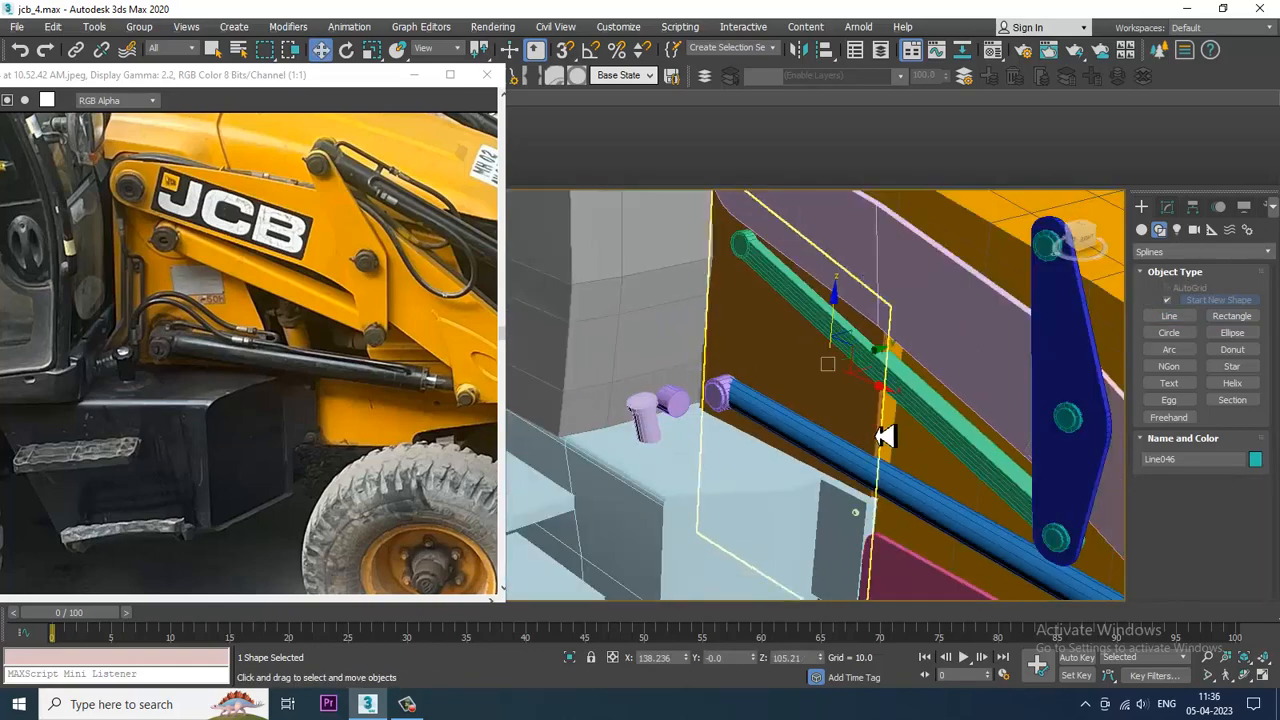
{"action": "left_click_drag", "start_coordinate": [870, 365], "coordinate": [771, 400]}
{"action": "middle_click_drag", "start_coordinate": [771, 400], "coordinate": [817, 431], "text": "alt"}
{"action": "scroll", "coordinate": [811, 394], "scroll_direction": "up", "scroll_amount": 2}
{"action": "scroll", "coordinate": [758, 412], "scroll_direction": "up", "scroll_amount": 4}
Nudge the hose line's far bend vertex along Y to about -41.0
{"action": "key", "text": "1"}
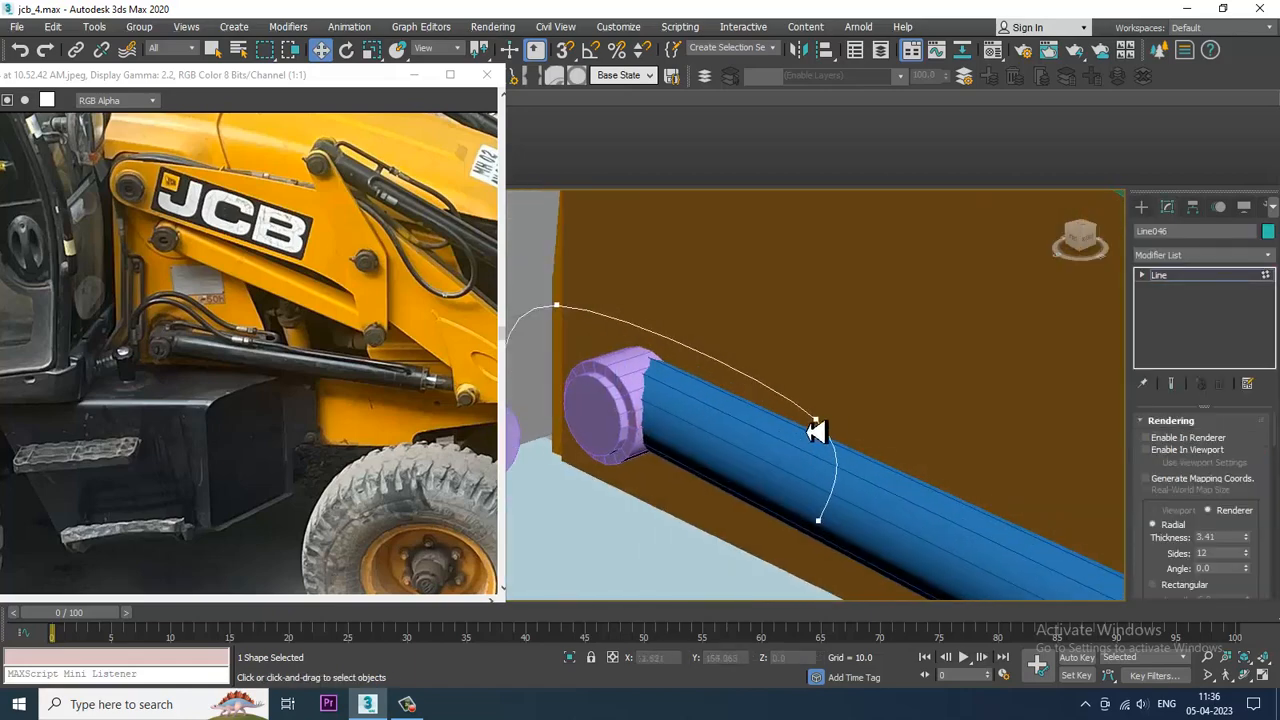
{"action": "left_click", "coordinate": [815, 424]}
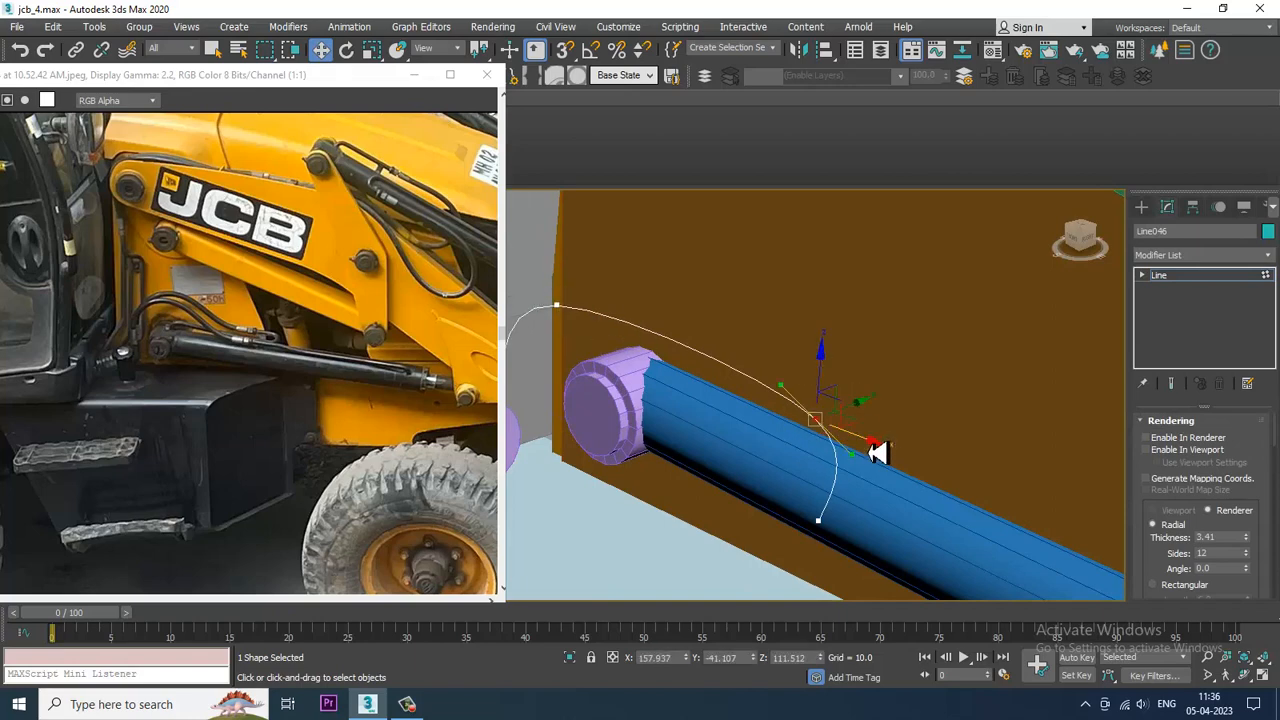
{"action": "mouse_move", "coordinate": [865, 425]}
{"action": "left_mouse_down"}
{"action": "mouse_move", "coordinate": [871, 414]}
{"action": "mouse_move", "coordinate": [866, 443]}
{"action": "left_mouse_up"}
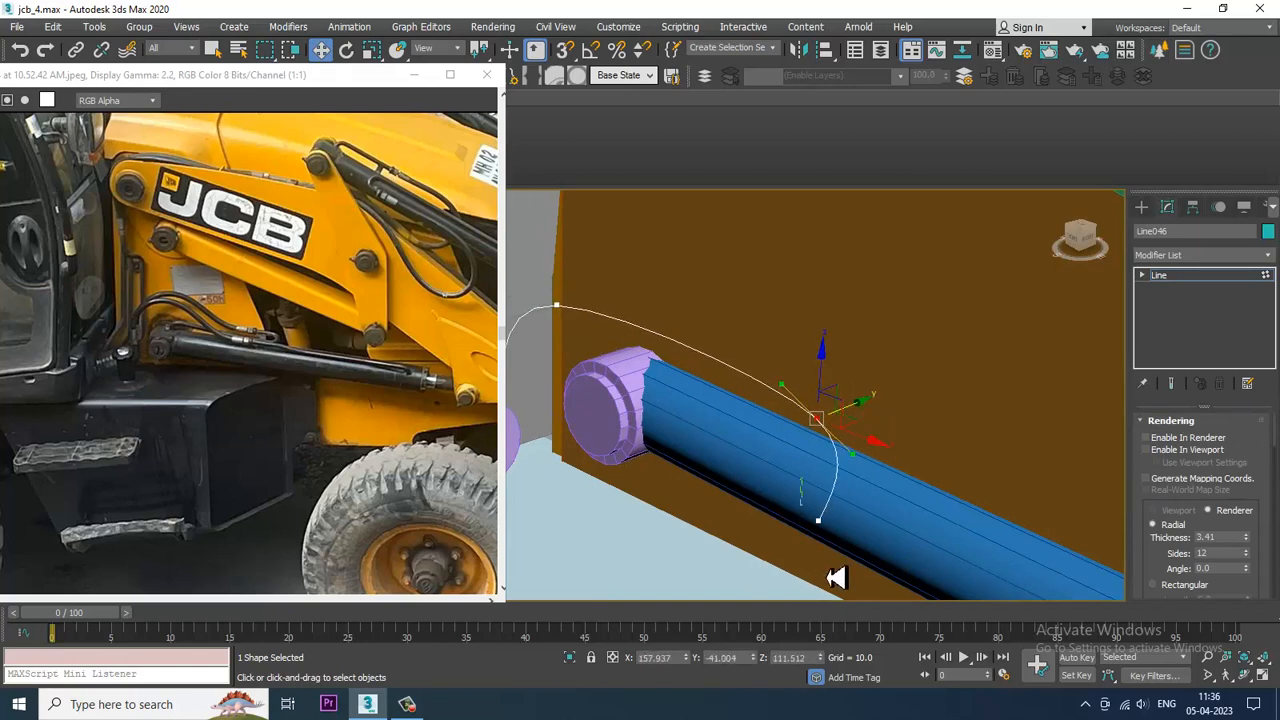
Try to raise the hose line's end vertex to about Z 107.7, then undo the move
{"action": "left_click", "coordinate": [818, 519]}
{"action": "middle_click_drag", "start_coordinate": [829, 445], "coordinate": [917, 403], "text": "alt"}
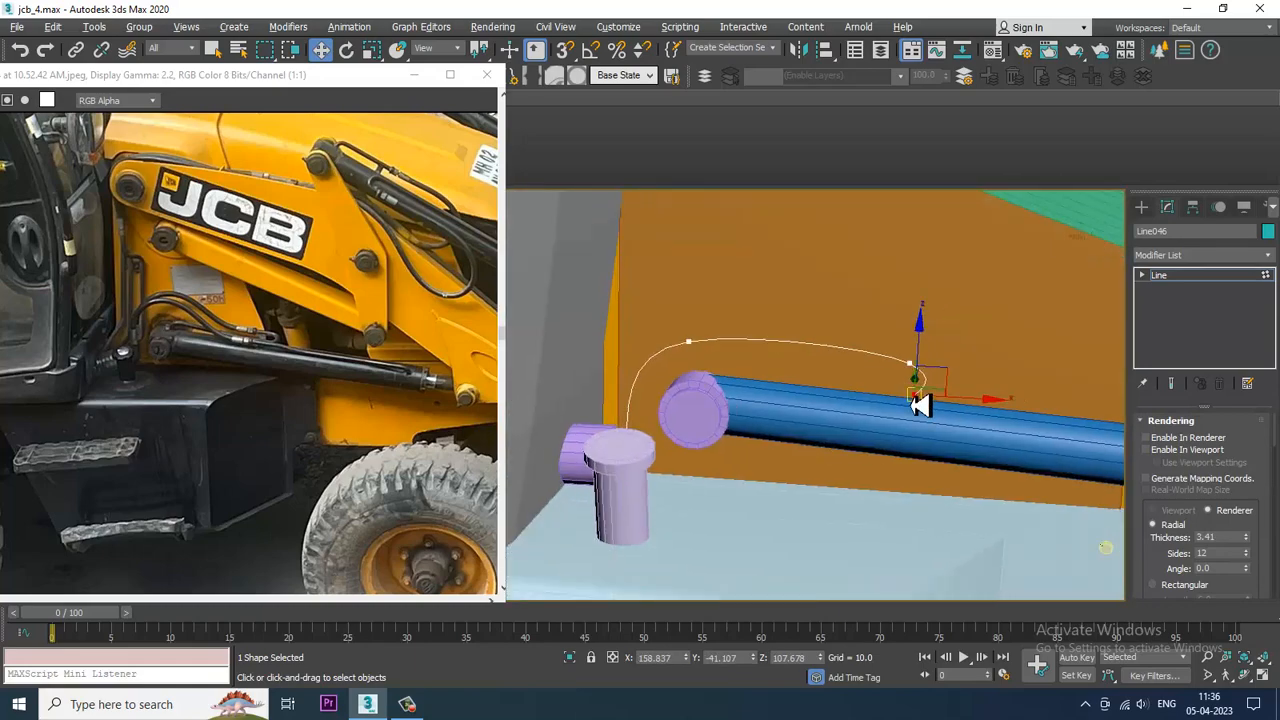
{"action": "key", "text": "alt+w"}
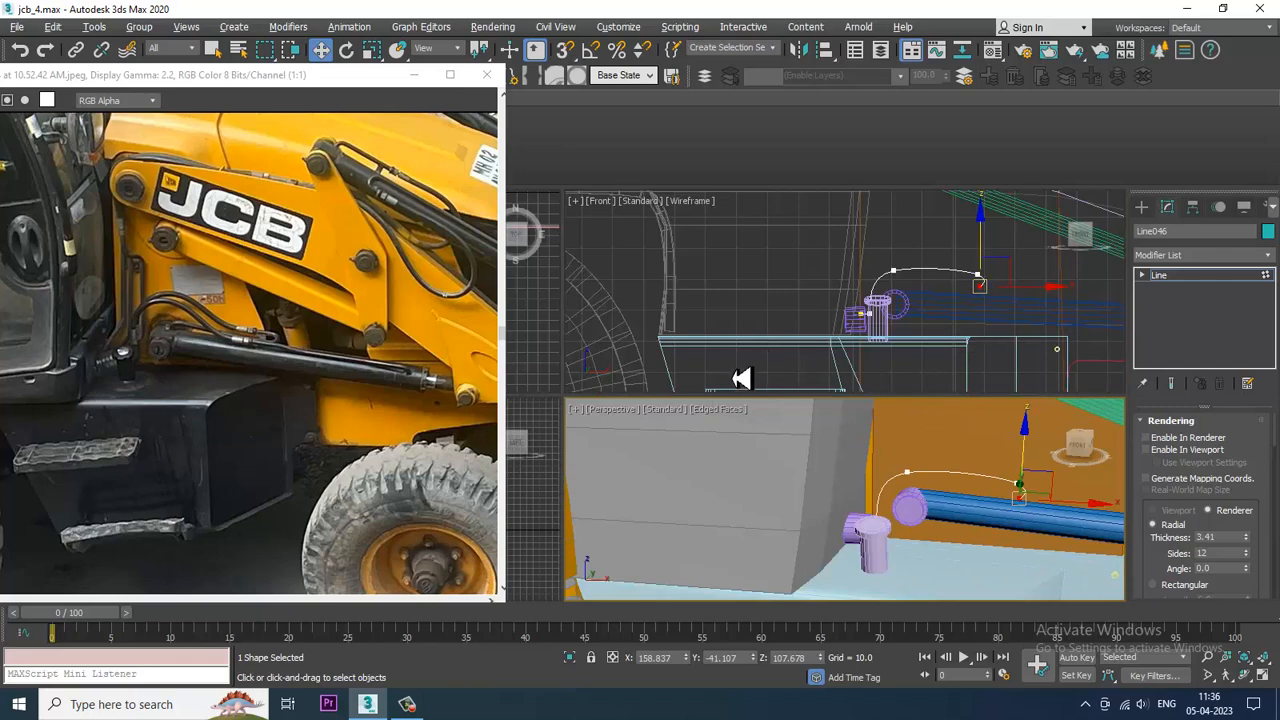
{"action": "right_click", "coordinate": [922, 348]}
{"action": "right_click", "coordinate": [943, 510]}
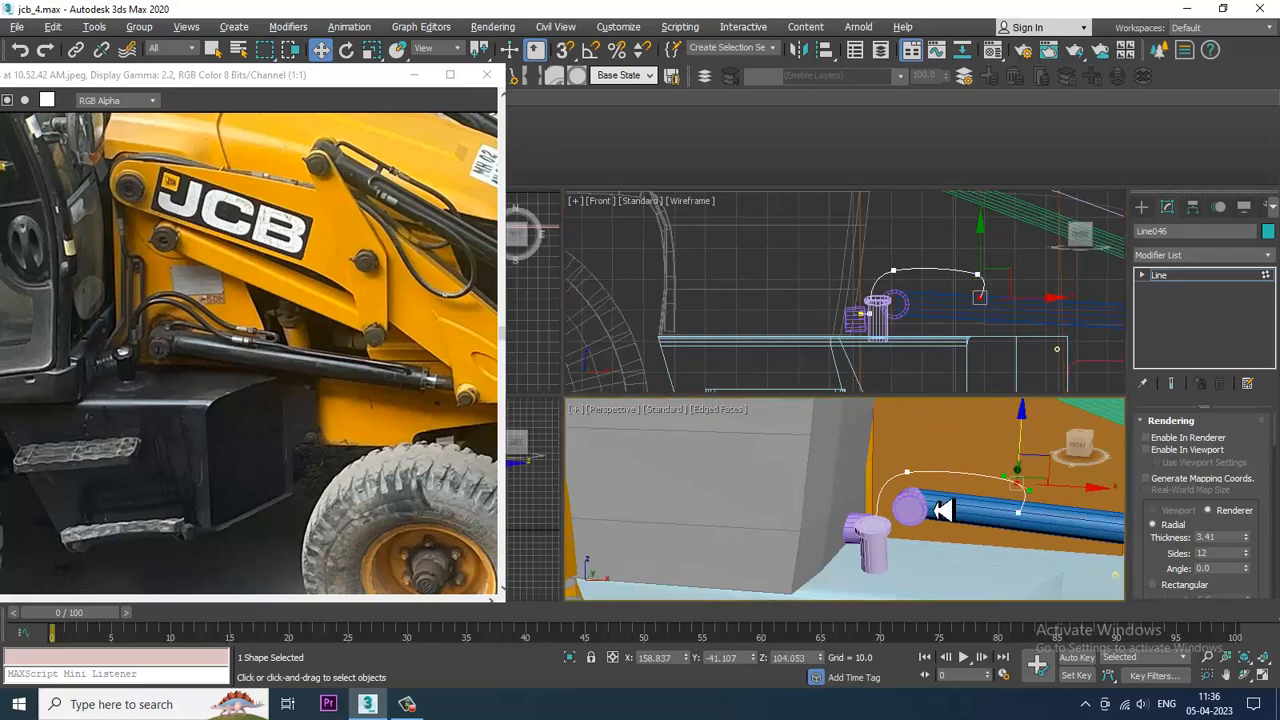
{"action": "key", "text": "alt+w"}
Leave vertex editing and clone the hose line as one independent copy alongside the original, at about Y -43.6
{"action": "middle_click_drag", "start_coordinate": [929, 466], "coordinate": [1213, 260], "text": "alt"}
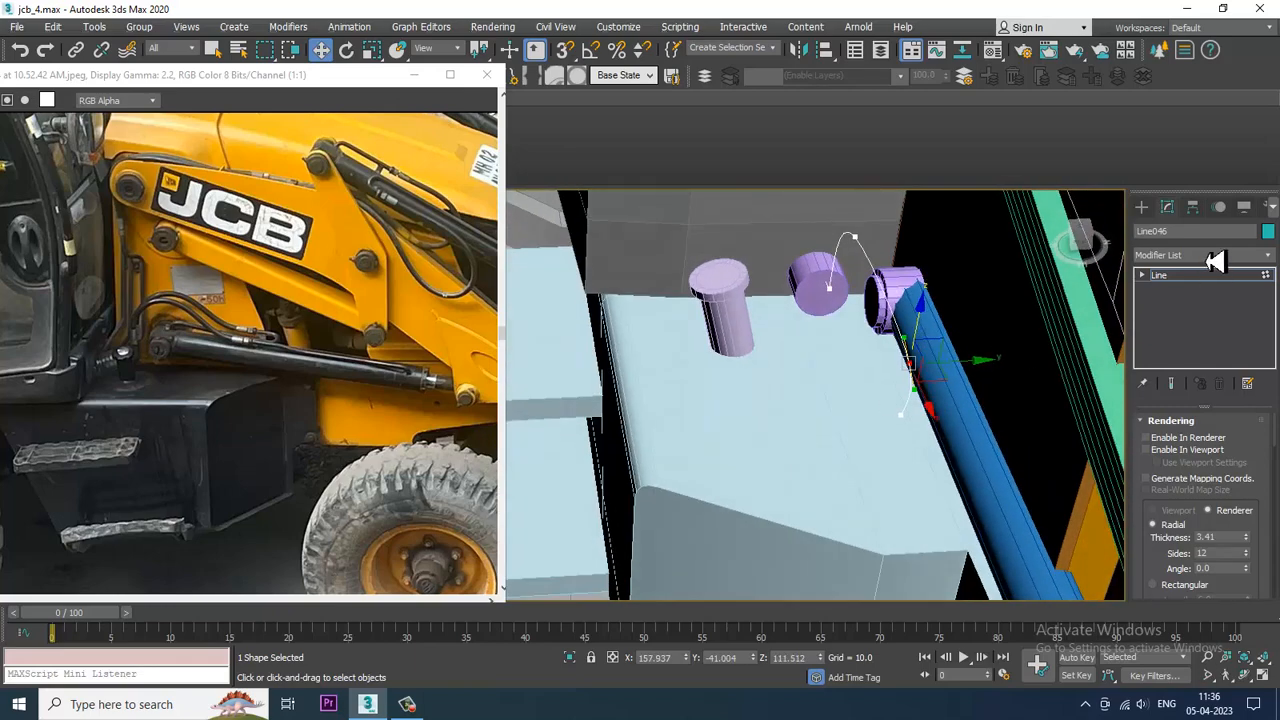
{"action": "left_click", "coordinate": [1200, 281]}
{"action": "mouse_move", "coordinate": [928, 322]}
{"action": "left_mouse_down", "text": "shift"}
{"action": "mouse_move", "coordinate": [886, 330]}
{"action": "mouse_move", "coordinate": [911, 339]}
{"action": "left_mouse_up", "text": "shift"}
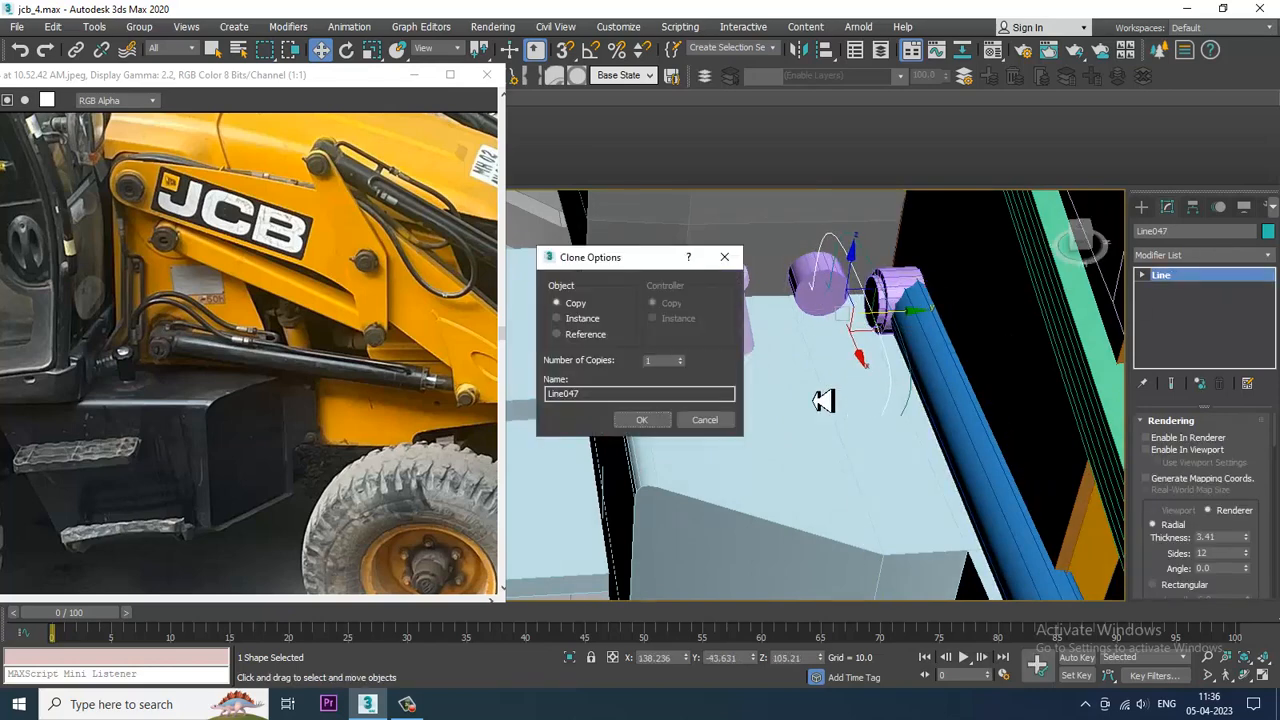
{"action": "left_click", "coordinate": [647, 427]}
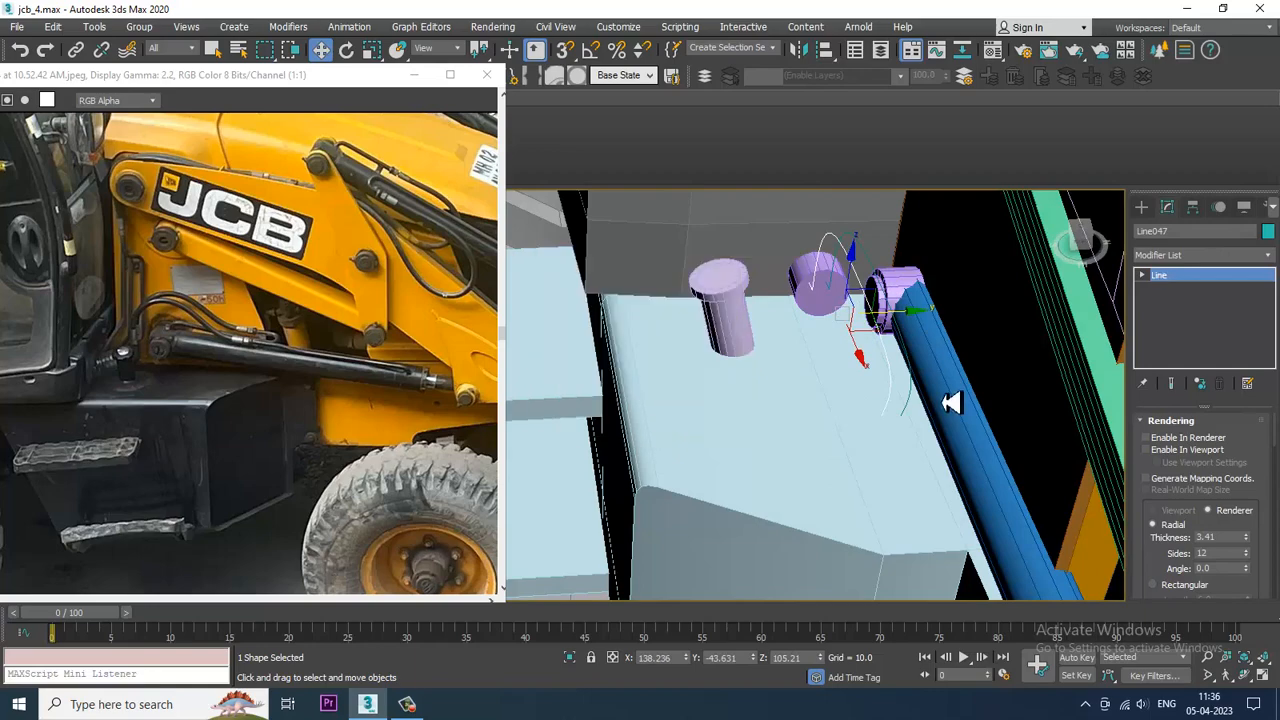
Attach the original hose line to the copy so both hoses form one shape
{"action": "mouse_move", "coordinate": [1000, 383]}
{"action": "middle_mouse_down", "text": "alt"}
{"action": "mouse_move", "coordinate": [930, 358]}
{"action": "mouse_move", "coordinate": [1007, 377]}
{"action": "middle_mouse_up", "text": "alt"}
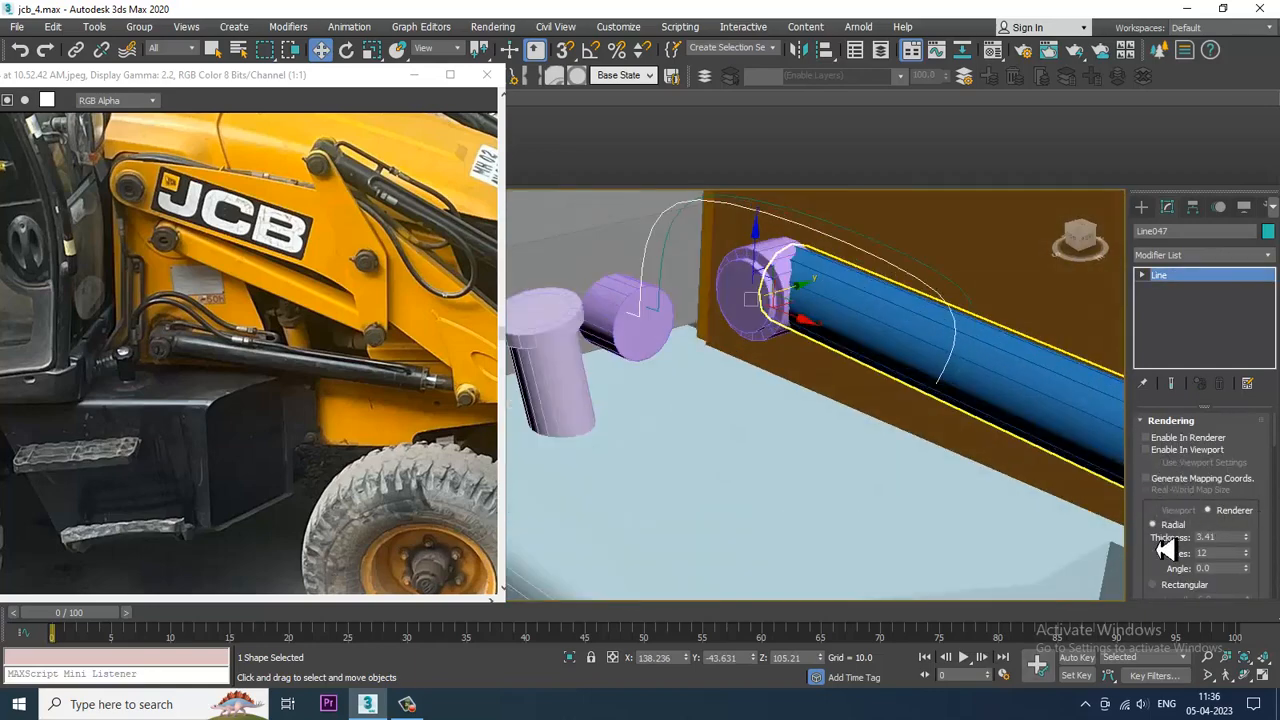
{"action": "left_click_drag", "start_coordinate": [1165, 549], "coordinate": [1166, 34]}
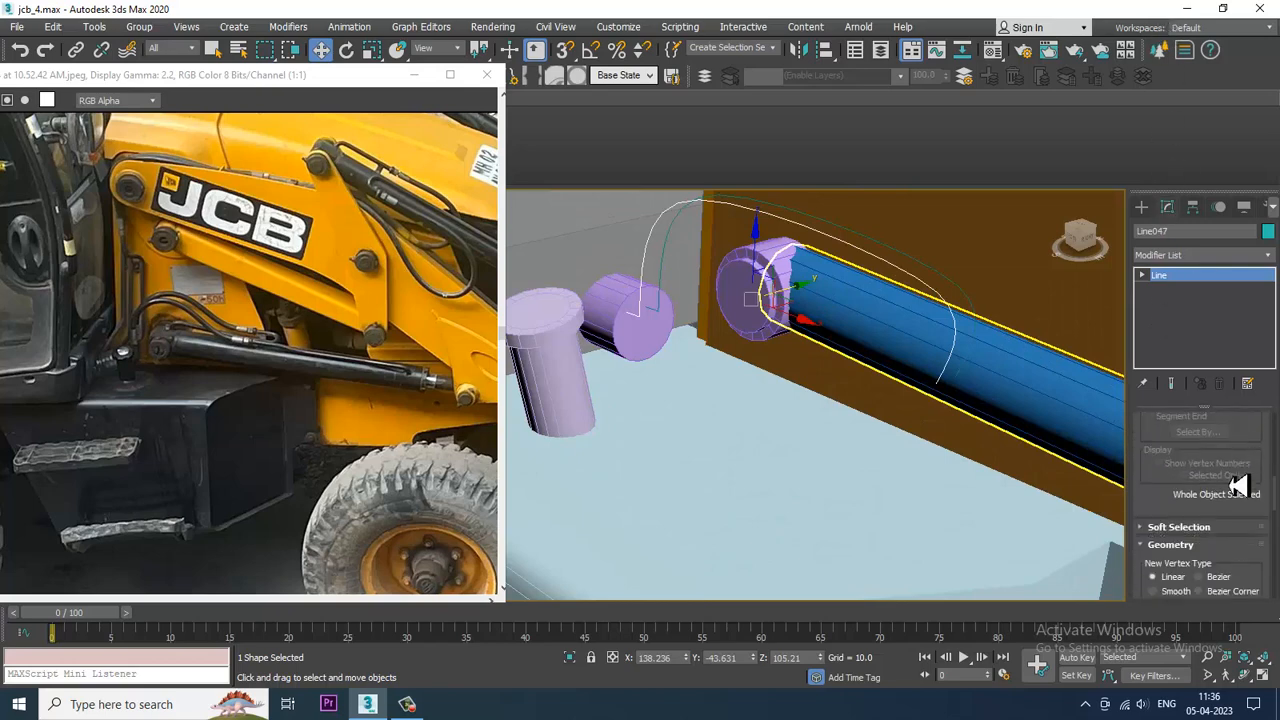
{"action": "left_click_drag", "start_coordinate": [1238, 485], "coordinate": [1166, 330]}
{"action": "left_click", "coordinate": [1168, 462]}
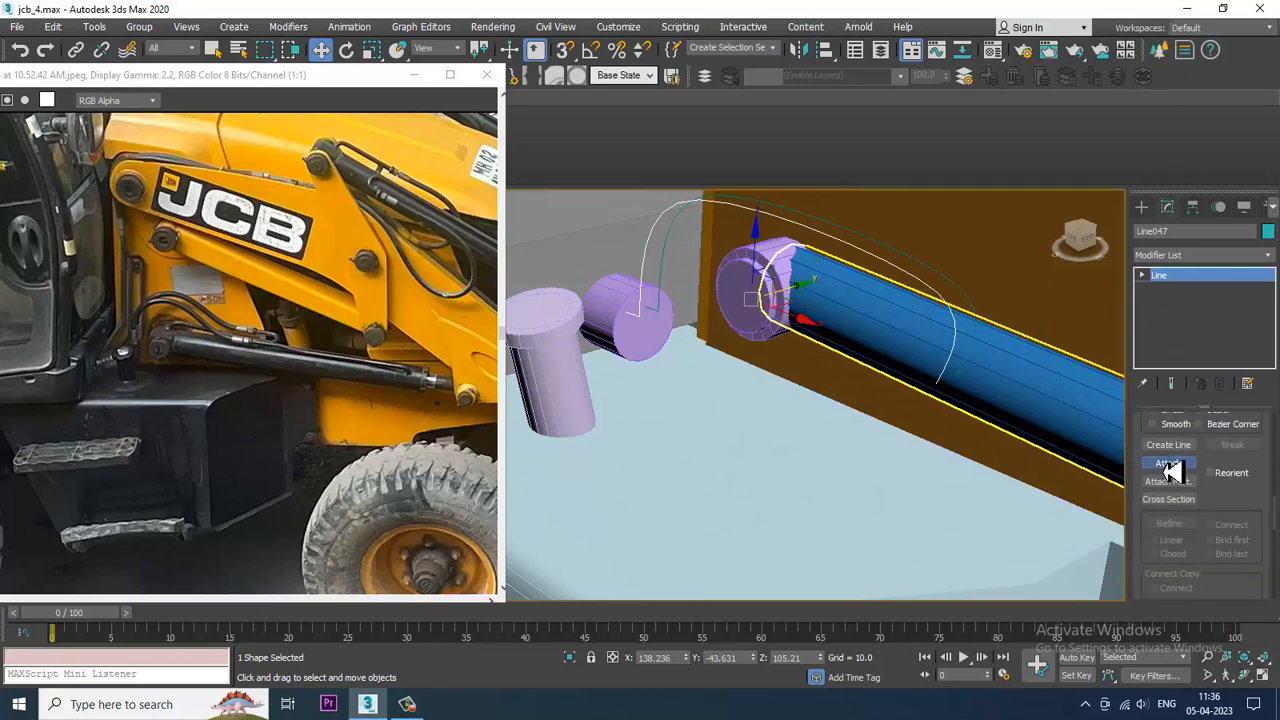
{"action": "left_click", "coordinate": [985, 330]}
{"action": "key", "text": "w"}
Select the lower end vertices of both hoses and try to bridge them with Insert
{"action": "middle_click_drag", "start_coordinate": [1034, 386], "coordinate": [878, 416], "text": "alt"}
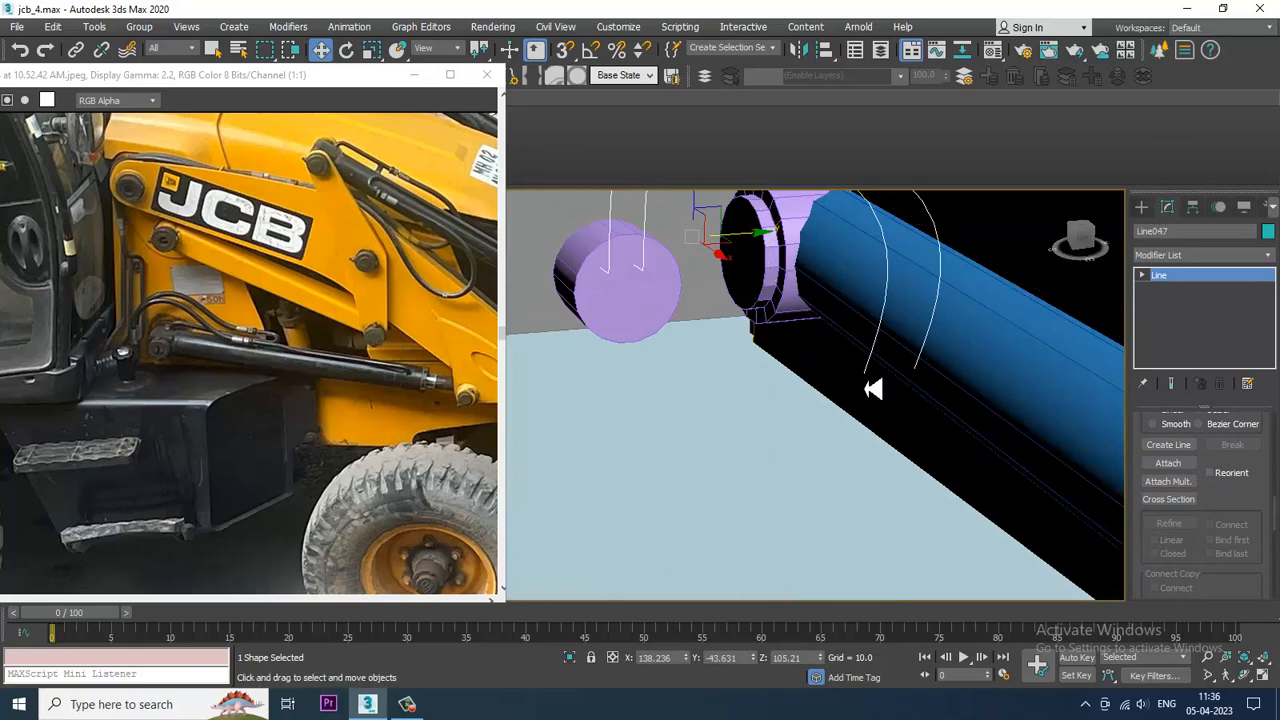
{"action": "key", "text": "1"}
{"action": "left_click_drag", "start_coordinate": [983, 403], "coordinate": [850, 355]}
{"action": "right_click", "coordinate": [932, 381]}
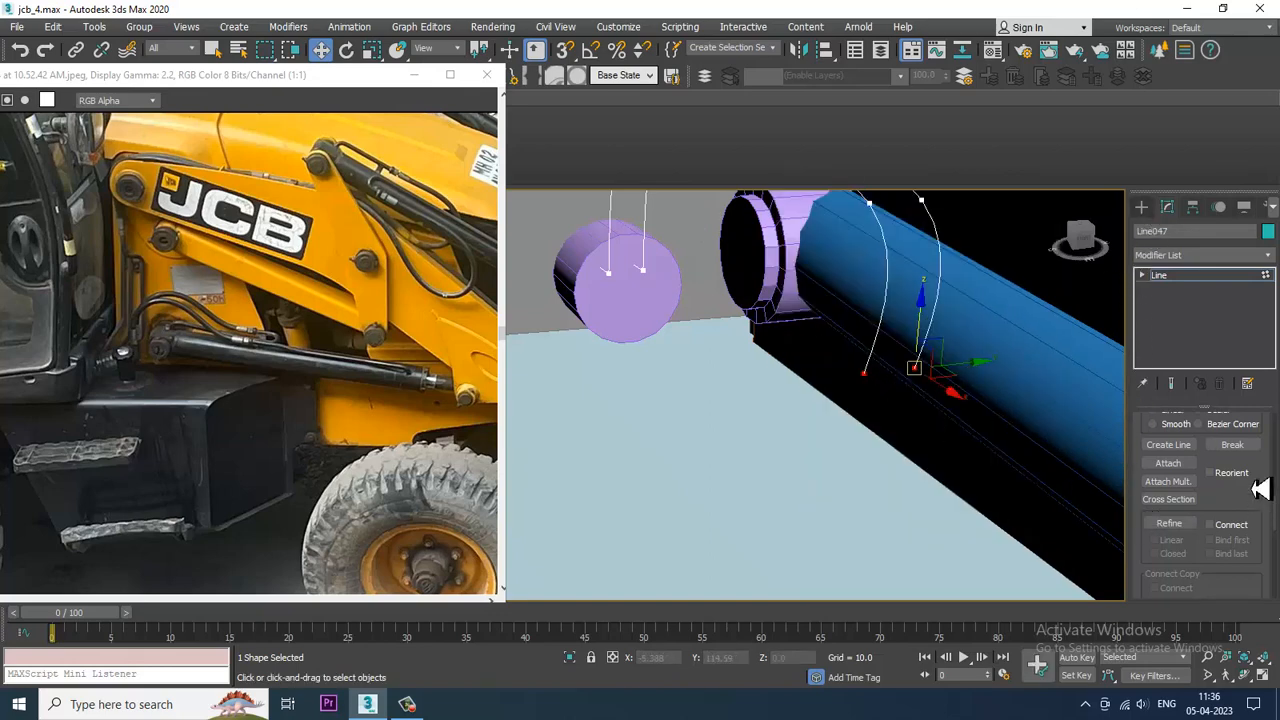
{"action": "scroll", "coordinate": [1260, 488], "scroll_direction": "down", "scroll_amount": 5}
{"action": "left_click", "coordinate": [1232, 531]}
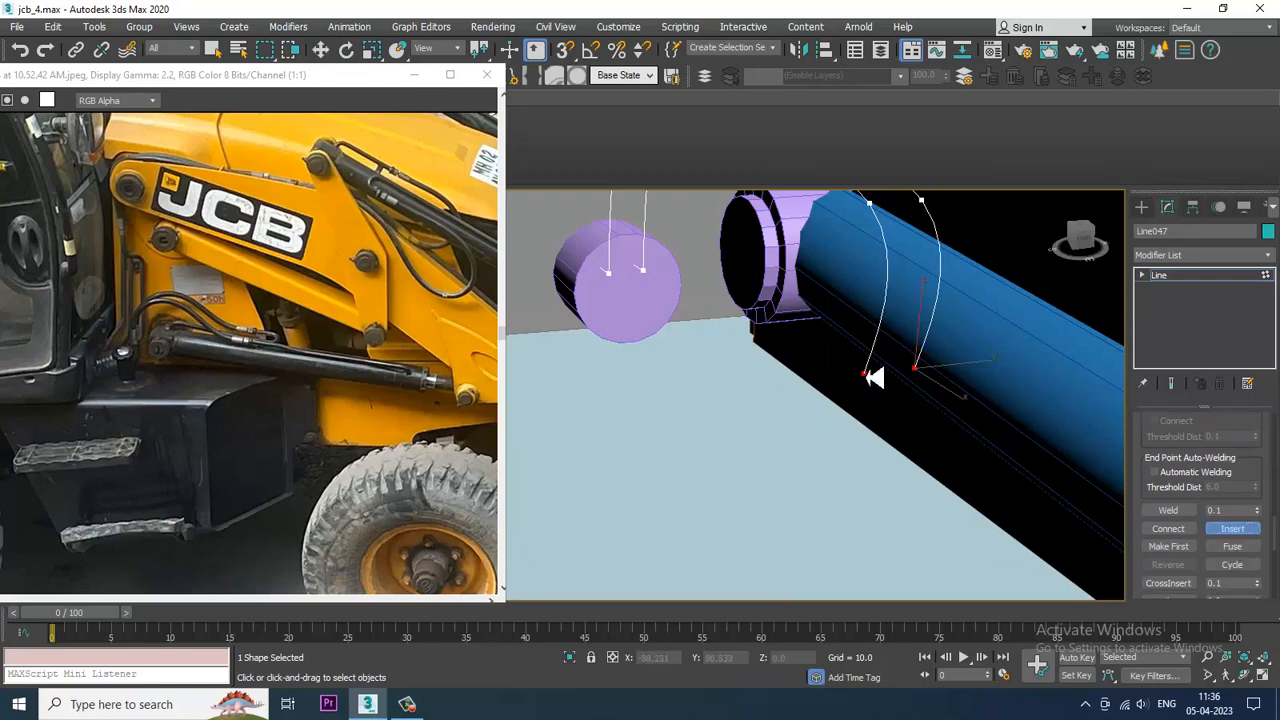
{"action": "left_click", "coordinate": [865, 376]}
{"action": "right_click", "coordinate": [919, 382]}
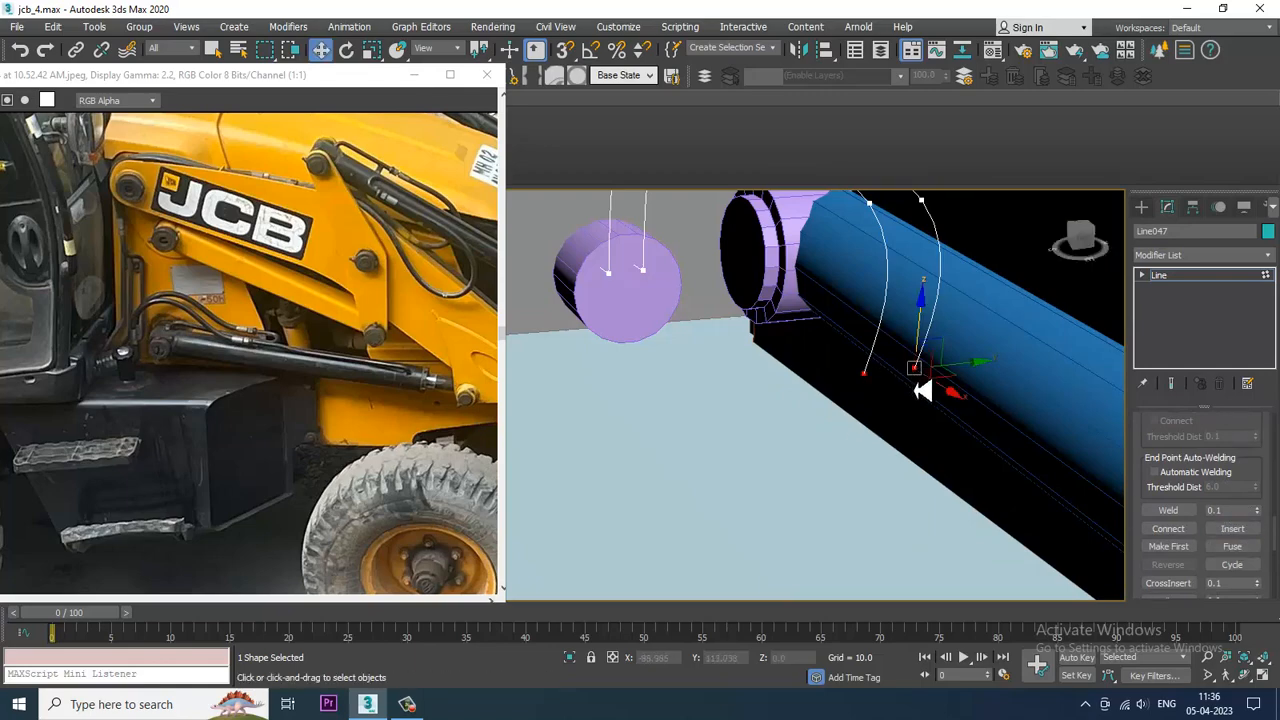
Draw a straight horizontal line in the left view between the lower ends of the two hoses
{"action": "mouse_move", "coordinate": [917, 391]}
{"action": "middle_mouse_down", "text": "alt"}
{"action": "mouse_move", "coordinate": [1040, 414]}
{"action": "mouse_move", "coordinate": [966, 323]}
{"action": "mouse_move", "coordinate": [831, 406]}
{"action": "mouse_move", "coordinate": [551, 529]}
{"action": "mouse_move", "coordinate": [631, 403]}
{"action": "mouse_move", "coordinate": [720, 369]}
{"action": "mouse_move", "coordinate": [694, 426]}
{"action": "mouse_move", "coordinate": [899, 317]}
{"action": "mouse_move", "coordinate": [1087, 270]}
{"action": "middle_mouse_up", "text": "alt"}
{"action": "key", "text": "F3"}
{"action": "left_click", "coordinate": [1141, 209]}
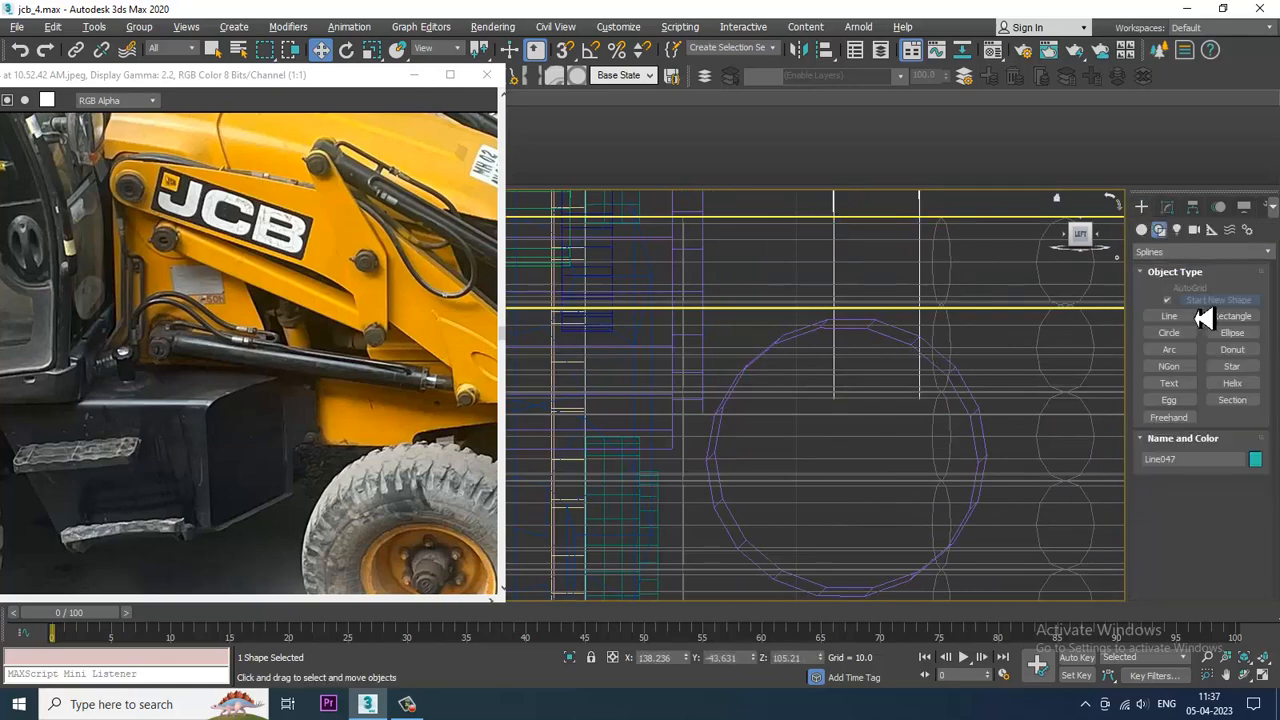
{"action": "left_click", "coordinate": [1186, 318]}
{"action": "left_click", "coordinate": [834, 398]}
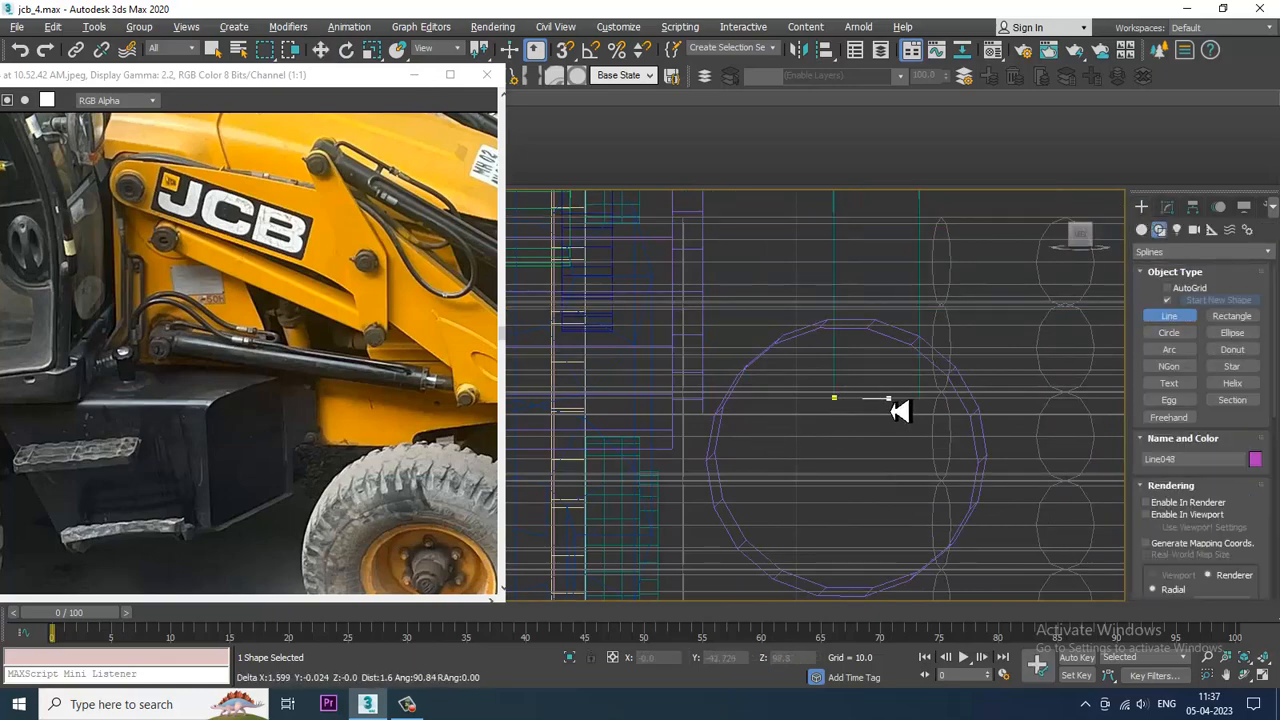
{"action": "left_click", "coordinate": [919, 398]}
{"action": "right_click", "coordinate": [919, 398]}
{"action": "right_click", "coordinate": [921, 400]}
{"action": "key", "text": "alt+w"}
Move the new straight line along X from the rear wheel to the hose ends, at about X 159.6
{"action": "right_click", "coordinate": [948, 490]}
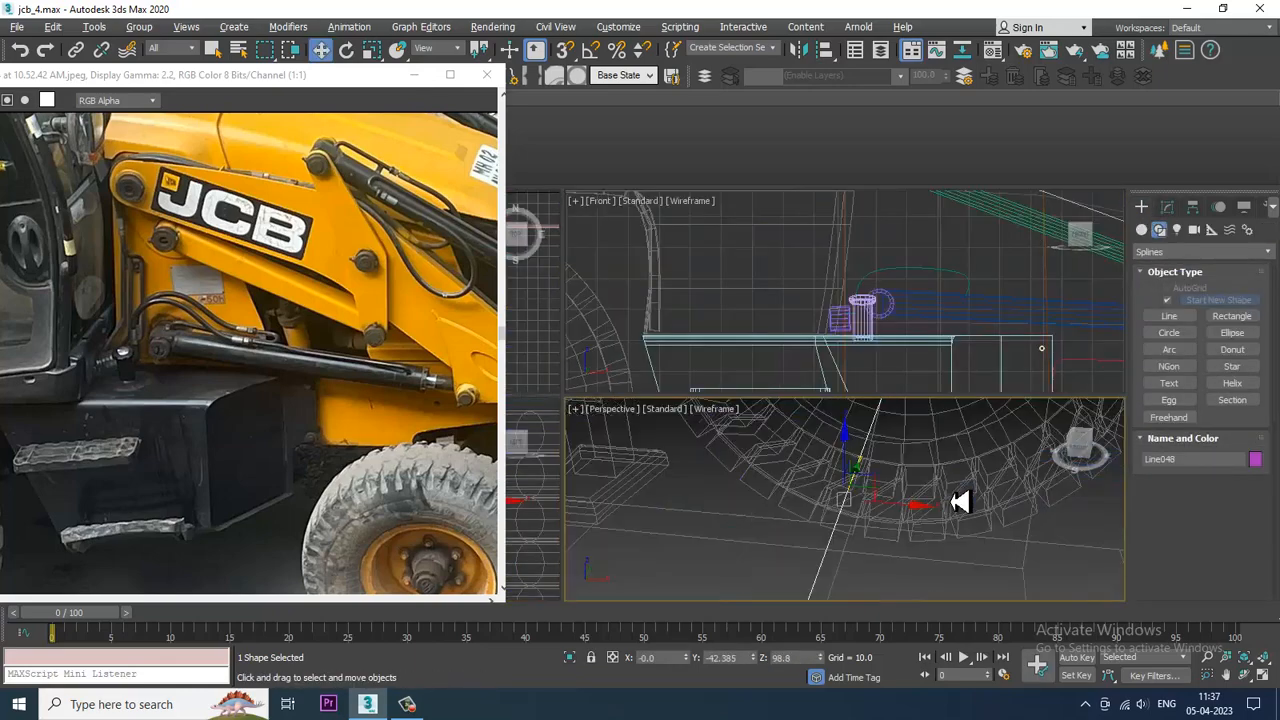
{"action": "key", "text": "alt+w"}
{"action": "key", "text": "F3"}
{"action": "key", "text": "F3"}
{"action": "scroll", "coordinate": [866, 481], "scroll_direction": "down", "scroll_amount": 5}
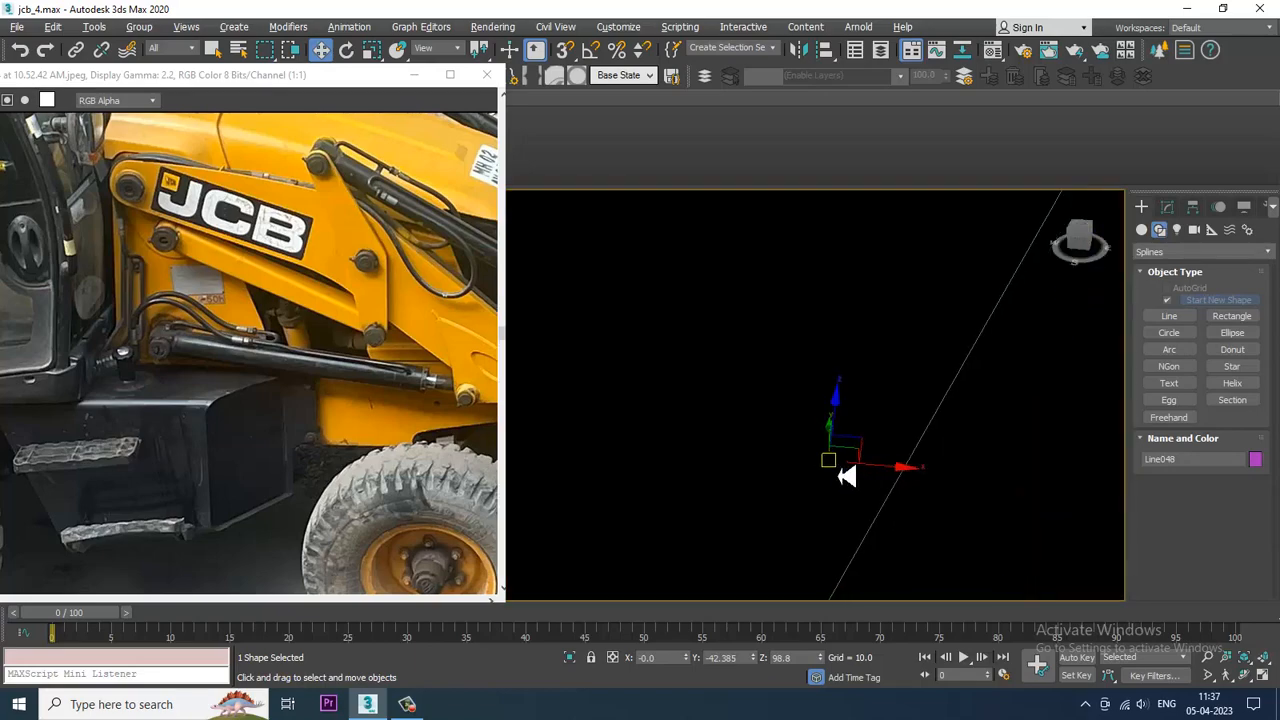
{"action": "middle_click_drag", "start_coordinate": [846, 474], "coordinate": [840, 469], "text": "alt"}
{"action": "key", "text": "F3"}
{"action": "scroll", "coordinate": [858, 460], "scroll_direction": "down", "scroll_amount": 8}
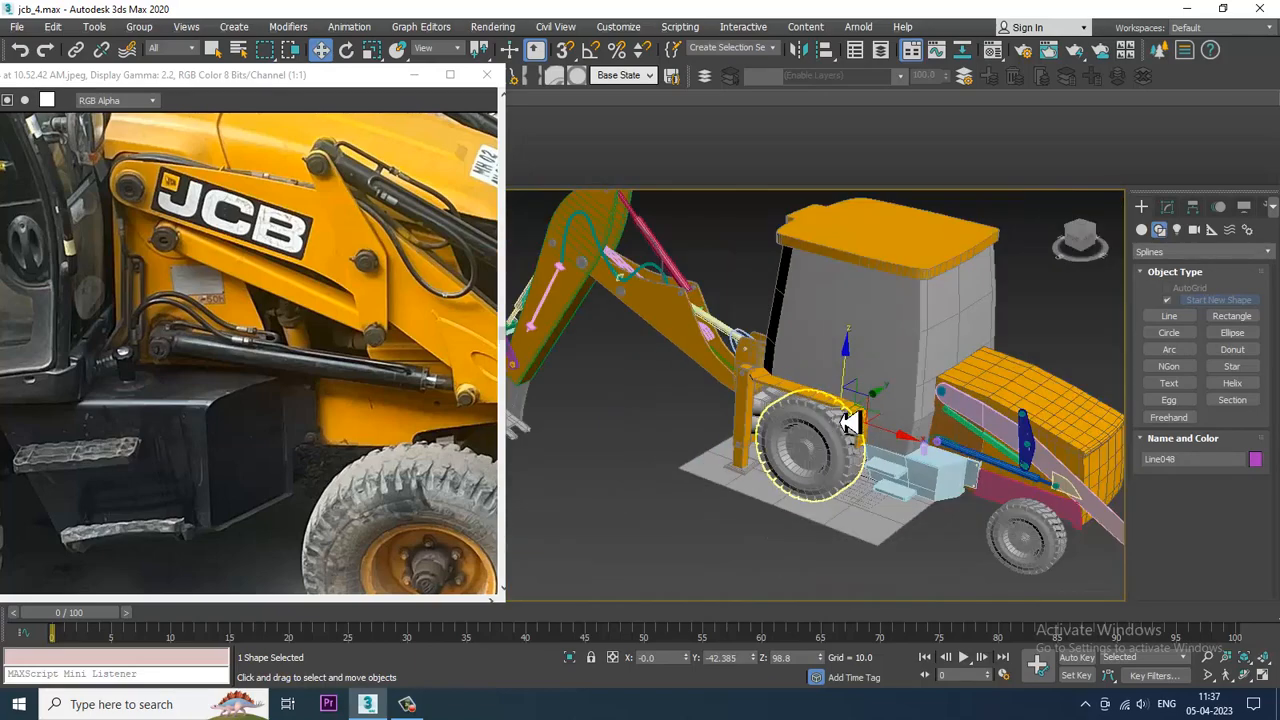
{"action": "scroll", "coordinate": [846, 426], "scroll_direction": "up", "scroll_amount": 2}
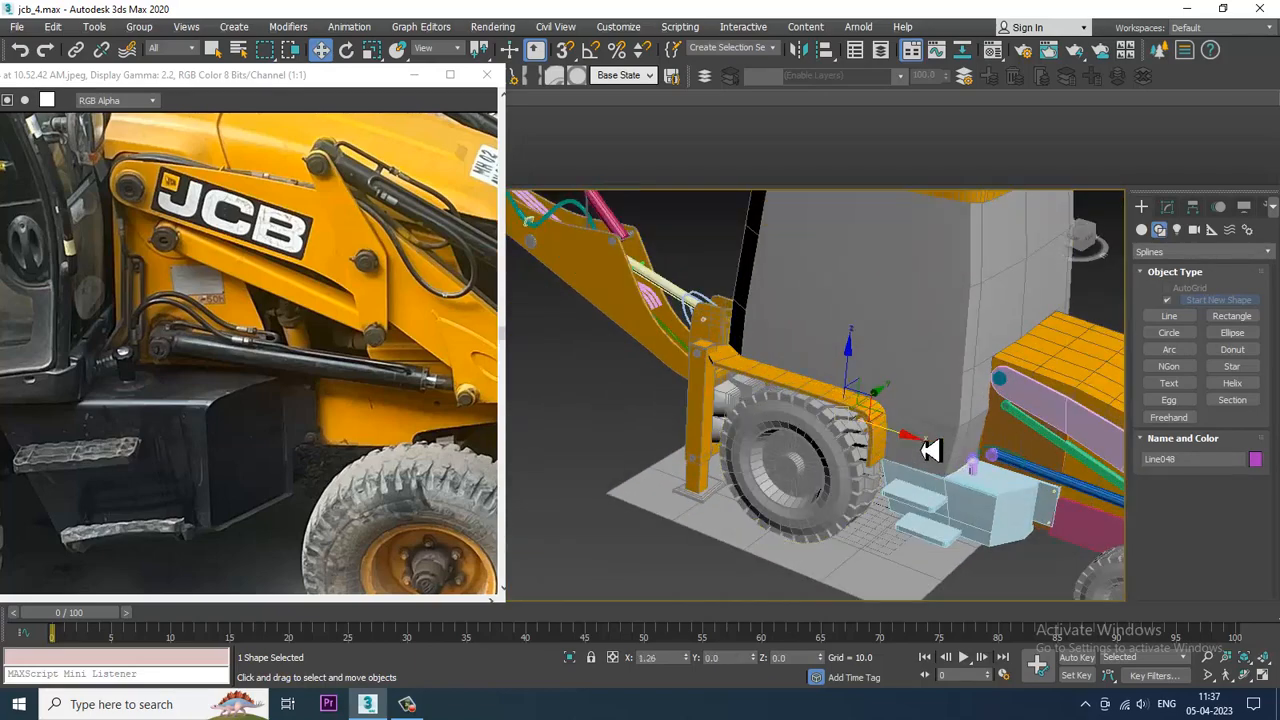
{"action": "left_click", "coordinate": [1102, 470]}
{"action": "key", "text": "z"}
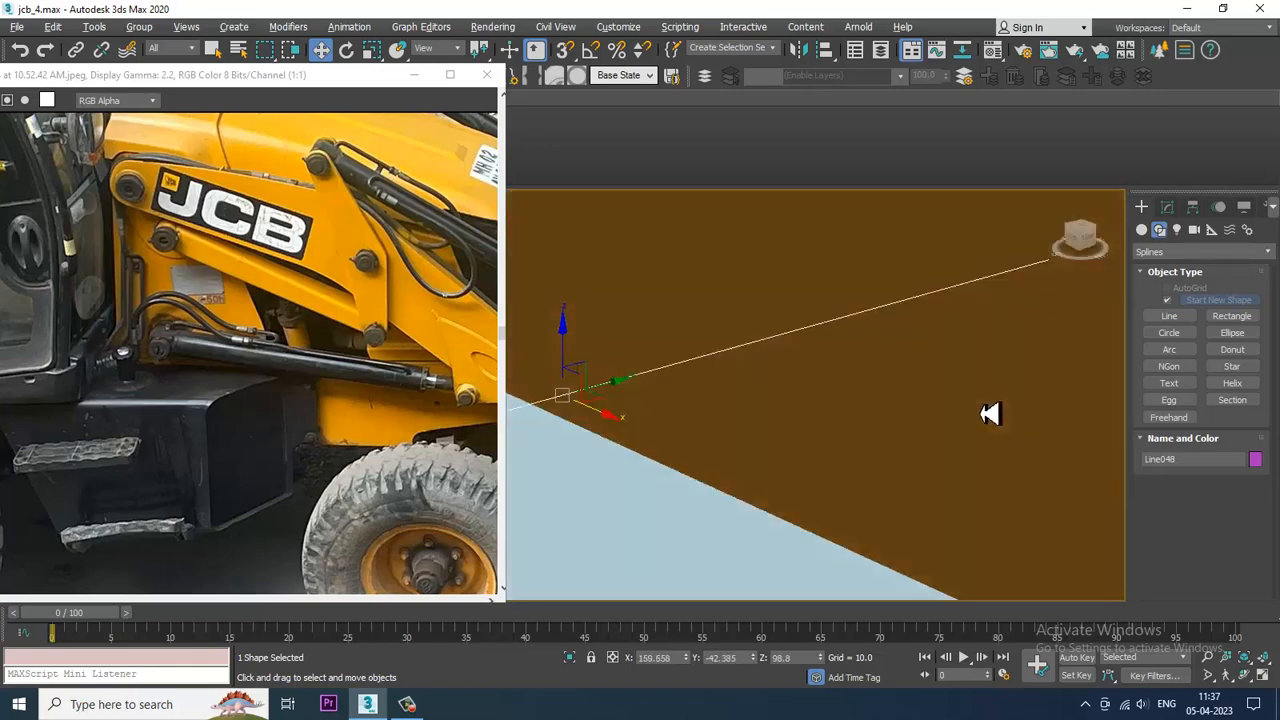
Raise the straight line to about Z 104.1 at the hose ends and shift it back to about X 158.8
{"action": "scroll", "coordinate": [923, 417], "scroll_direction": "down", "scroll_amount": 5}
{"action": "middle_click_drag", "start_coordinate": [854, 429], "coordinate": [896, 405], "text": "alt"}
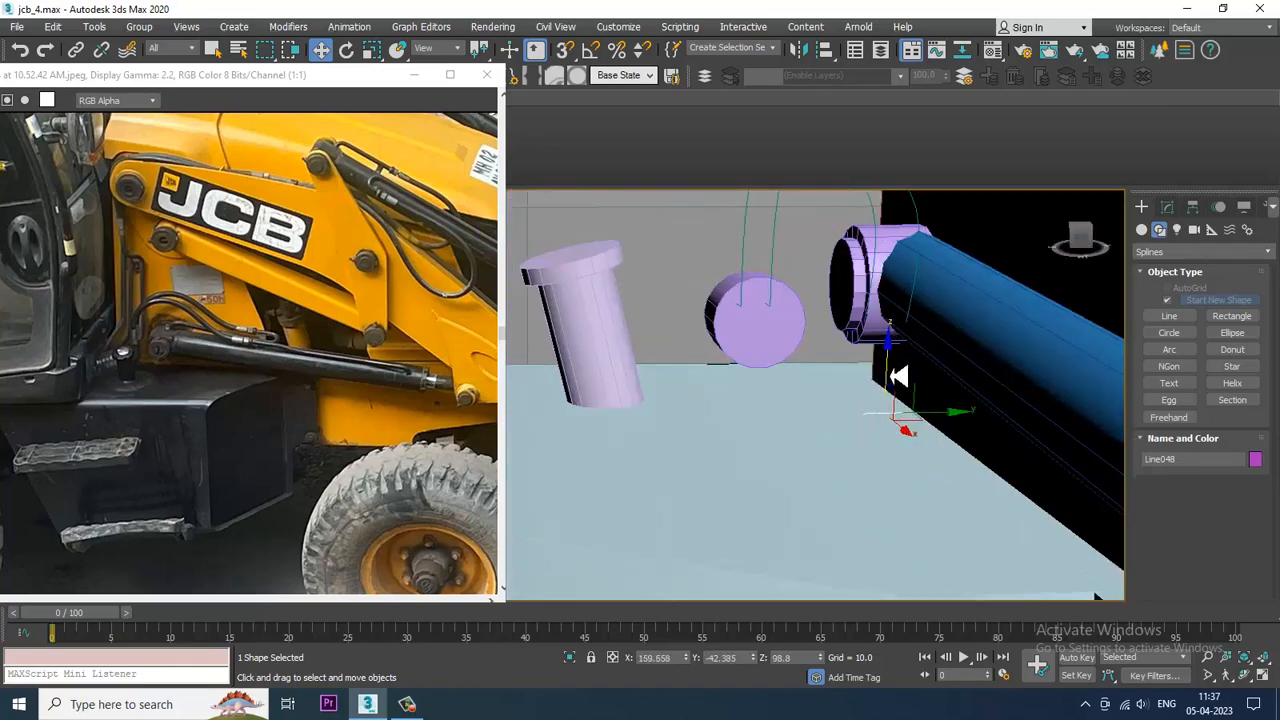
{"action": "left_click_drag", "start_coordinate": [891, 376], "coordinate": [902, 303]}
{"action": "middle_click_drag", "start_coordinate": [902, 303], "coordinate": [951, 340], "text": "alt"}
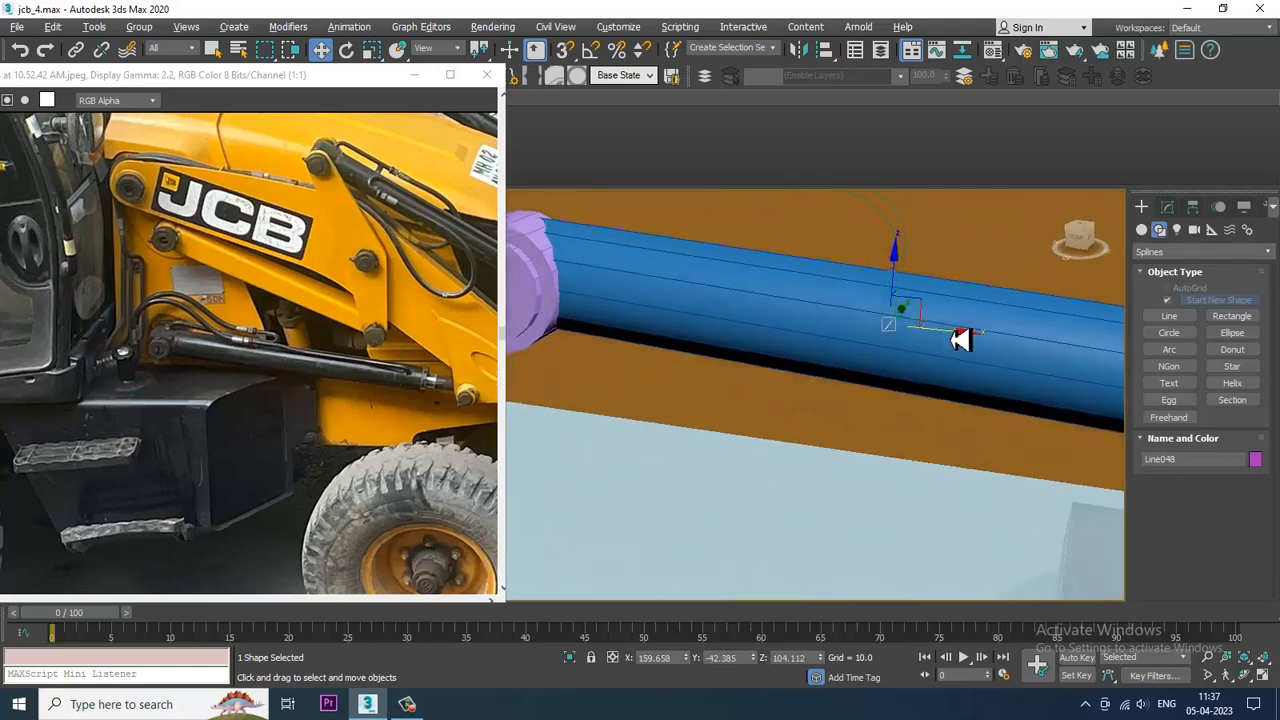
{"action": "left_click_drag", "start_coordinate": [960, 340], "coordinate": [944, 340]}
Fine-tune the straight line along X in the front view to about 158.9 so it meets the hose ends
{"action": "key", "text": "alt+w"}
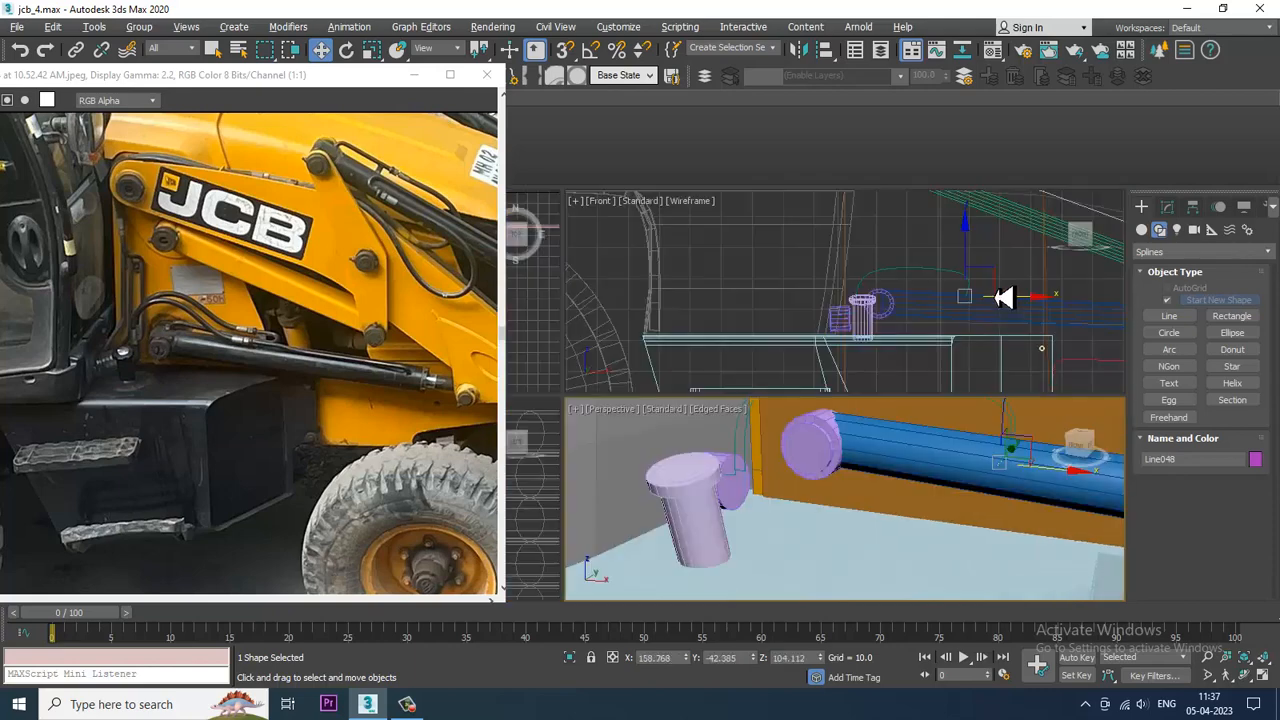
{"action": "middle_click", "coordinate": [1000, 298]}
{"action": "key", "text": "alt+w"}
{"action": "scroll", "coordinate": [923, 334], "scroll_direction": "up", "scroll_amount": 4}
{"action": "middle_click_drag", "start_coordinate": [717, 446], "coordinate": [894, 369]}
{"action": "scroll", "coordinate": [718, 528], "scroll_direction": "up", "scroll_amount": 2}
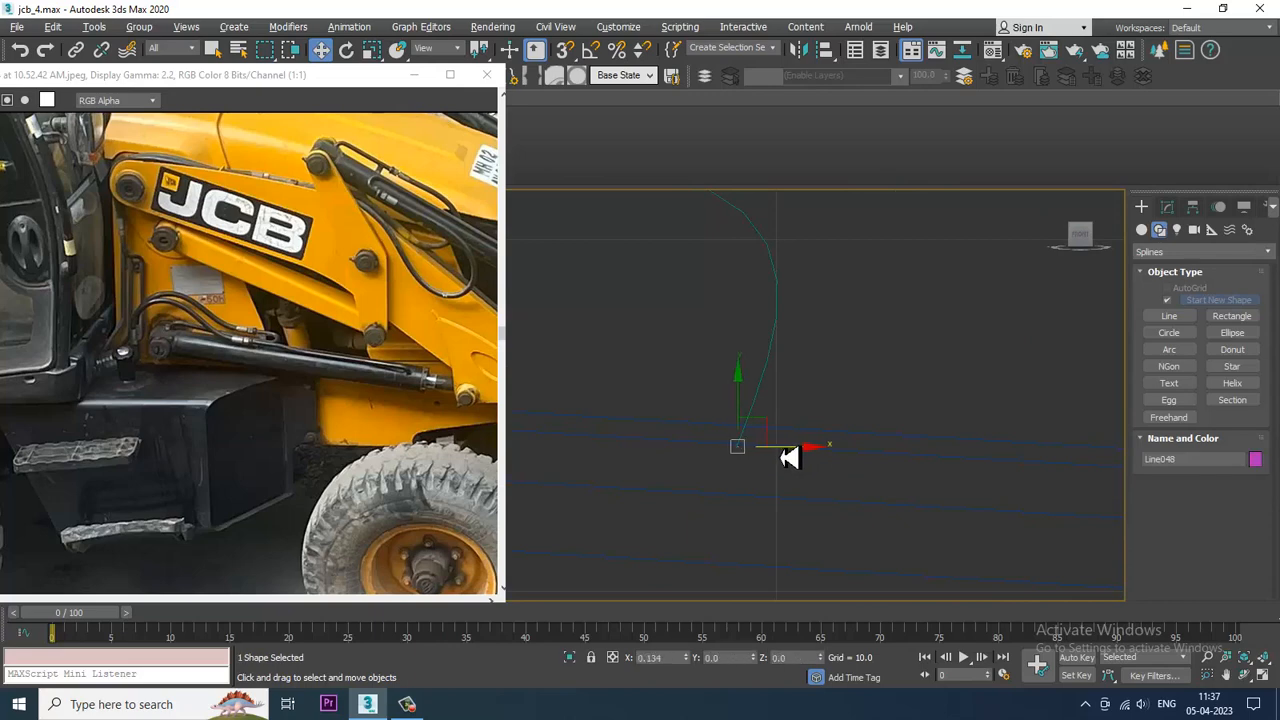
{"action": "key", "text": "alt+w"}
{"action": "middle_click", "coordinate": [946, 516]}
{"action": "key", "text": "alt+w"}
Attach the paired hose spline to the straight connecting line to form one shape
{"action": "middle_click_drag", "start_coordinate": [929, 492], "coordinate": [997, 440], "text": "alt"}
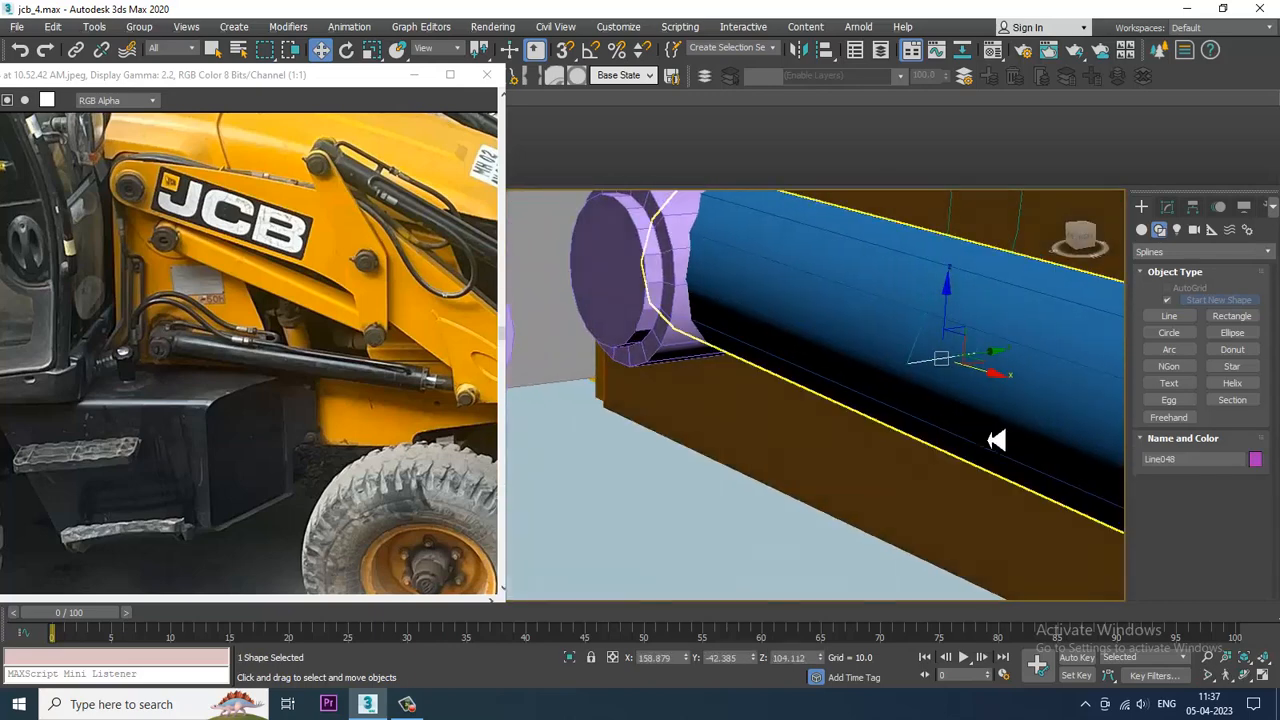
{"action": "left_click", "coordinate": [1168, 208]}
{"action": "left_click_drag", "start_coordinate": [1143, 521], "coordinate": [1181, 563]}
{"action": "scroll", "coordinate": [1181, 563], "scroll_direction": "up", "scroll_amount": 4}
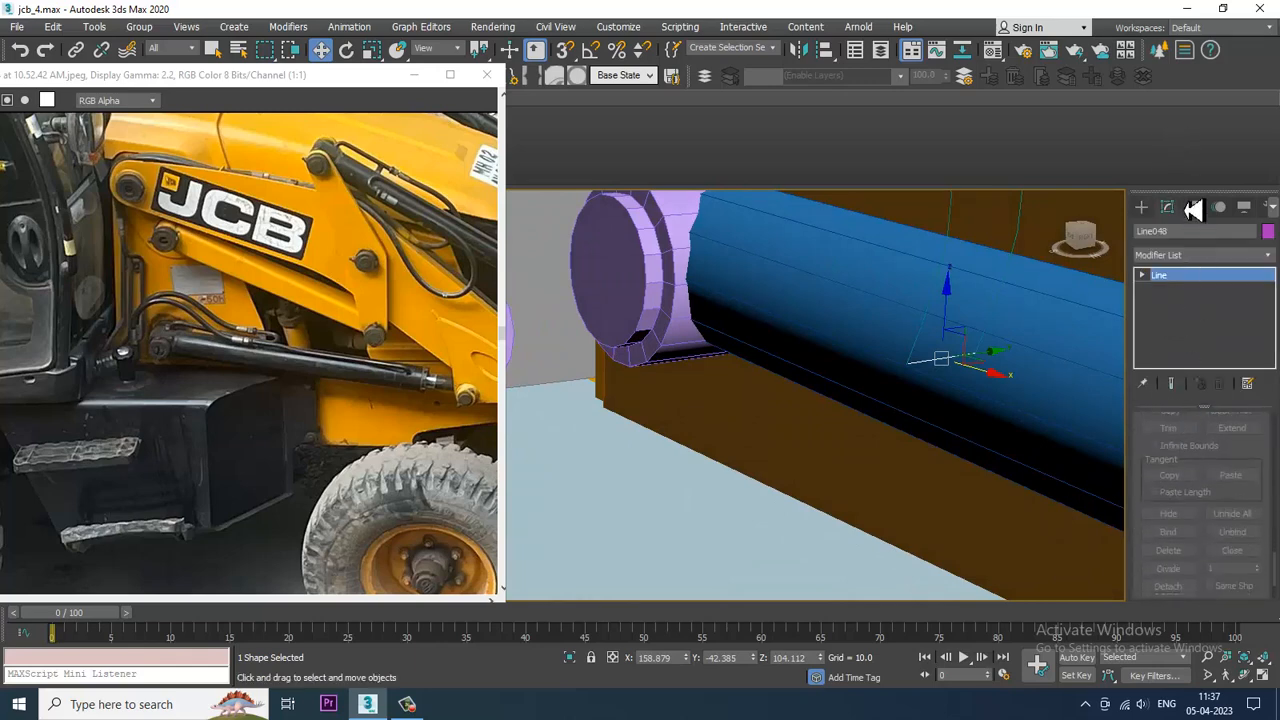
{"action": "left_click", "coordinate": [1168, 500]}
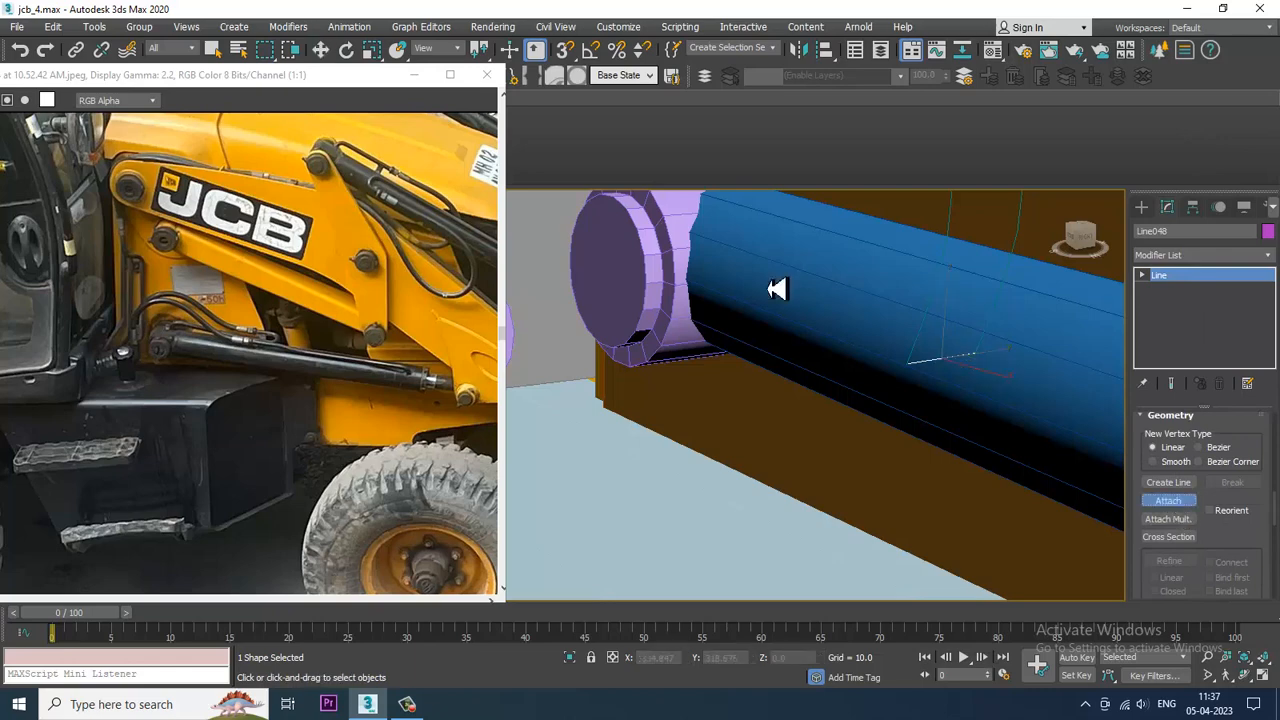
{"action": "left_click", "coordinate": [954, 314]}
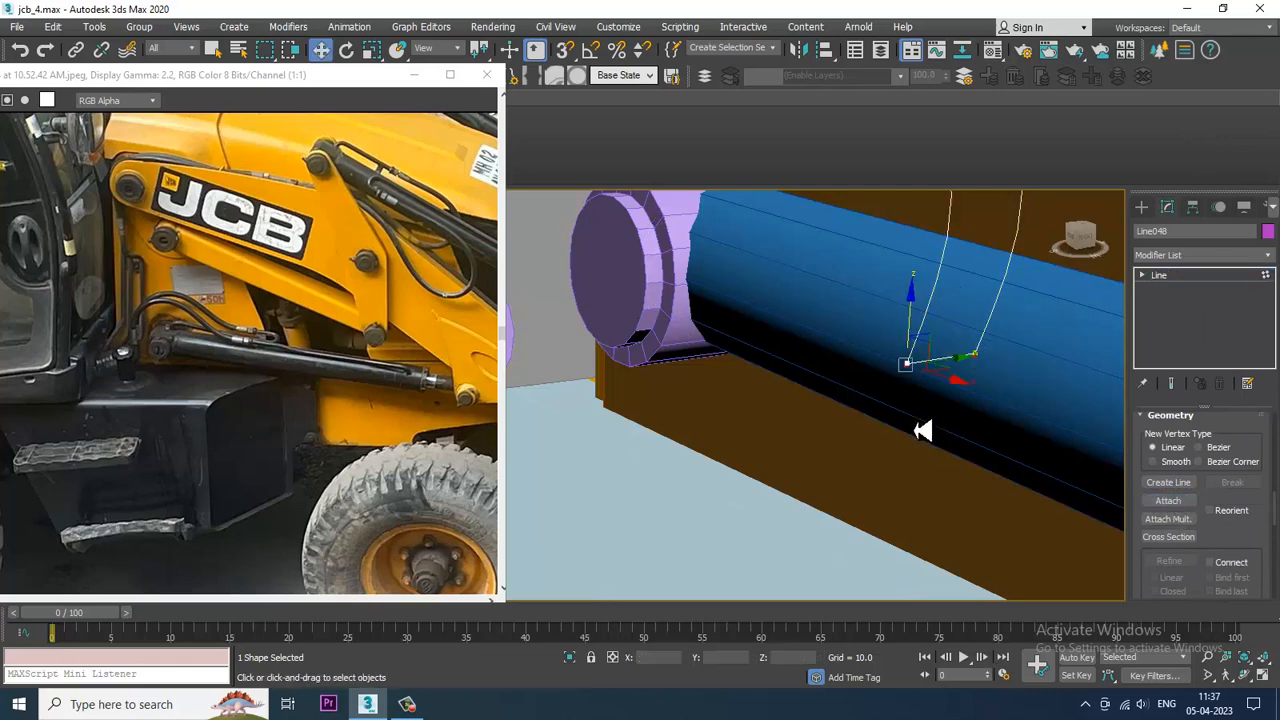
Fuse and weld the overlapping vertices at both corners where the straight line meets the hose ends
{"action": "right_click", "coordinate": [903, 366]}
{"action": "left_click", "coordinate": [857, 489]}
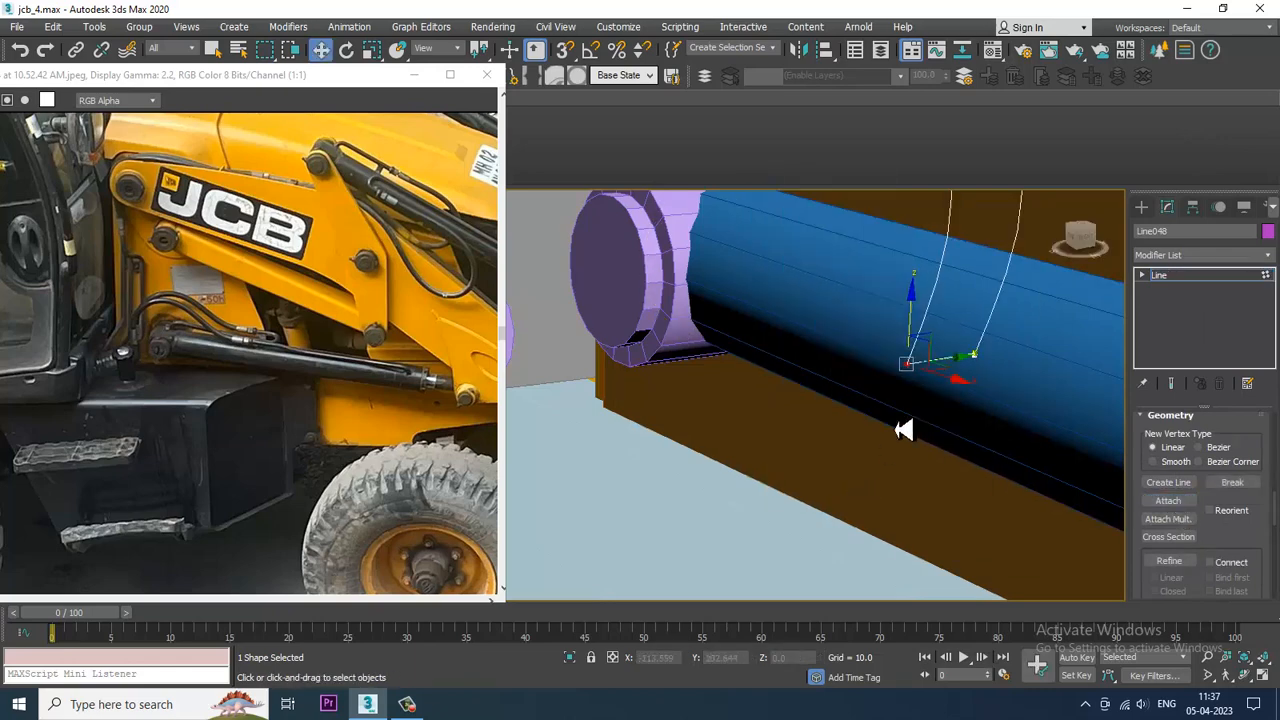
{"action": "right_click", "coordinate": [908, 378]}
{"action": "left_click", "coordinate": [857, 489]}
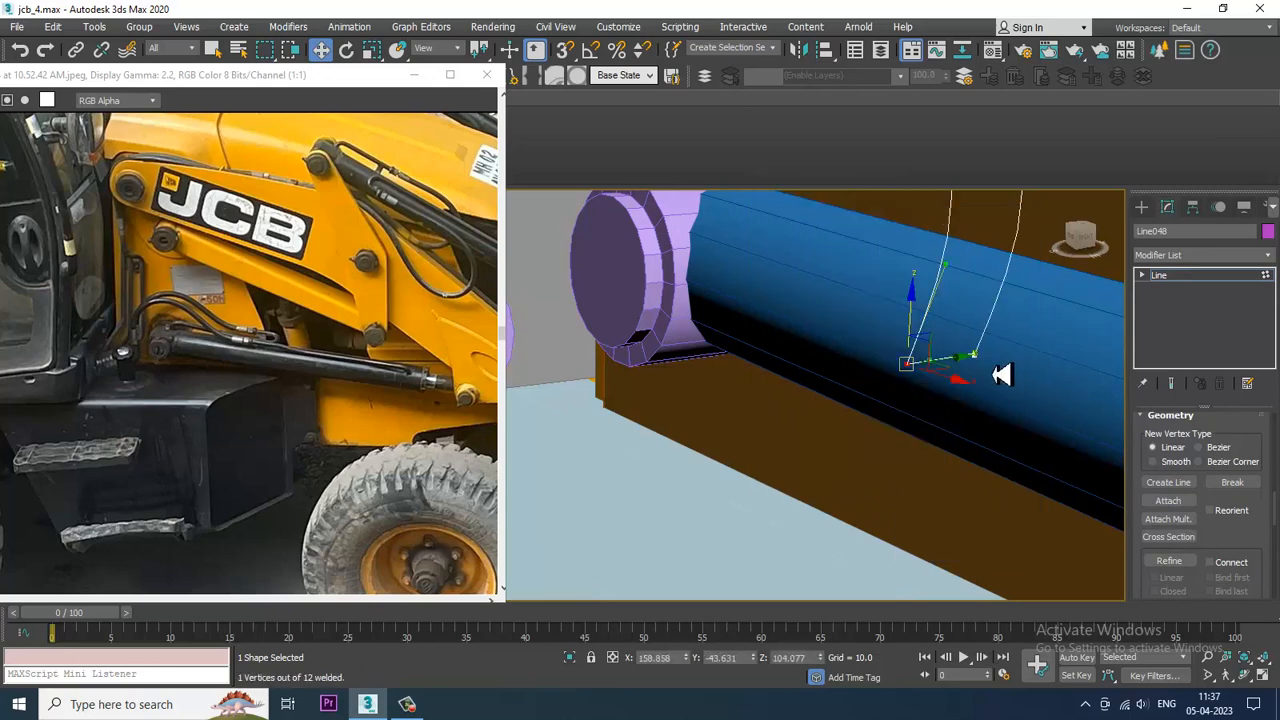
{"action": "right_click", "coordinate": [975, 350]}
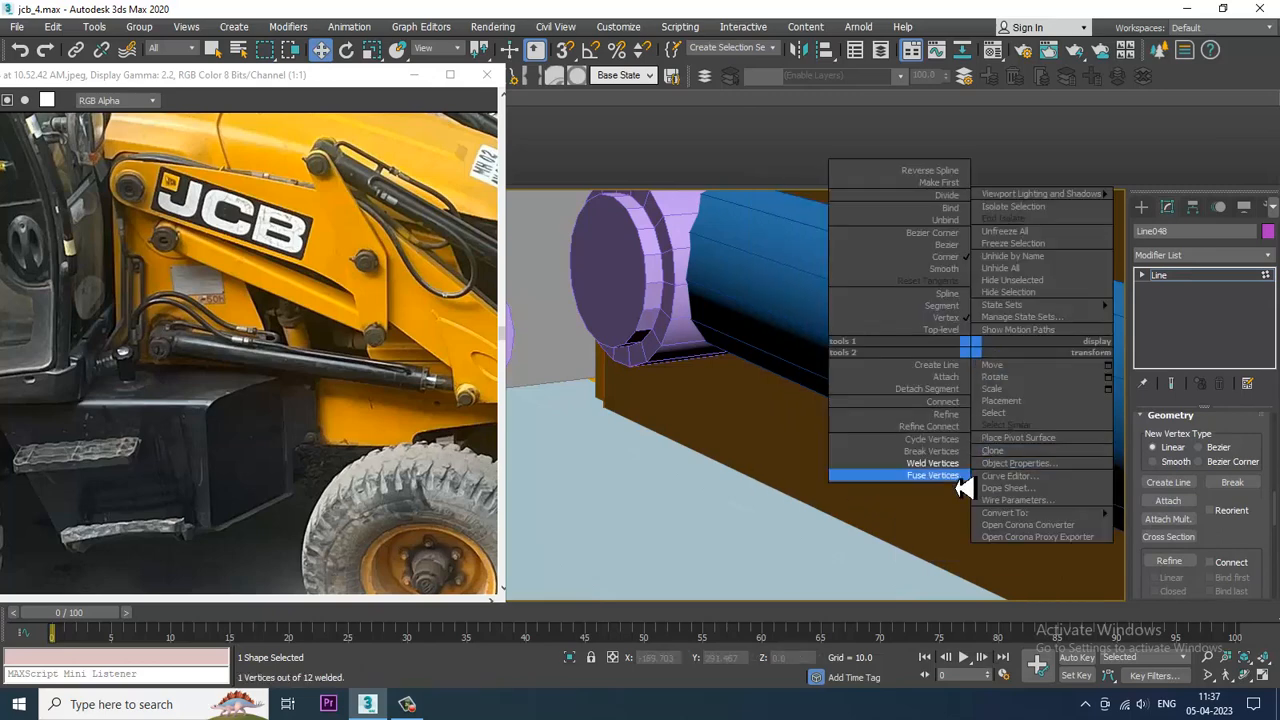
{"action": "left_click", "coordinate": [966, 484]}
{"action": "right_click", "coordinate": [977, 354]}
{"action": "left_click", "coordinate": [934, 484]}
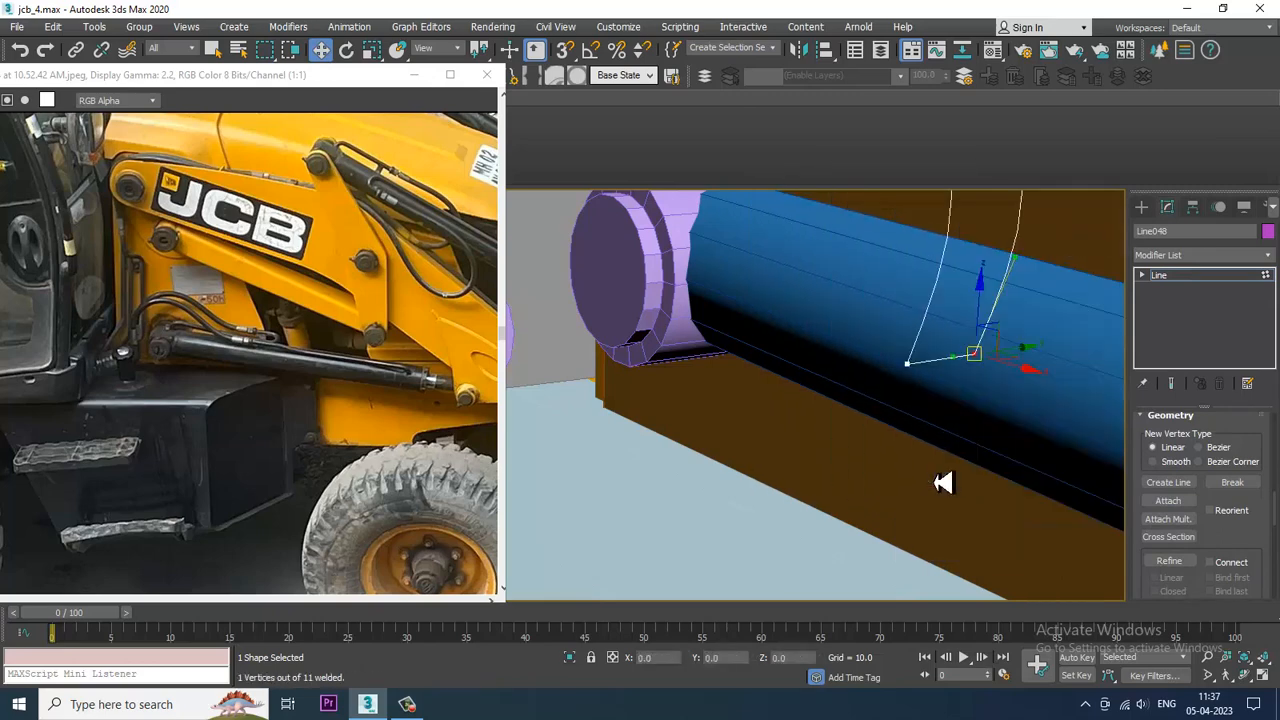
Fillet the two welded corner vertices so the line joining the hoses becomes a rounded loop
{"action": "left_click", "coordinate": [907, 363]}
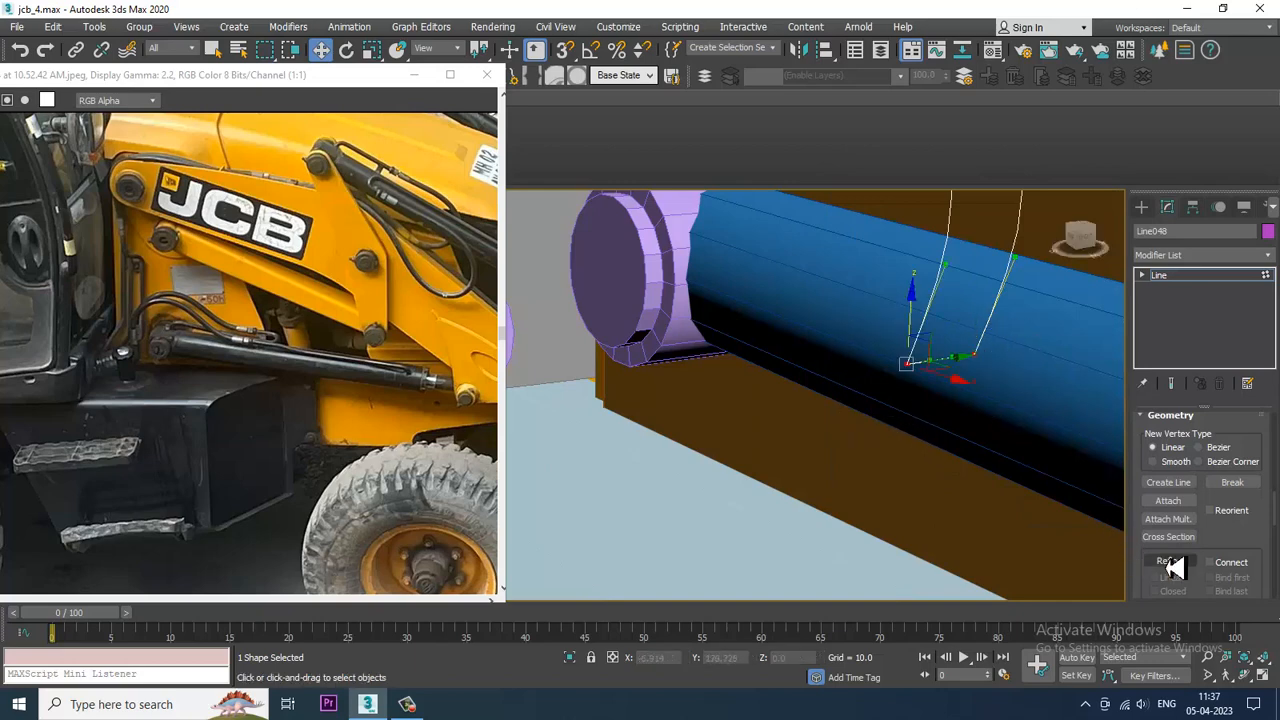
{"action": "left_click_drag", "start_coordinate": [1243, 553], "coordinate": [1250, 254]}
{"action": "left_click", "coordinate": [1188, 511]}
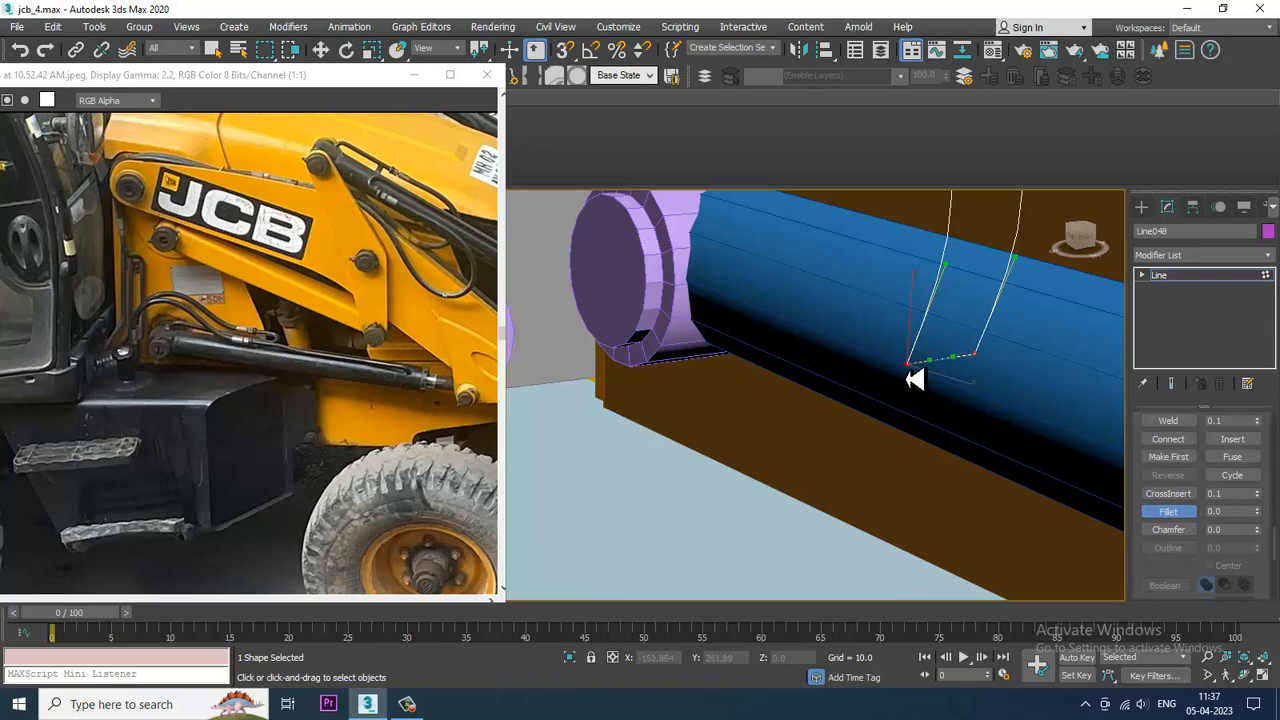
{"action": "scroll", "coordinate": [922, 381], "scroll_direction": "down", "scroll_amount": 3}
{"action": "right_click", "coordinate": [940, 414]}
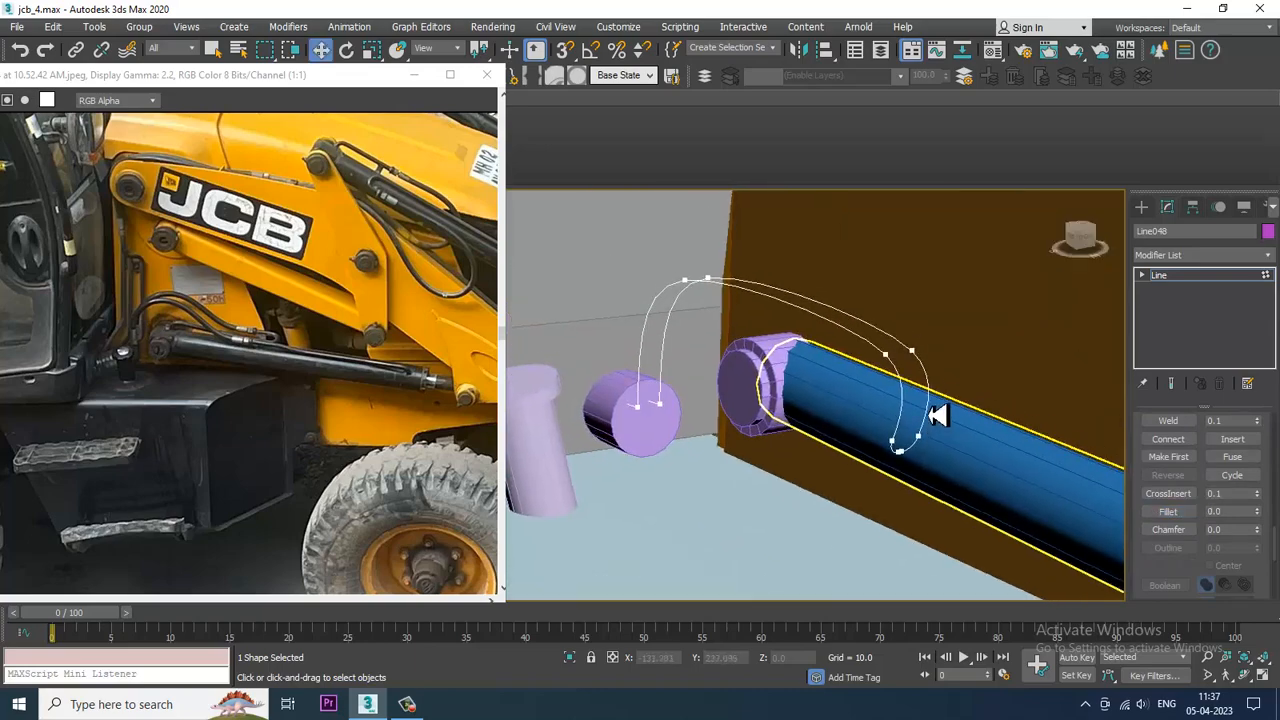
{"action": "mouse_move", "coordinate": [940, 414]}
{"action": "middle_mouse_down", "text": "alt"}
{"action": "mouse_move", "coordinate": [886, 414]}
{"action": "mouse_move", "coordinate": [930, 410]}
{"action": "middle_mouse_up", "text": "alt"}
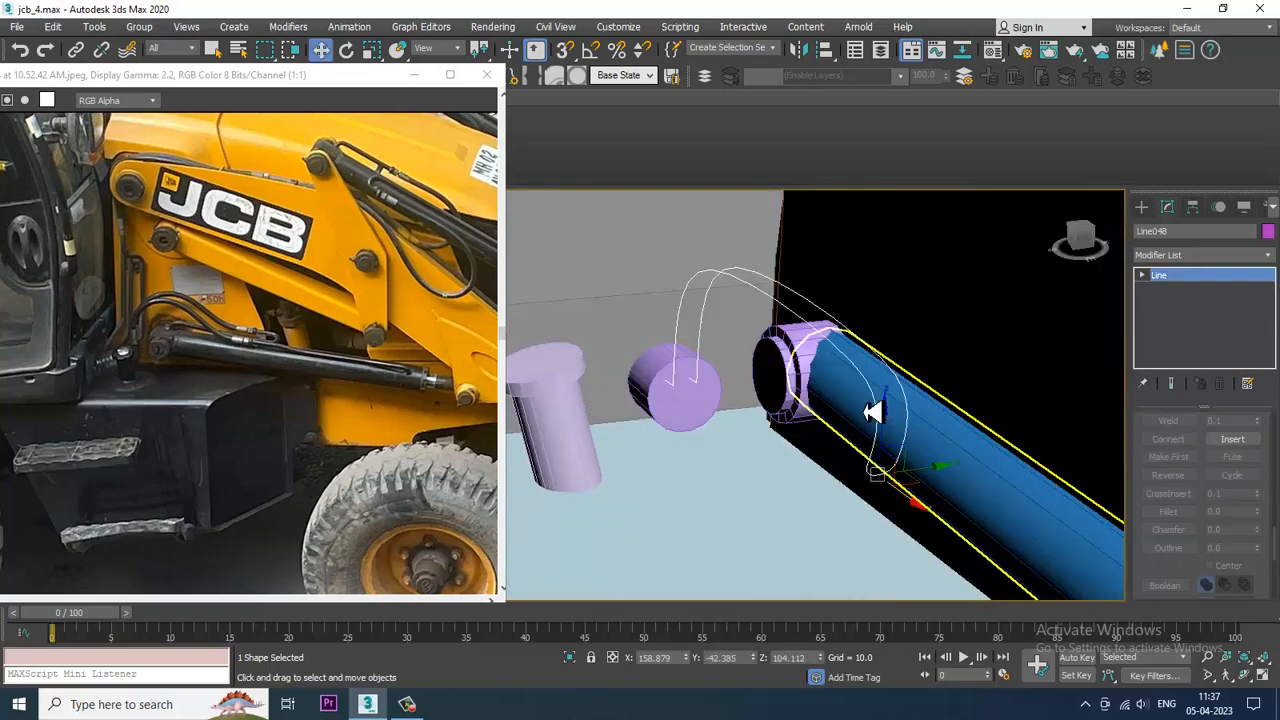
Shift the rounded loop's vertices along X, further along the hydraulic cylinder, and select the upper bend vertices near the round fitting
{"action": "left_click_drag", "start_coordinate": [938, 428], "coordinate": [932, 400]}
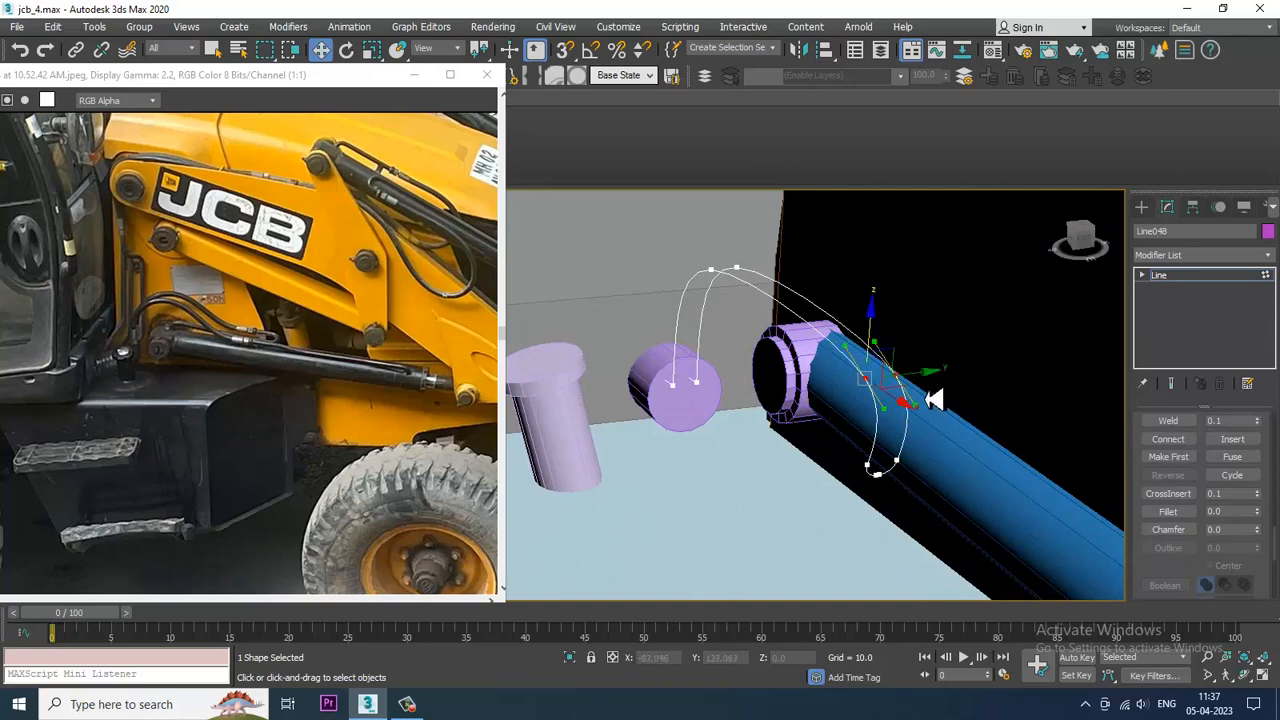
{"action": "middle_click_drag", "start_coordinate": [966, 375], "coordinate": [885, 445], "text": "alt"}
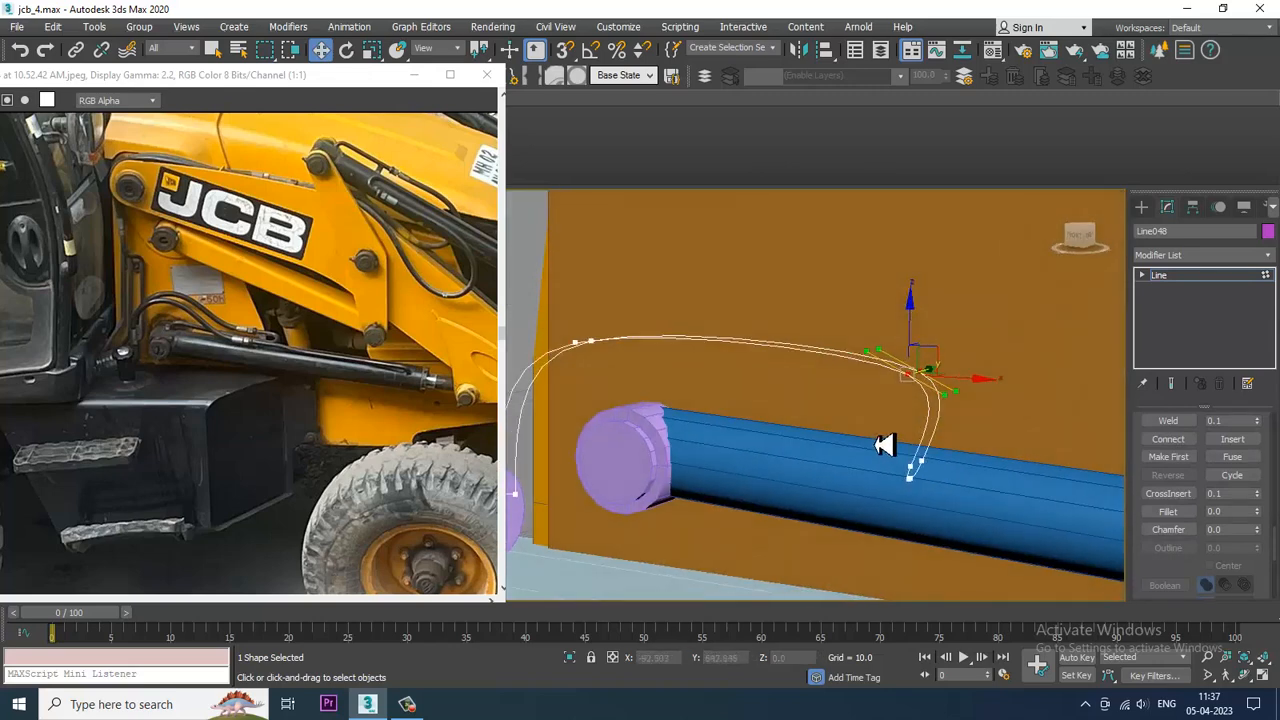
{"action": "left_click_drag", "start_coordinate": [978, 485], "coordinate": [1020, 466]}
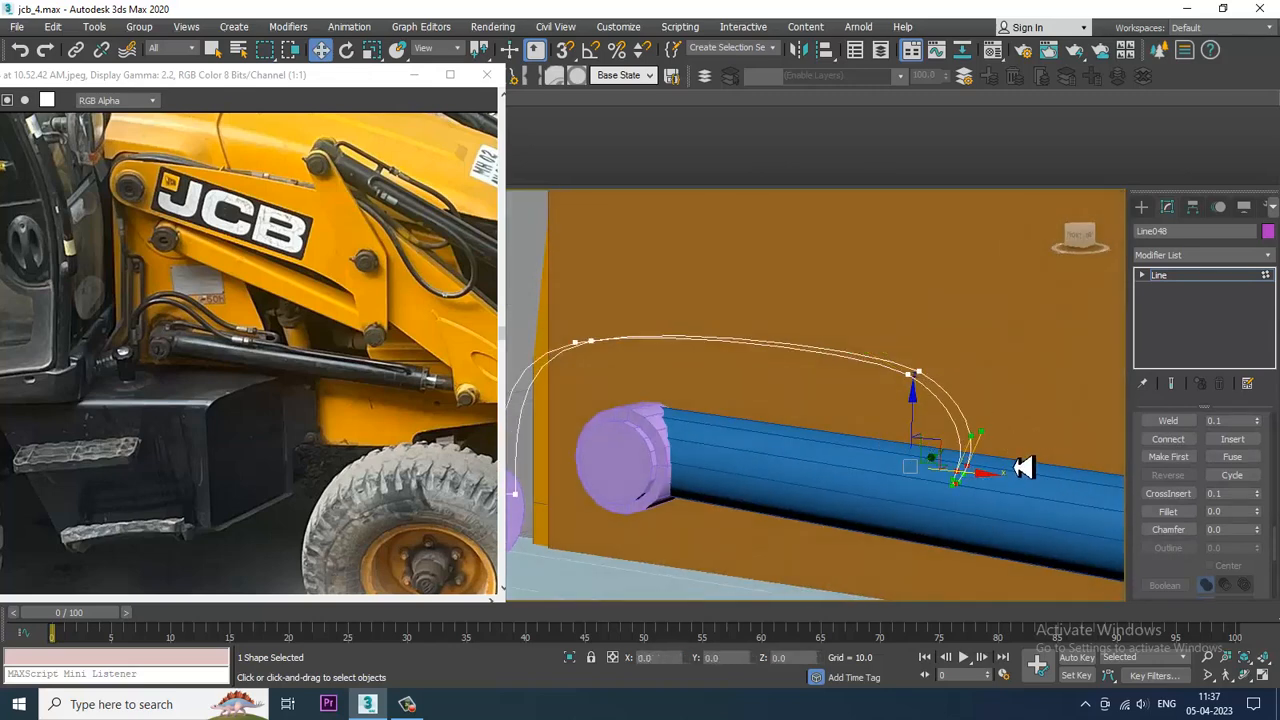
{"action": "middle_click_drag", "start_coordinate": [1020, 466], "coordinate": [868, 402], "text": "alt"}
{"action": "left_click_drag", "start_coordinate": [976, 376], "coordinate": [1157, 486]}
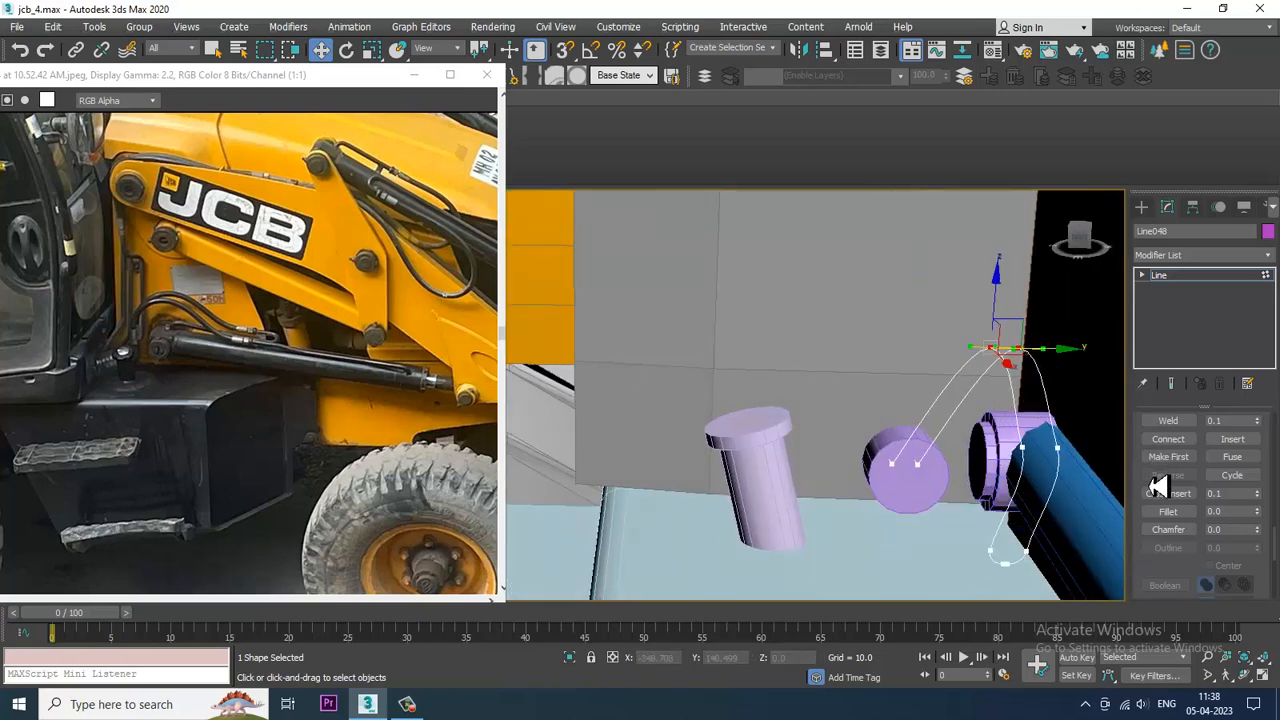
Enable the hose spline's rendering in the viewport and set its radial thickness to 1.228
{"action": "left_click", "coordinate": [1156, 460]}
{"action": "scroll", "coordinate": [1143, 458], "scroll_direction": "up", "scroll_amount": 5}
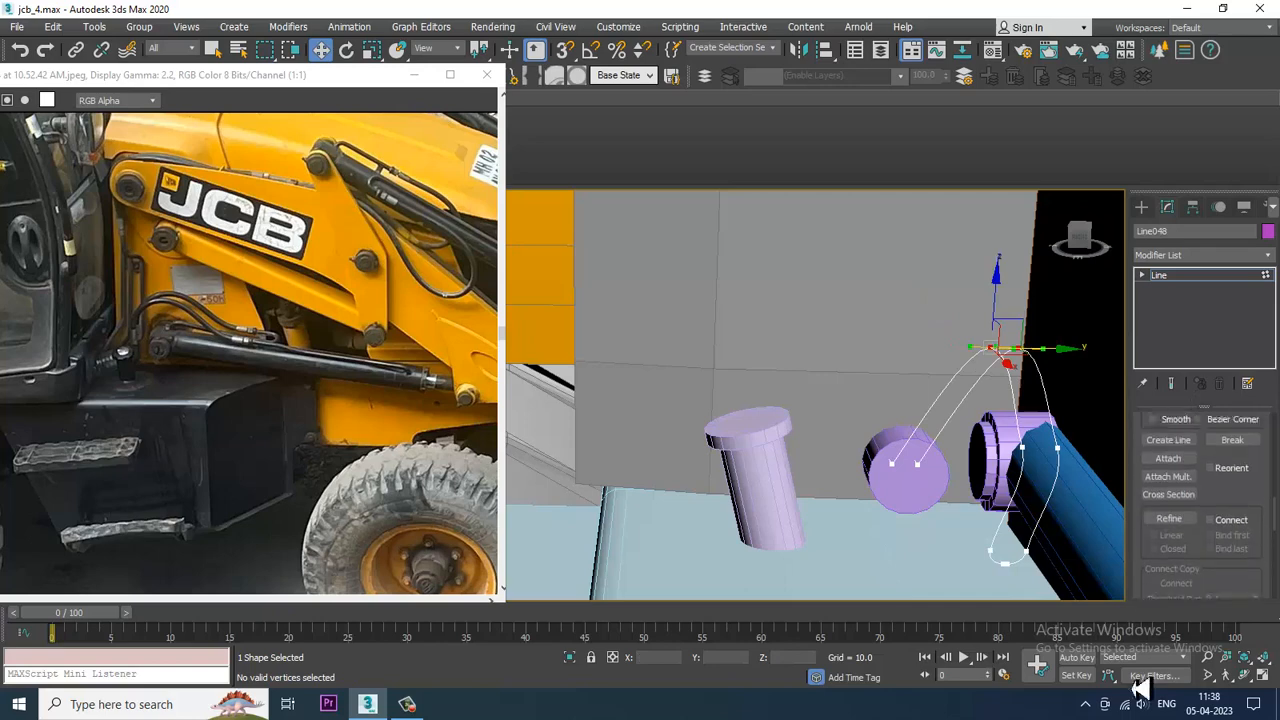
{"action": "scroll", "coordinate": [1166, 451], "scroll_direction": "up", "scroll_amount": 5}
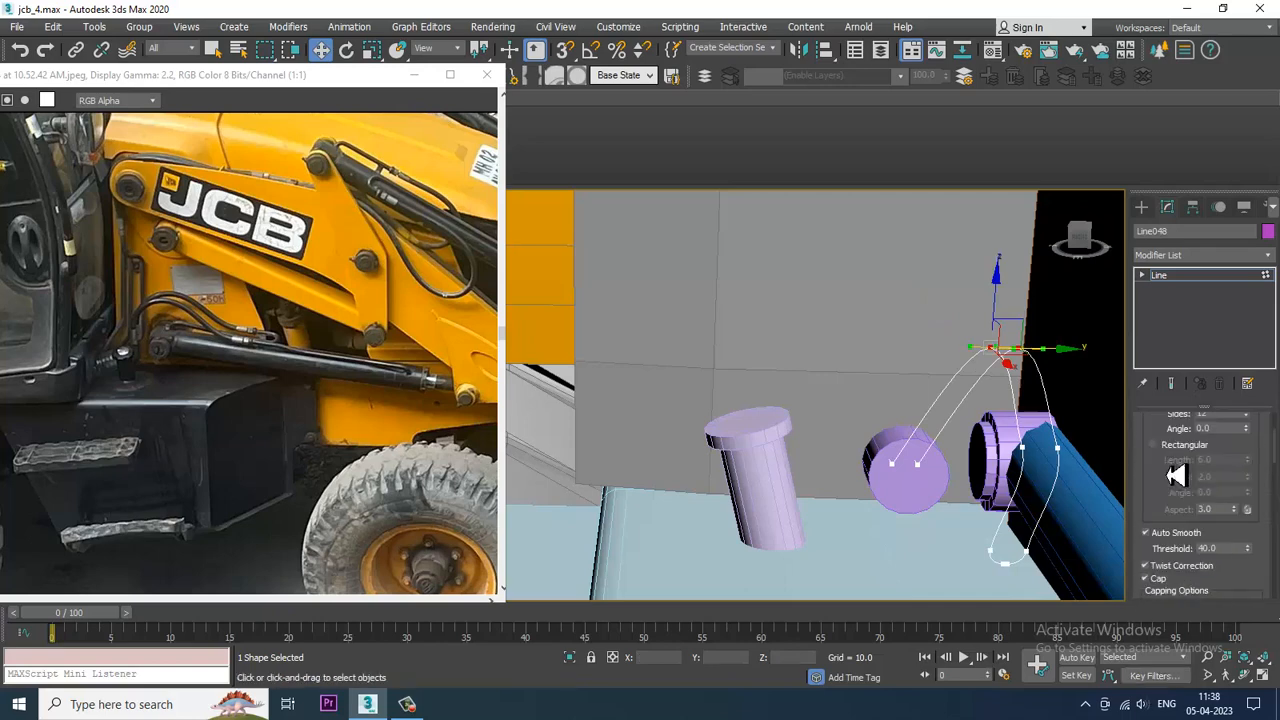
{"action": "left_click", "coordinate": [1146, 439]}
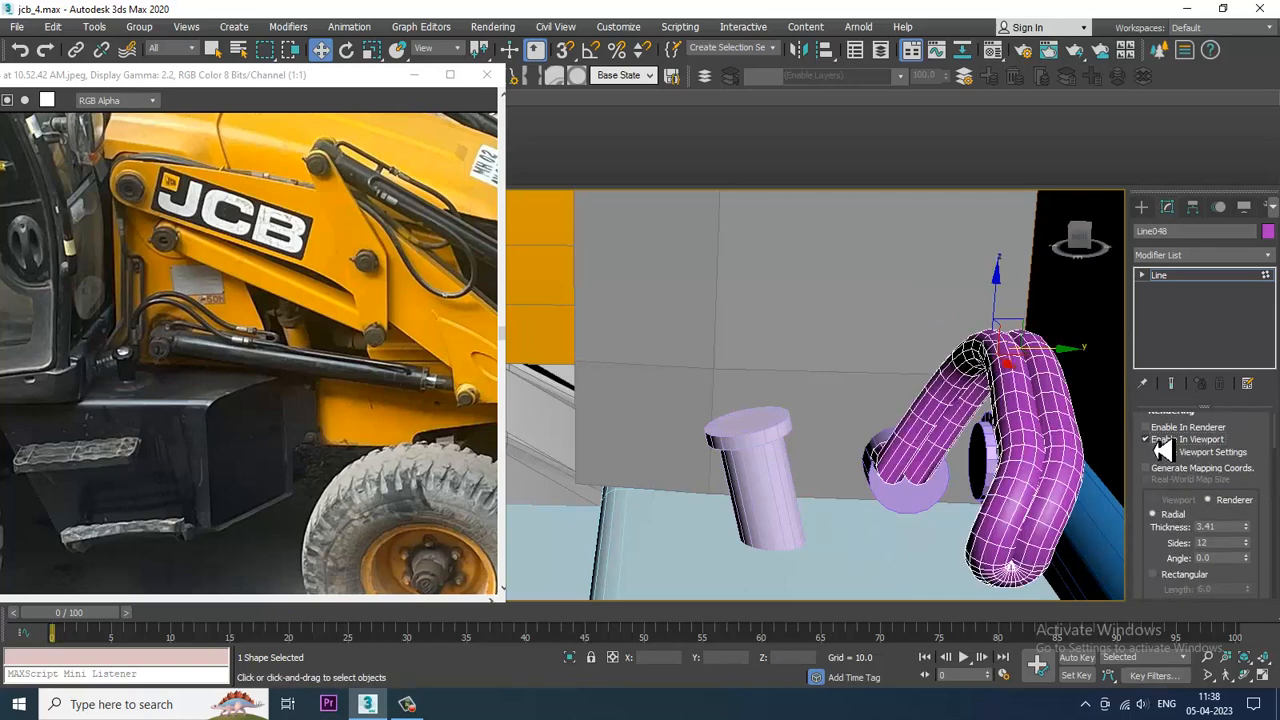
{"action": "left_click_drag", "start_coordinate": [1258, 541], "coordinate": [1272, 589]}
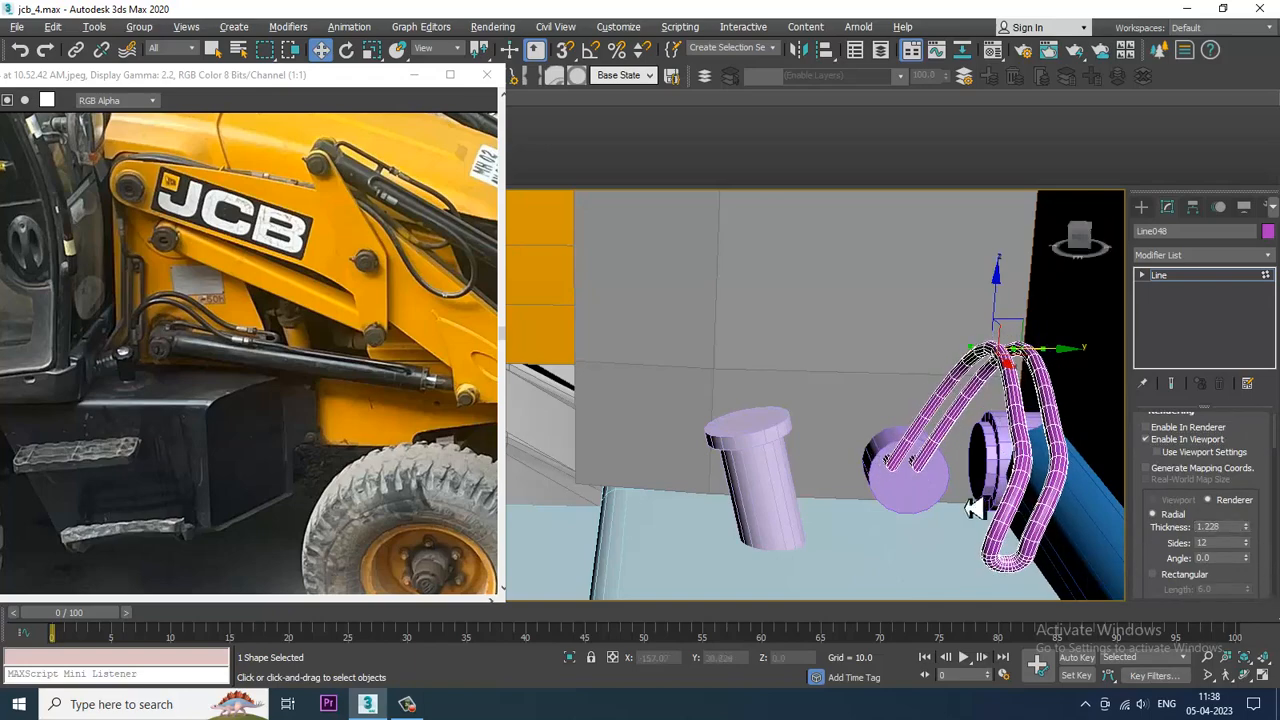
{"action": "middle_click_drag", "start_coordinate": [975, 508], "coordinate": [921, 418], "text": "alt"}
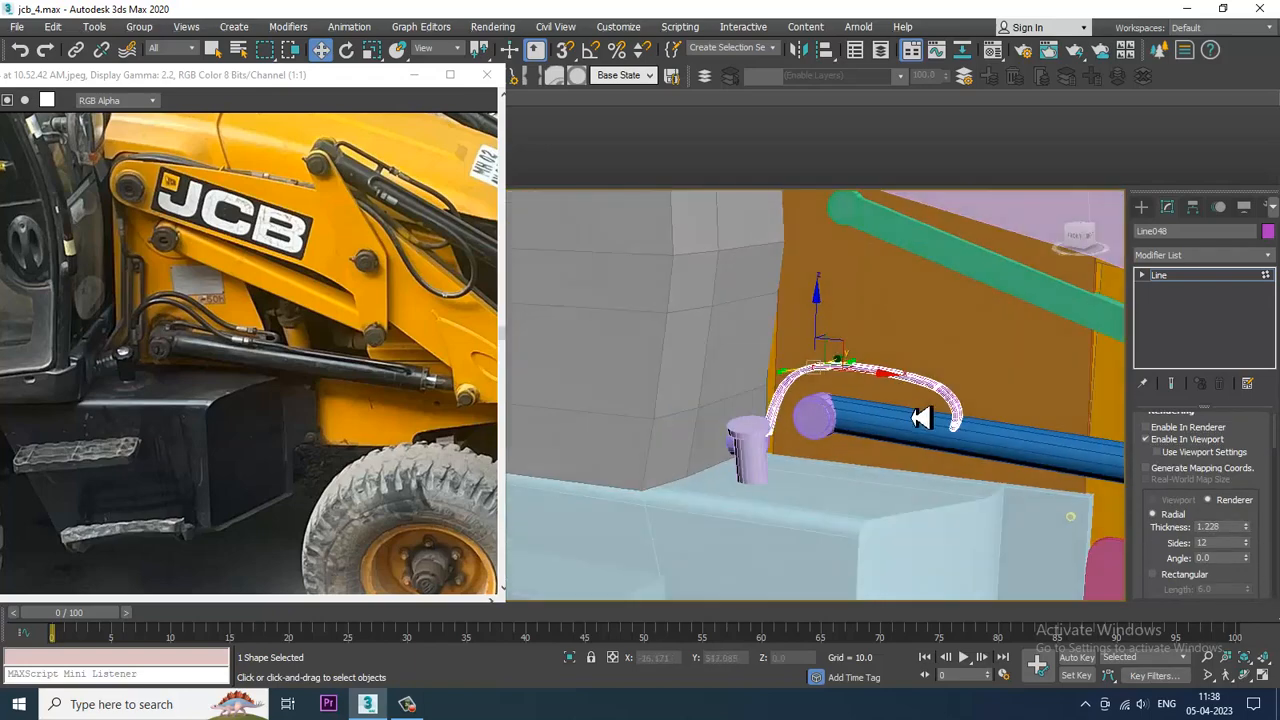
Lower the bend vertices above the looped end so the hoses slope down to the hydraulic cylinder
{"action": "key", "text": "1"}
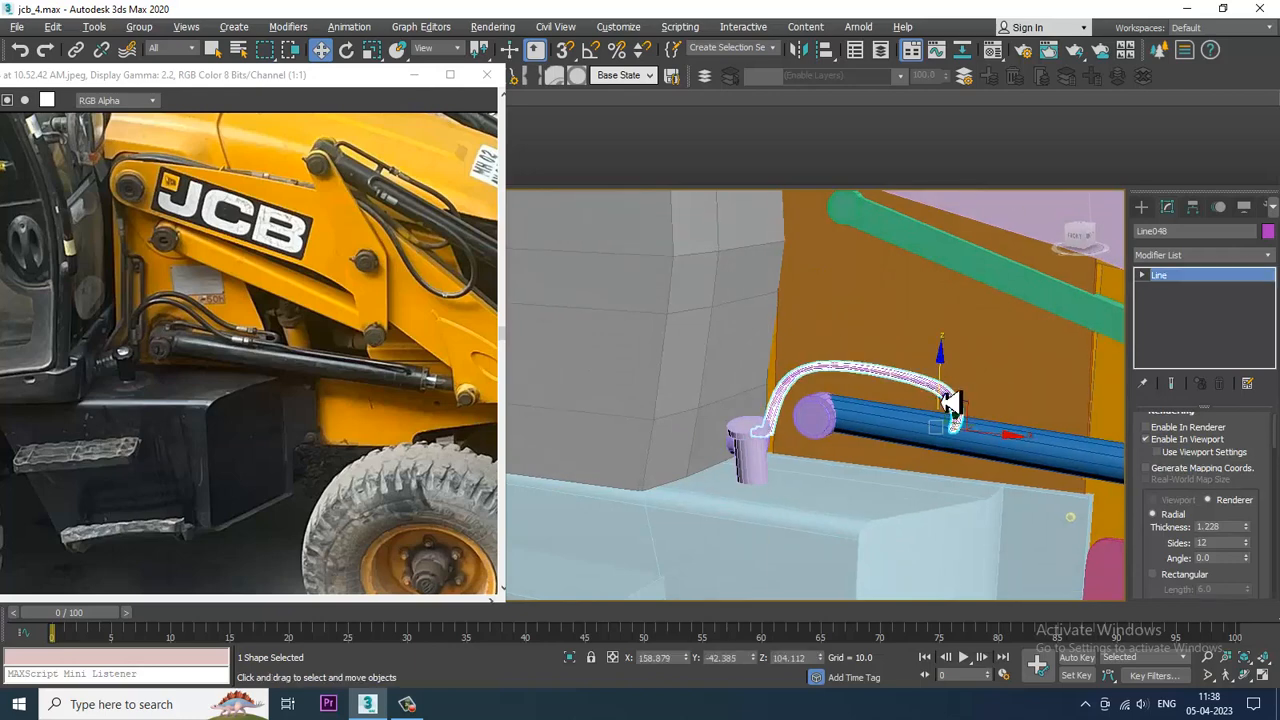
{"action": "scroll", "coordinate": [943, 397], "scroll_direction": "up", "scroll_amount": 3}
{"action": "key", "text": "1"}
{"action": "left_click_drag", "start_coordinate": [968, 430], "coordinate": [970, 425]}
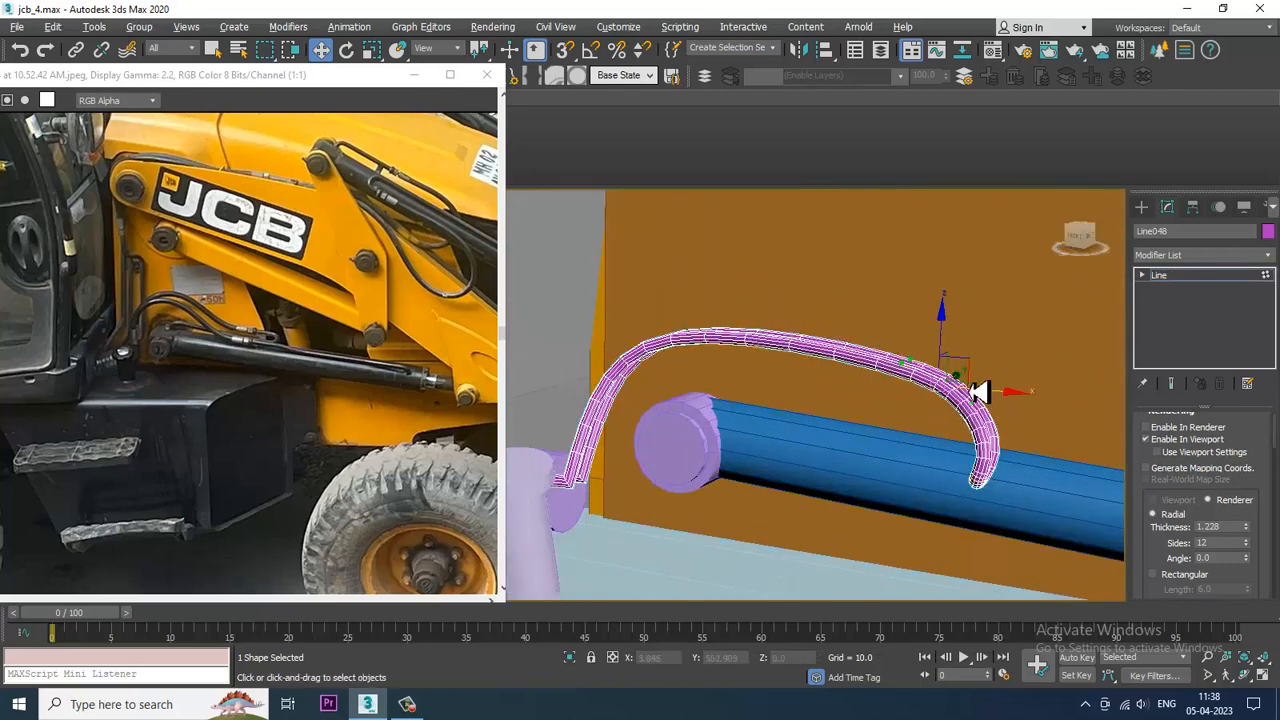
{"action": "left_click_drag", "start_coordinate": [941, 345], "coordinate": [923, 426]}
Adjust the position and rotation of the vertices at the looped hose end so it runs along the cylinder
{"action": "middle_click_drag", "start_coordinate": [995, 527], "coordinate": [1027, 531], "text": "alt"}
{"action": "scroll", "coordinate": [1027, 531], "scroll_direction": "up", "scroll_amount": 3}
{"action": "left_click_drag", "start_coordinate": [972, 522], "coordinate": [1080, 413]}
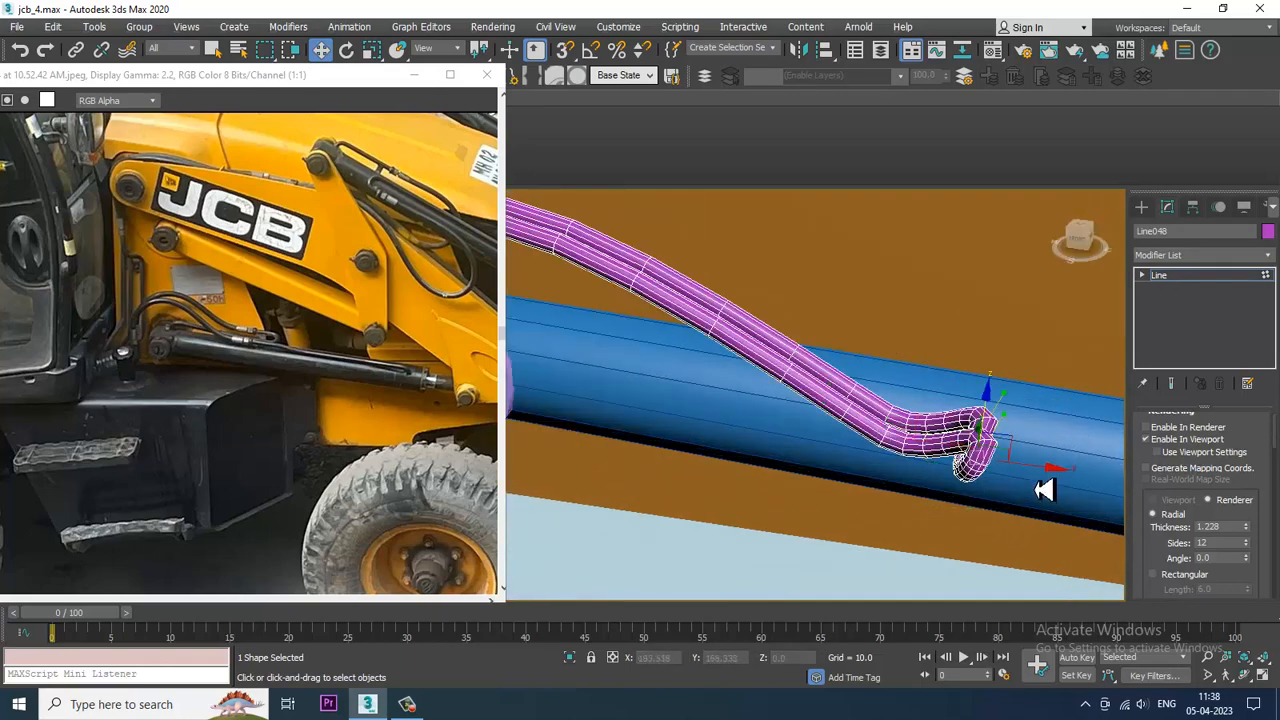
{"action": "left_click_drag", "start_coordinate": [1046, 474], "coordinate": [889, 369]}
{"action": "key", "text": "e"}
{"action": "middle_click_drag", "start_coordinate": [975, 490], "coordinate": [891, 413]}
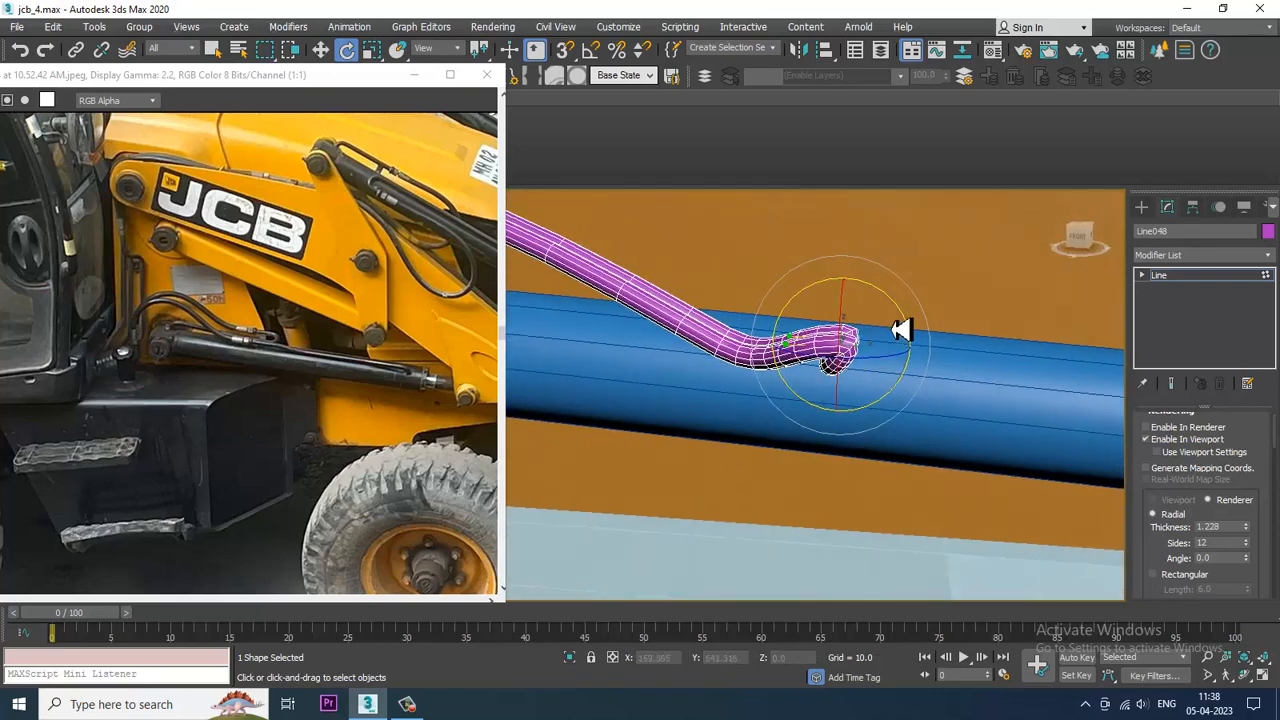
Examine the hoses' looped end and overall curve against the cylinder and fittings in wireframe and shaded display
{"action": "key", "text": "w"}
{"action": "middle_click_drag", "start_coordinate": [915, 360], "coordinate": [879, 366], "text": "alt"}
{"action": "key", "text": "F3"}
{"action": "middle_click_drag", "start_coordinate": [901, 323], "coordinate": [1057, 291], "text": "alt"}
{"action": "key", "text": "F3"}
{"action": "middle_click_drag", "start_coordinate": [905, 350], "coordinate": [920, 449], "text": "alt"}
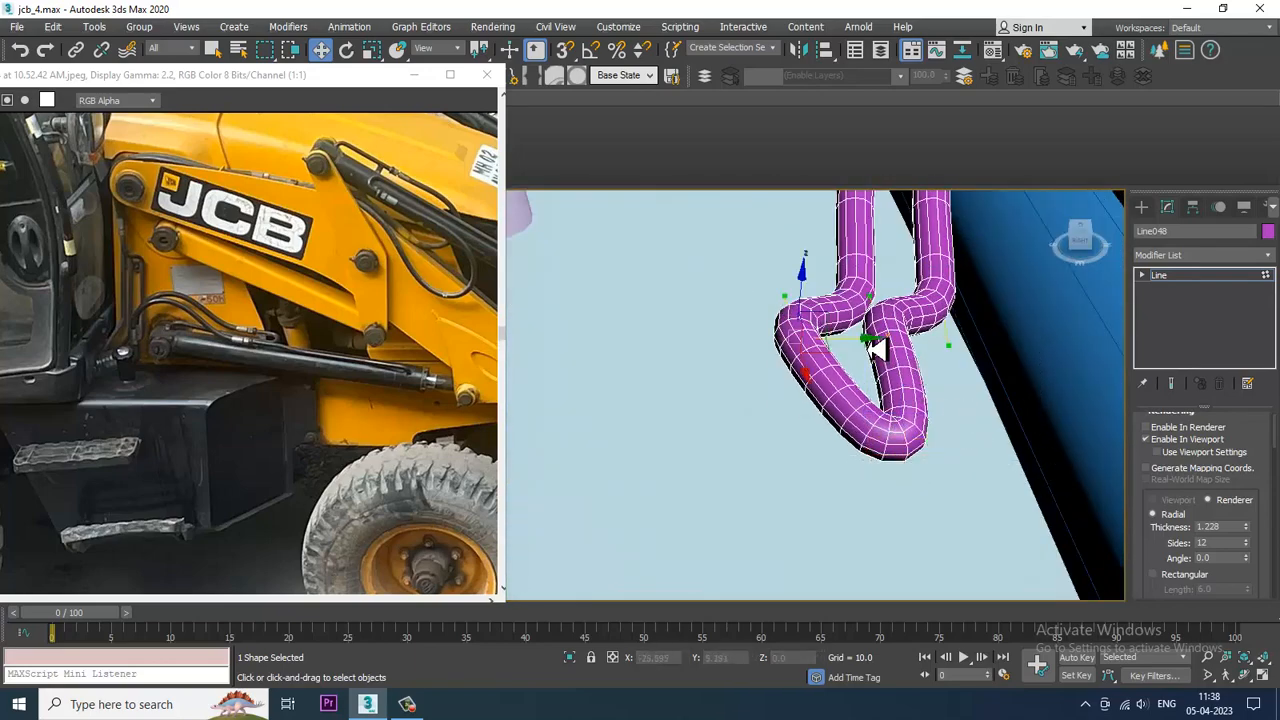
{"action": "middle_click_drag", "start_coordinate": [876, 348], "coordinate": [902, 434], "text": "alt"}
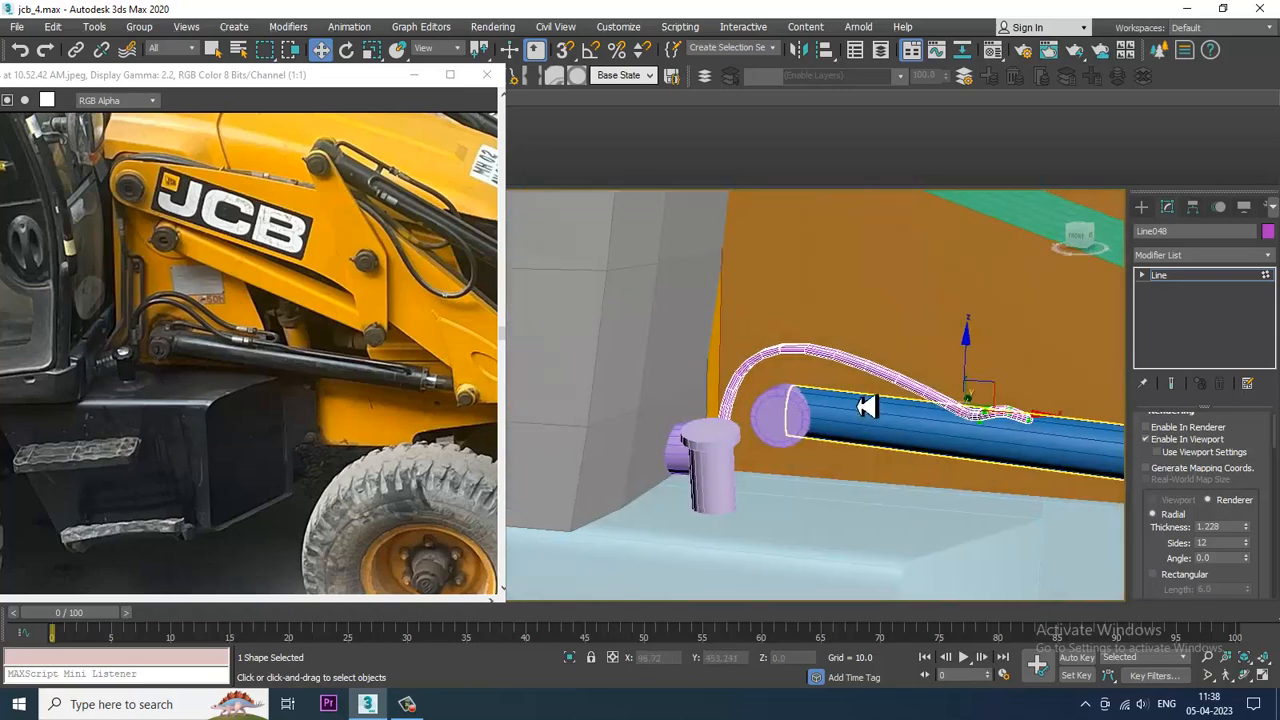
{"action": "scroll", "coordinate": [866, 406], "scroll_direction": "up", "scroll_amount": 5}
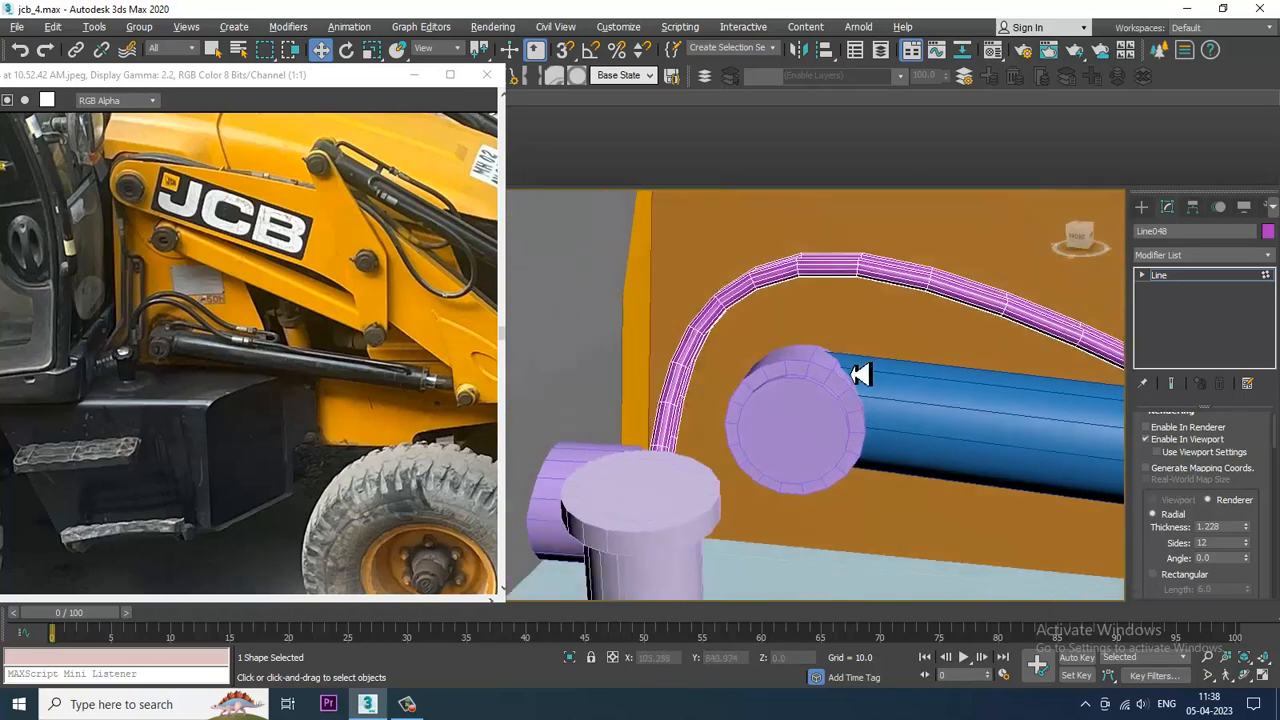
{"action": "mouse_move", "coordinate": [860, 374]}
{"action": "middle_mouse_down", "text": "alt"}
{"action": "mouse_move", "coordinate": [837, 343]}
{"action": "mouse_move", "coordinate": [775, 341]}
{"action": "mouse_move", "coordinate": [793, 421]}
{"action": "mouse_move", "coordinate": [845, 358]}
{"action": "middle_mouse_up", "text": "alt"}
Convert the hose line to an Editable Poly and save the scene
{"action": "right_click", "coordinate": [800, 268]}
{"action": "mouse_move", "coordinate": [886, 425]}
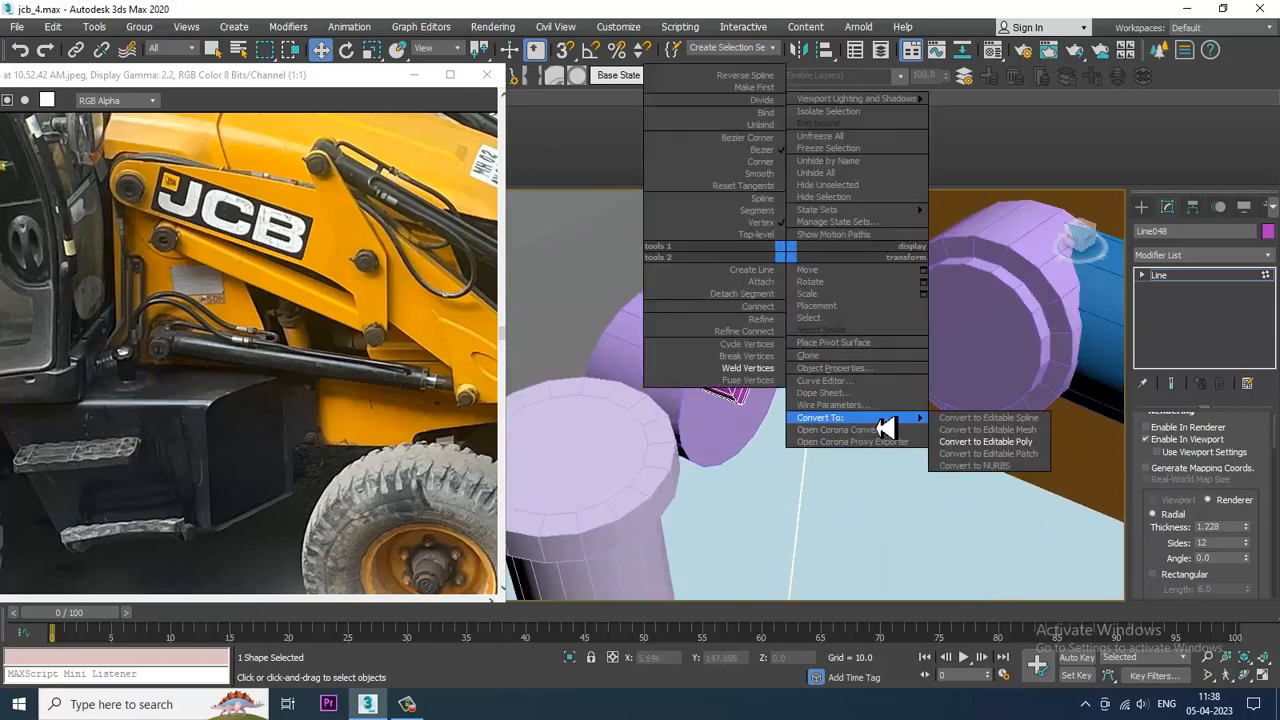
{"action": "left_click", "coordinate": [1000, 448]}
{"action": "middle_click_drag", "start_coordinate": [943, 398], "coordinate": [806, 395], "text": "alt"}
{"action": "scroll", "coordinate": [711, 391], "scroll_direction": "down", "scroll_amount": 3}
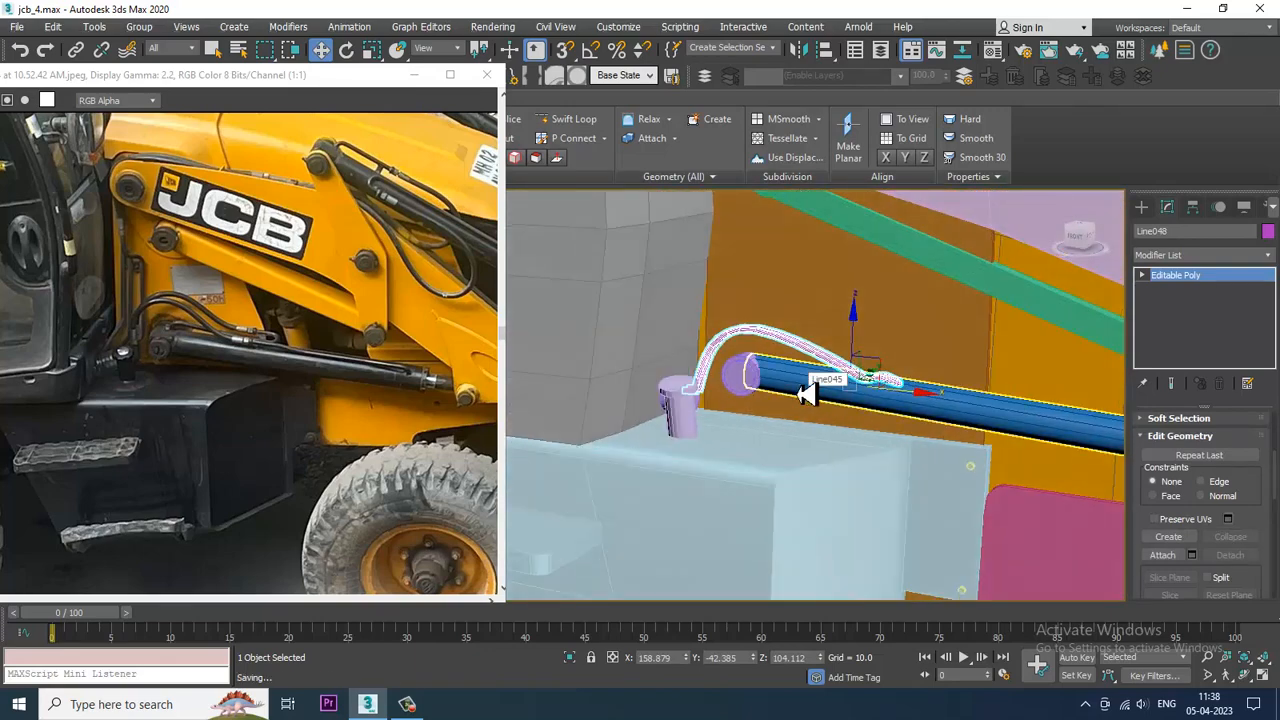
Extrude a band of polygons around the hoses' lower end outward 0.198 to form a collar, and save the scene
{"action": "scroll", "coordinate": [810, 397], "scroll_direction": "up", "scroll_amount": 5}
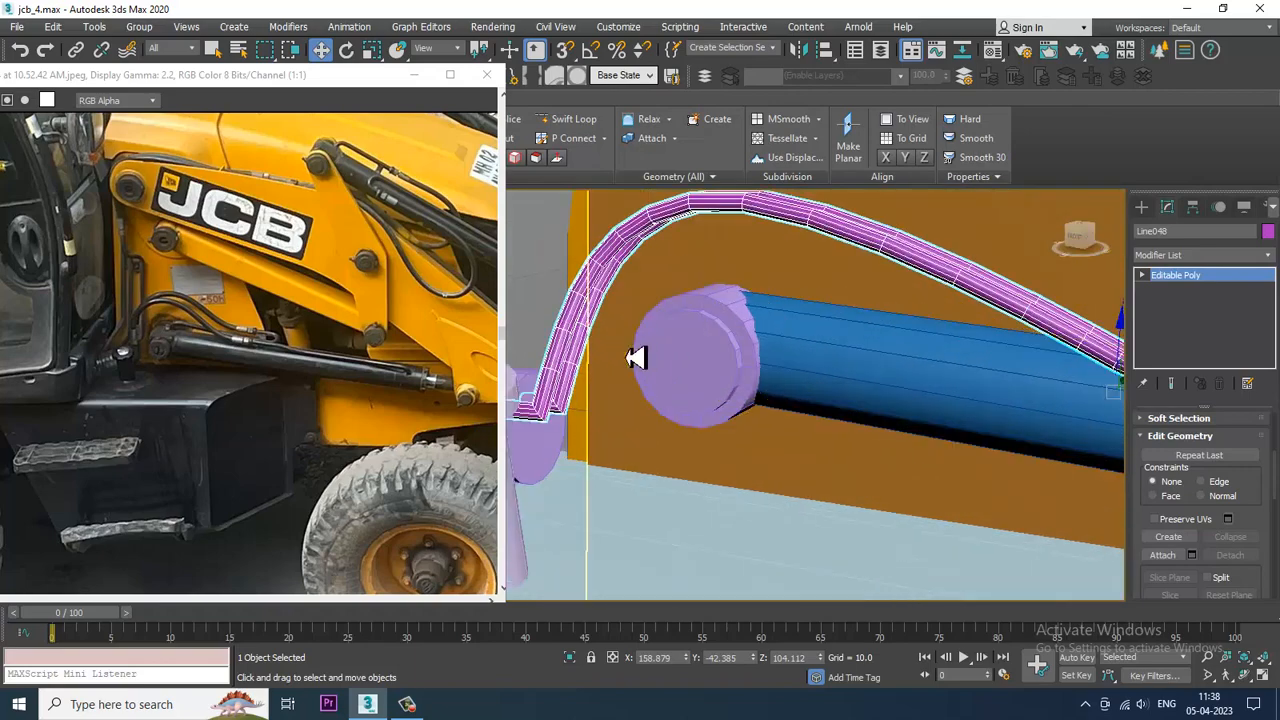
{"action": "left_click", "coordinate": [559, 363]}
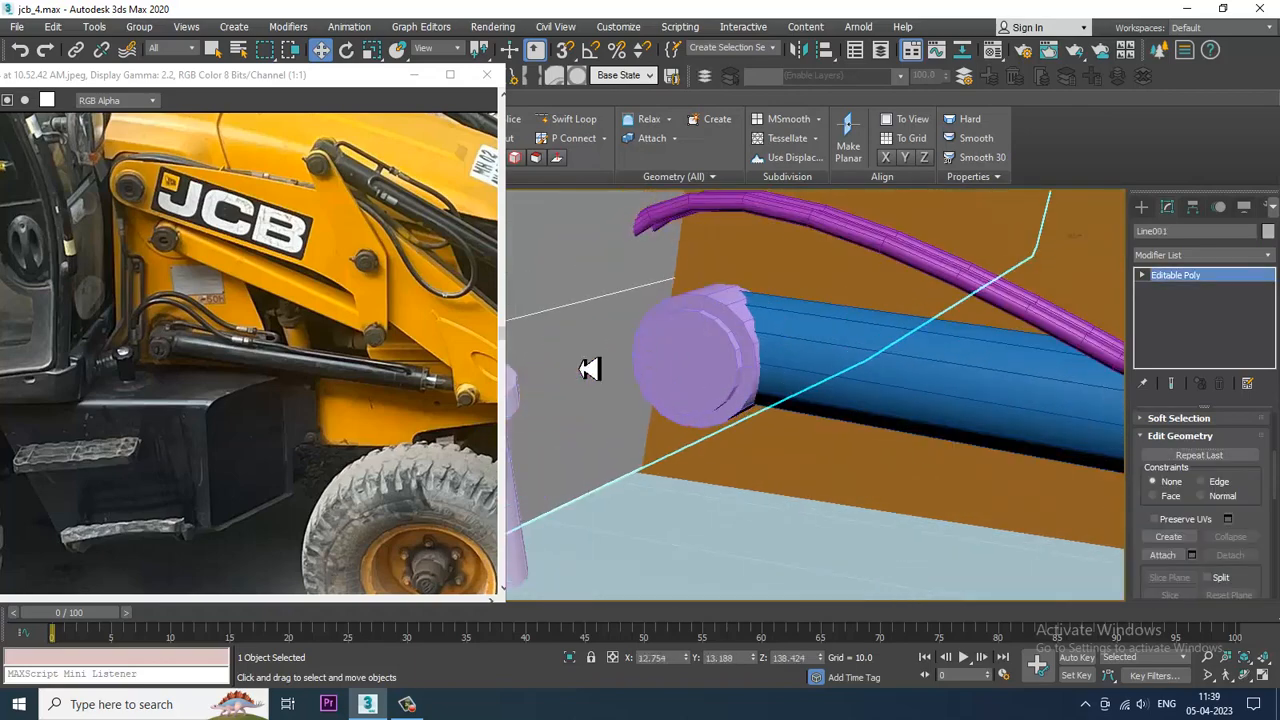
{"action": "left_click", "coordinate": [605, 289]}
{"action": "key", "text": "4"}
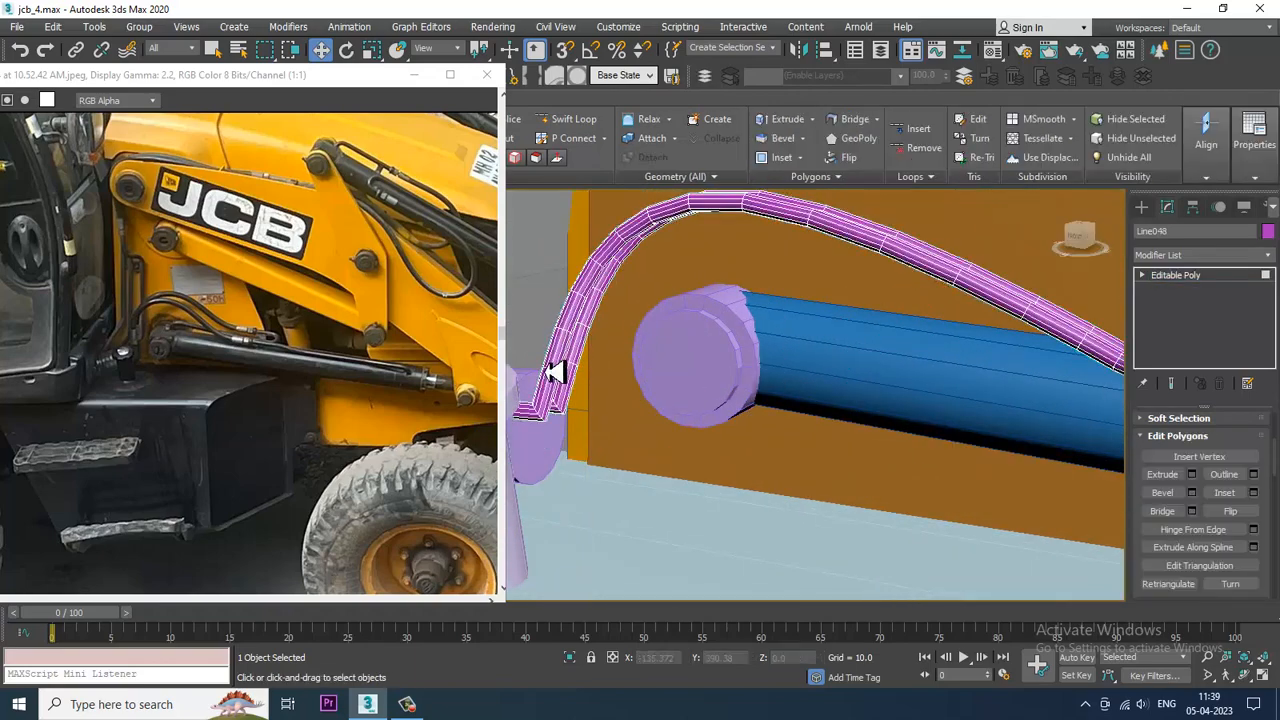
{"action": "left_click_drag", "start_coordinate": [637, 363], "coordinate": [634, 361]}
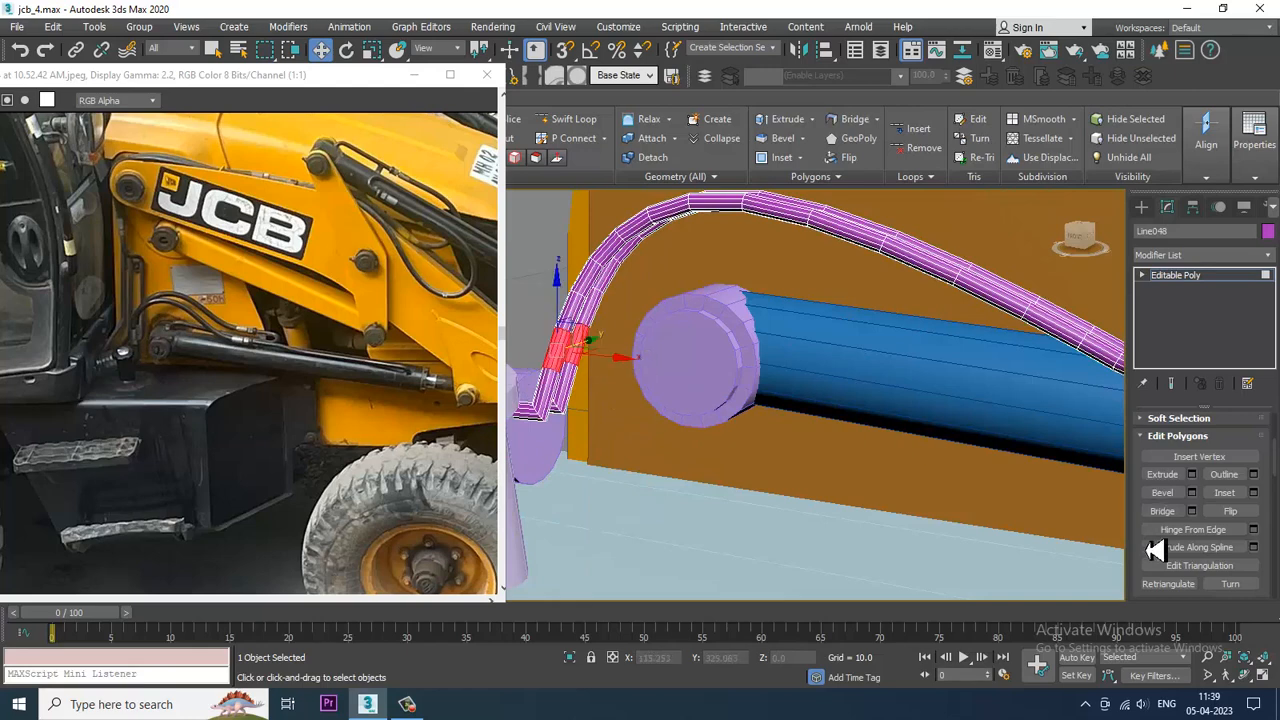
{"action": "left_click", "coordinate": [1192, 476]}
{"action": "left_click", "coordinate": [589, 404]}
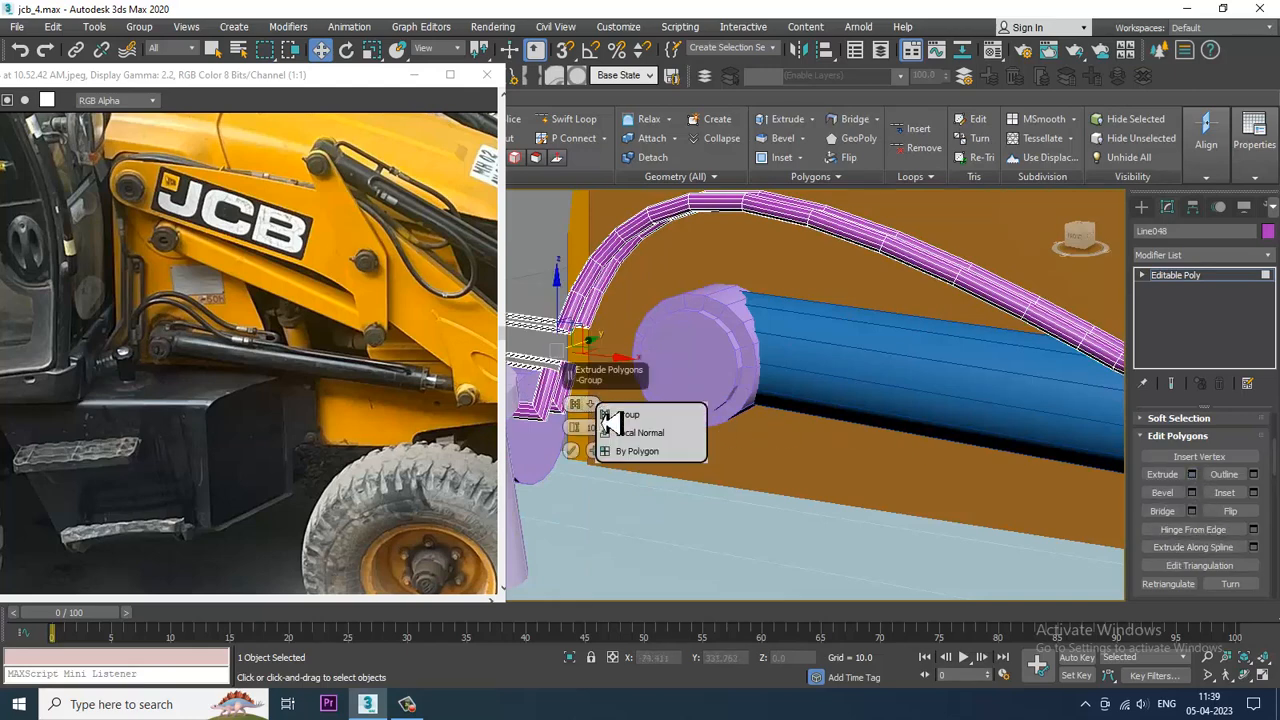
{"action": "left_click", "coordinate": [618, 446]}
{"action": "left_click_drag", "start_coordinate": [589, 440], "coordinate": [607, 512]}
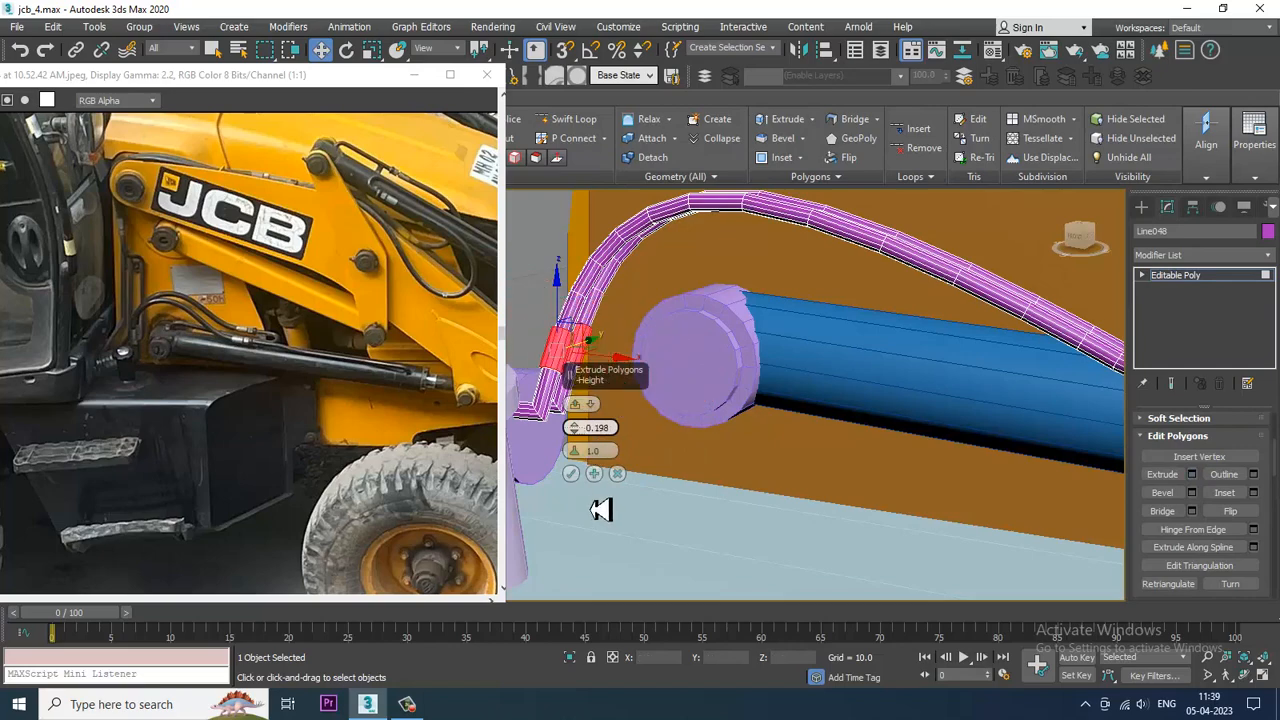
{"action": "left_click", "coordinate": [571, 473]}
{"action": "scroll", "coordinate": [857, 405], "scroll_direction": "down", "scroll_amount": 7}
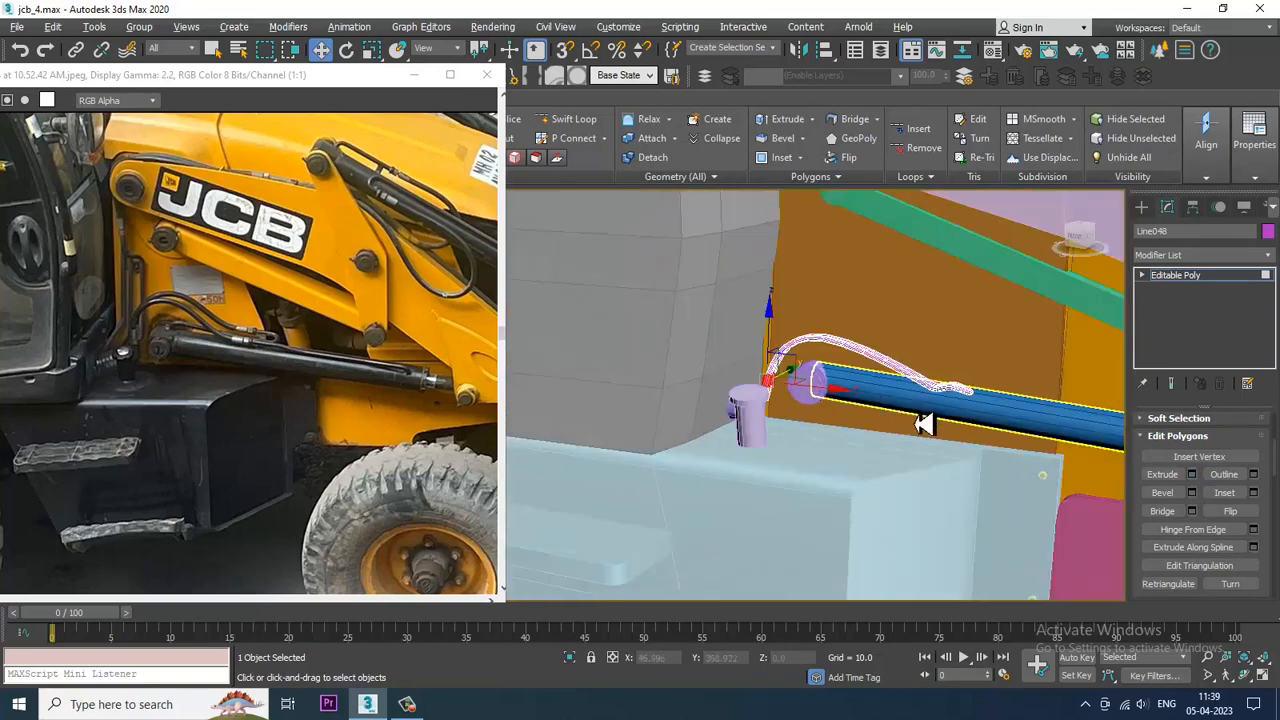
{"action": "mouse_move", "coordinate": [822, 432]}
{"action": "middle_mouse_down", "text": "alt"}
{"action": "mouse_move", "coordinate": [758, 434]}
{"action": "mouse_move", "coordinate": [815, 441]}
{"action": "middle_mouse_up", "text": "alt"}
{"action": "scroll", "coordinate": [822, 441], "scroll_direction": "down", "scroll_amount": 5}
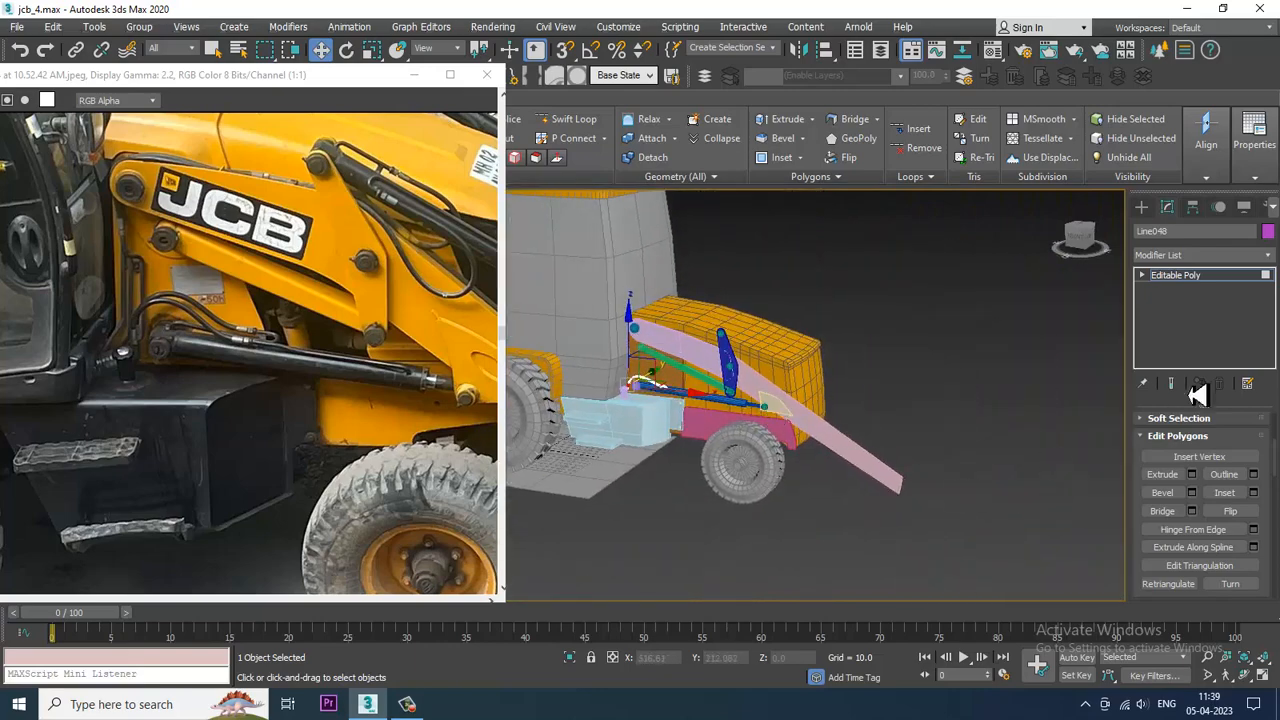
{"action": "left_click", "coordinate": [1198, 281]}
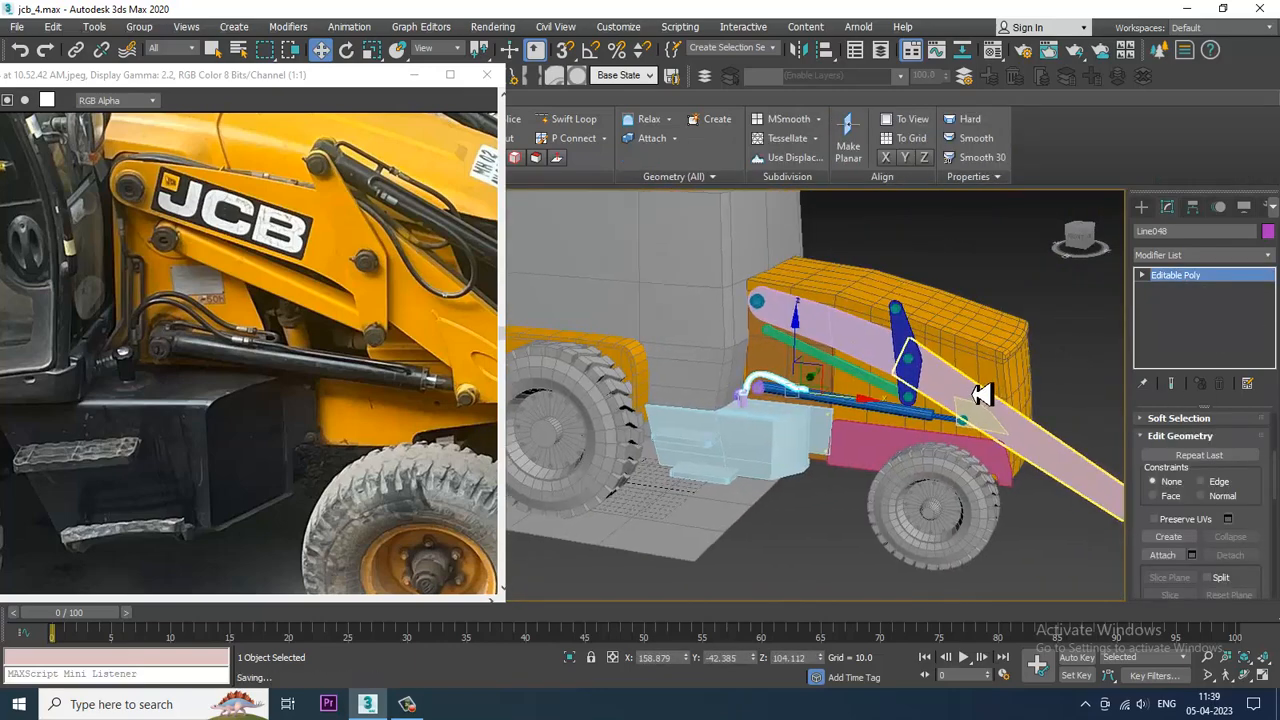
Examine the front wheel, axle and side plate from the side, front and above
{"action": "left_click", "coordinate": [410, 703]}
{"action": "left_click", "coordinate": [410, 703]}
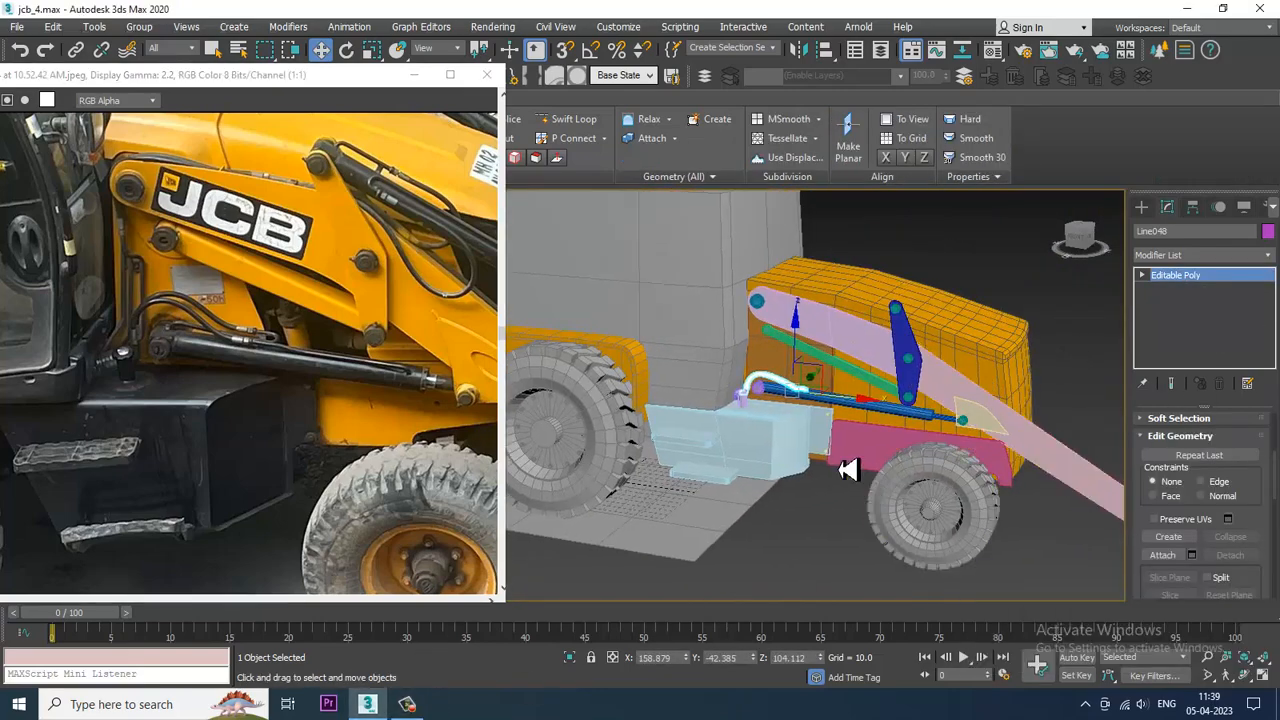
{"action": "mouse_move", "coordinate": [851, 468]}
{"action": "middle_mouse_down", "text": "alt"}
{"action": "mouse_move", "coordinate": [824, 448]}
{"action": "mouse_move", "coordinate": [891, 463]}
{"action": "mouse_move", "coordinate": [876, 463]}
{"action": "middle_mouse_up", "text": "alt"}
{"action": "scroll", "coordinate": [920, 463], "scroll_direction": "up", "scroll_amount": 4}
{"action": "middle_click_drag", "start_coordinate": [1005, 480], "coordinate": [835, 491]}
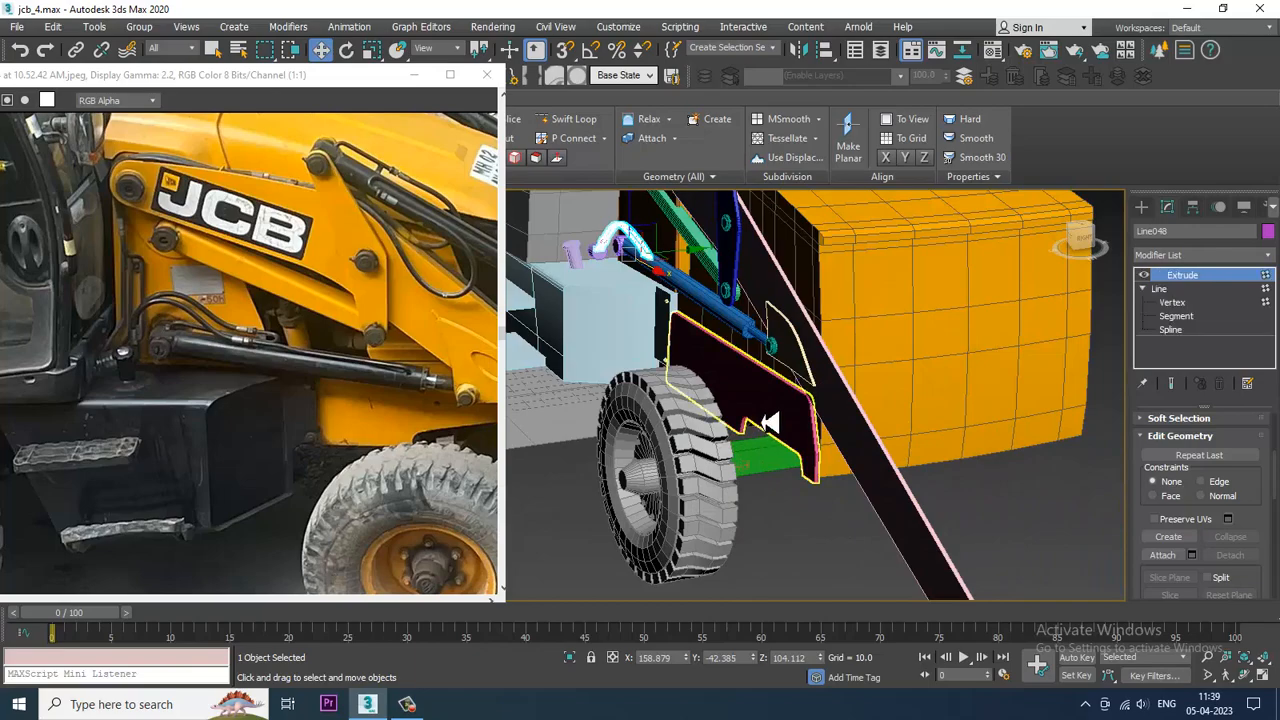
{"action": "middle_click_drag", "start_coordinate": [770, 424], "coordinate": [903, 434], "text": "alt"}
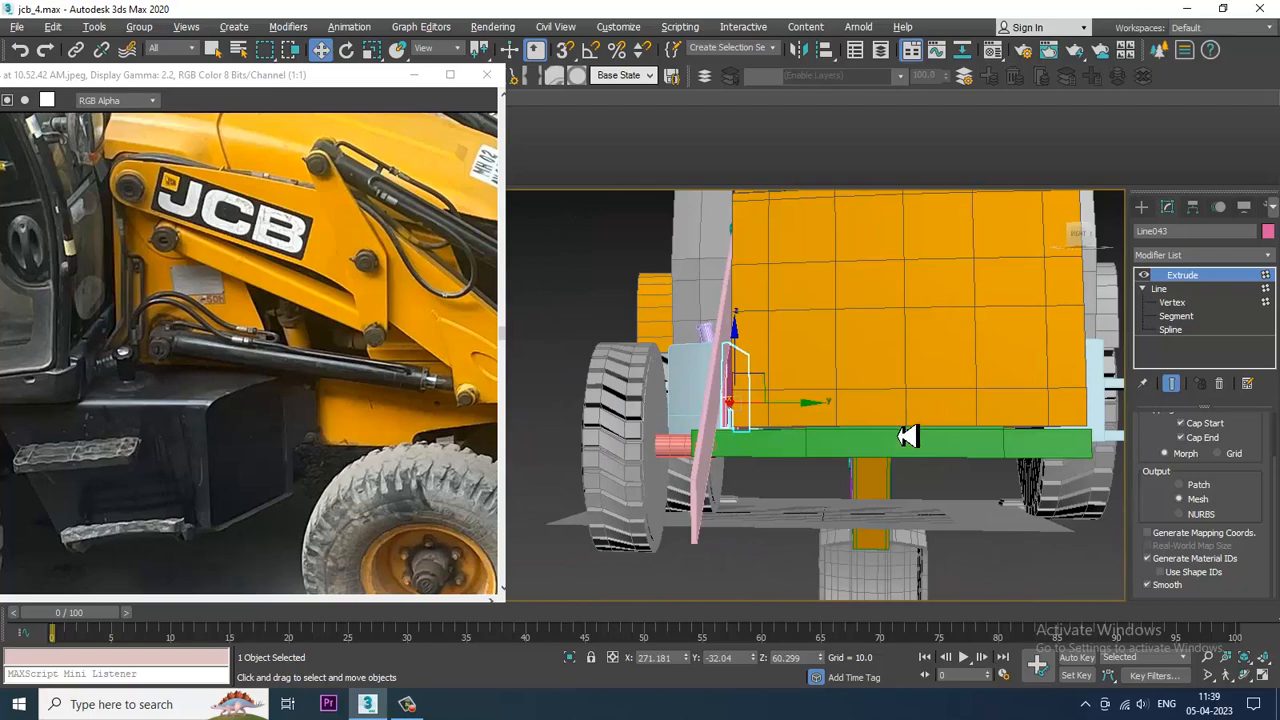
{"action": "left_click", "coordinate": [675, 450], "text": "ctrl"}
{"action": "middle_click_drag", "start_coordinate": [675, 450], "coordinate": [889, 566], "text": "alt"}
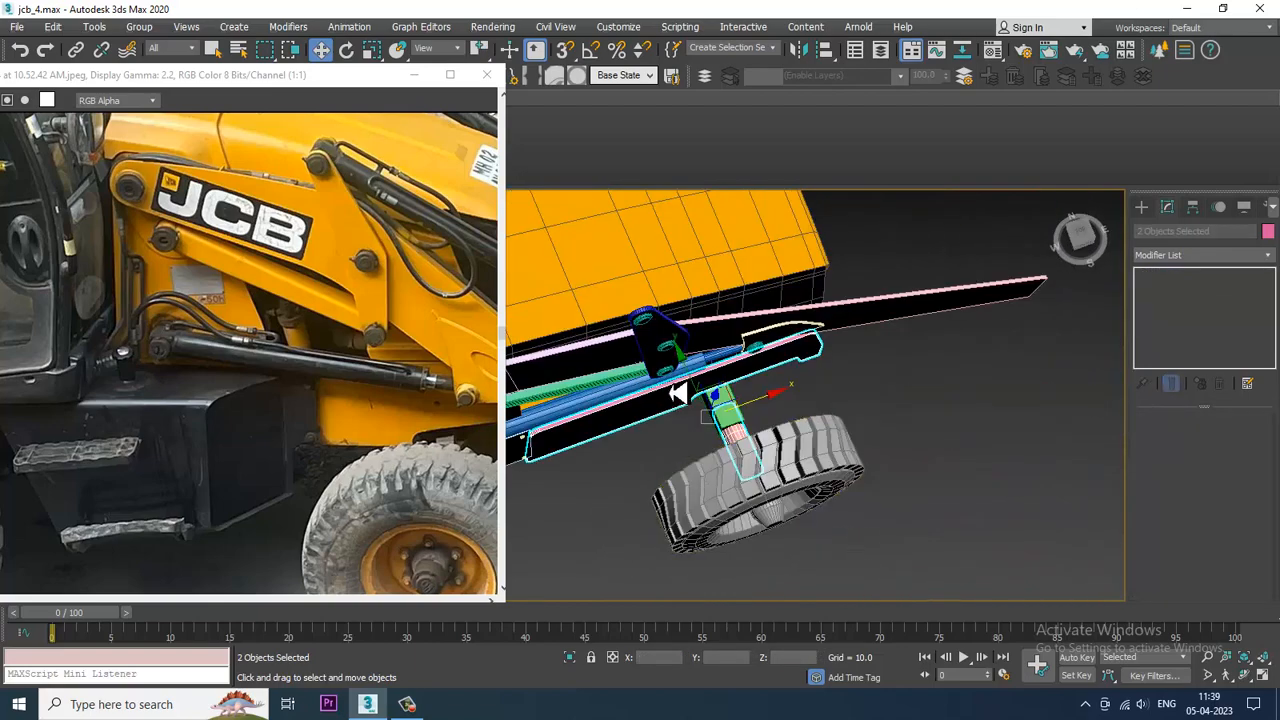
In the top view, mirror a clone of the front wheel together with its stub axle along the Y axis
{"action": "key", "text": "alt+w"}
{"action": "right_click", "coordinate": [558, 355]}
{"action": "key", "text": "alt+w"}
{"action": "scroll", "coordinate": [909, 309], "scroll_direction": "up", "scroll_amount": 1}
{"action": "middle_click_drag", "start_coordinate": [909, 309], "coordinate": [719, 362]}
{"action": "left_click_drag", "start_coordinate": [972, 408], "coordinate": [968, 400]}
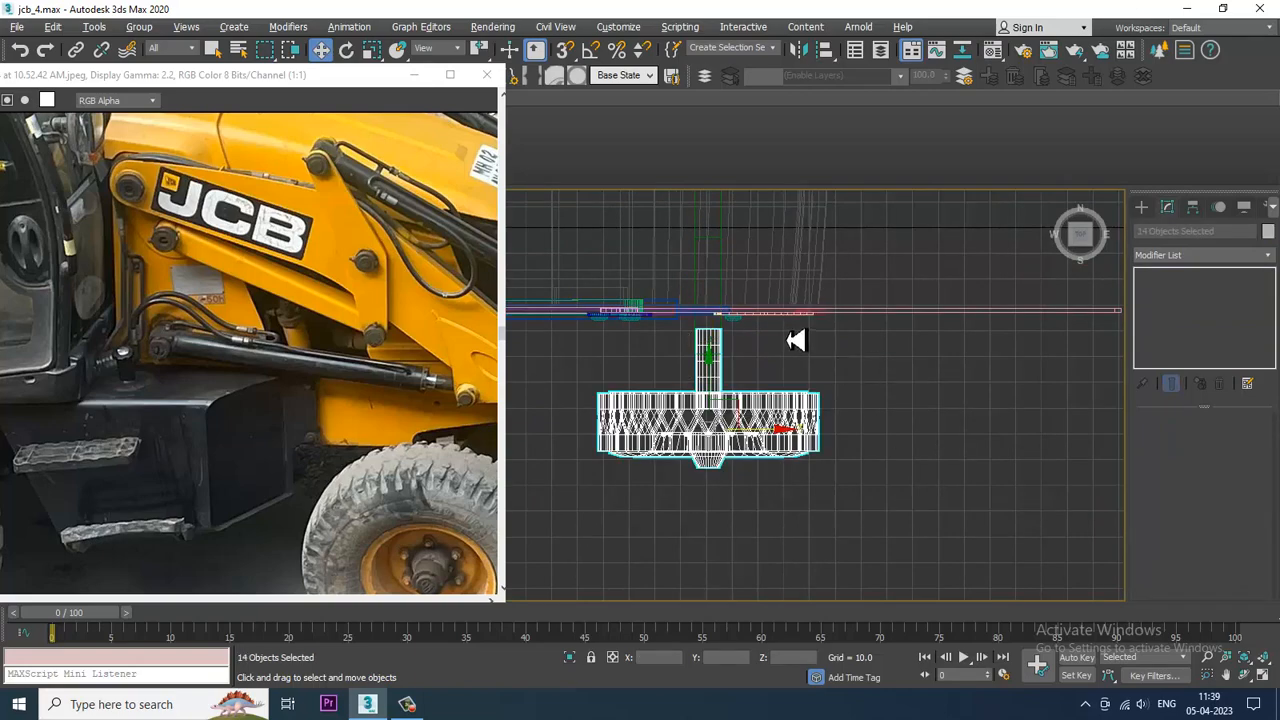
{"action": "scroll", "coordinate": [846, 420], "scroll_direction": "down", "scroll_amount": 4}
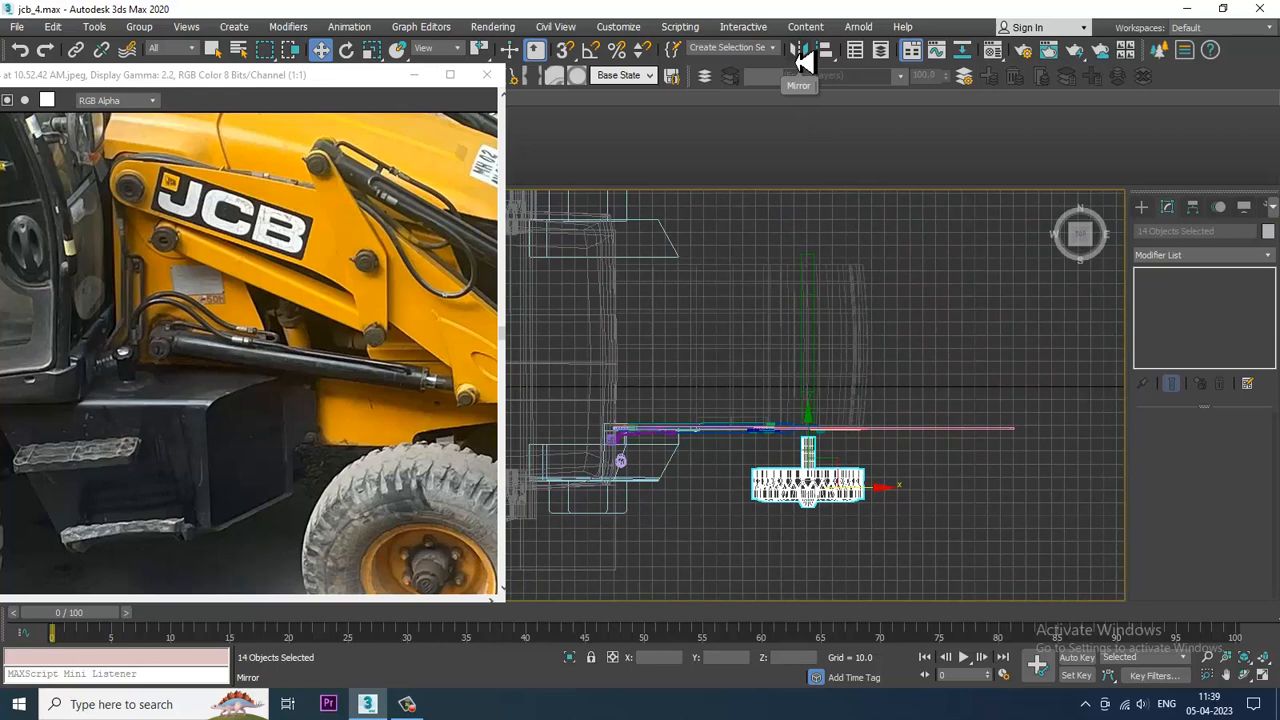
{"action": "left_click", "coordinate": [798, 52]}
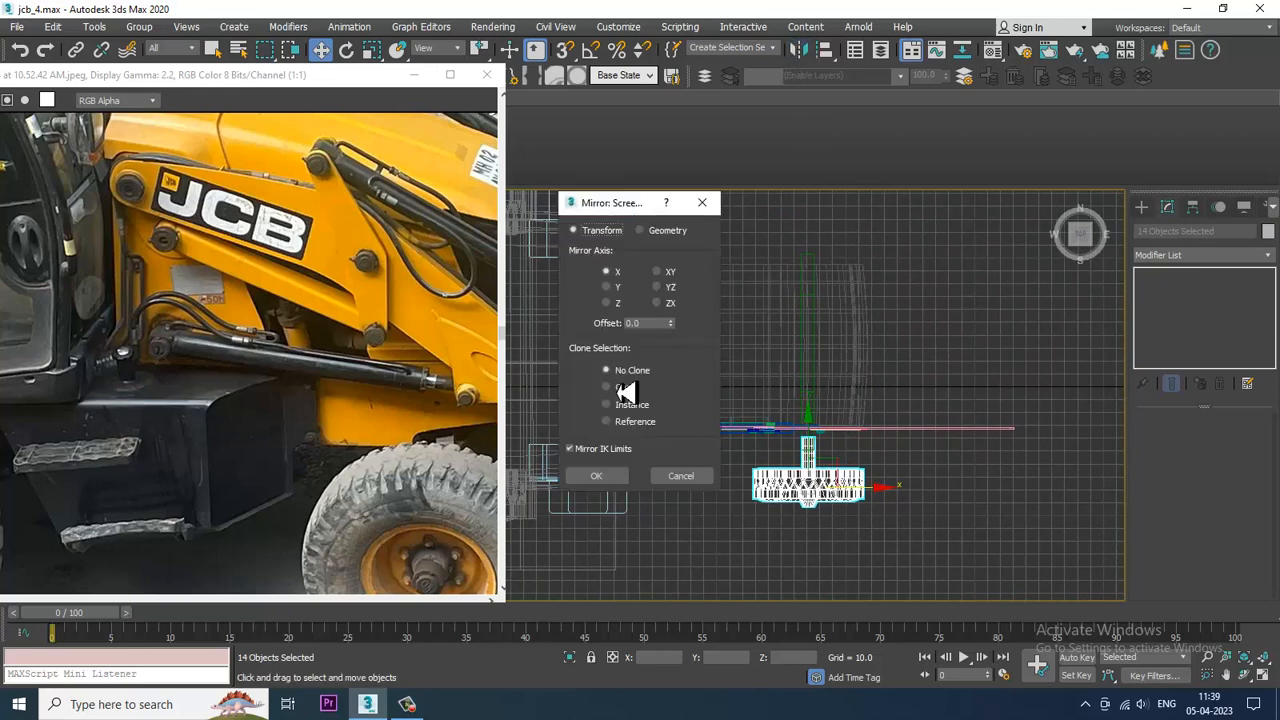
{"action": "left_click", "coordinate": [612, 288]}
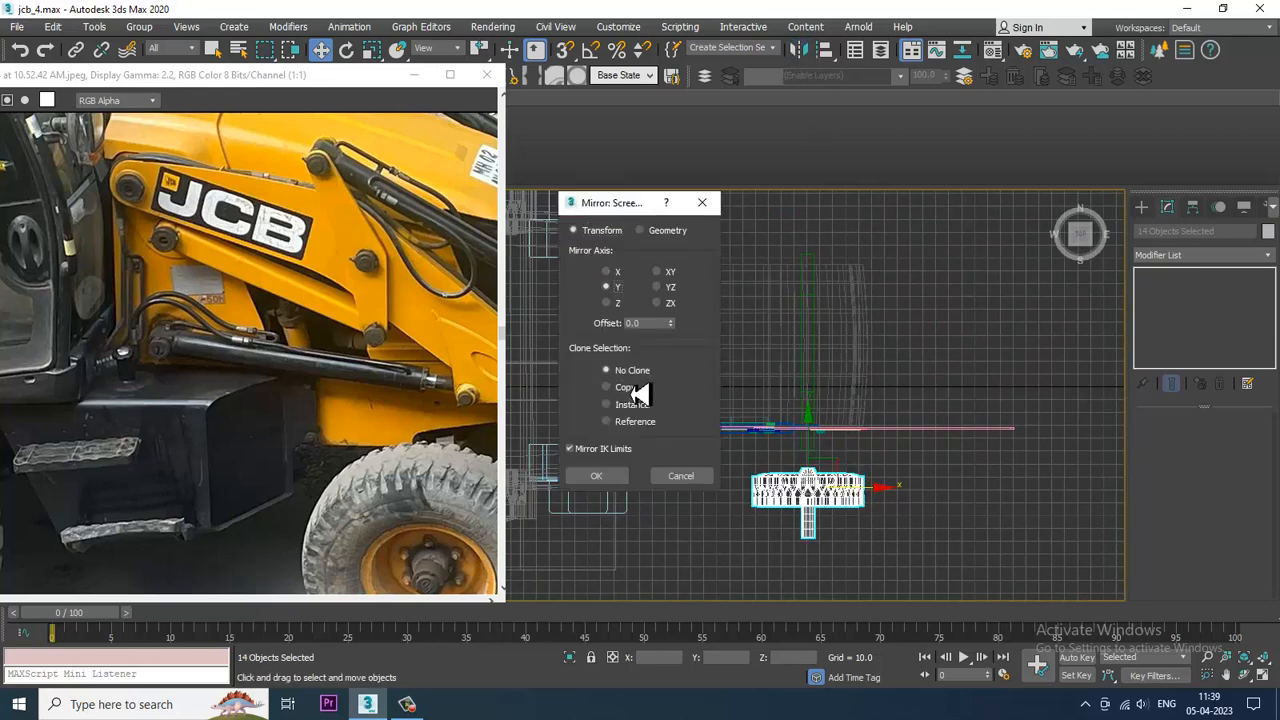
{"action": "left_click", "coordinate": [598, 476]}
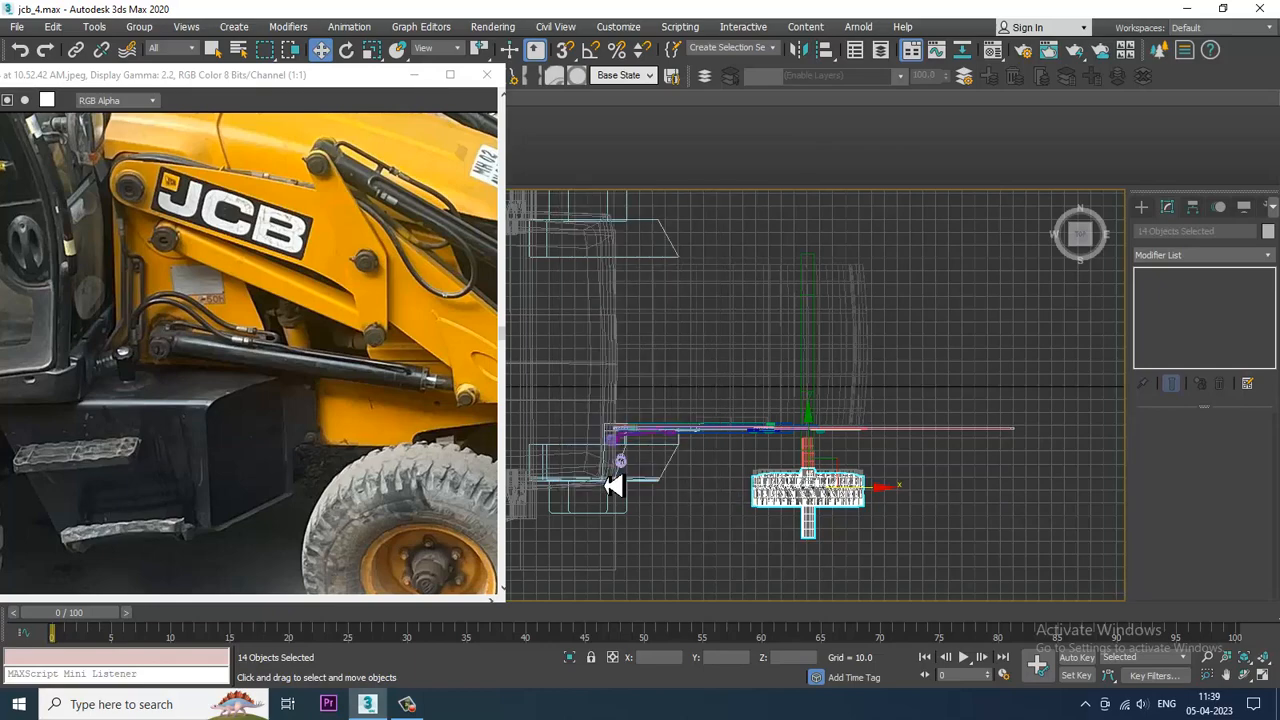
Move the mirrored front wheel along Y to the opposite end of the axle, then deselect it in the perspective view
{"action": "left_click_drag", "start_coordinate": [818, 446], "coordinate": [850, 172]}
{"action": "middle_click_drag", "start_coordinate": [850, 175], "coordinate": [942, 334]}
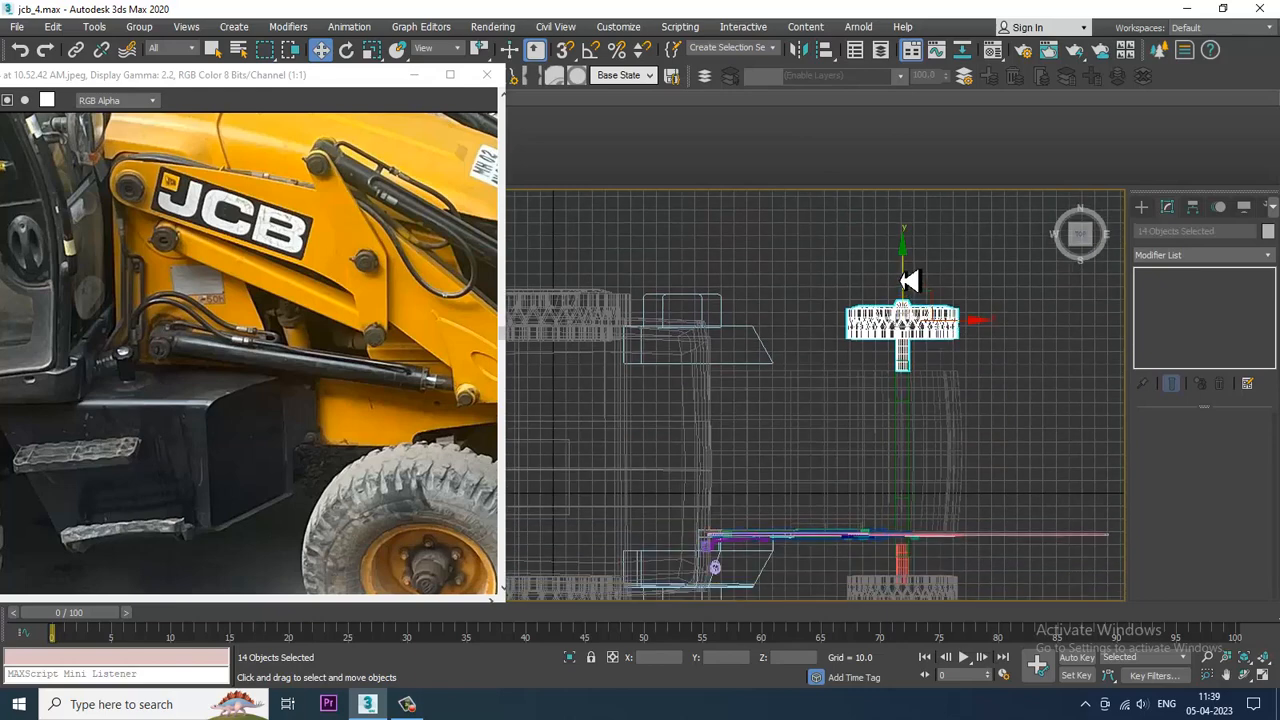
{"action": "left_click_drag", "start_coordinate": [912, 283], "coordinate": [917, 278]}
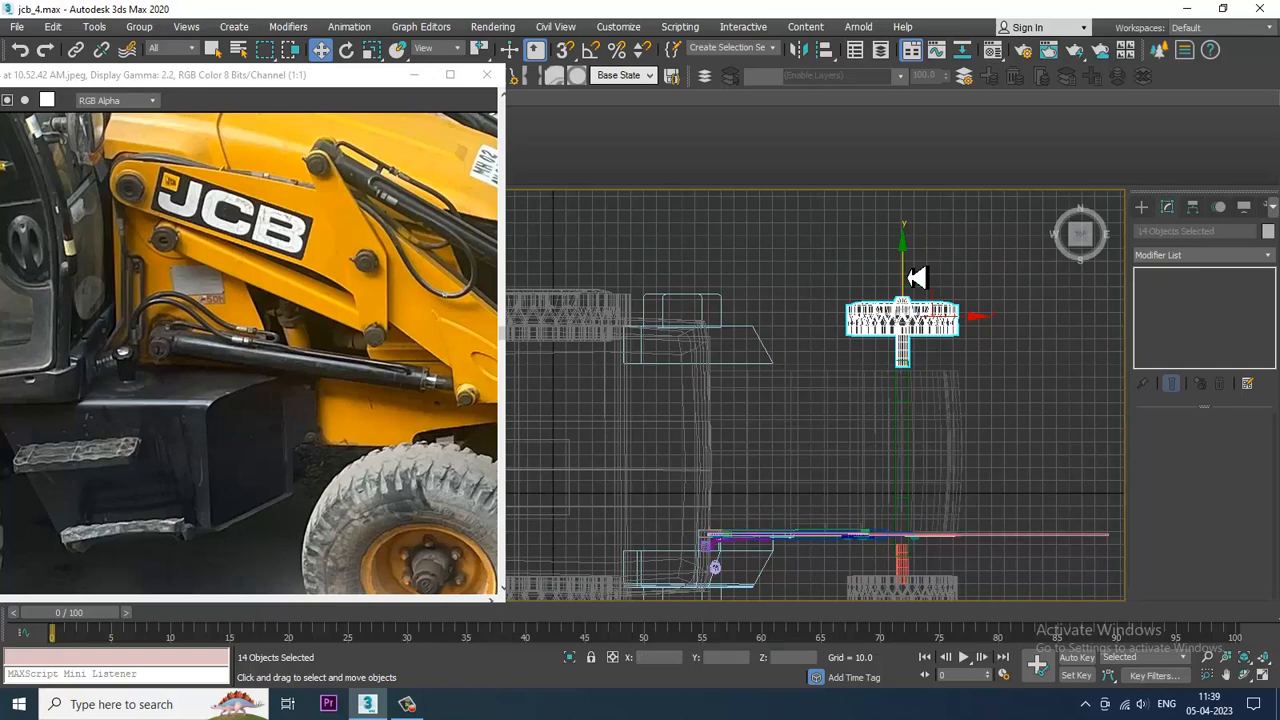
{"action": "key", "text": "alt+w"}
{"action": "middle_click", "coordinate": [935, 551]}
{"action": "key", "text": "alt+w"}
{"action": "middle_click_drag", "start_coordinate": [1061, 506], "coordinate": [1026, 439], "text": "alt"}
{"action": "left_click", "coordinate": [1017, 294]}
Examine the whole backhoe loader from several angles and compare its front end with the full reference photo
{"action": "left_click", "coordinate": [413, 76]}
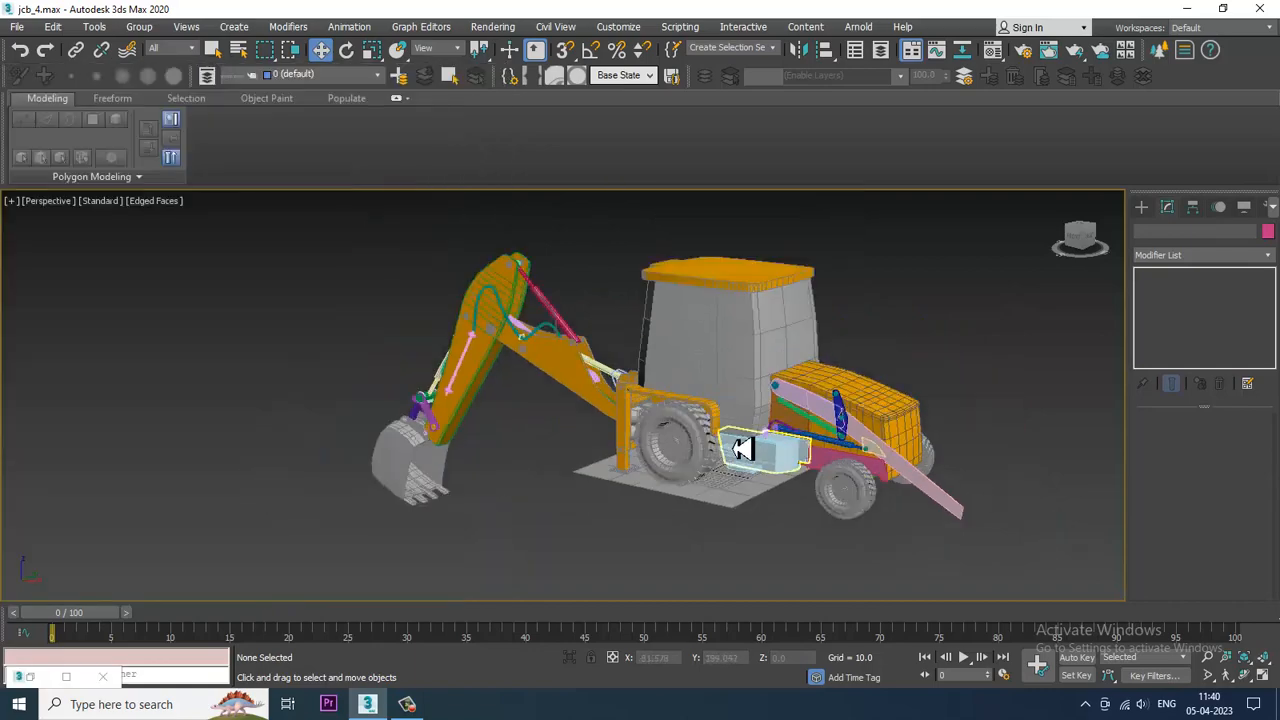
{"action": "middle_click_drag", "start_coordinate": [737, 449], "coordinate": [876, 438], "text": "alt"}
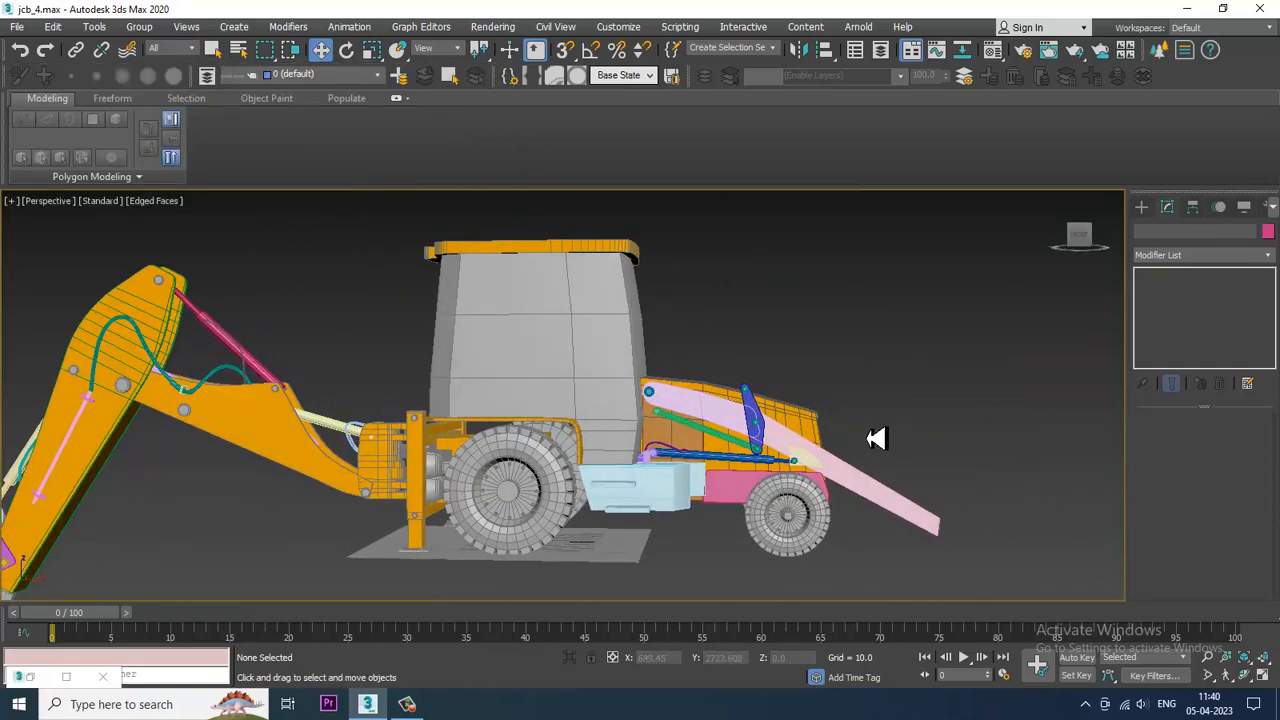
{"action": "middle_click_drag", "start_coordinate": [659, 458], "coordinate": [620, 460], "text": "alt"}
{"action": "middle_click_drag", "start_coordinate": [520, 478], "coordinate": [772, 435]}
{"action": "scroll", "coordinate": [680, 457], "scroll_direction": "down", "scroll_amount": 3}
{"action": "scroll", "coordinate": [686, 454], "scroll_direction": "up", "scroll_amount": 3}
{"action": "scroll", "coordinate": [820, 469], "scroll_direction": "down", "scroll_amount": 3}
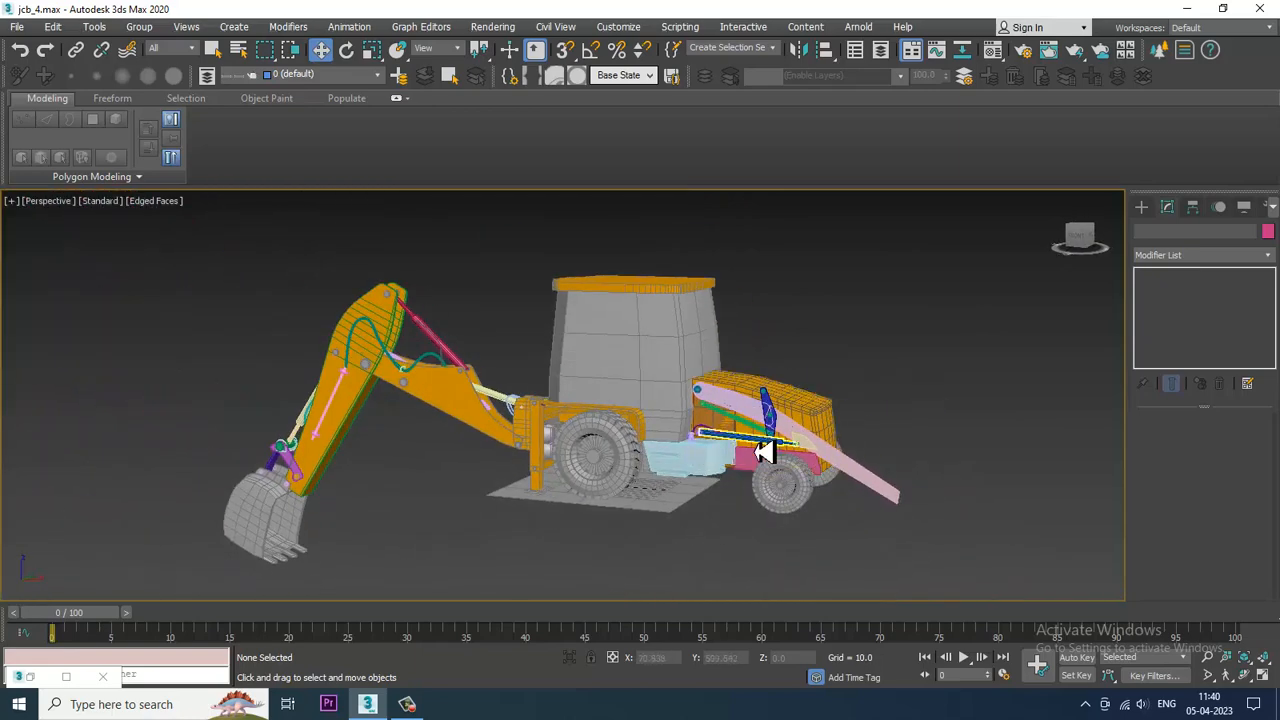
{"action": "scroll", "coordinate": [737, 466], "scroll_direction": "up", "scroll_amount": 2}
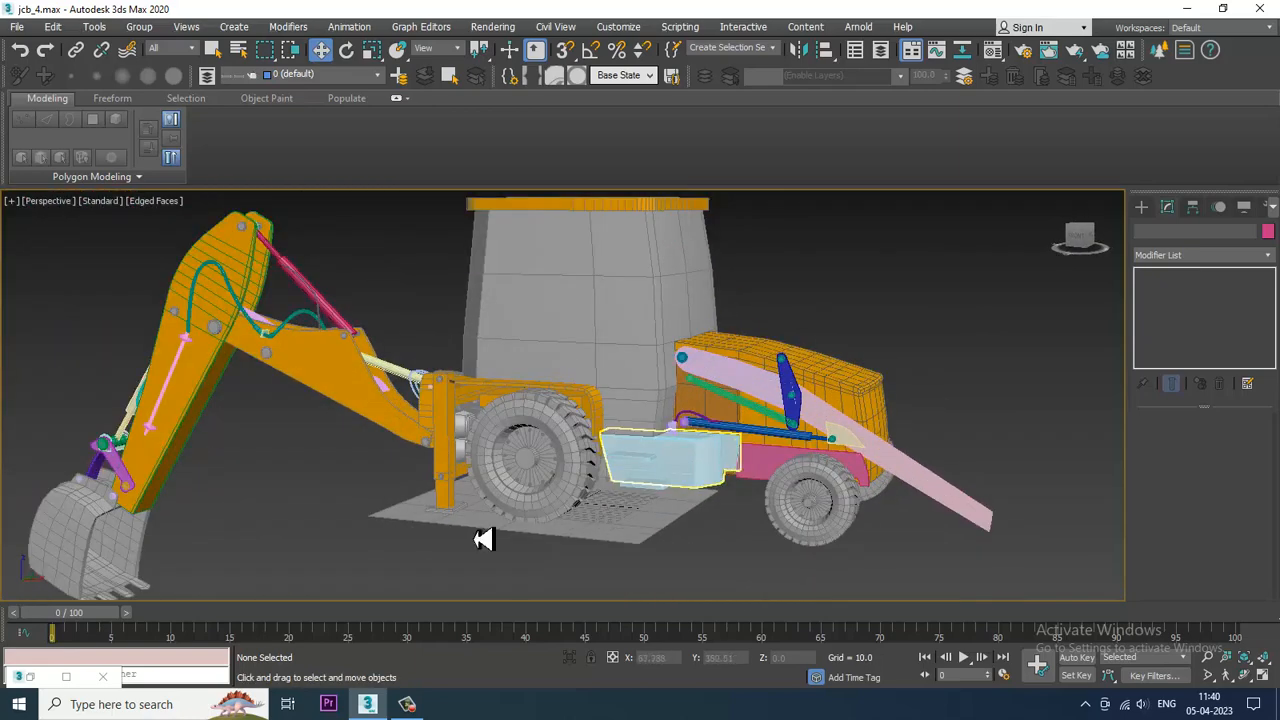
{"action": "double_click", "coordinate": [36, 678]}
{"action": "scroll", "coordinate": [318, 451], "scroll_direction": "down", "scroll_amount": 2}
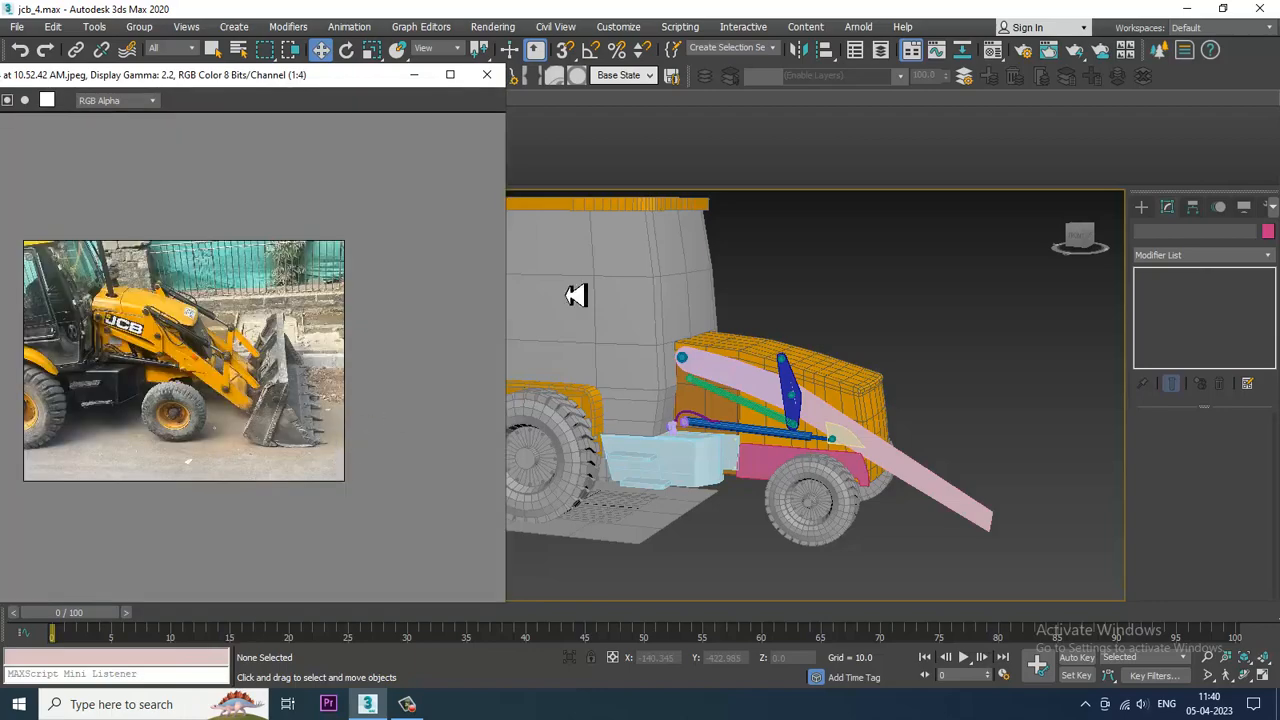
{"action": "left_click", "coordinate": [414, 75]}
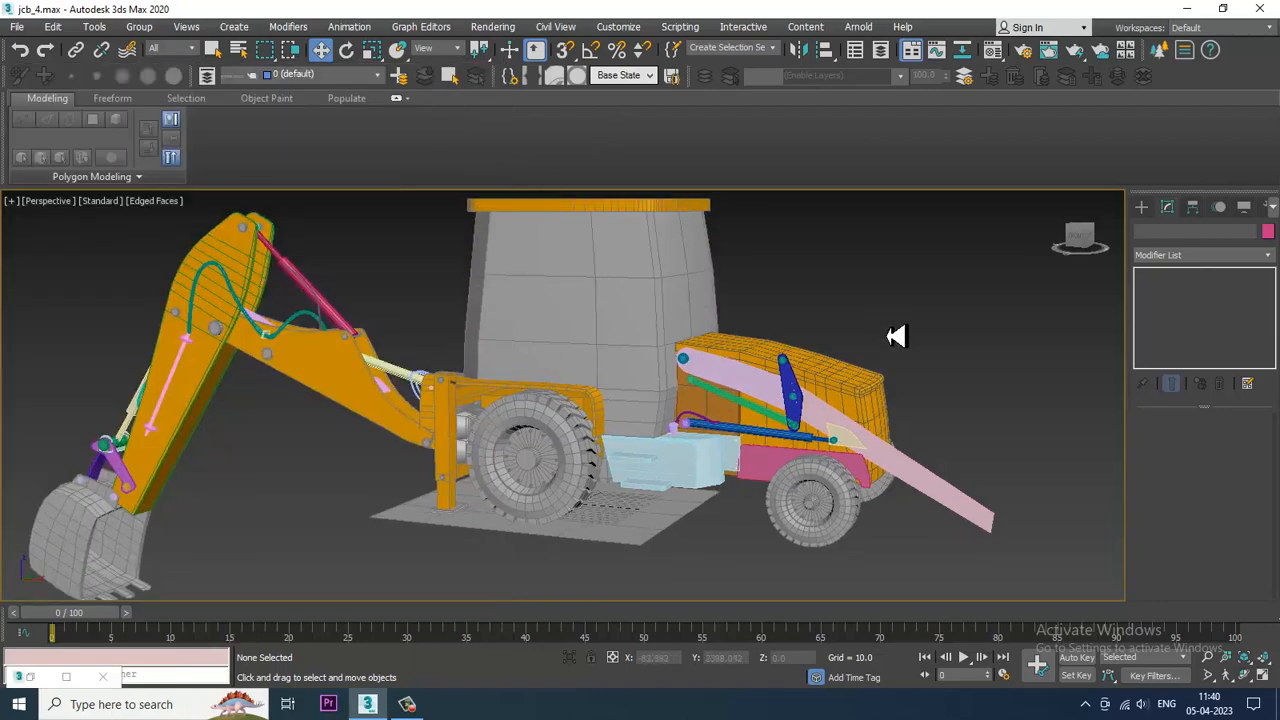
{"action": "scroll", "coordinate": [895, 336], "scroll_direction": "down", "scroll_amount": 2}
{"action": "scroll", "coordinate": [890, 334], "scroll_direction": "up", "scroll_amount": 3}
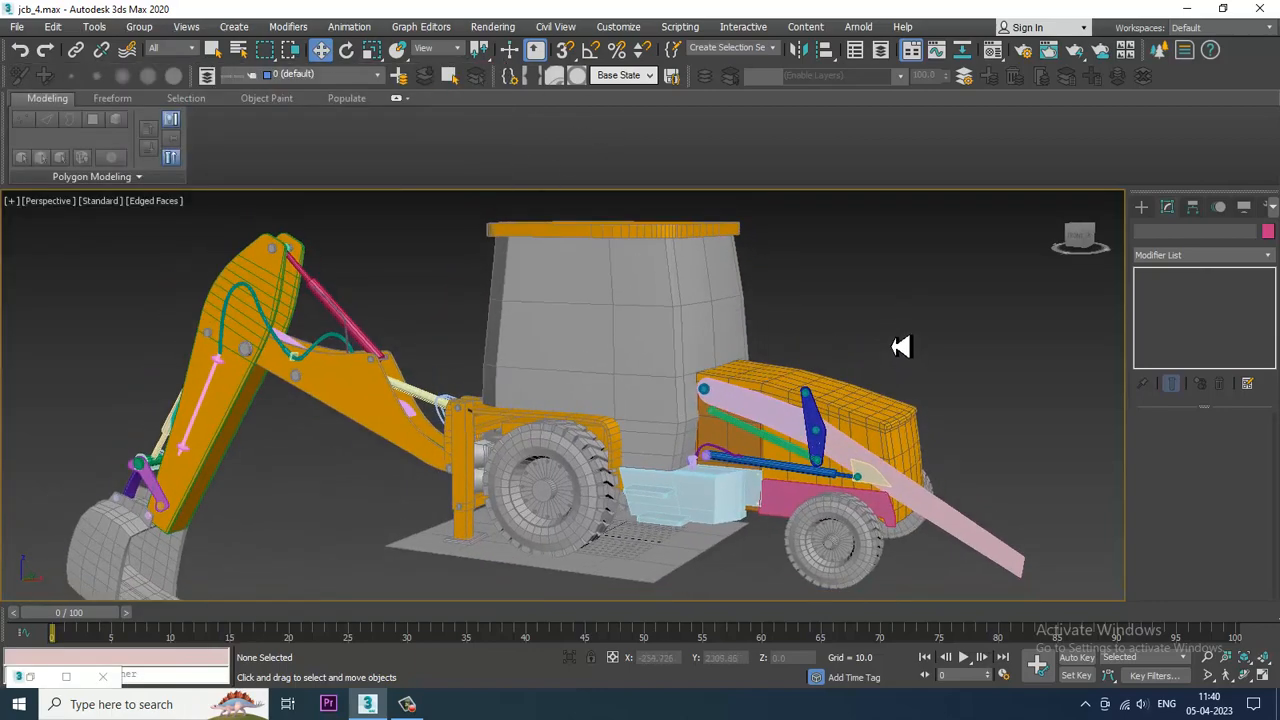
{"action": "mouse_move", "coordinate": [902, 346]}
{"action": "middle_mouse_down"}
{"action": "mouse_move", "coordinate": [940, 326]}
{"action": "mouse_move", "coordinate": [881, 354]}
{"action": "middle_mouse_up"}
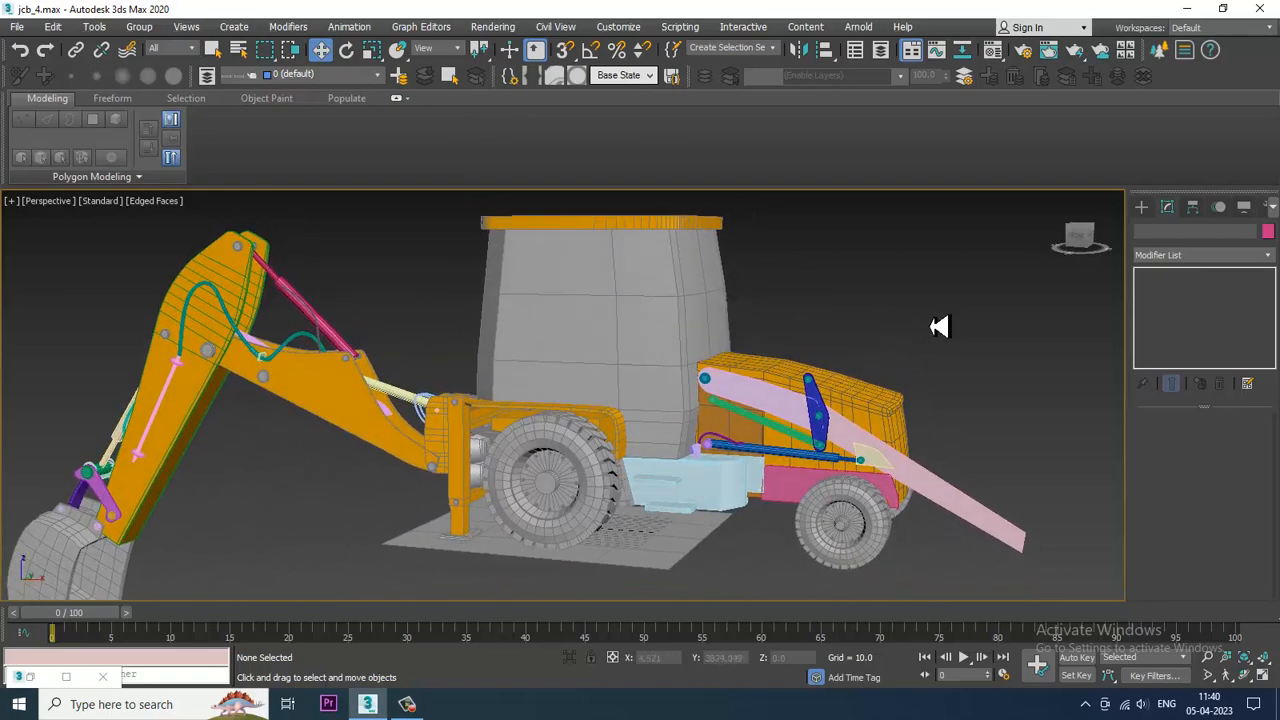